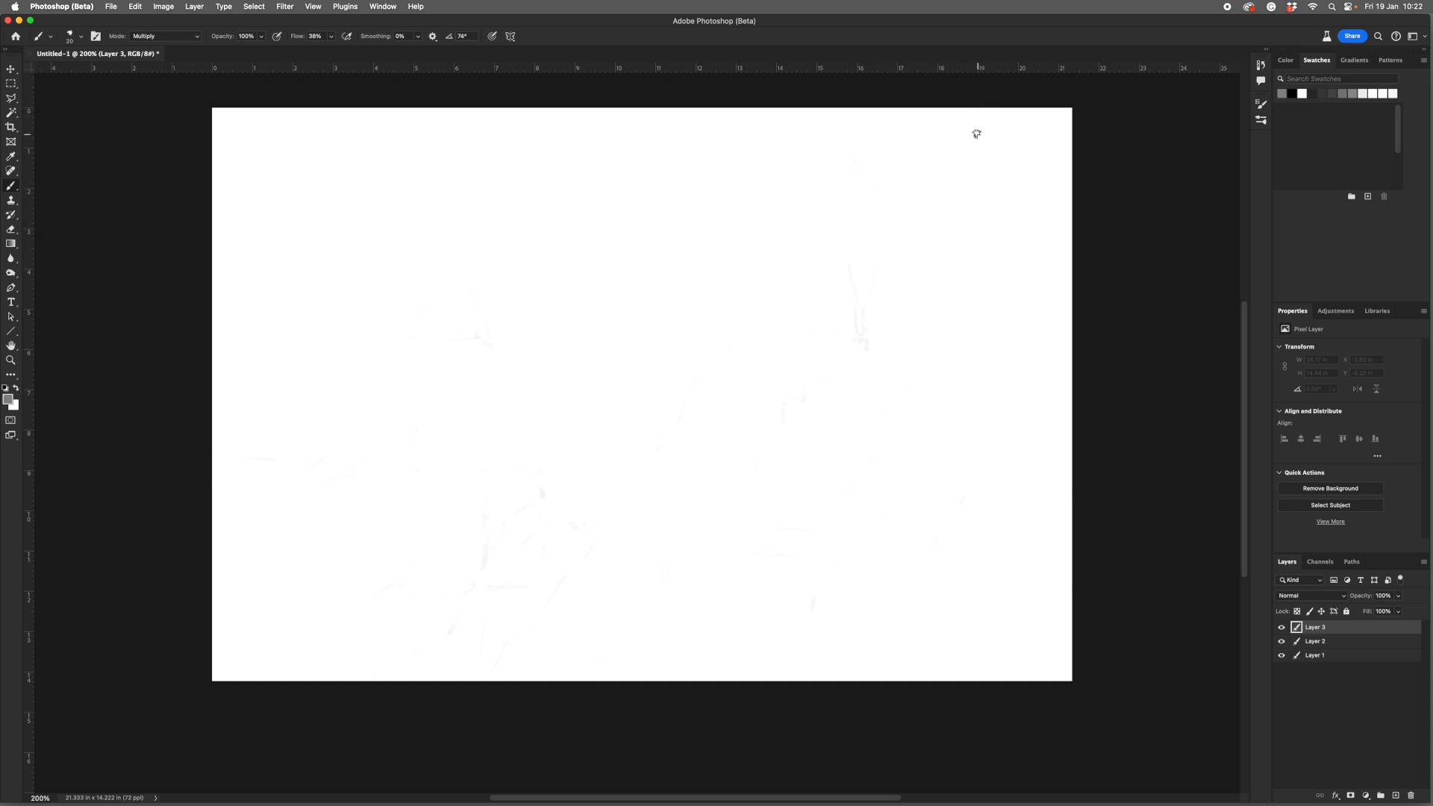
Sketch a cloaked figure at the upper right of the canvas, with a building wall, arched window and slope beside it.
{"action": "mouse_move", "coordinate": [863, 167]}
{"action": "left_mouse_down"}
{"action": "mouse_move", "coordinate": [843, 225]}
{"action": "mouse_move", "coordinate": [841, 200]}
{"action": "mouse_move", "coordinate": [815, 286]}
{"action": "mouse_move", "coordinate": [894, 282]}
{"action": "mouse_move", "coordinate": [858, 326]}
{"action": "left_mouse_up"}
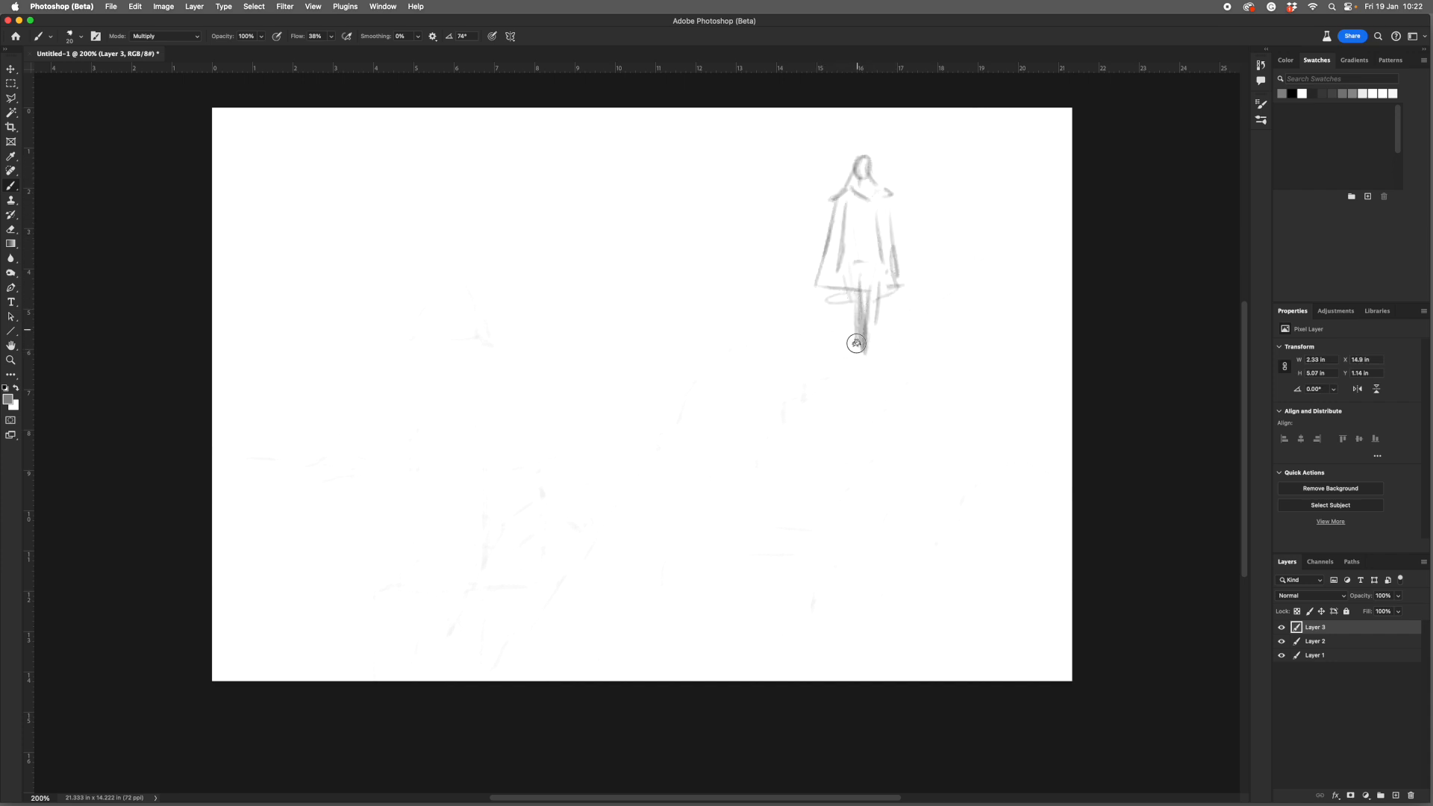
{"action": "left_click_drag", "start_coordinate": [885, 191], "coordinate": [881, 179]}
{"action": "mouse_move", "coordinate": [975, 230]}
{"action": "left_mouse_down"}
{"action": "mouse_move", "coordinate": [975, 251]}
{"action": "mouse_move", "coordinate": [975, 110]}
{"action": "left_mouse_up"}
{"action": "mouse_move", "coordinate": [1007, 158]}
{"action": "left_mouse_down"}
{"action": "mouse_move", "coordinate": [1009, 176]}
{"action": "mouse_move", "coordinate": [1021, 168]}
{"action": "mouse_move", "coordinate": [1014, 245]}
{"action": "left_mouse_up"}
{"action": "left_click_drag", "start_coordinate": [983, 242], "coordinate": [935, 310]}
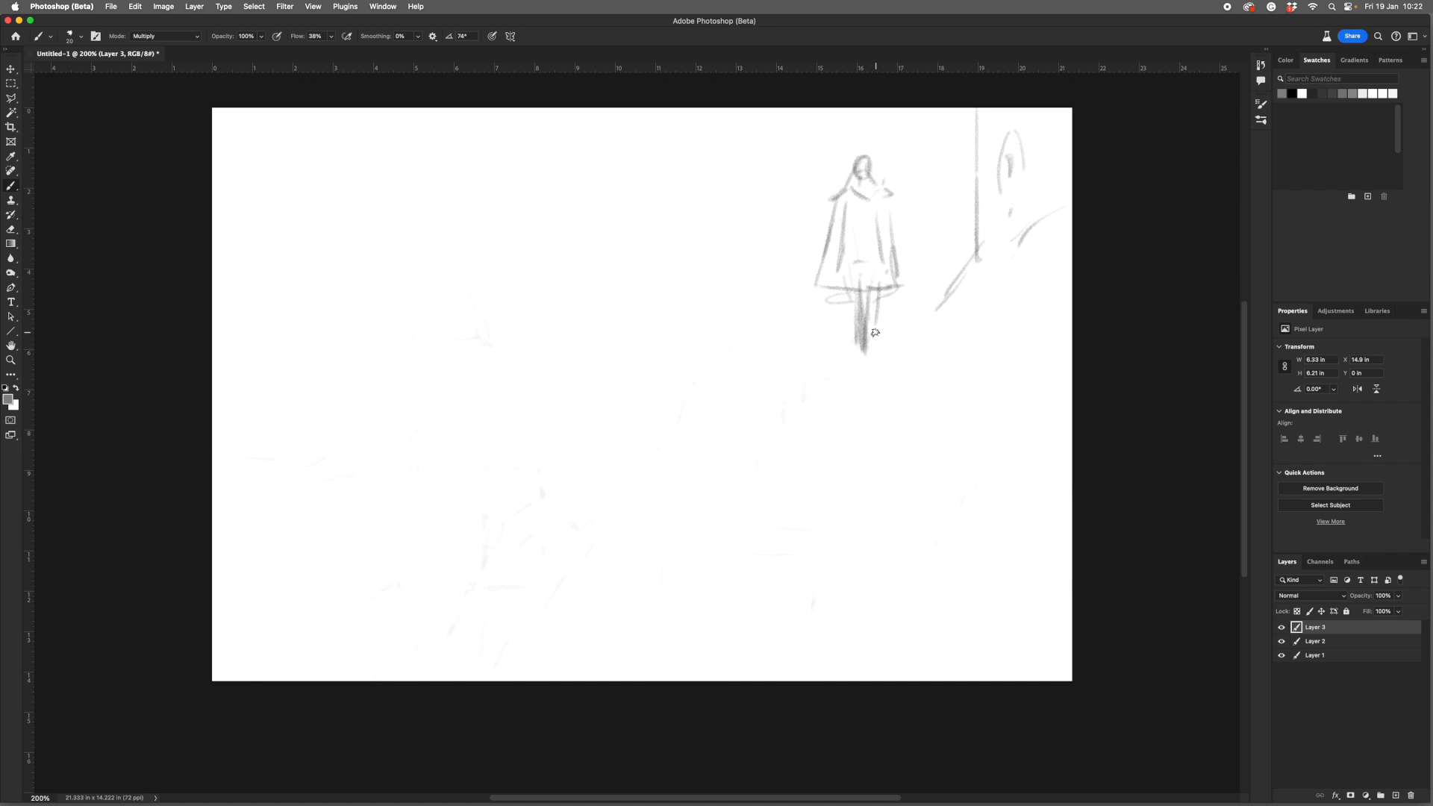
Sketch six stair treads descending from the figure's feet and a broken horizon line across the distance.
{"action": "left_click_drag", "start_coordinate": [839, 343], "coordinate": [932, 341]}
{"action": "left_click_drag", "start_coordinate": [825, 357], "coordinate": [922, 359]}
{"action": "left_click_drag", "start_coordinate": [822, 366], "coordinate": [907, 377]}
{"action": "left_click_drag", "start_coordinate": [802, 383], "coordinate": [895, 400]}
{"action": "left_click_drag", "start_coordinate": [778, 403], "coordinate": [874, 420]}
{"action": "left_click_drag", "start_coordinate": [762, 424], "coordinate": [870, 441]}
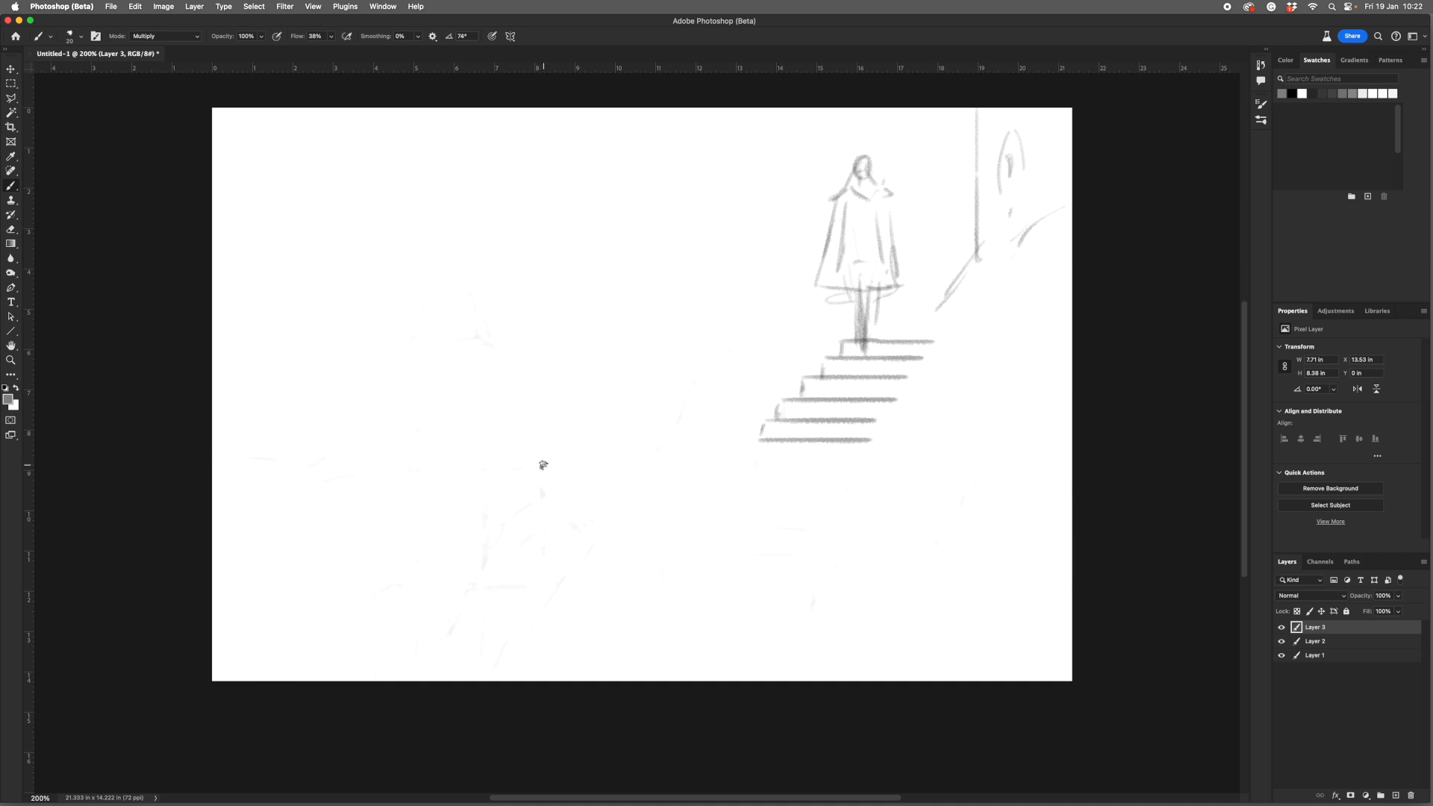
{"action": "left_click_drag", "start_coordinate": [543, 463], "coordinate": [482, 464]}
{"action": "left_click_drag", "start_coordinate": [408, 466], "coordinate": [349, 466]}
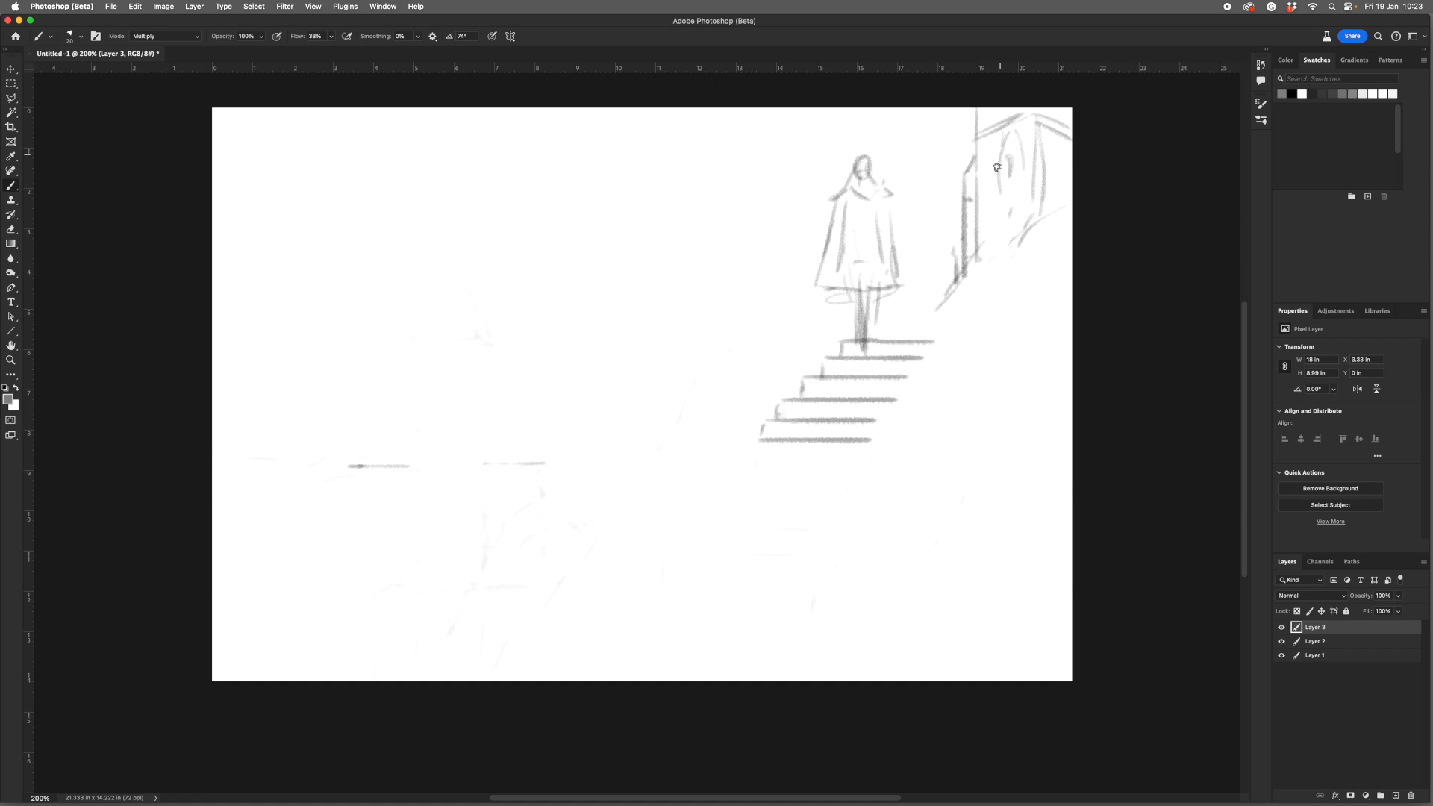
Outline the rocks along the outer side of the staircase and continue the steps down to the canvas's lower edge.
{"action": "left_click_drag", "start_coordinate": [965, 283], "coordinate": [936, 329]}
{"action": "left_click_drag", "start_coordinate": [934, 316], "coordinate": [893, 340]}
{"action": "mouse_move", "coordinate": [898, 331]}
{"action": "left_mouse_down"}
{"action": "mouse_move", "coordinate": [876, 322]}
{"action": "mouse_move", "coordinate": [720, 361]}
{"action": "left_mouse_up"}
{"action": "mouse_move", "coordinate": [794, 346]}
{"action": "left_mouse_down"}
{"action": "mouse_move", "coordinate": [809, 373]}
{"action": "mouse_move", "coordinate": [791, 390]}
{"action": "left_mouse_up"}
{"action": "left_click_drag", "start_coordinate": [790, 389], "coordinate": [707, 389]}
{"action": "left_click_drag", "start_coordinate": [722, 363], "coordinate": [687, 415]}
{"action": "mouse_move", "coordinate": [690, 412]}
{"action": "left_mouse_down"}
{"action": "mouse_move", "coordinate": [742, 450]}
{"action": "mouse_move", "coordinate": [652, 440]}
{"action": "mouse_move", "coordinate": [623, 489]}
{"action": "mouse_move", "coordinate": [692, 503]}
{"action": "left_mouse_up"}
{"action": "mouse_move", "coordinate": [738, 439]}
{"action": "left_mouse_down"}
{"action": "mouse_move", "coordinate": [746, 458]}
{"action": "mouse_move", "coordinate": [855, 470]}
{"action": "left_mouse_up"}
{"action": "left_click_drag", "start_coordinate": [741, 464], "coordinate": [873, 464]}
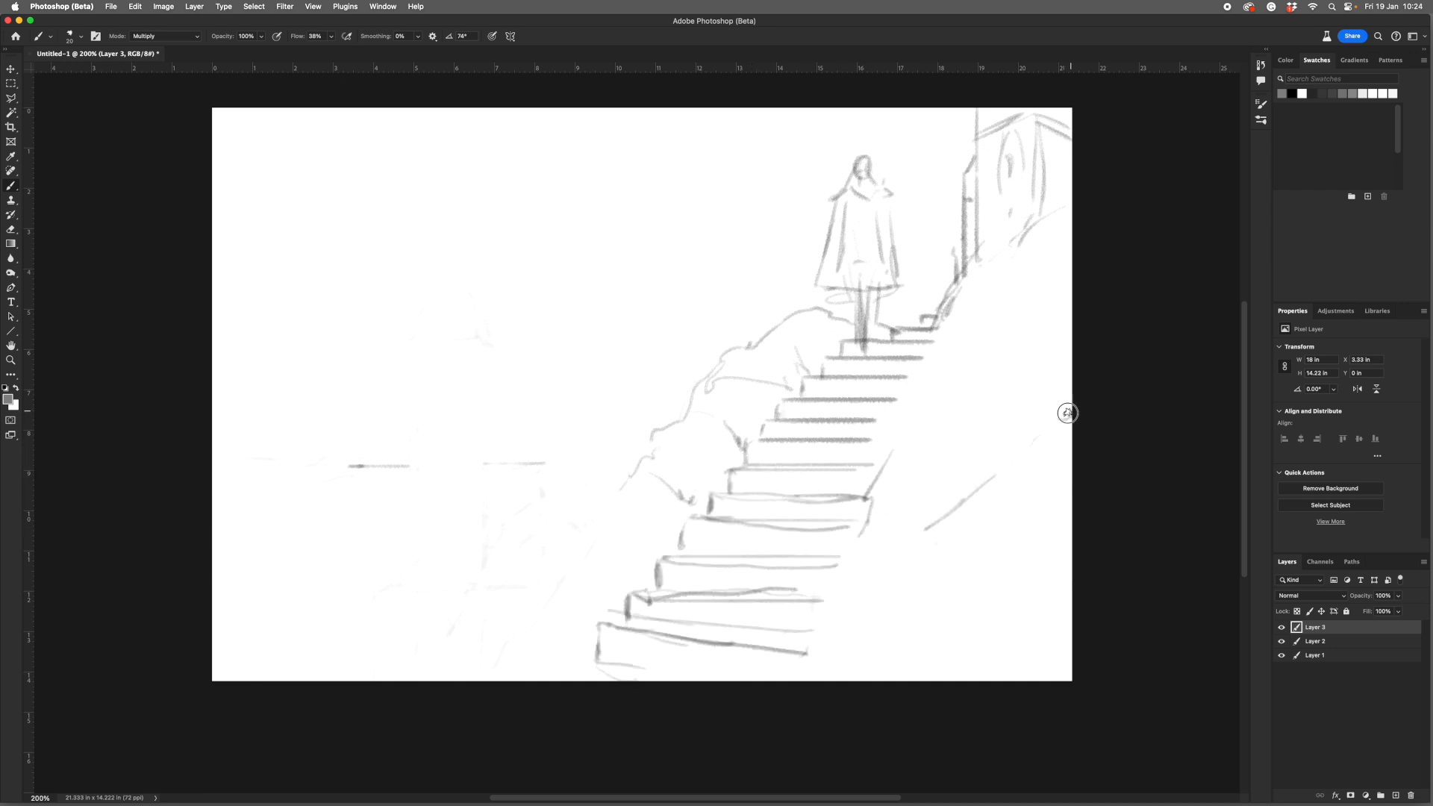
Sketch the boulders and steep rocky slope on the right side of the staircase, including the edge where it meets the steps.
{"action": "mouse_move", "coordinate": [1067, 409]}
{"action": "left_mouse_down"}
{"action": "mouse_move", "coordinate": [1026, 451]}
{"action": "mouse_move", "coordinate": [1020, 569]}
{"action": "left_mouse_up"}
{"action": "left_click_drag", "start_coordinate": [1015, 474], "coordinate": [1021, 514]}
{"action": "left_click_drag", "start_coordinate": [929, 538], "coordinate": [900, 664]}
{"action": "left_click_drag", "start_coordinate": [958, 324], "coordinate": [870, 489]}
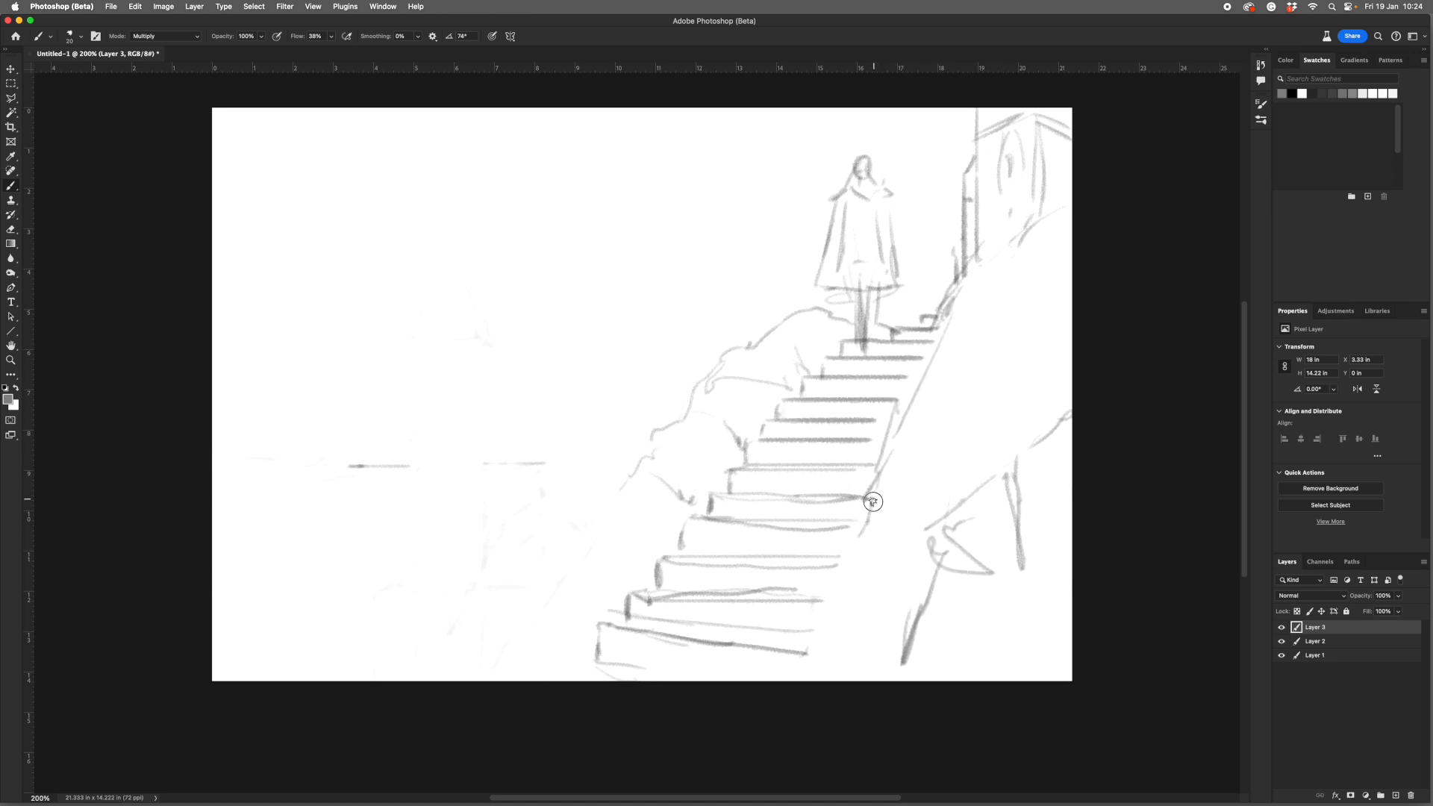
{"action": "left_click_drag", "start_coordinate": [870, 490], "coordinate": [864, 534]}
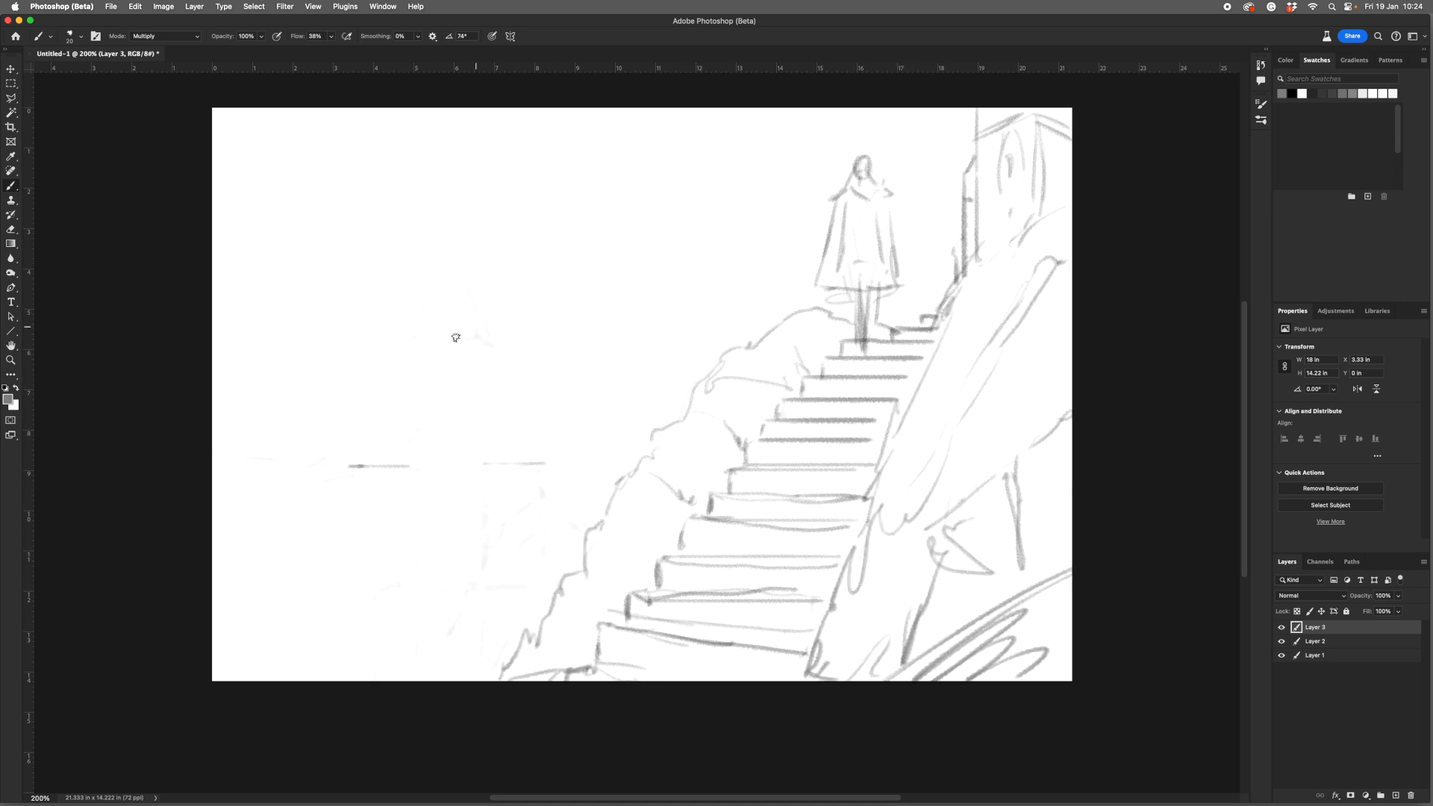
Sketch a tall spired tower with village roofs and small turrets below the cliff, plus distant hills and a shoreline.
{"action": "left_click_drag", "start_coordinate": [509, 532], "coordinate": [470, 585]}
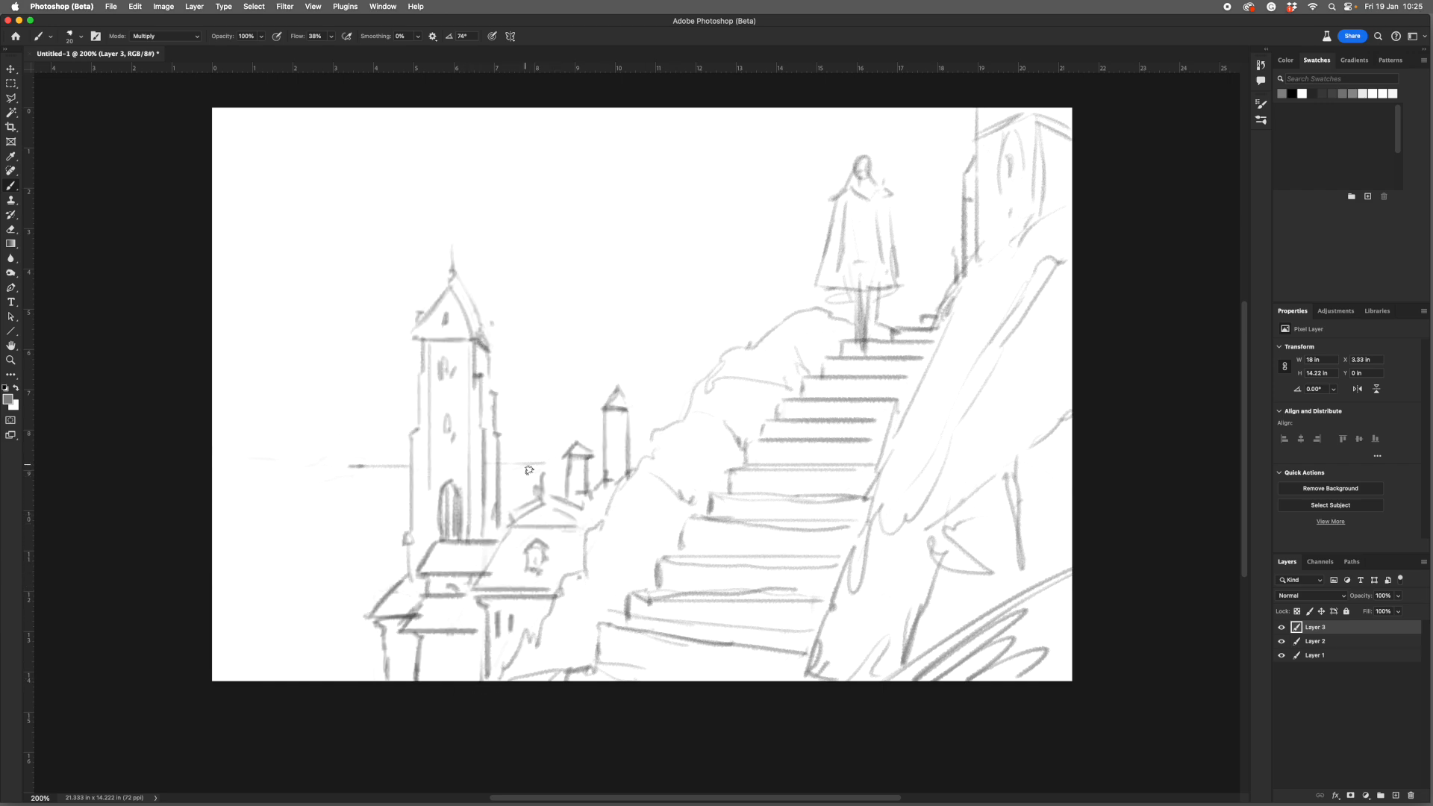
{"action": "mouse_move", "coordinate": [209, 439]}
{"action": "left_mouse_down"}
{"action": "mouse_move", "coordinate": [326, 455]}
{"action": "mouse_move", "coordinate": [342, 416]}
{"action": "left_mouse_up"}
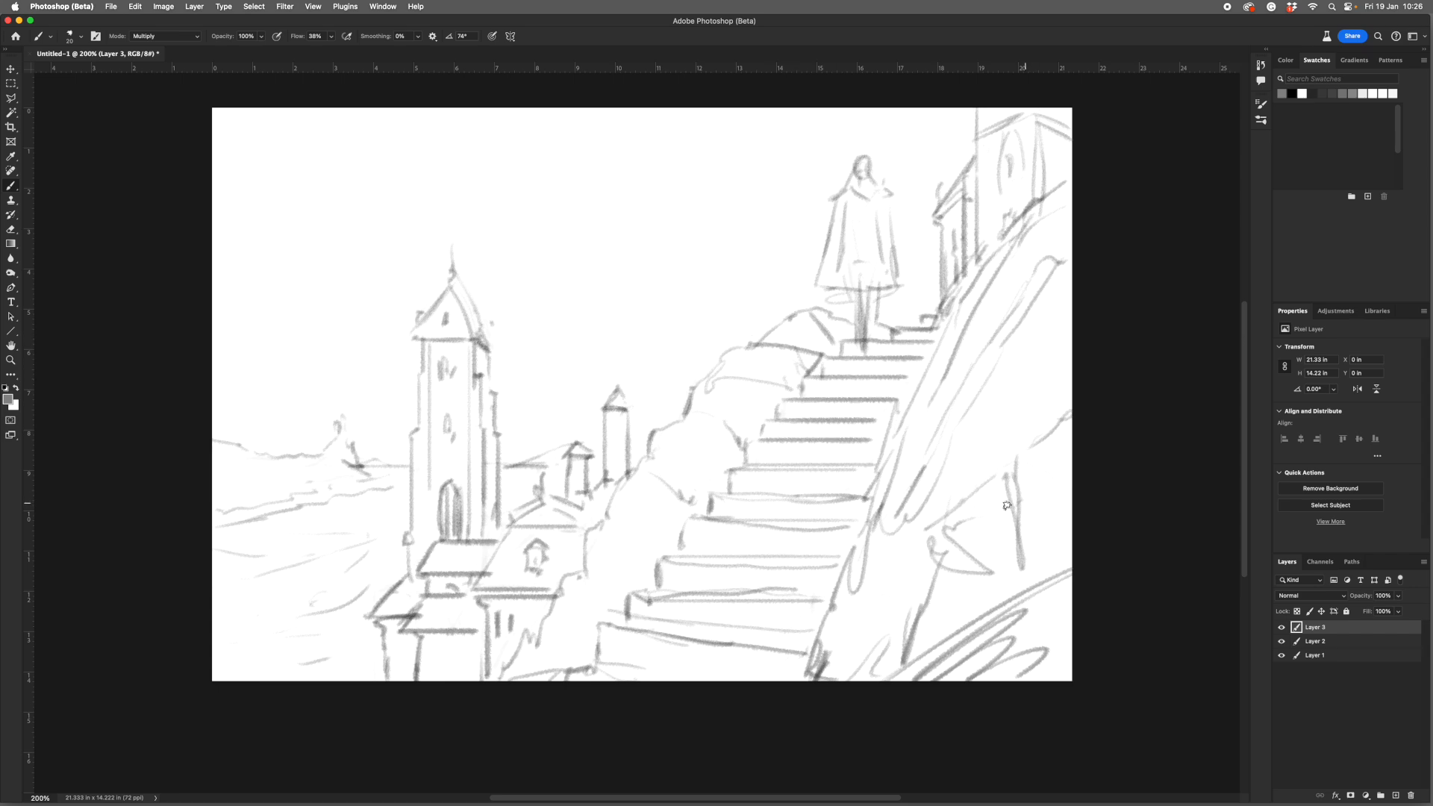
Strengthen the tower's roof and window details with the brush and add windows and a dormer to the house below.
{"action": "key", "text": "h"}
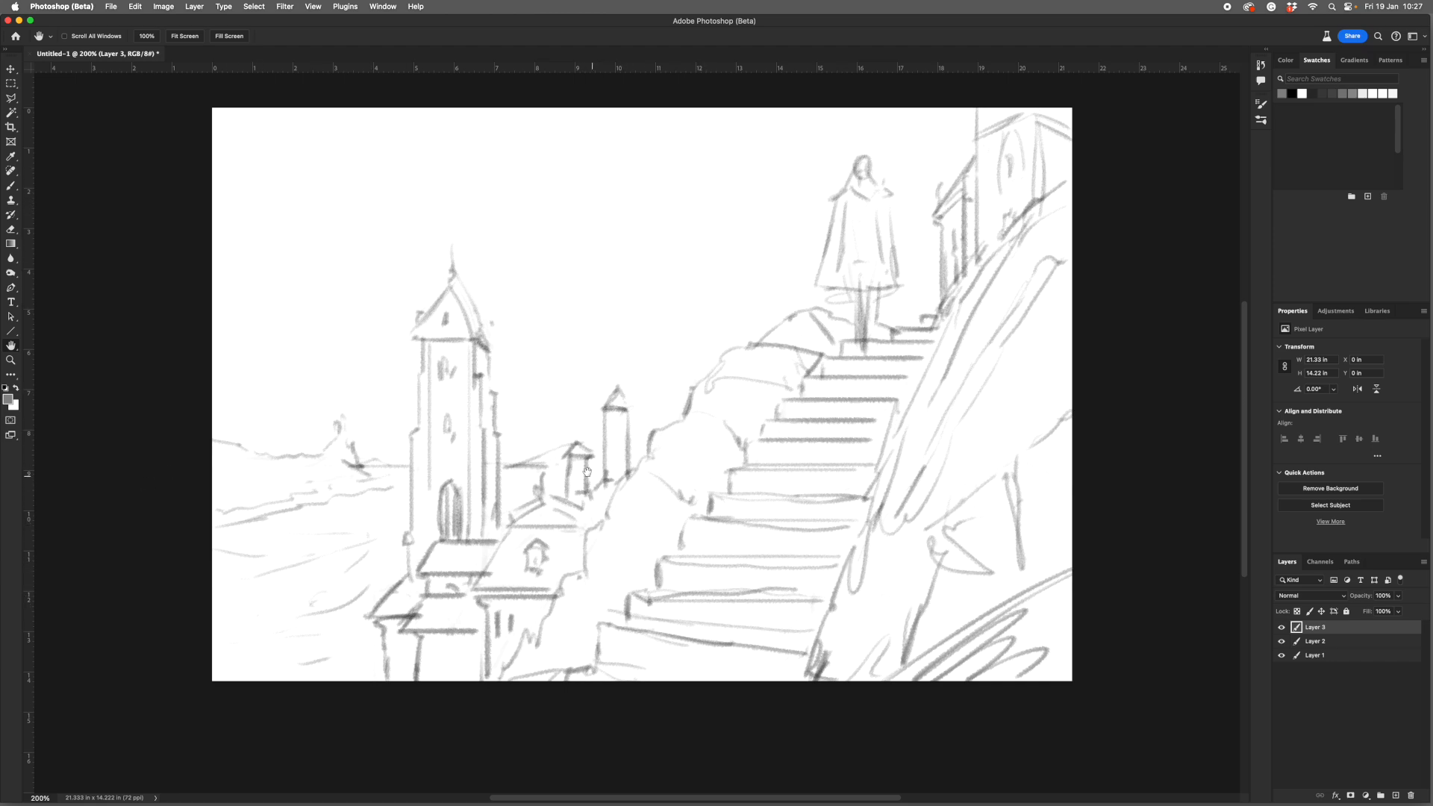
{"action": "key", "text": "b"}
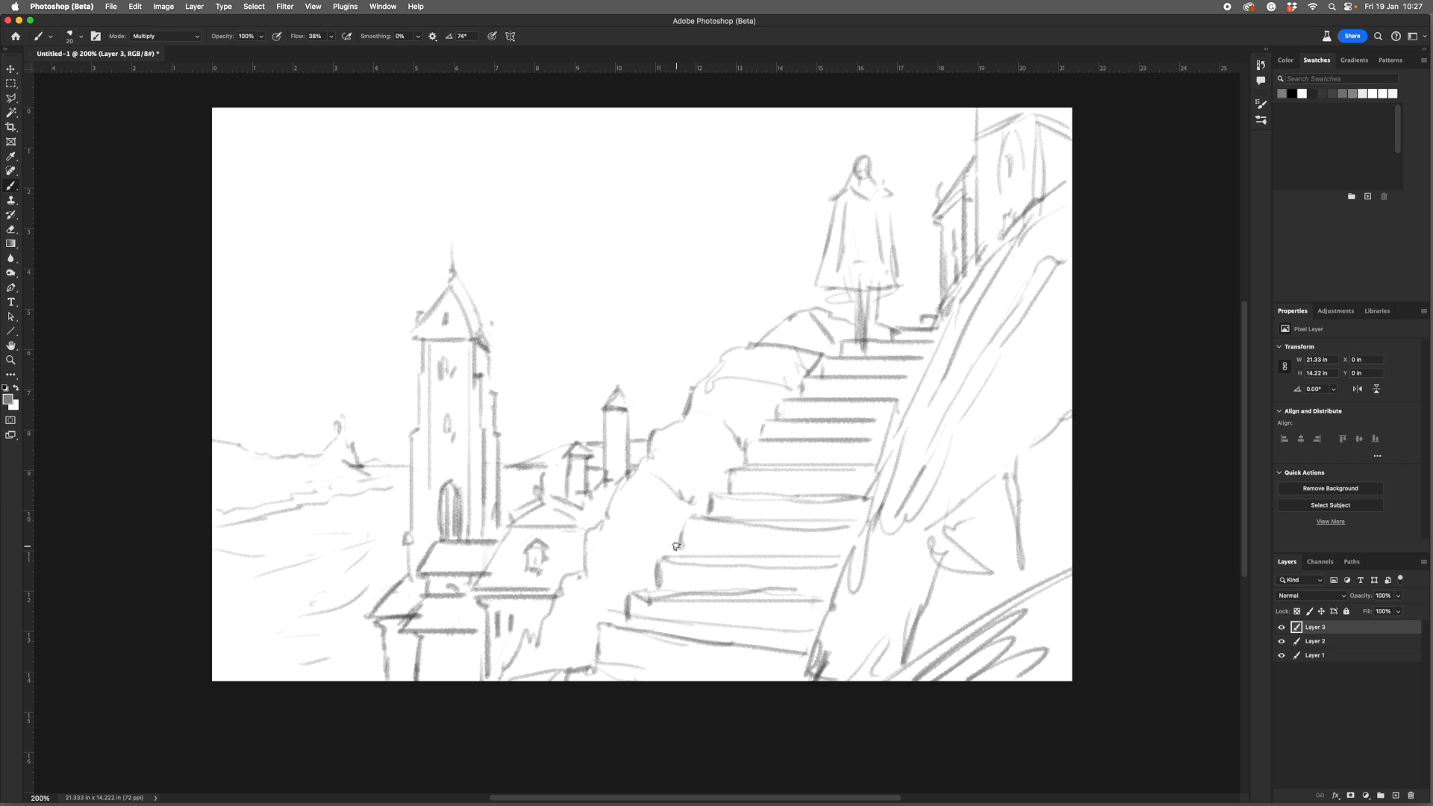
{"action": "mouse_move", "coordinate": [457, 297]}
{"action": "left_mouse_down"}
{"action": "mouse_move", "coordinate": [480, 341]}
{"action": "mouse_move", "coordinate": [414, 340]}
{"action": "mouse_move", "coordinate": [489, 345]}
{"action": "mouse_move", "coordinate": [473, 311]}
{"action": "mouse_move", "coordinate": [479, 323]}
{"action": "mouse_move", "coordinate": [446, 321]}
{"action": "mouse_move", "coordinate": [487, 345]}
{"action": "mouse_move", "coordinate": [430, 309]}
{"action": "left_mouse_up"}
{"action": "left_click_drag", "start_coordinate": [452, 361], "coordinate": [444, 431]}
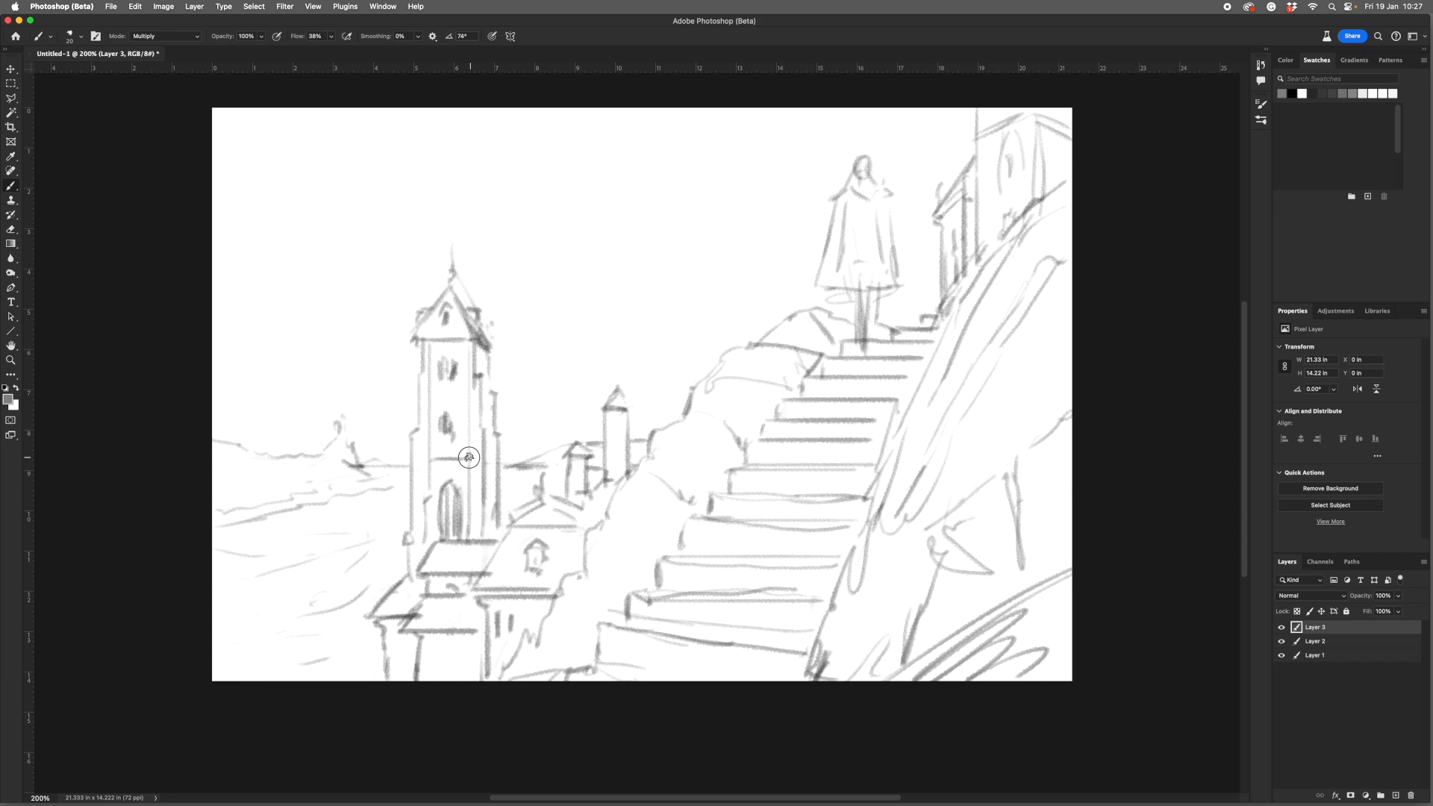
{"action": "left_click_drag", "start_coordinate": [460, 644], "coordinate": [458, 663]}
{"action": "left_click_drag", "start_coordinate": [446, 646], "coordinate": [444, 664]}
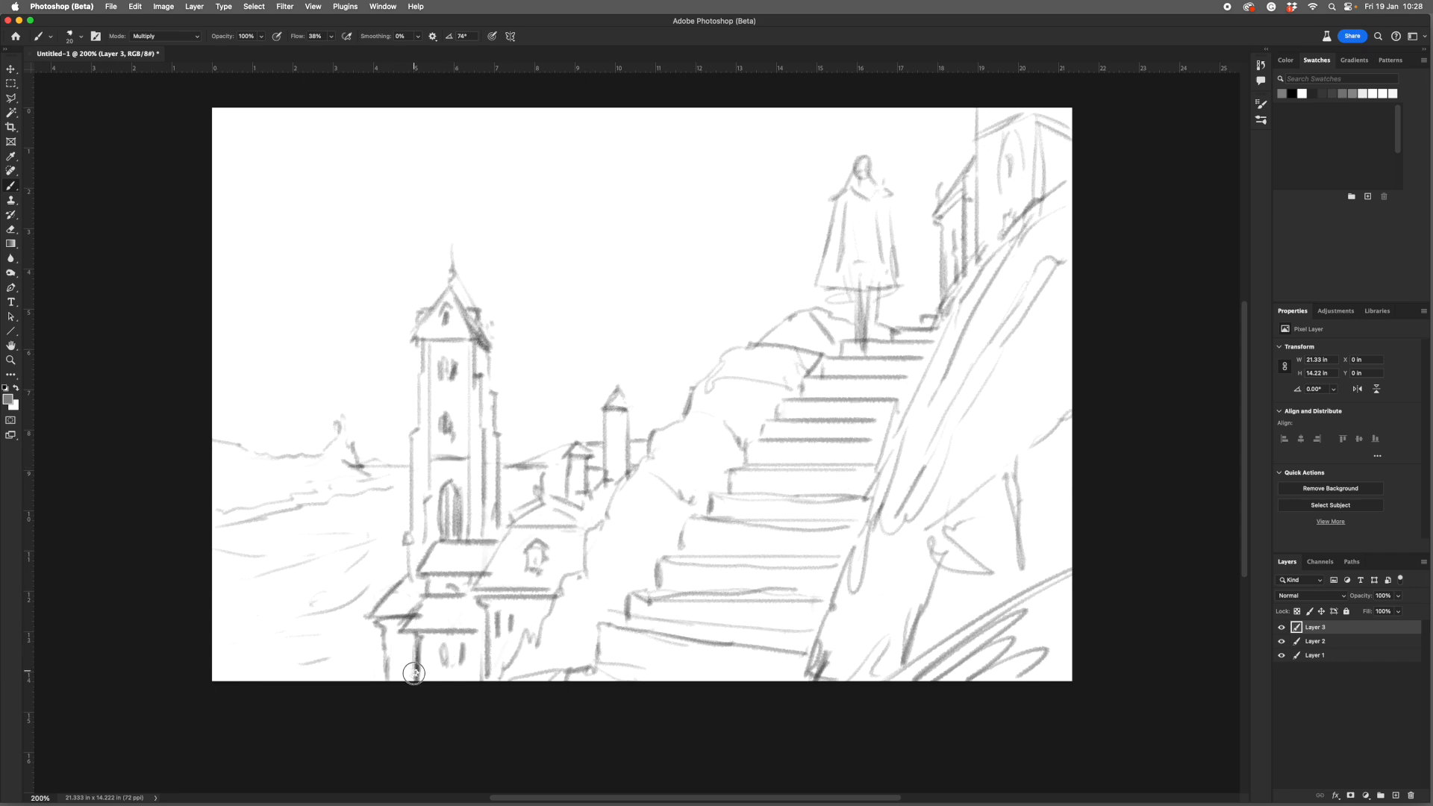
{"action": "left_click_drag", "start_coordinate": [435, 618], "coordinate": [446, 609]}
Reinforce the edges of the lowest steps and the rock contour bordering the staircase with darker strokes.
{"action": "left_click_drag", "start_coordinate": [597, 621], "coordinate": [806, 635]}
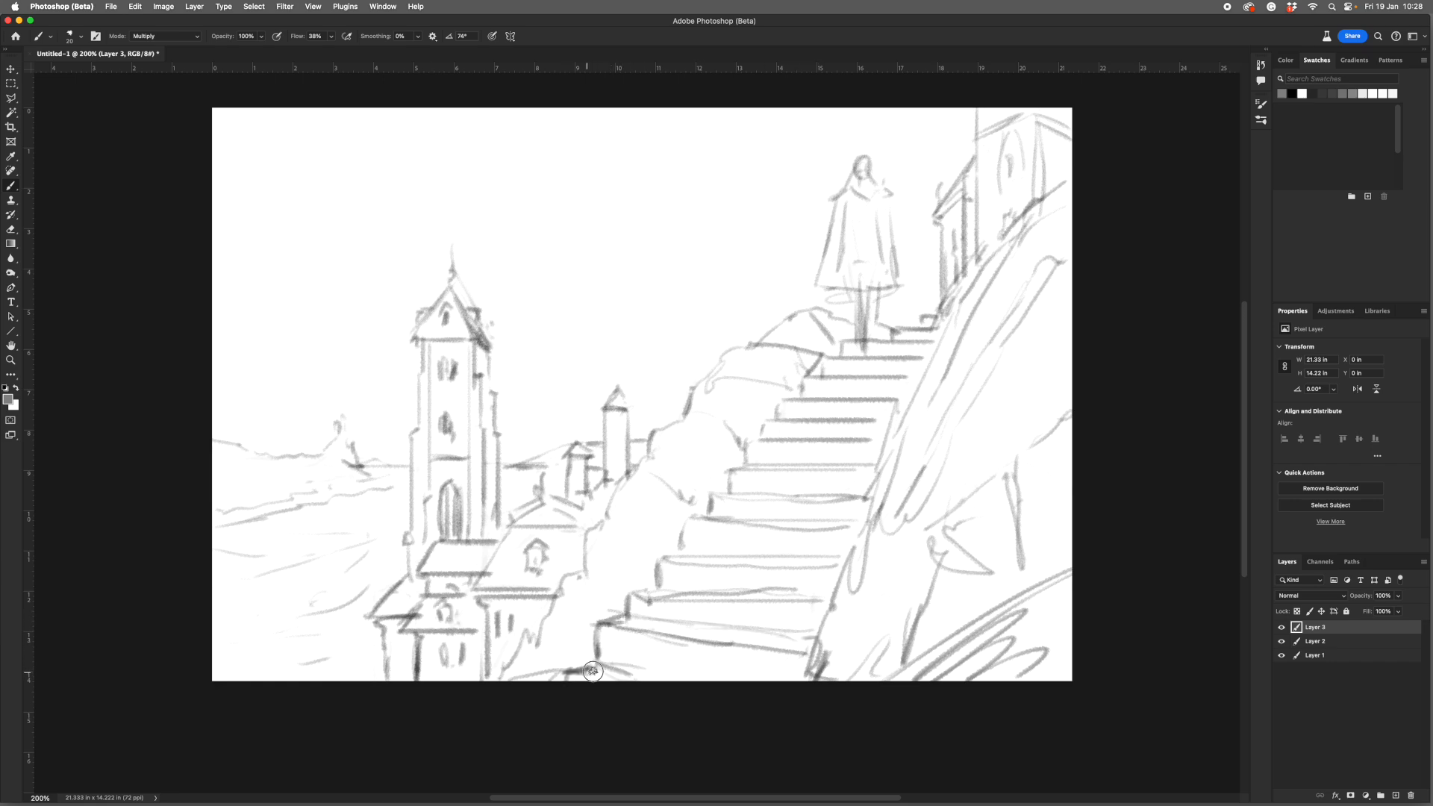
{"action": "mouse_move", "coordinate": [589, 666]}
{"action": "left_mouse_down"}
{"action": "mouse_move", "coordinate": [570, 672]}
{"action": "mouse_move", "coordinate": [674, 678]}
{"action": "left_mouse_up"}
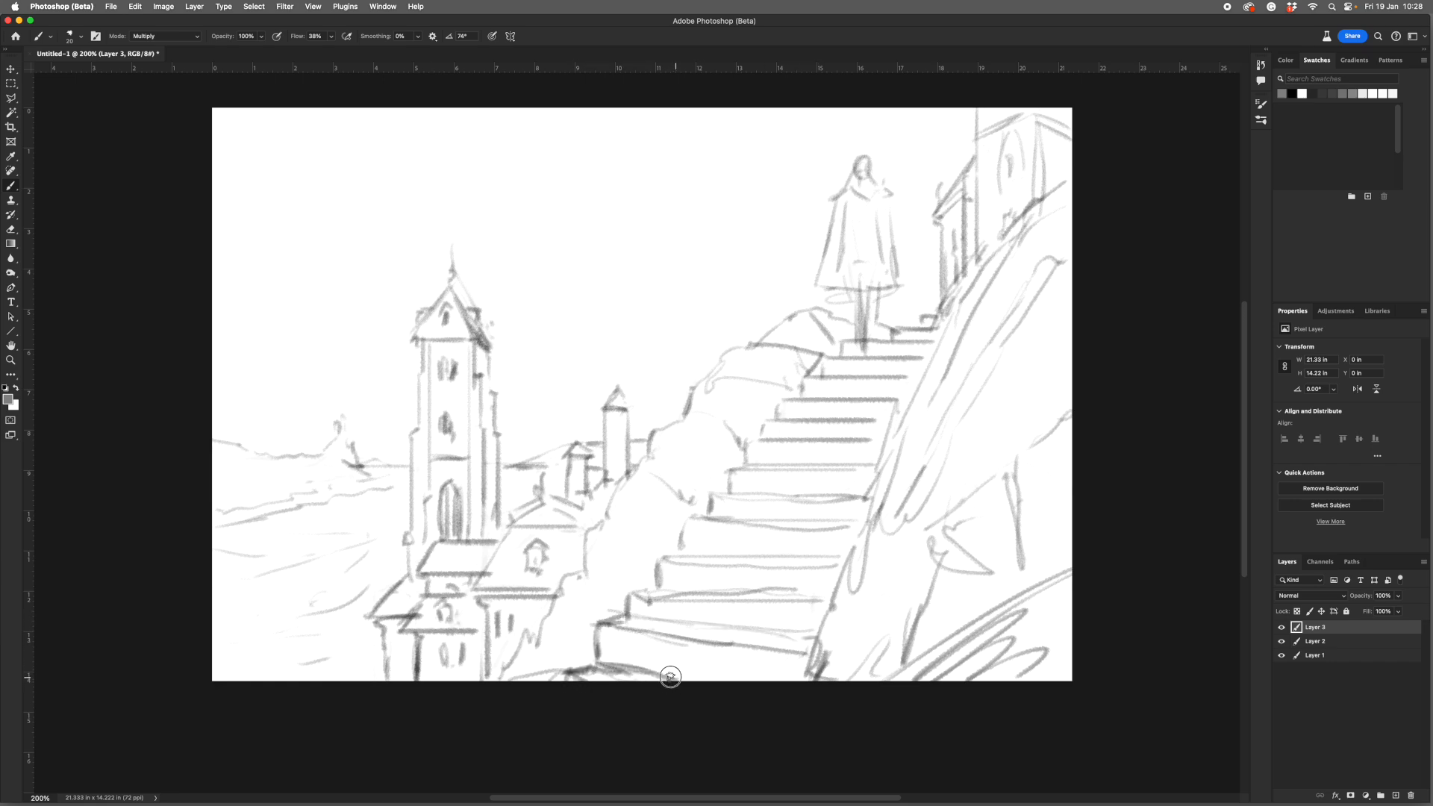
{"action": "mouse_move", "coordinate": [630, 595]}
{"action": "left_mouse_down"}
{"action": "mouse_move", "coordinate": [833, 609]}
{"action": "mouse_move", "coordinate": [840, 568]}
{"action": "mouse_move", "coordinate": [870, 547]}
{"action": "mouse_move", "coordinate": [879, 491]}
{"action": "left_mouse_up"}
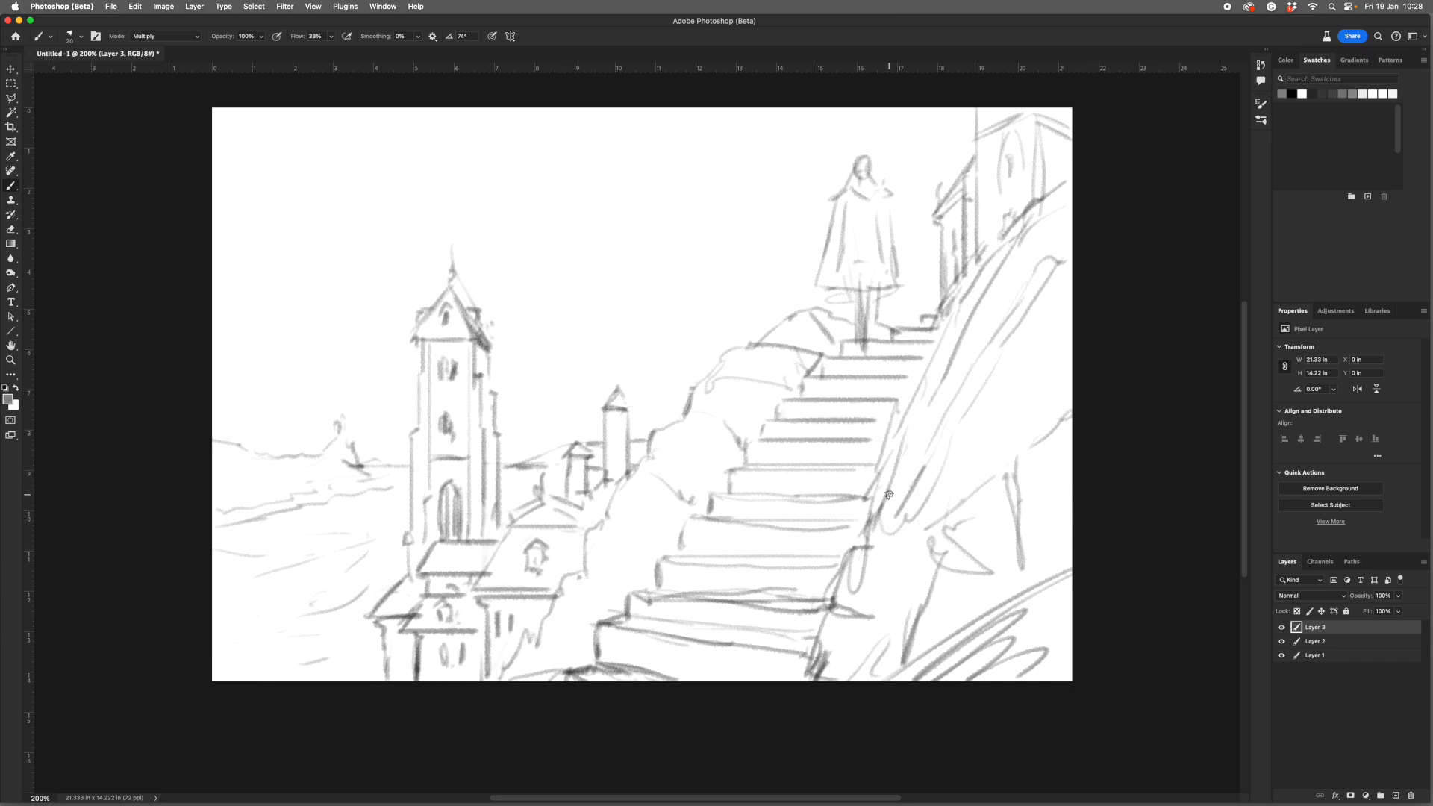
Merge all visible layers and lasso the foreground: figure, staircase, rocks and the building beside them.
{"action": "key", "text": "super+shift+e"}
{"action": "key", "text": "l"}
{"action": "mouse_move", "coordinate": [495, 685]}
{"action": "left_mouse_down"}
{"action": "mouse_move", "coordinate": [657, 433]}
{"action": "mouse_move", "coordinate": [868, 163]}
{"action": "mouse_move", "coordinate": [890, 187]}
{"action": "mouse_move", "coordinate": [901, 261]}
{"action": "mouse_move", "coordinate": [875, 332]}
{"action": "mouse_move", "coordinate": [1111, 763]}
{"action": "mouse_move", "coordinate": [687, 709]}
{"action": "left_mouse_up"}
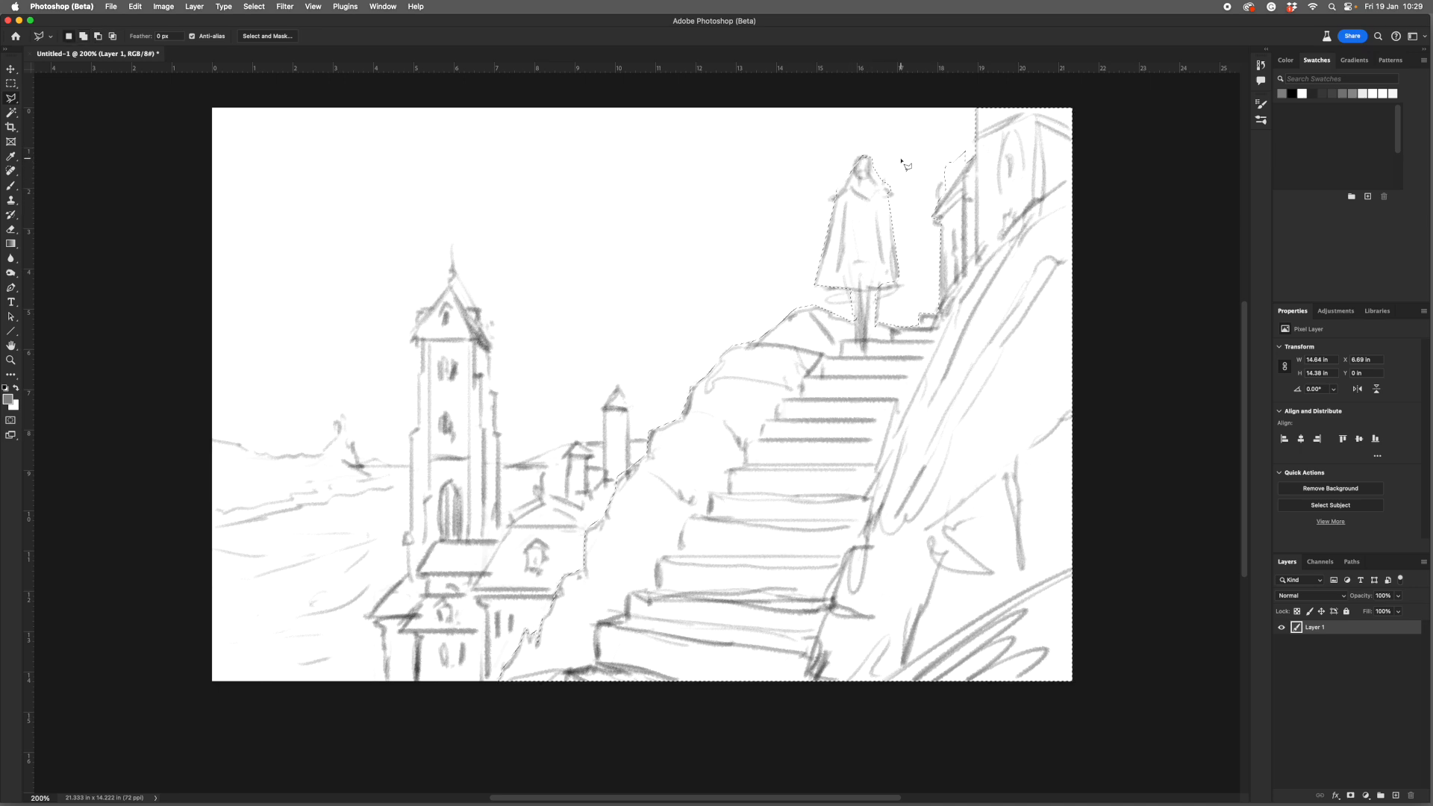
Copy the selected foreground onto its own layer and darken it by lowering the Hue/Saturation lightness.
{"action": "key", "text": "super+j"}
{"action": "key", "text": "super+u"}
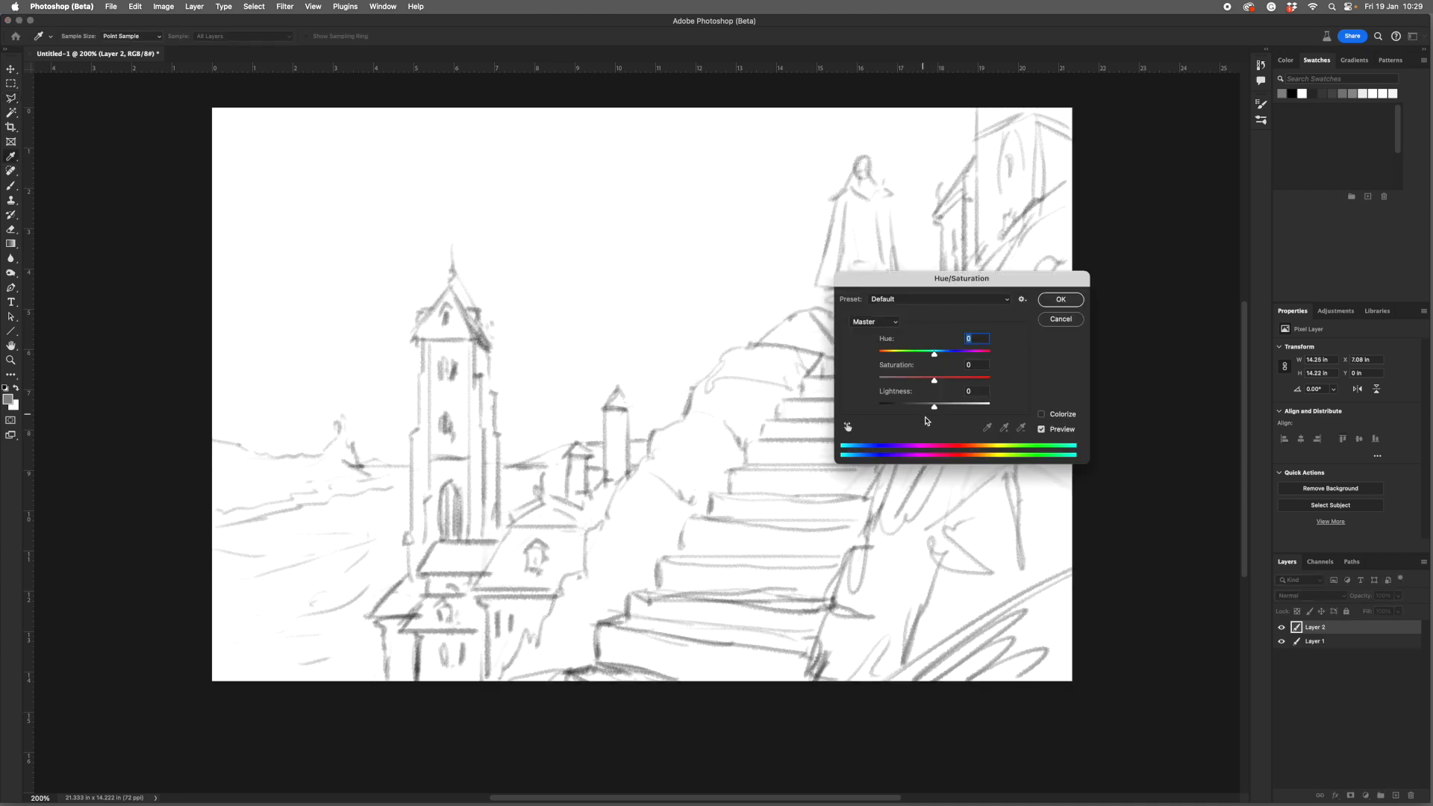
{"action": "left_click_drag", "start_coordinate": [935, 408], "coordinate": [932, 407]}
{"action": "left_click_drag", "start_coordinate": [932, 407], "coordinate": [914, 408]}
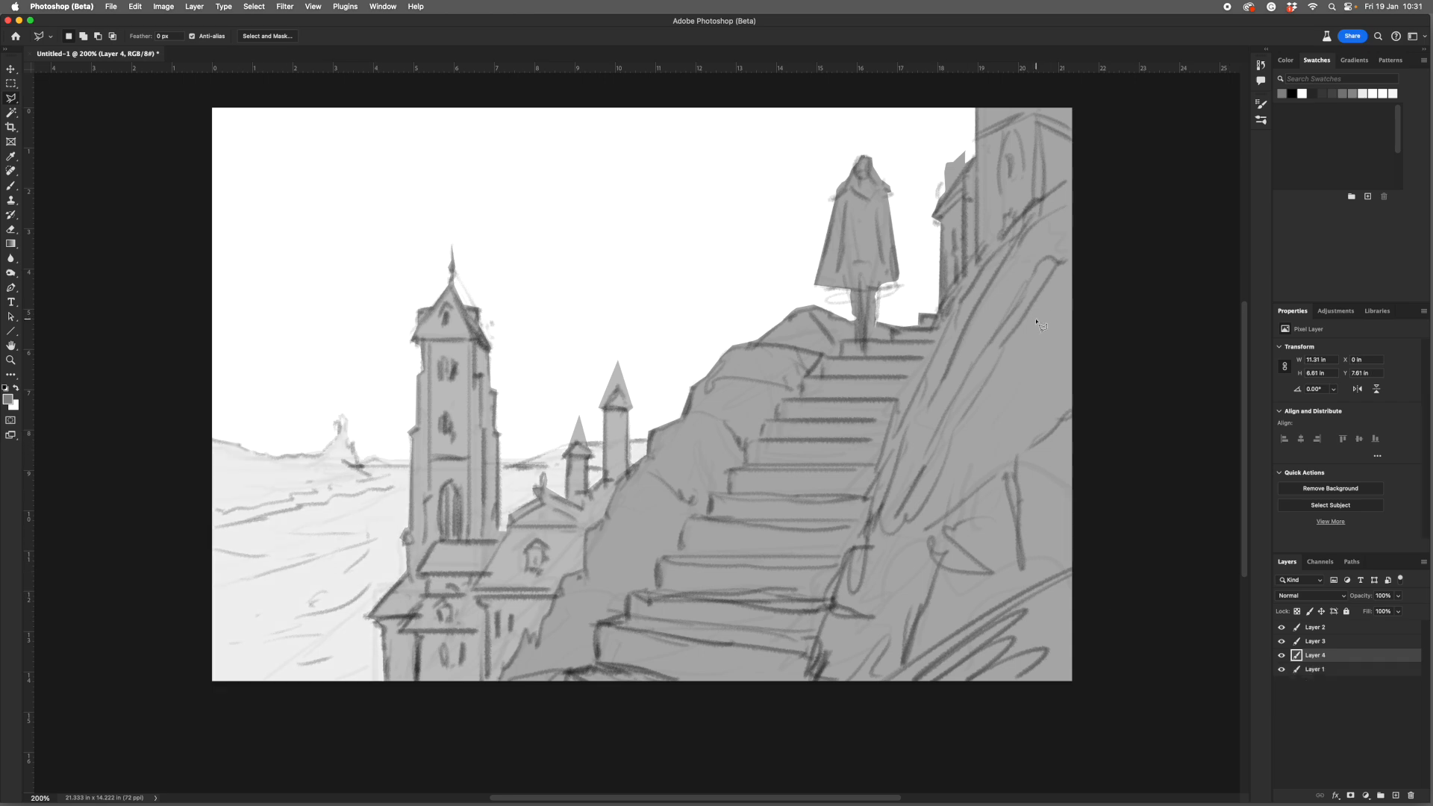
{"action": "key", "text": "alt+bracketleft"}
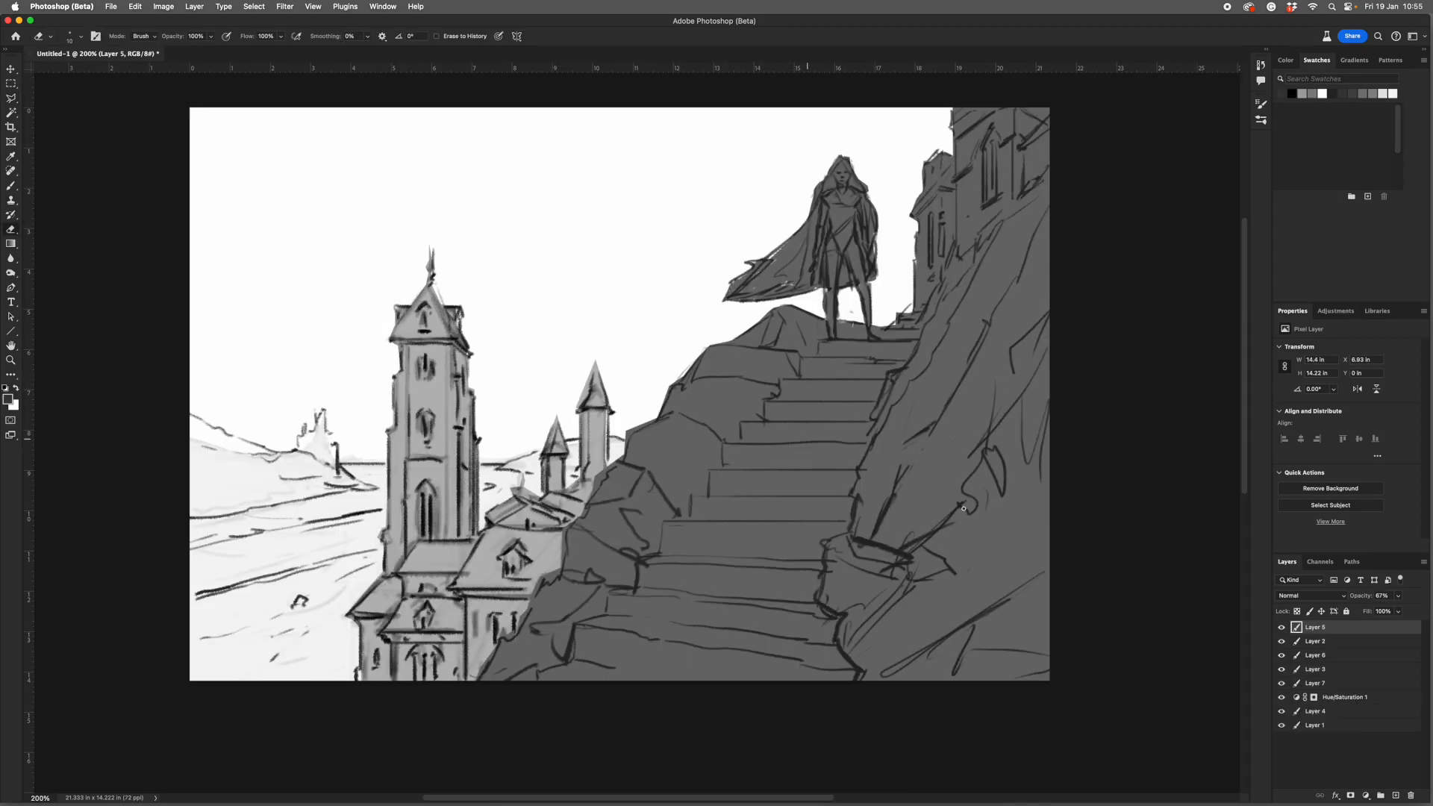
Create a narrow vertical black-to-white gradient strip along the canvas's left edge on a new layer, posterize it to 16 levels and merge it.
{"action": "left_click", "coordinate": [1394, 797]}
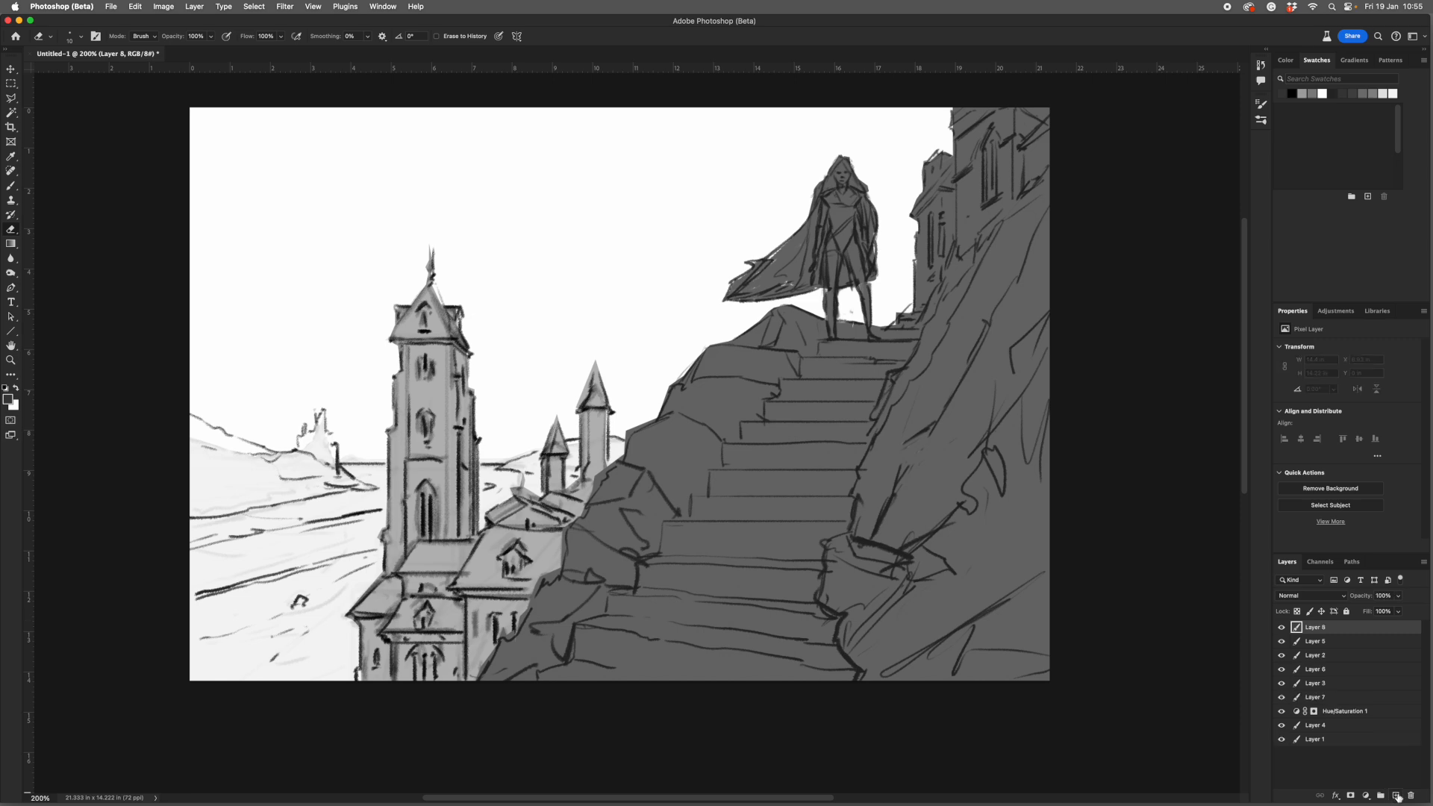
{"action": "key", "text": "m"}
{"action": "left_click_drag", "start_coordinate": [176, 105], "coordinate": [229, 746]}
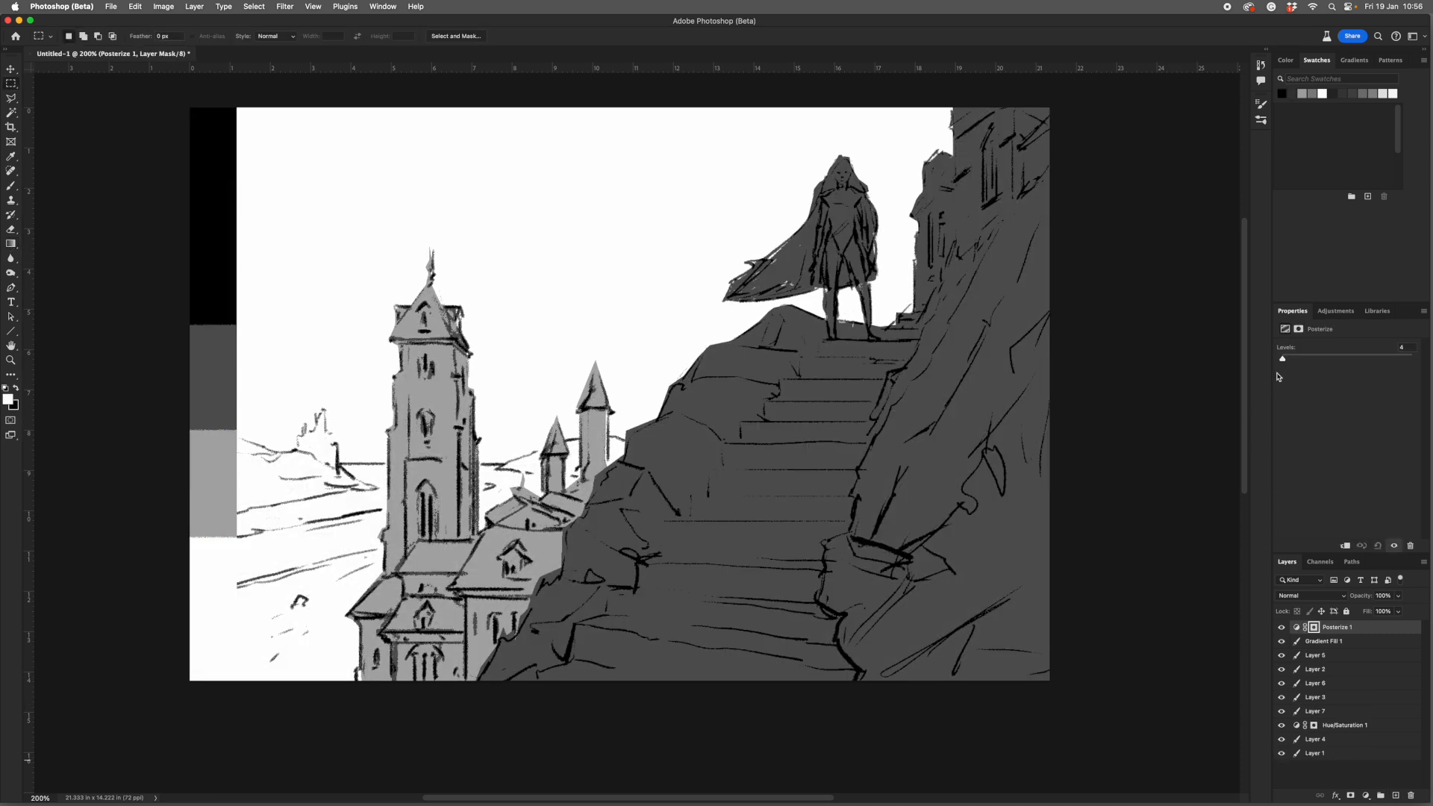
{"action": "left_click_drag", "start_coordinate": [1283, 361], "coordinate": [1288, 362]}
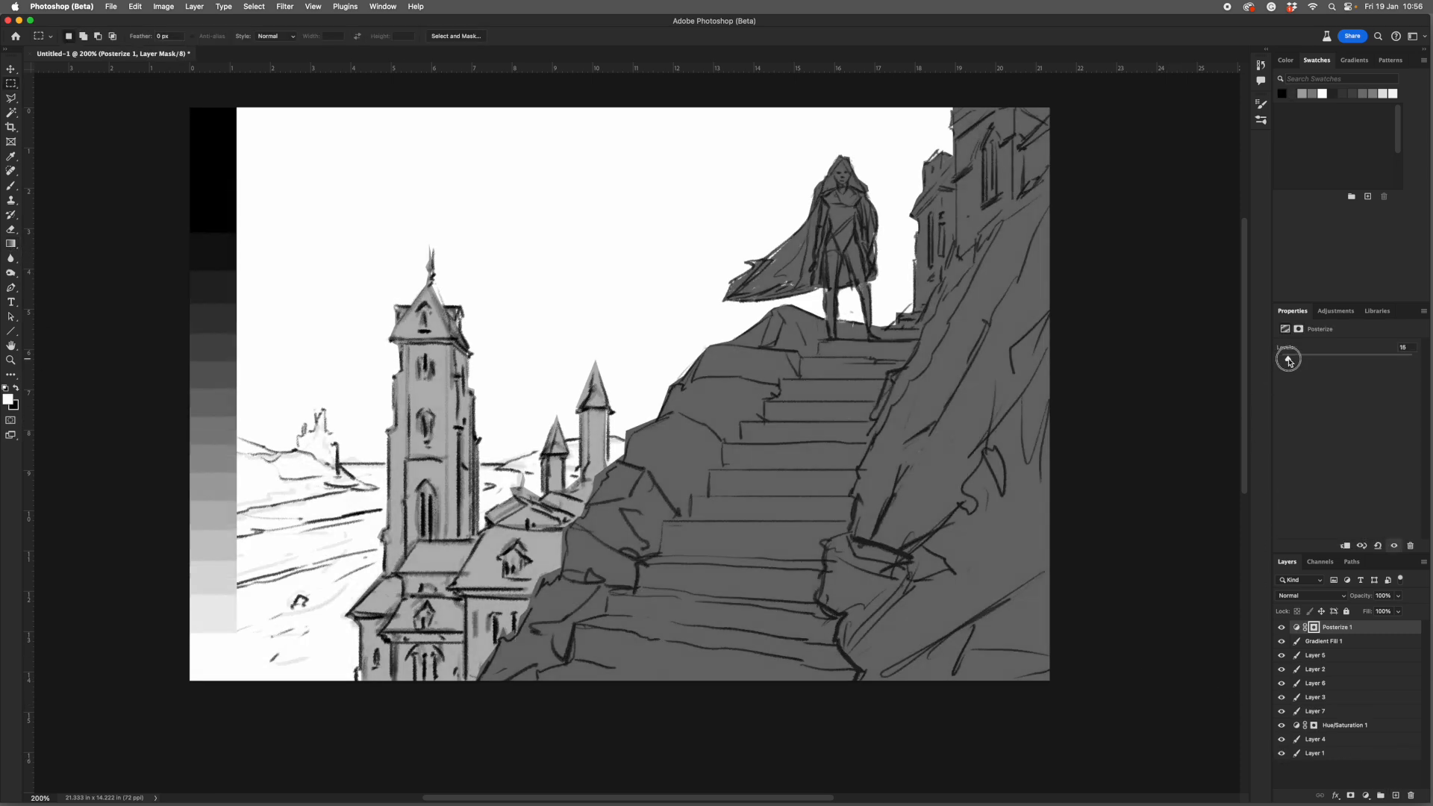
{"action": "key", "text": "super+e"}
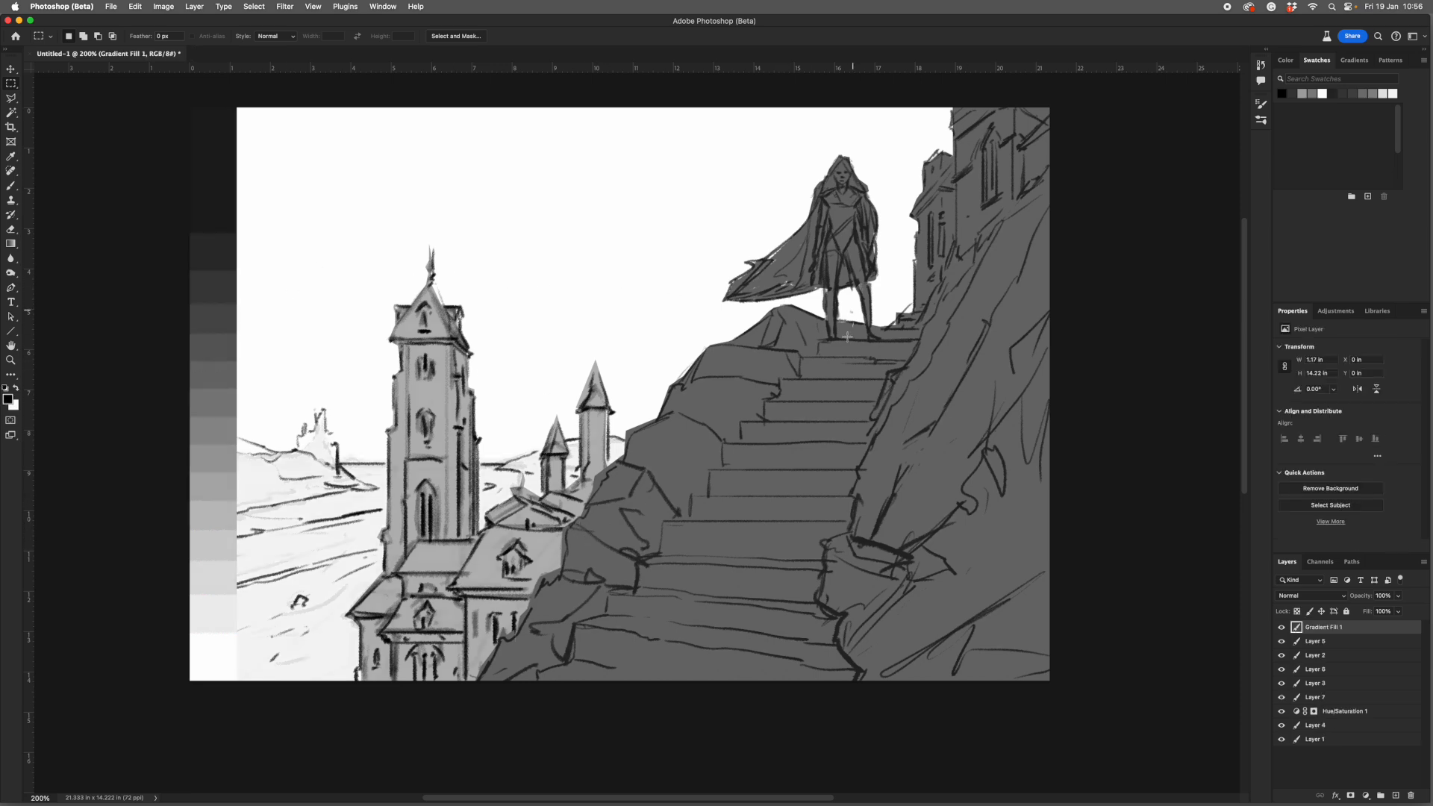
Add a new layer above Layer 2 and paint the foreground rocks and stairs in graded values from black to dark grey.
{"action": "left_click", "coordinate": [1343, 657]}
{"action": "left_click", "coordinate": [1395, 794]}
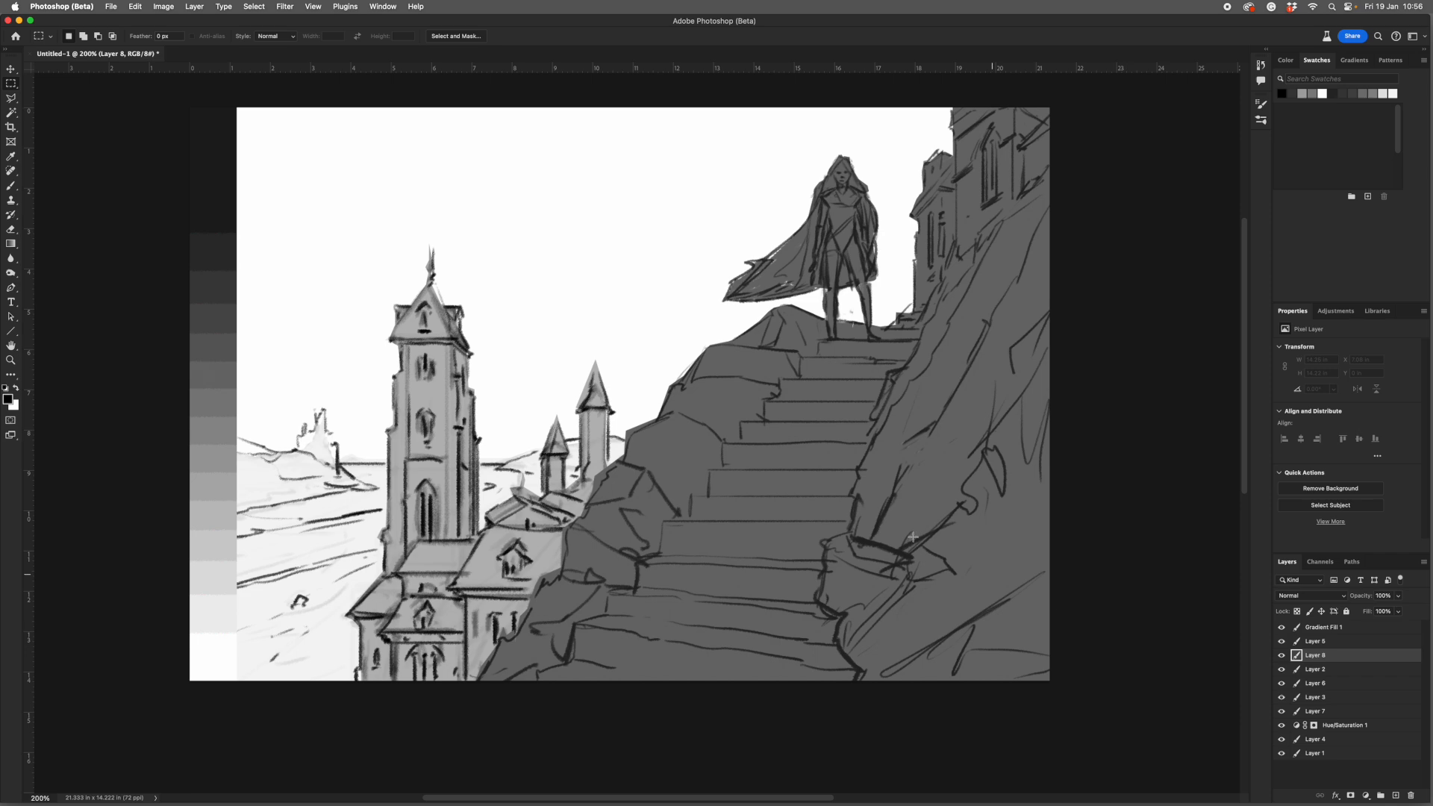
{"action": "key", "text": "b"}
{"action": "mouse_move", "coordinate": [1032, 606]}
{"action": "left_mouse_down"}
{"action": "mouse_move", "coordinate": [888, 678]}
{"action": "mouse_move", "coordinate": [595, 597]}
{"action": "mouse_move", "coordinate": [559, 607]}
{"action": "mouse_move", "coordinate": [522, 664]}
{"action": "left_mouse_up"}
{"action": "key", "text": "shift+0"}
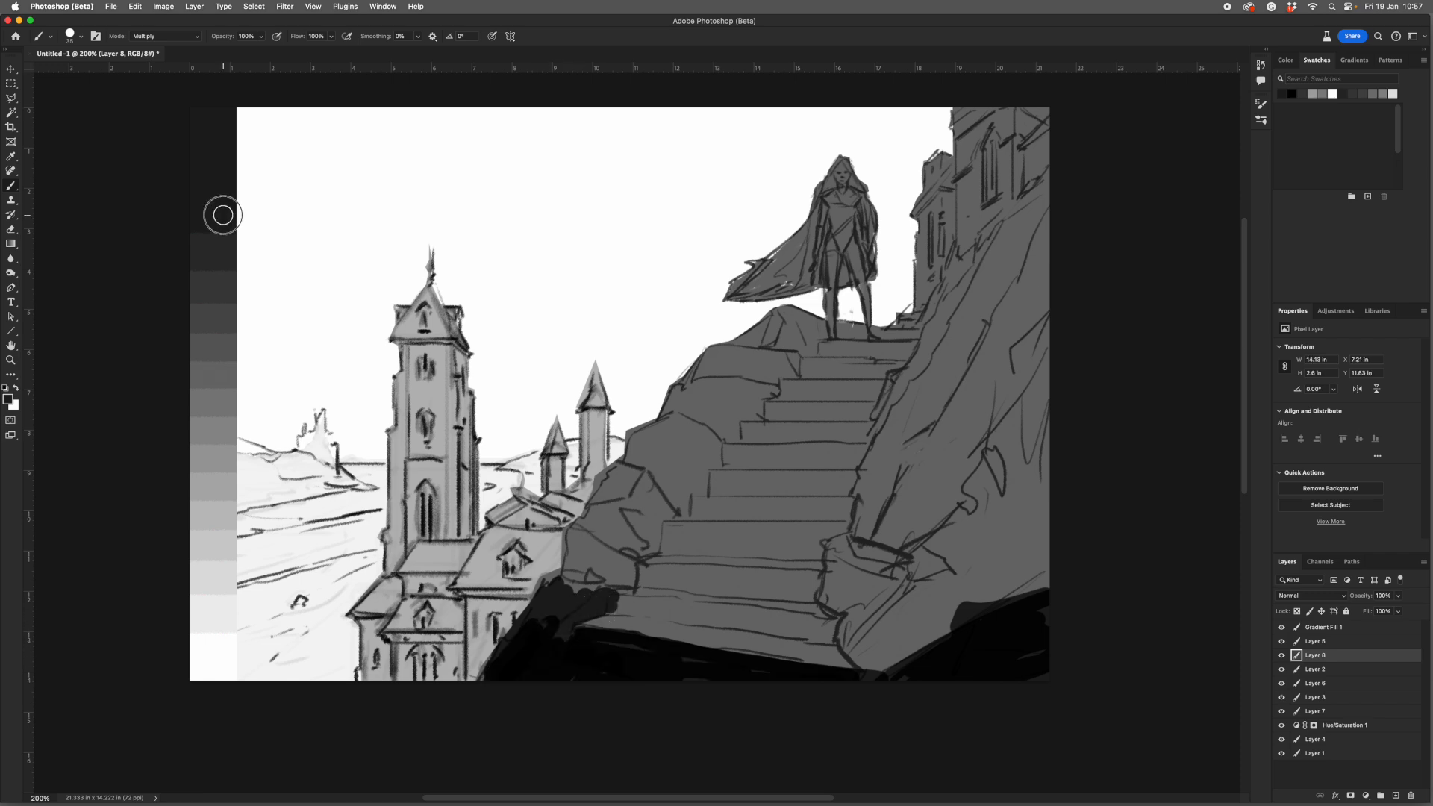
{"action": "mouse_move", "coordinate": [585, 597]}
{"action": "left_mouse_down"}
{"action": "mouse_move", "coordinate": [825, 591]}
{"action": "mouse_move", "coordinate": [835, 550]}
{"action": "mouse_move", "coordinate": [918, 630]}
{"action": "mouse_move", "coordinate": [907, 649]}
{"action": "mouse_move", "coordinate": [952, 550]}
{"action": "mouse_move", "coordinate": [848, 559]}
{"action": "mouse_move", "coordinate": [995, 464]}
{"action": "mouse_move", "coordinate": [976, 430]}
{"action": "left_mouse_up"}
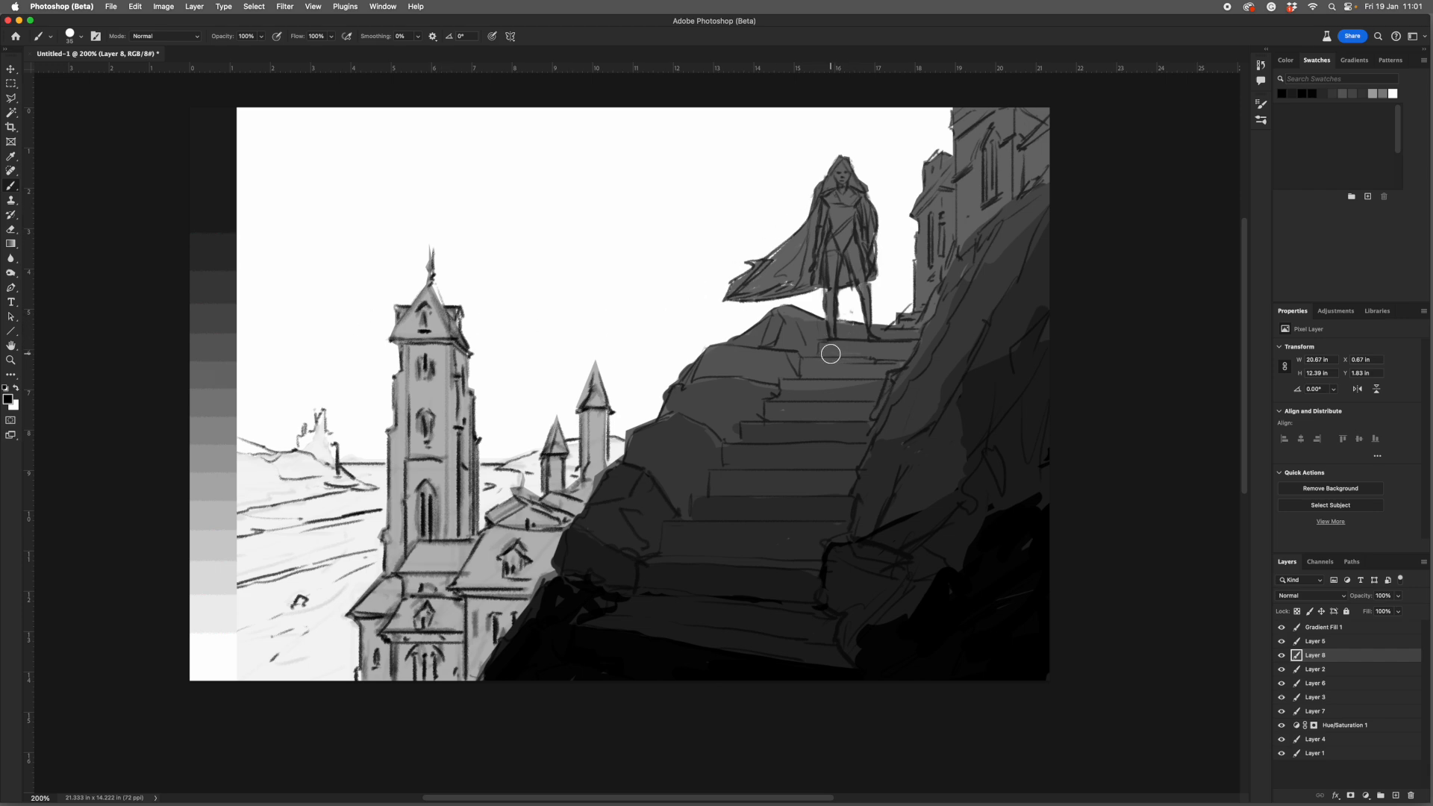
Sample dark greys from the painting and block in the upper steps below the figure.
{"action": "left_click", "coordinate": [685, 644], "text": "alt"}
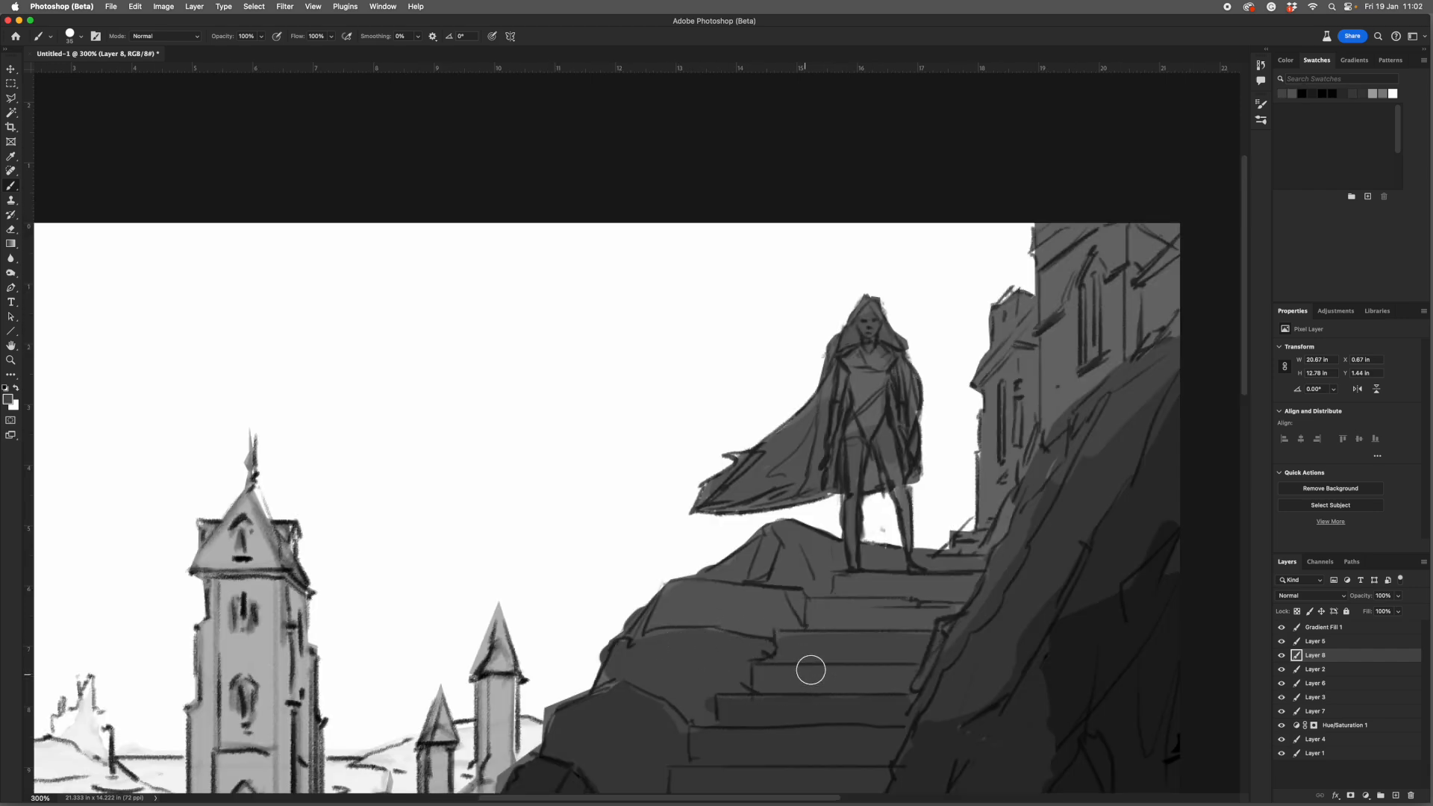
{"action": "left_click", "coordinate": [875, 649], "text": "alt"}
{"action": "mouse_move", "coordinate": [825, 605]}
{"action": "left_mouse_down"}
{"action": "mouse_move", "coordinate": [927, 606]}
{"action": "mouse_move", "coordinate": [825, 619]}
{"action": "mouse_move", "coordinate": [940, 618]}
{"action": "mouse_move", "coordinate": [823, 612]}
{"action": "left_mouse_up"}
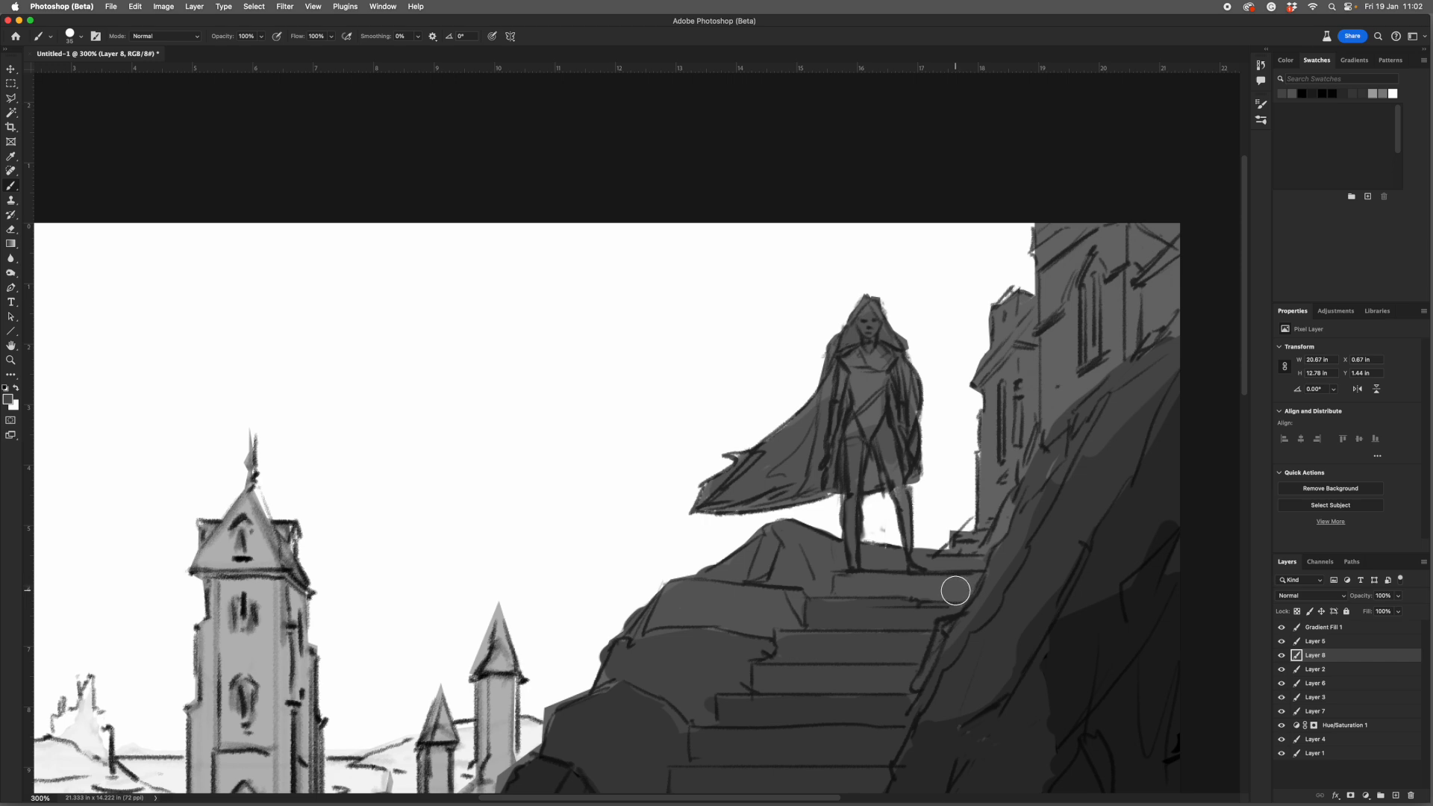
Fill the tower and village shapes on Layer 3 with dark grey and paint the ground beneath them in a darker value.
{"action": "key", "text": "super+minus"}
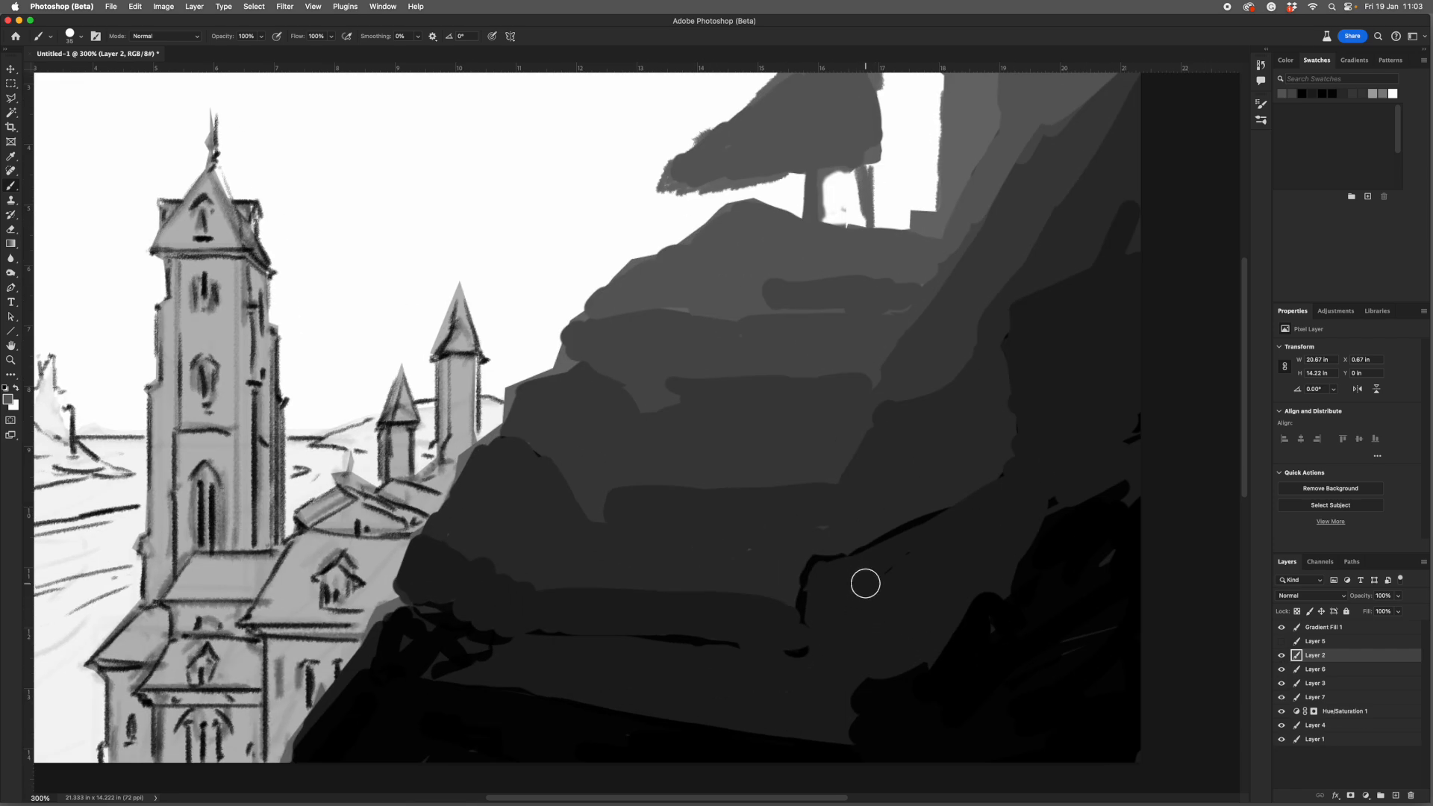
{"action": "key", "text": "super+minus"}
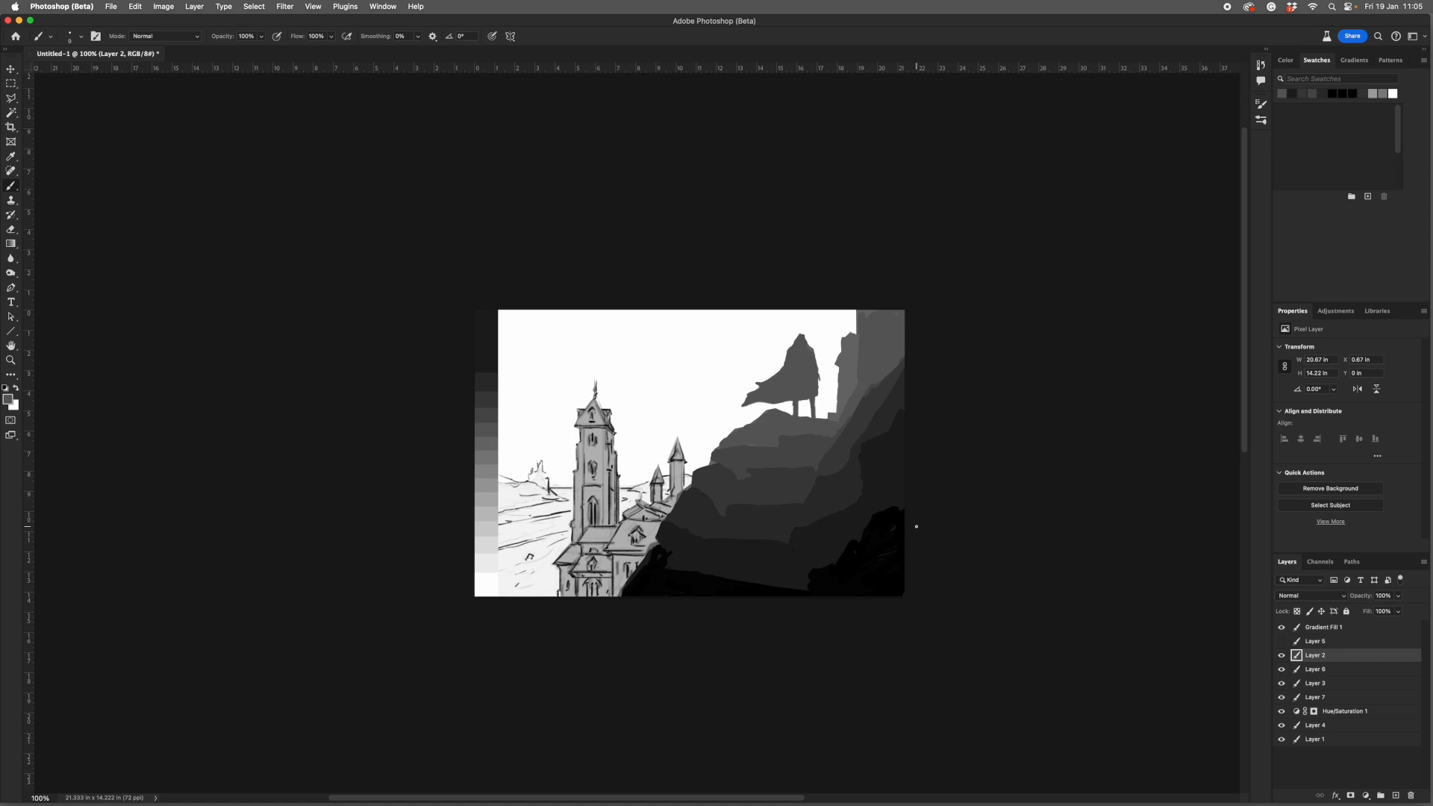
{"action": "key", "text": "super+equal"}
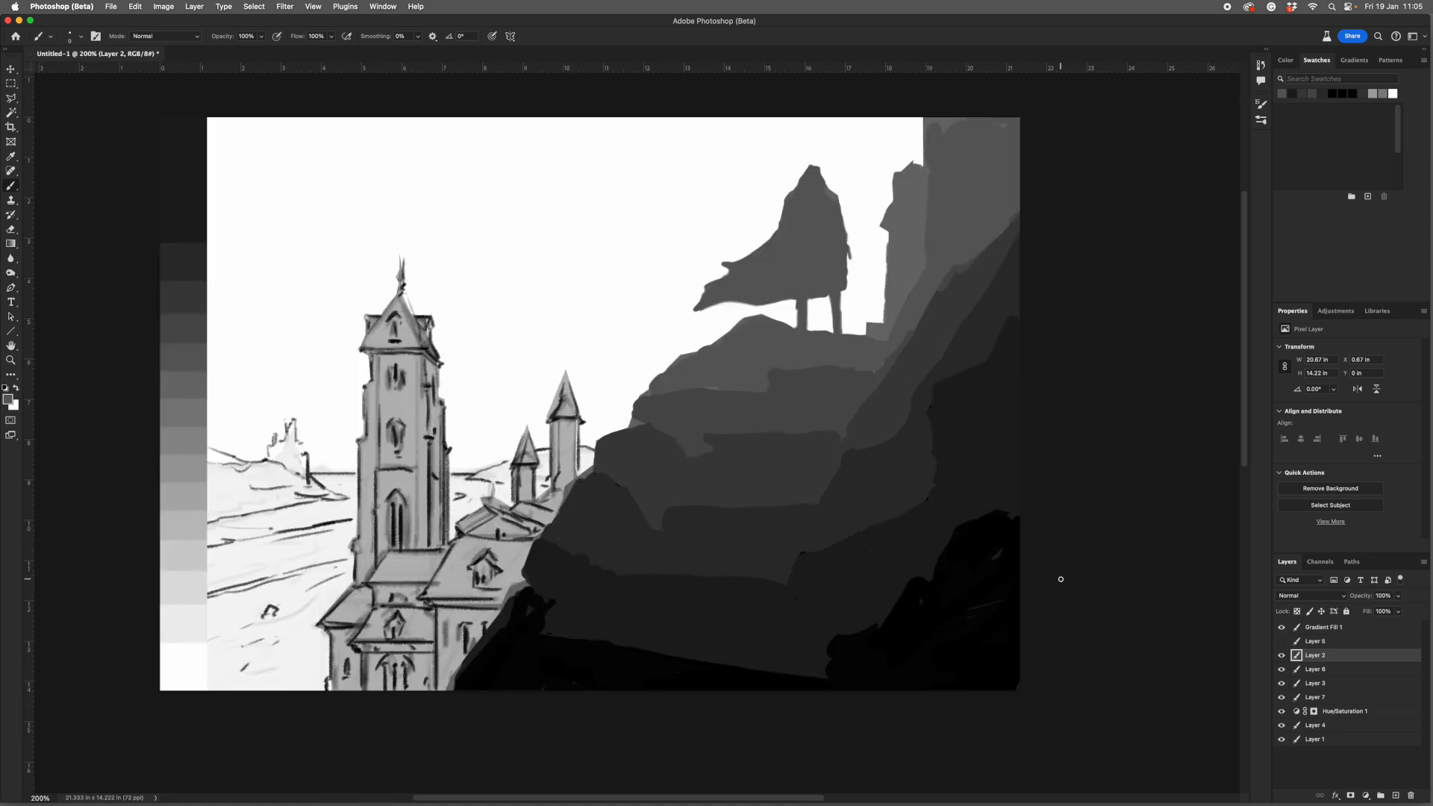
{"action": "left_click", "coordinate": [1316, 683]}
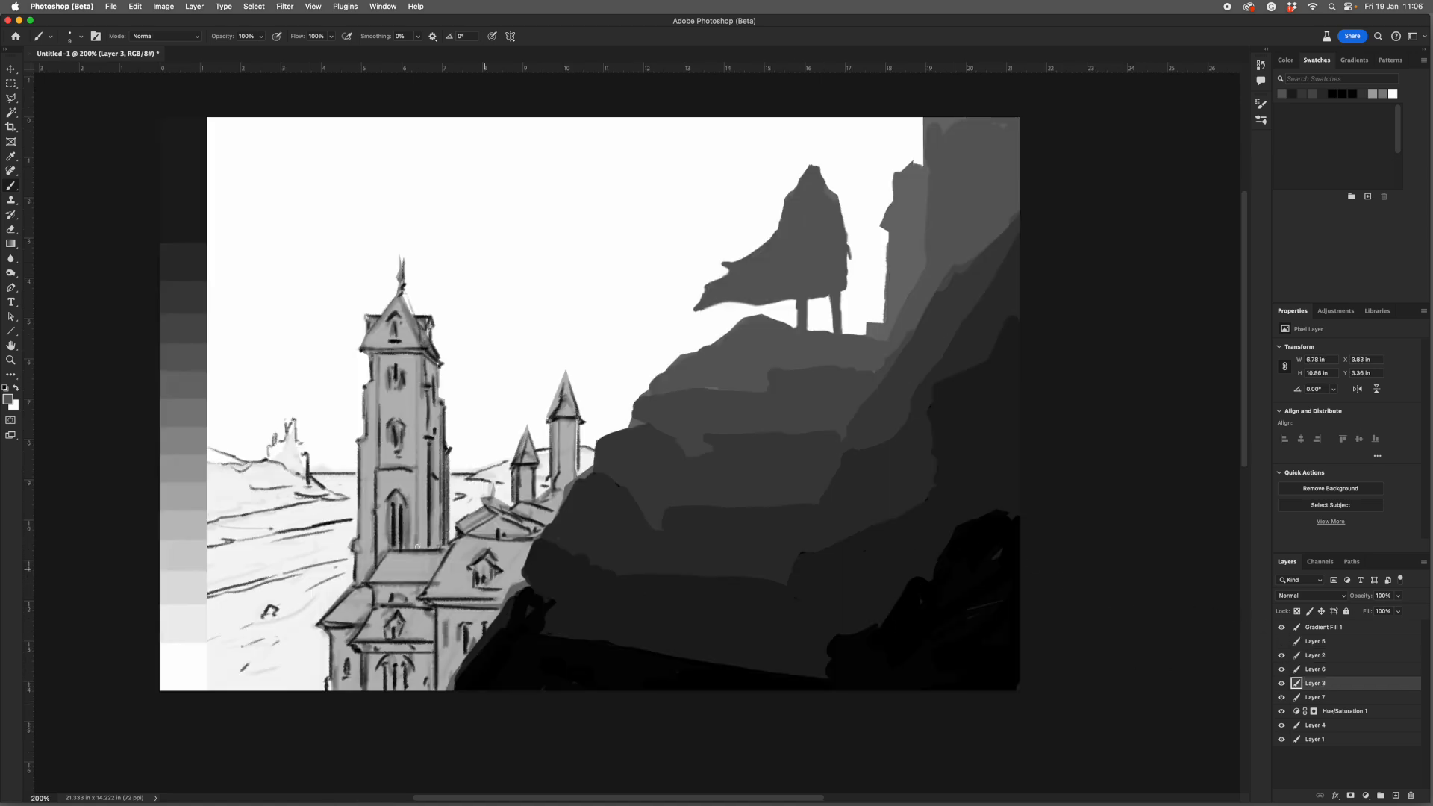
{"action": "key", "text": "alt+shift+BackSpace"}
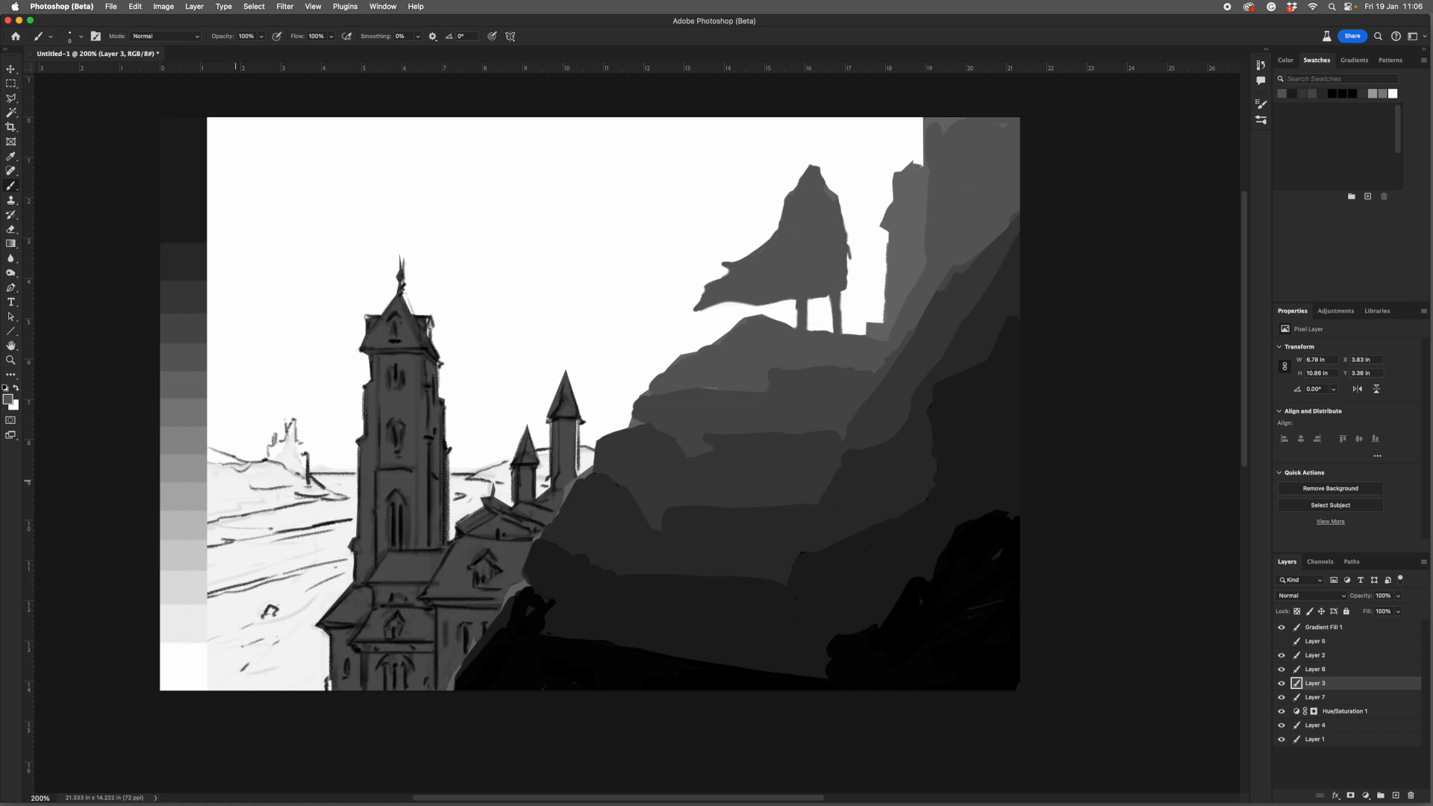
{"action": "left_click_drag", "start_coordinate": [470, 669], "coordinate": [800, 696]}
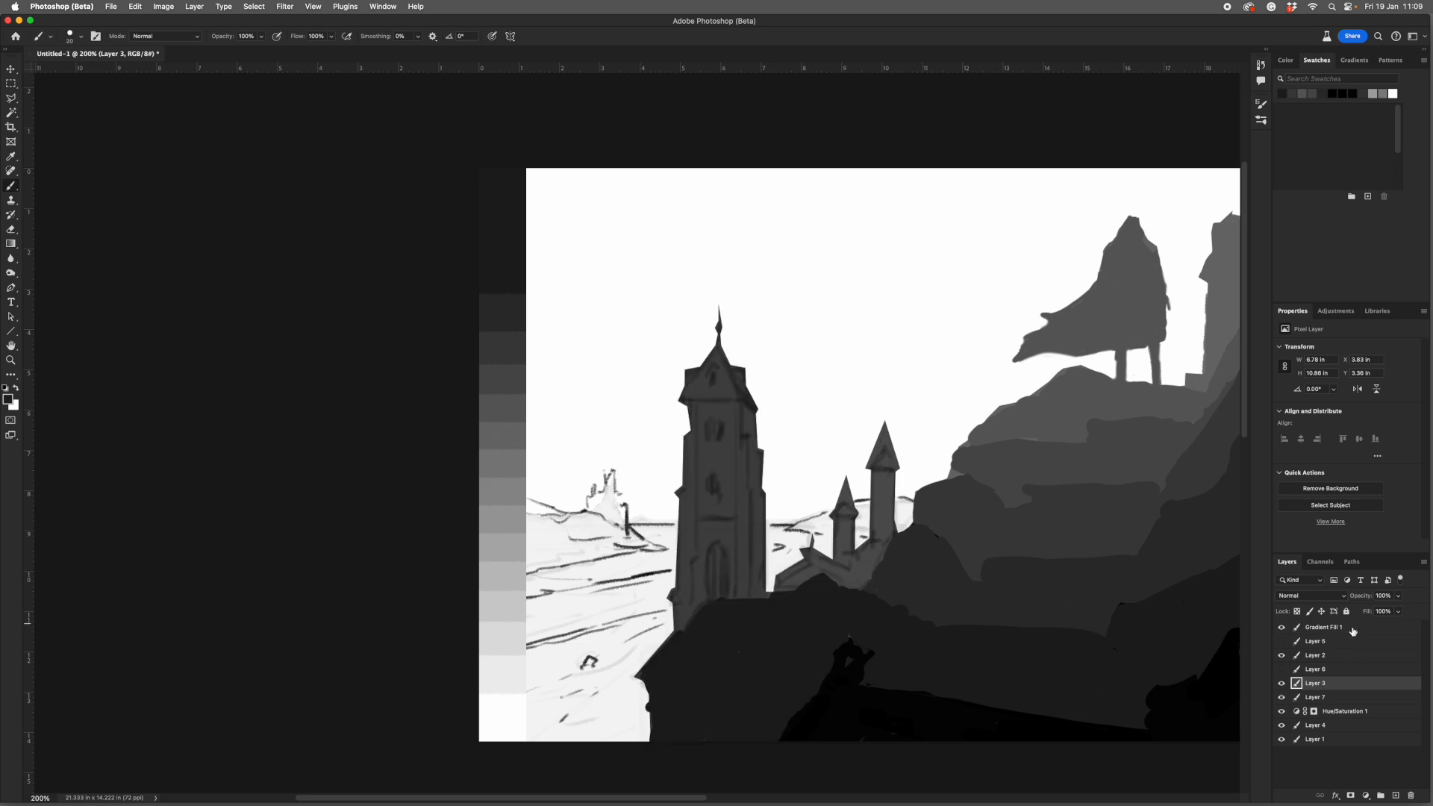
Brighten Layer 2's foreground values with Levels and darken the whole layer by lowering its Hue/Saturation lightness.
{"action": "left_click", "coordinate": [1349, 657]}
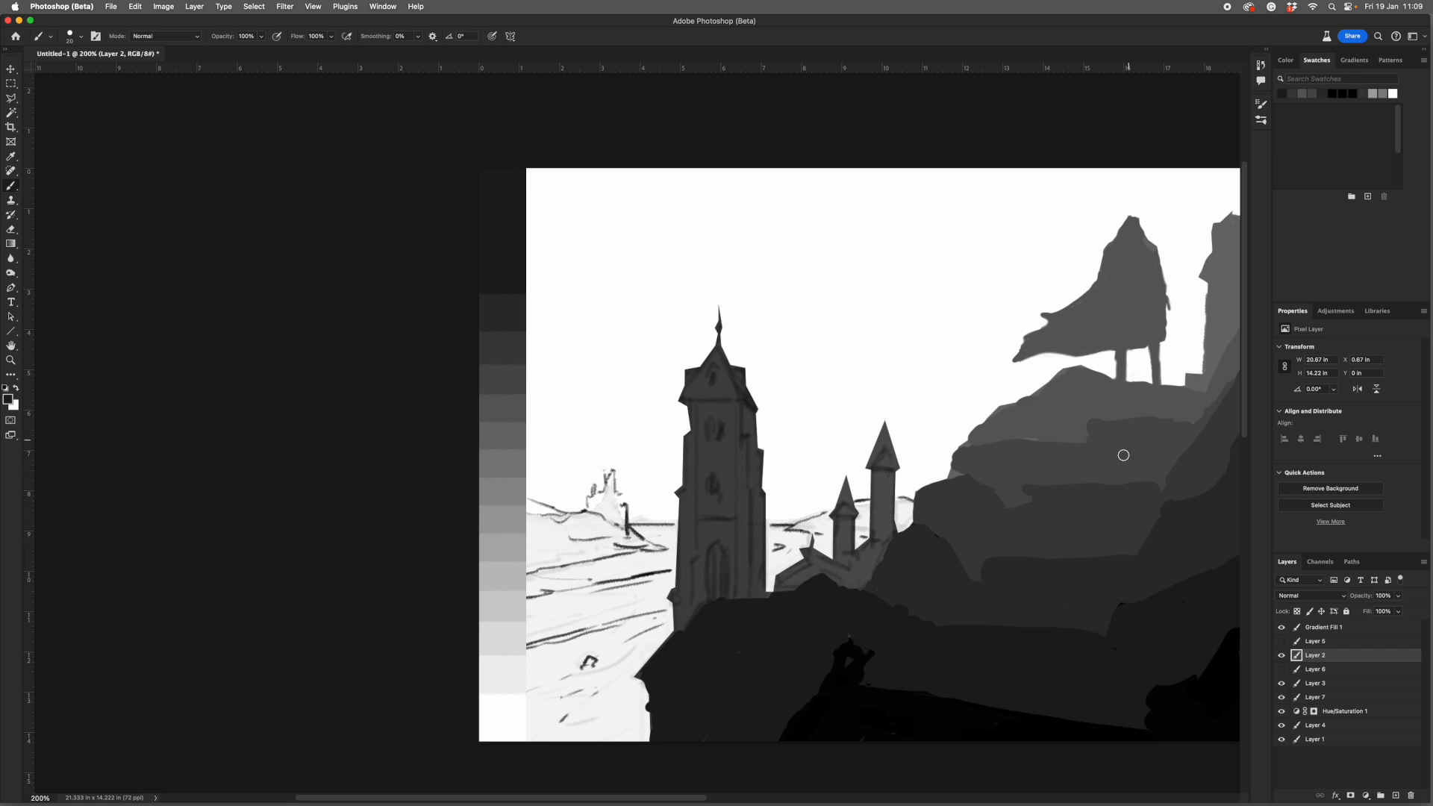
{"action": "key", "text": "super+l"}
{"action": "left_click_drag", "start_coordinate": [1133, 508], "coordinate": [1051, 507]}
{"action": "key", "text": "Return"}
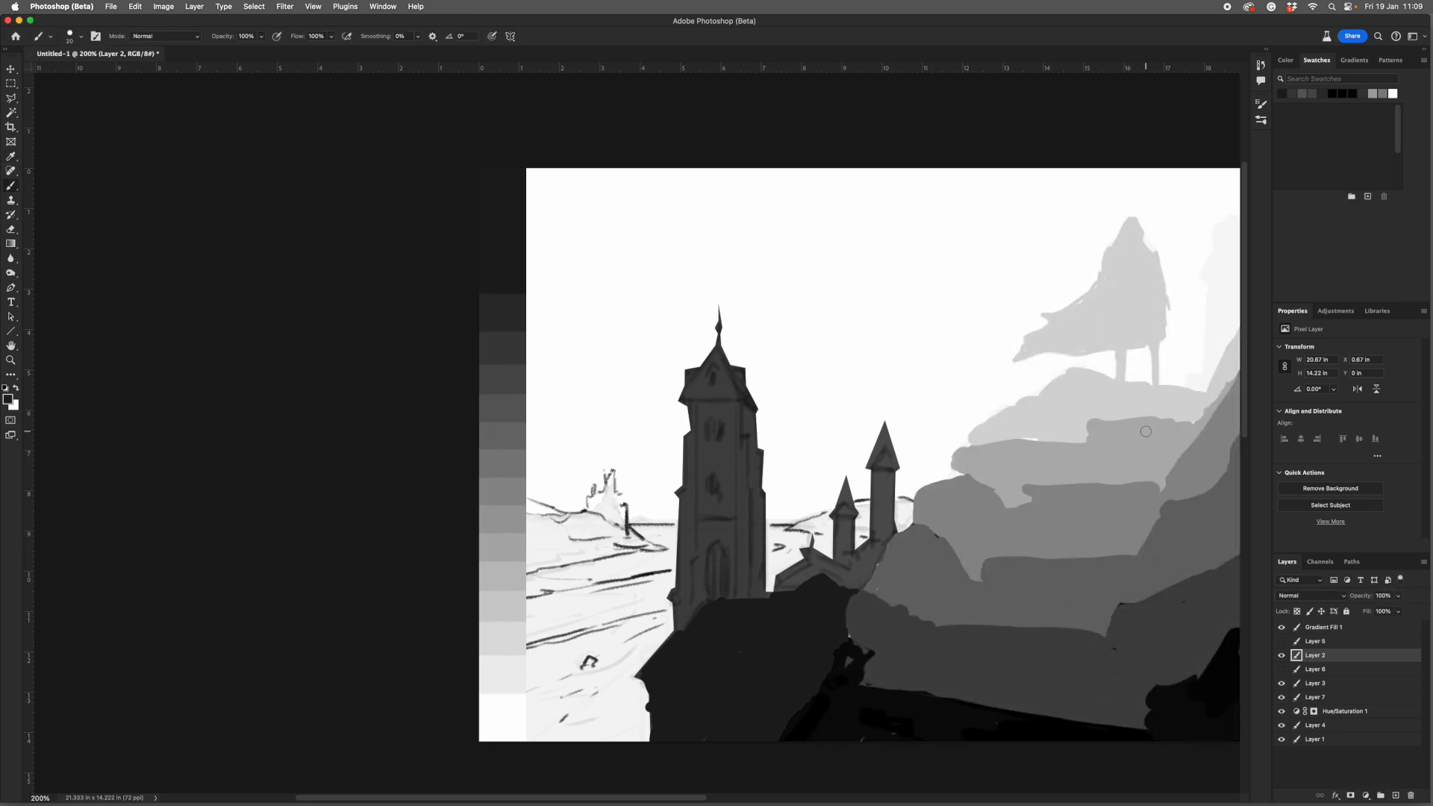
{"action": "key", "text": "super+u"}
{"action": "left_click_drag", "start_coordinate": [935, 404], "coordinate": [885, 411]}
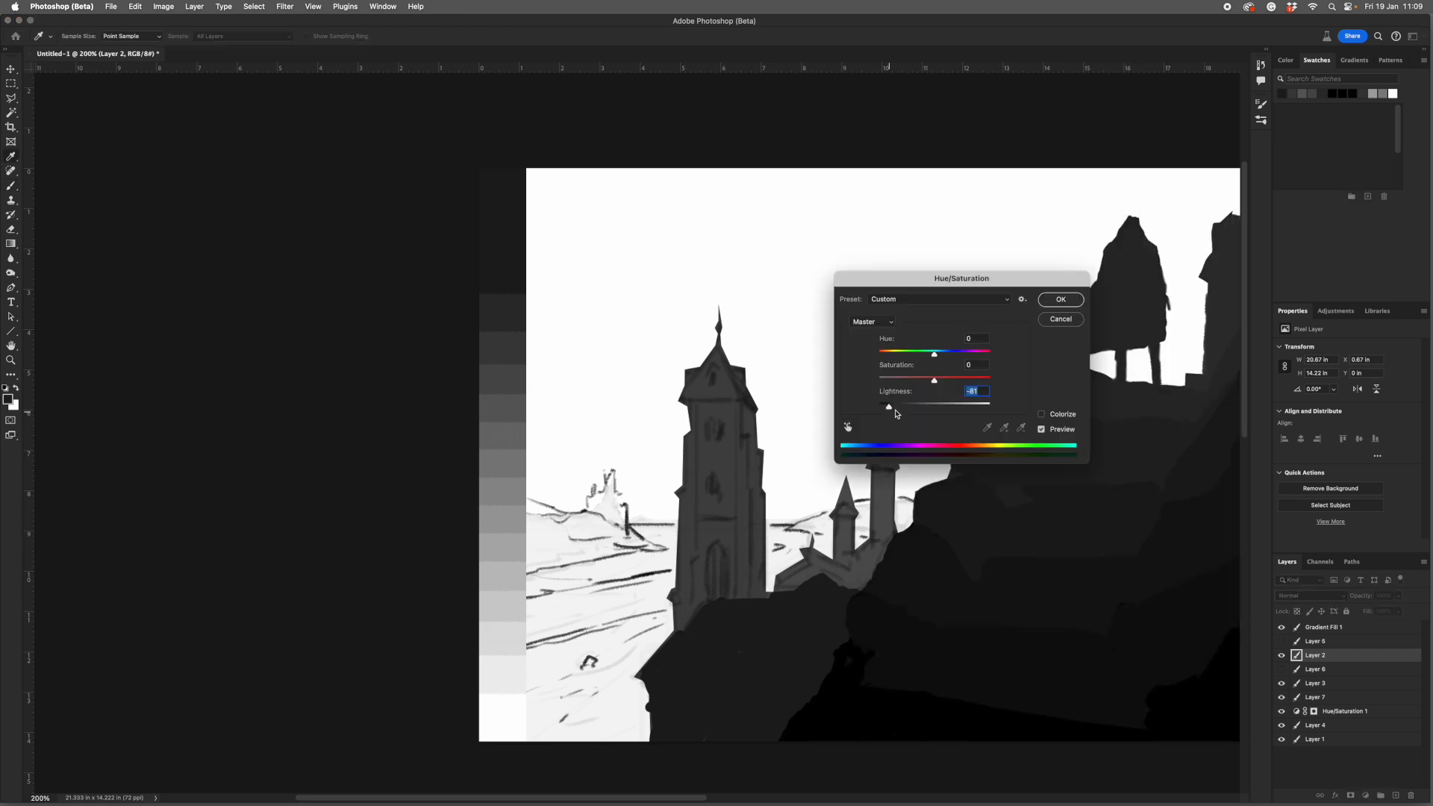
{"action": "left_click", "coordinate": [1066, 300]}
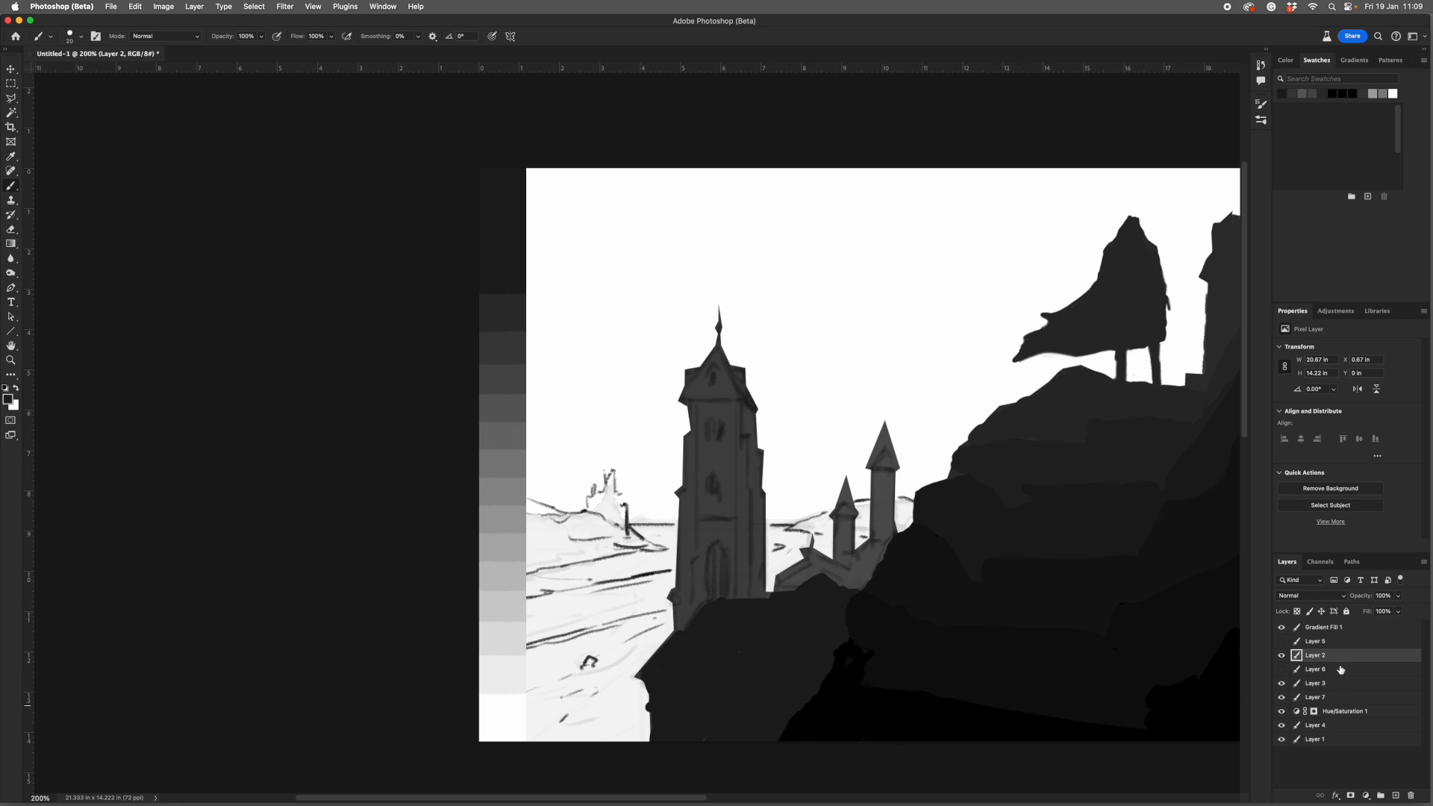
Brighten Layer 3's tower and village values with Levels and adjust the layer's darkness through Hue/Saturation lightness.
{"action": "left_click", "coordinate": [1335, 685]}
{"action": "key", "text": "super+alt+l"}
{"action": "left_click", "coordinate": [1162, 409]}
{"action": "key", "text": "super+u"}
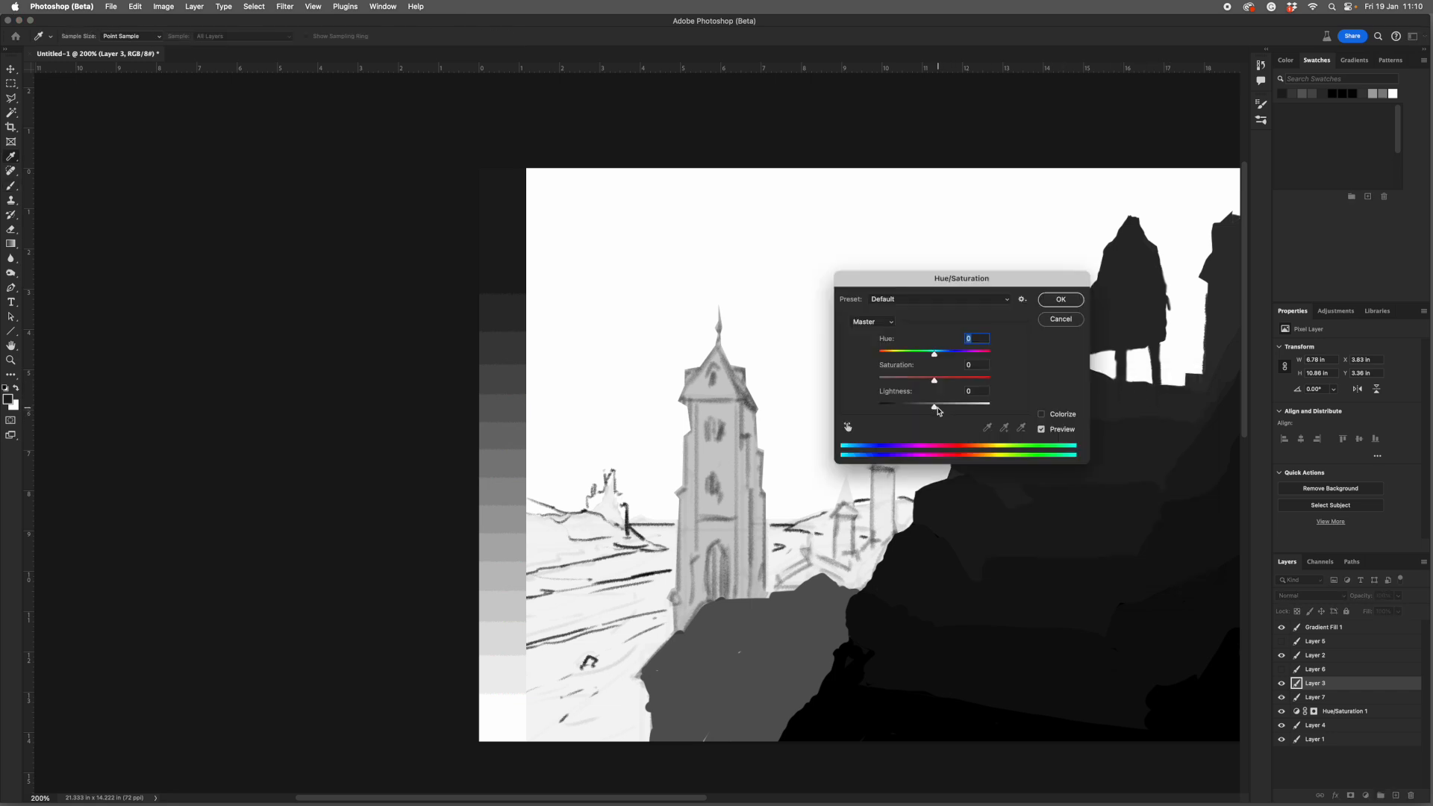
{"action": "left_click_drag", "start_coordinate": [936, 411], "coordinate": [889, 421]}
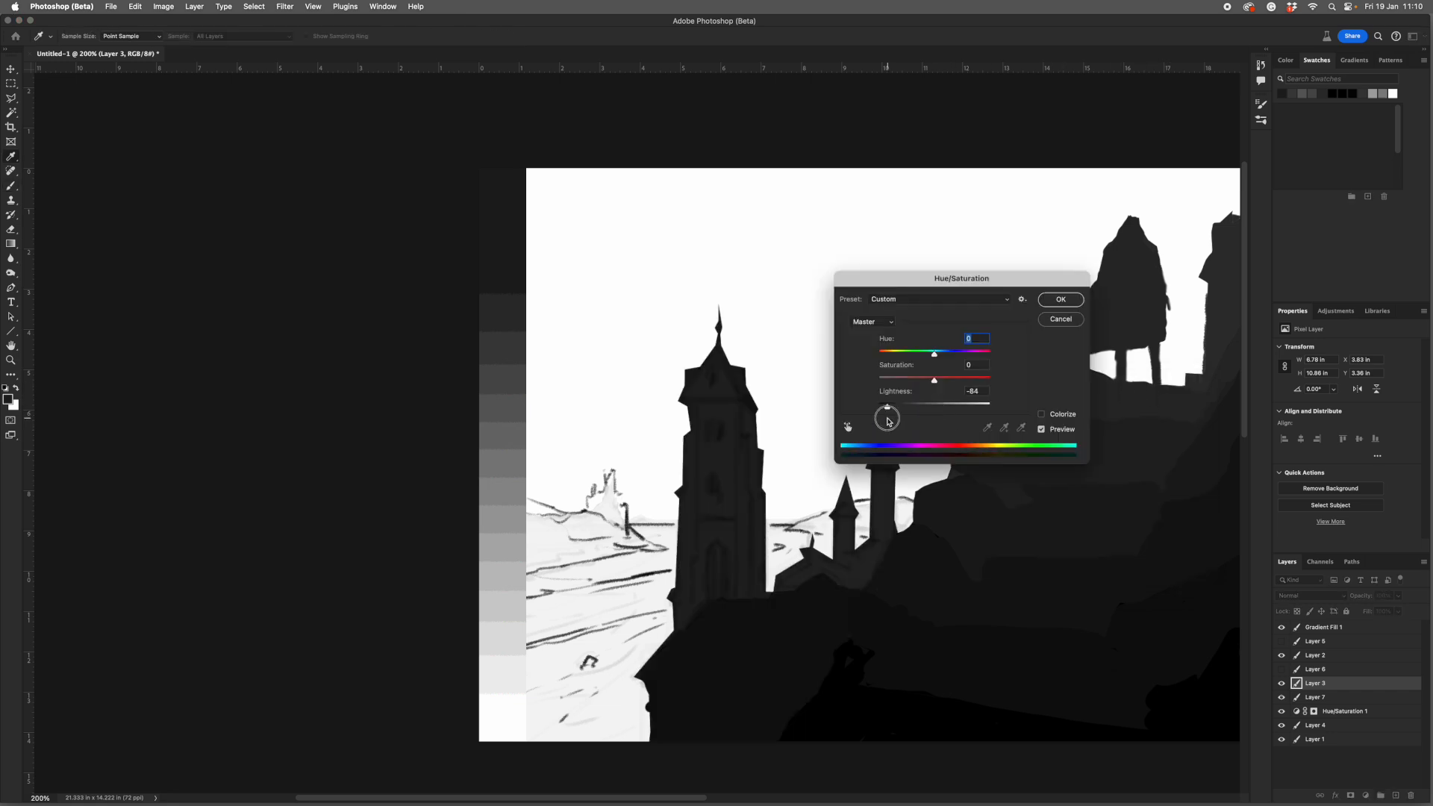
{"action": "key", "text": "super+z"}
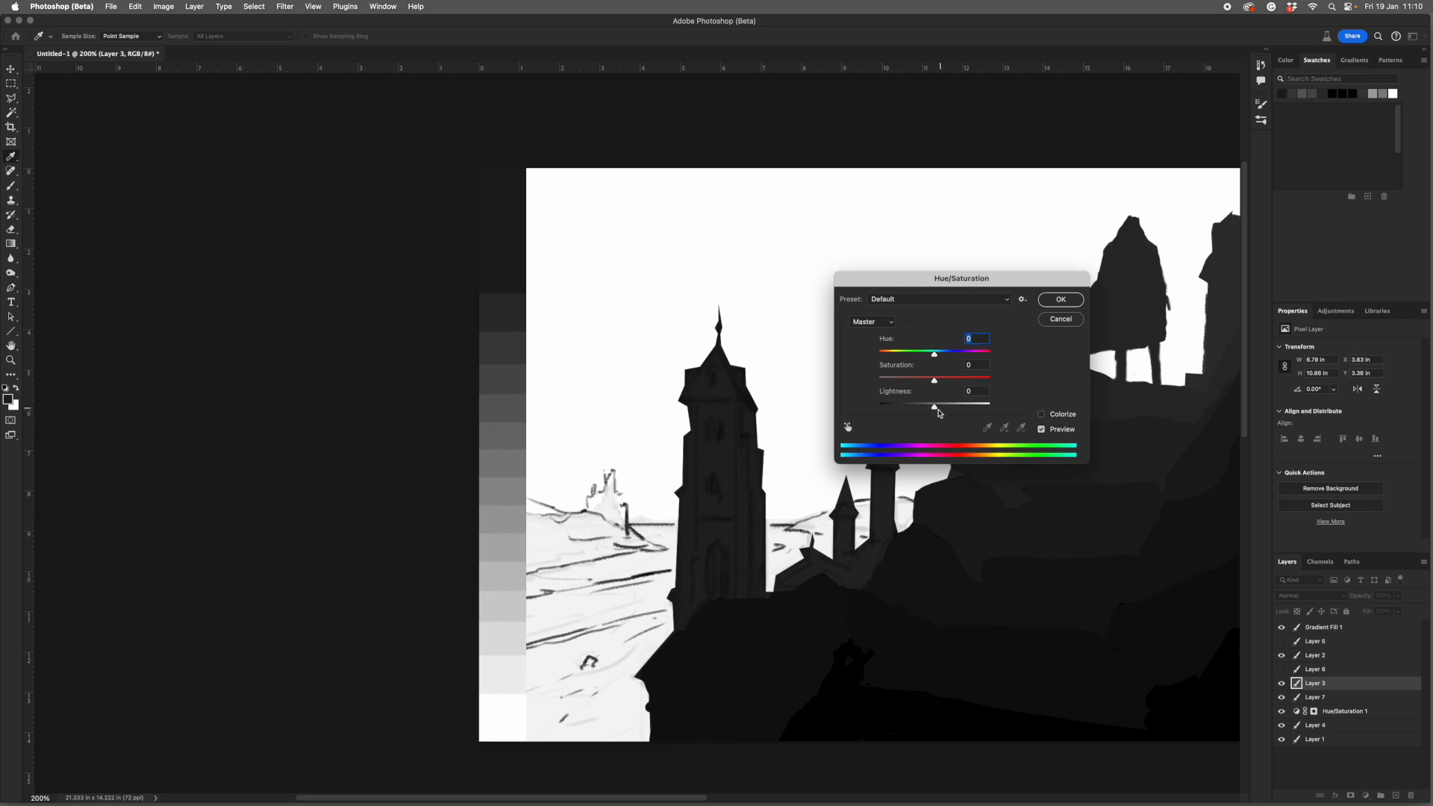
{"action": "left_click_drag", "start_coordinate": [937, 412], "coordinate": [933, 410]}
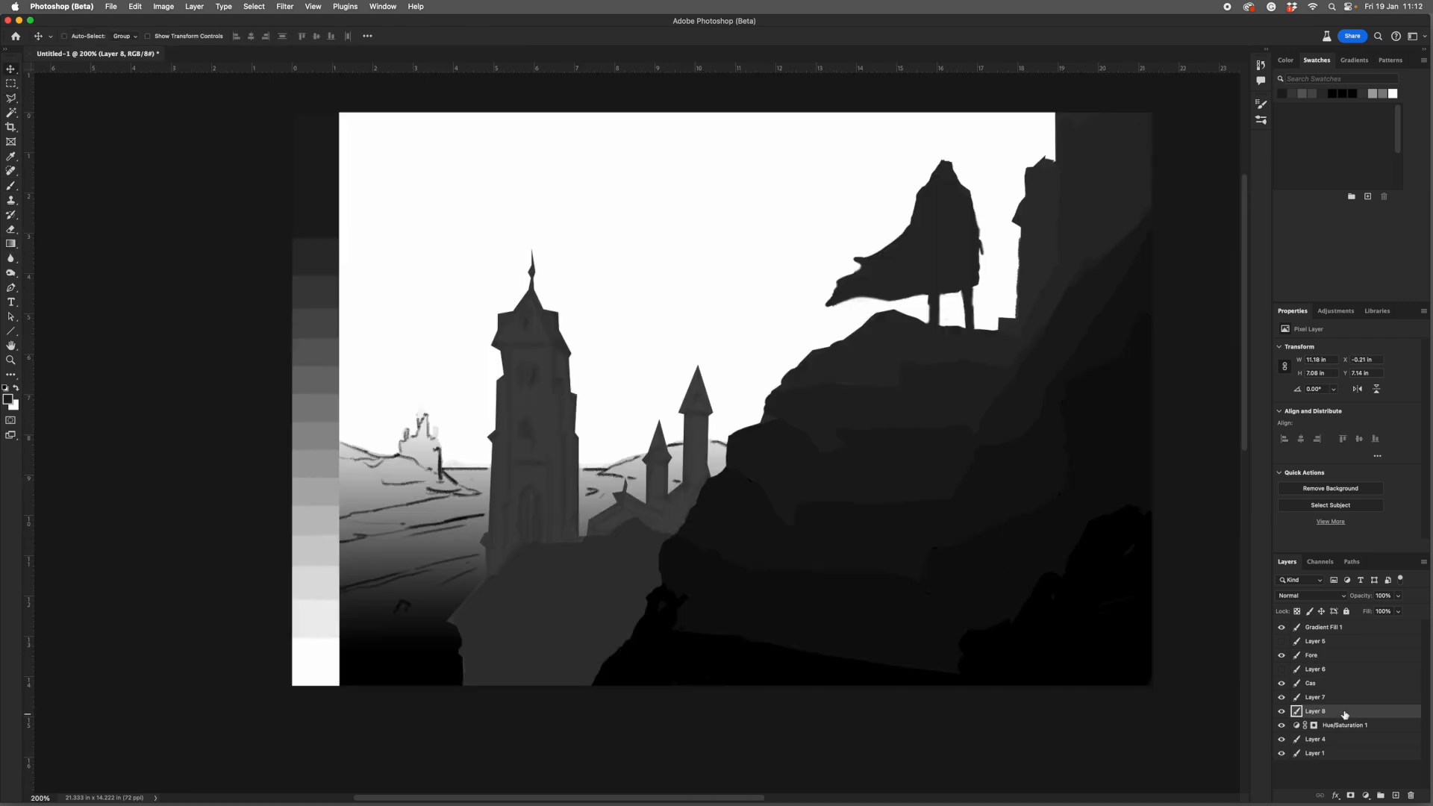
Hide the gradient strip layer, adjust the Distance layer's Levels and raise its Hue/Saturation lightness to about +33.
{"action": "left_click", "coordinate": [1282, 627]}
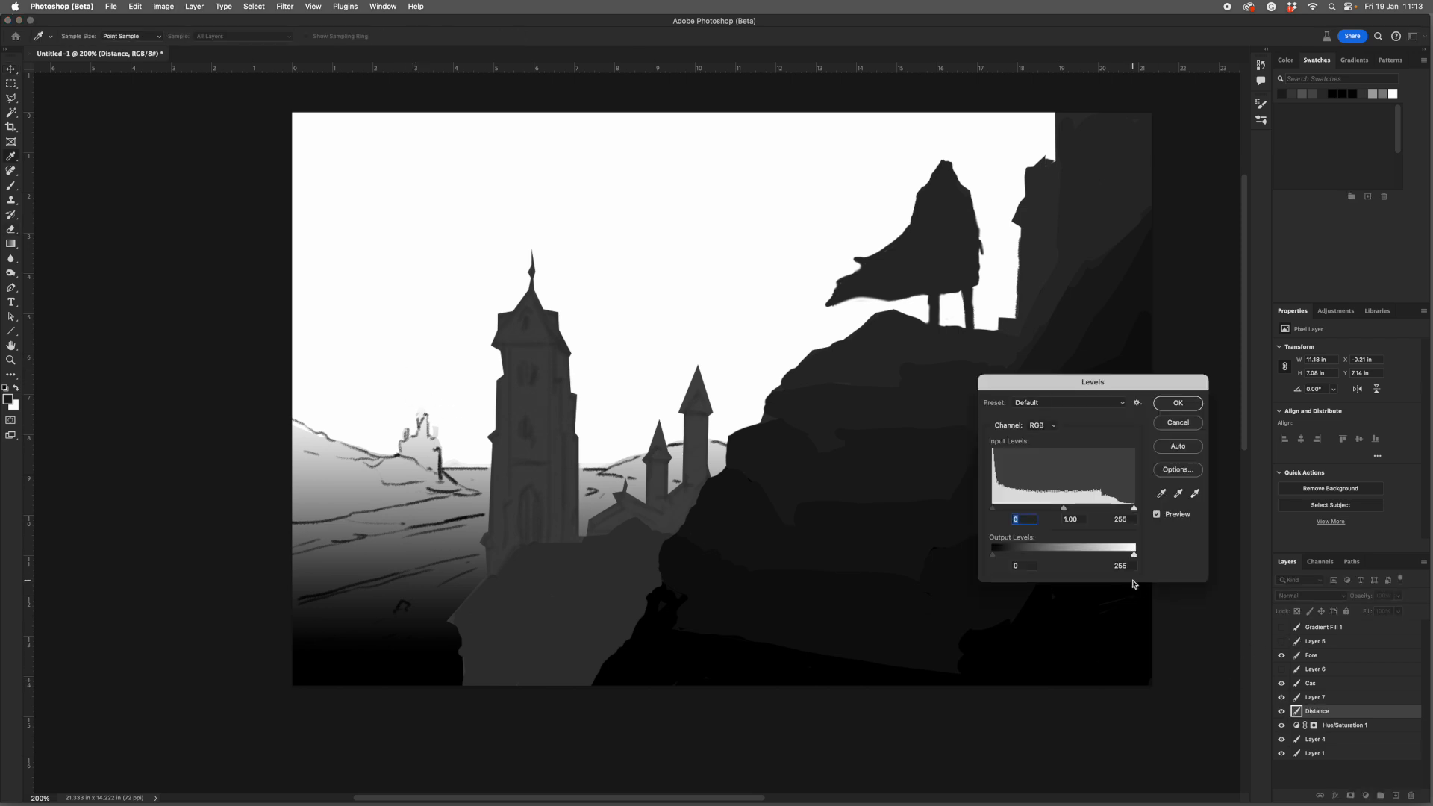
{"action": "key", "text": "ctrl+l"}
{"action": "left_click_drag", "start_coordinate": [1134, 508], "coordinate": [1131, 510]}
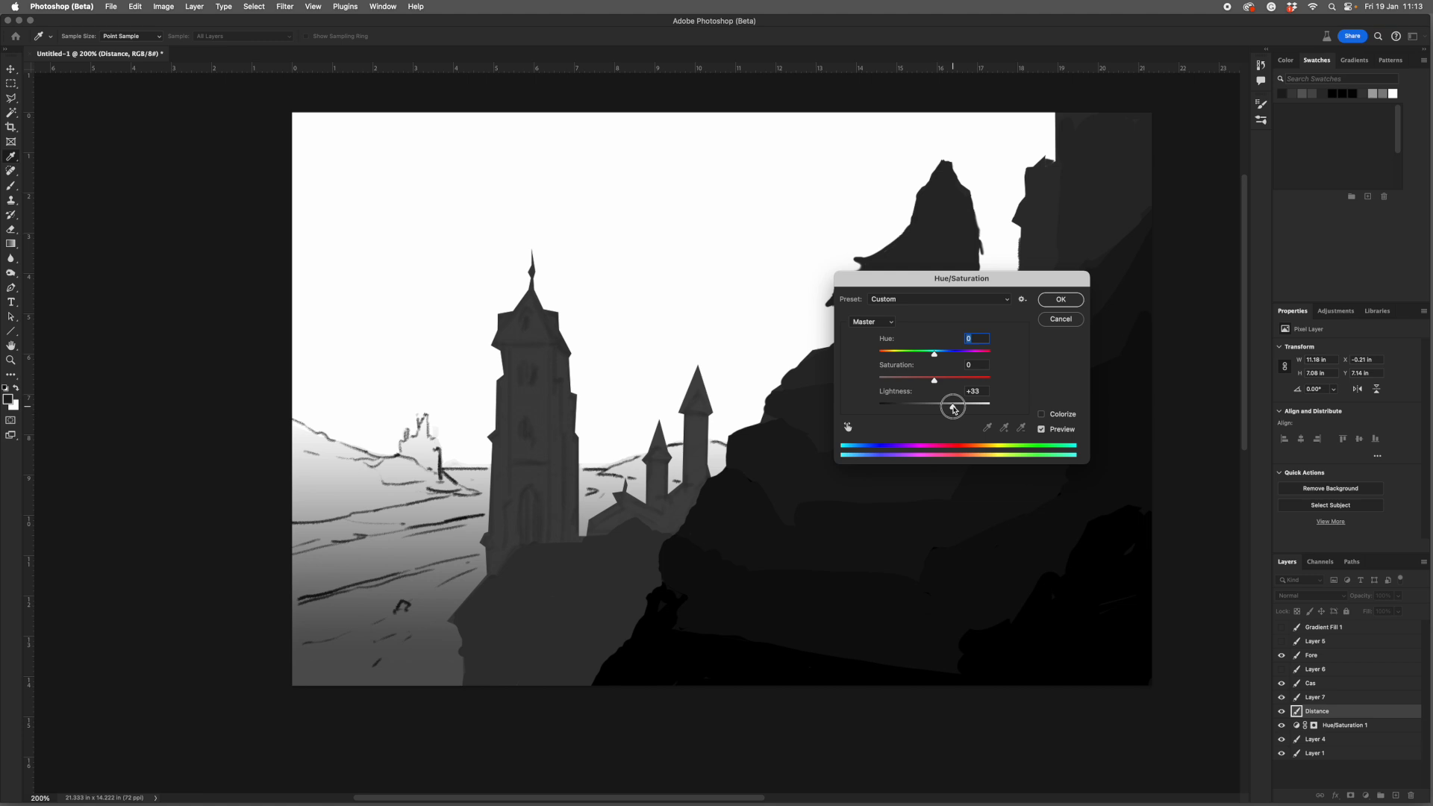
{"action": "key", "text": "Return"}
Hide Layer 7's sketch lines and invert the flattened greyscale depth image in the Untitled-2 document.
{"action": "key", "text": "e"}
{"action": "left_click", "coordinate": [1282, 697]}
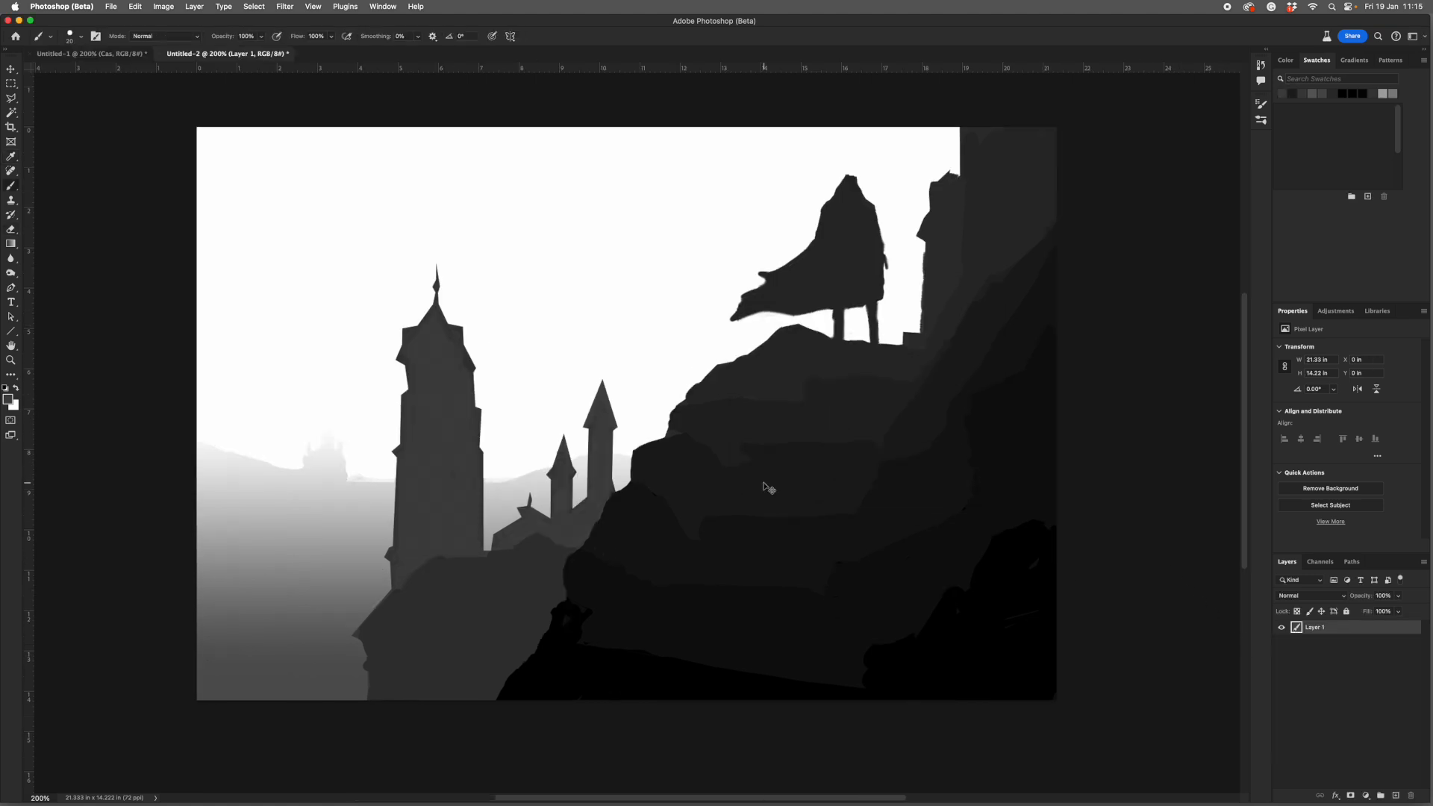
{"action": "key", "text": "super+i"}
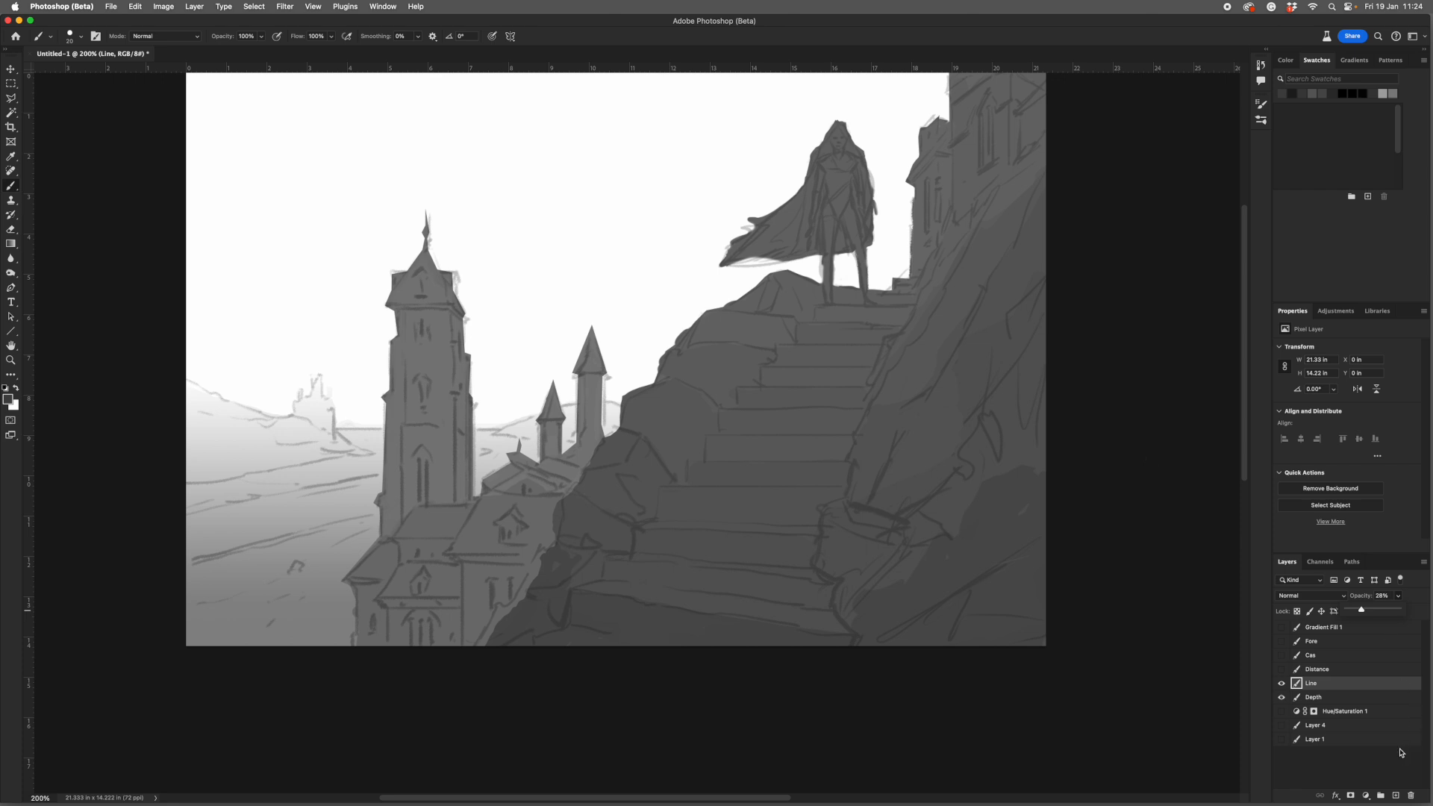
Add a new layer above Line and trace the middle steps and adjoining boulder with a smaller black brush.
{"action": "left_click", "coordinate": [1395, 796]}
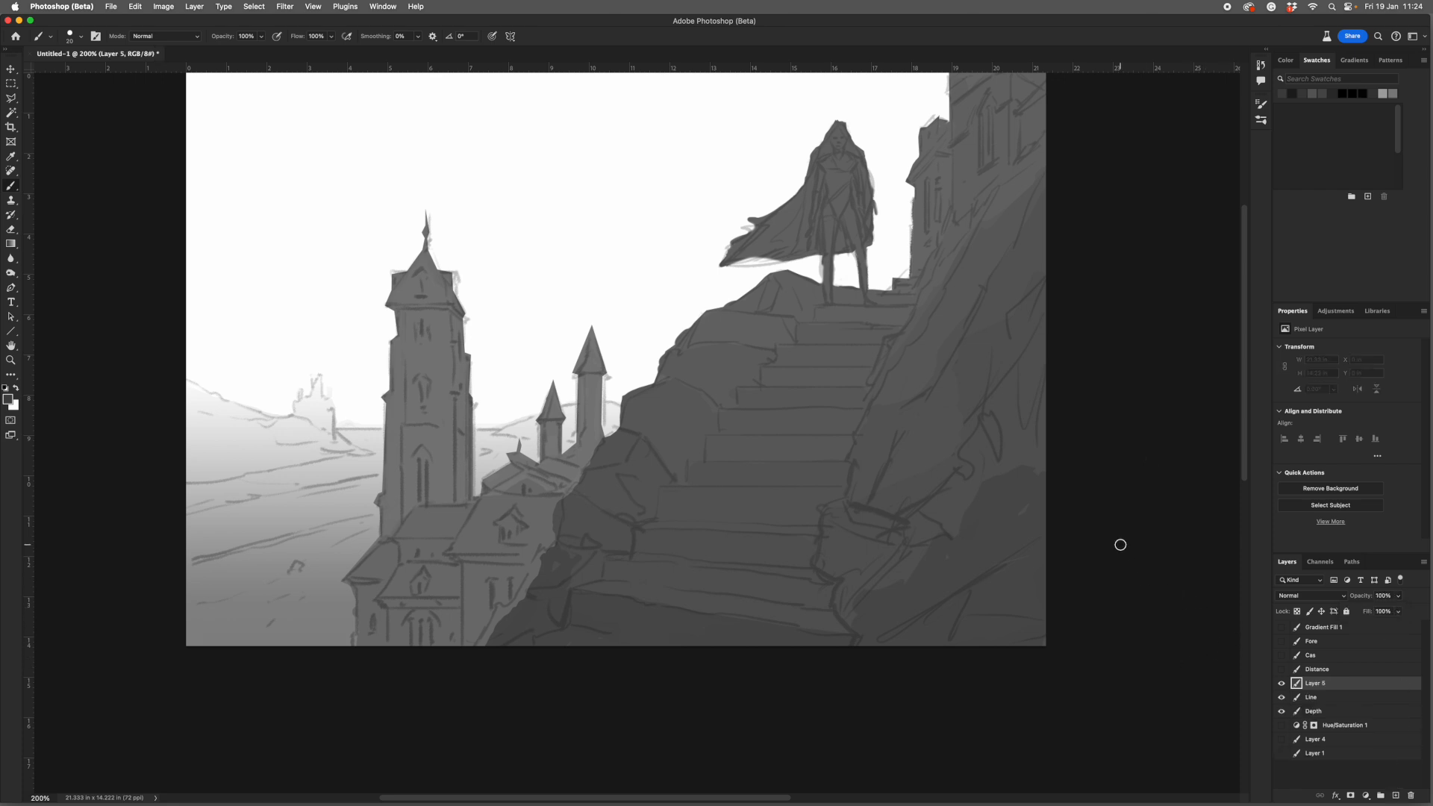
{"action": "key", "text": "super+plus"}
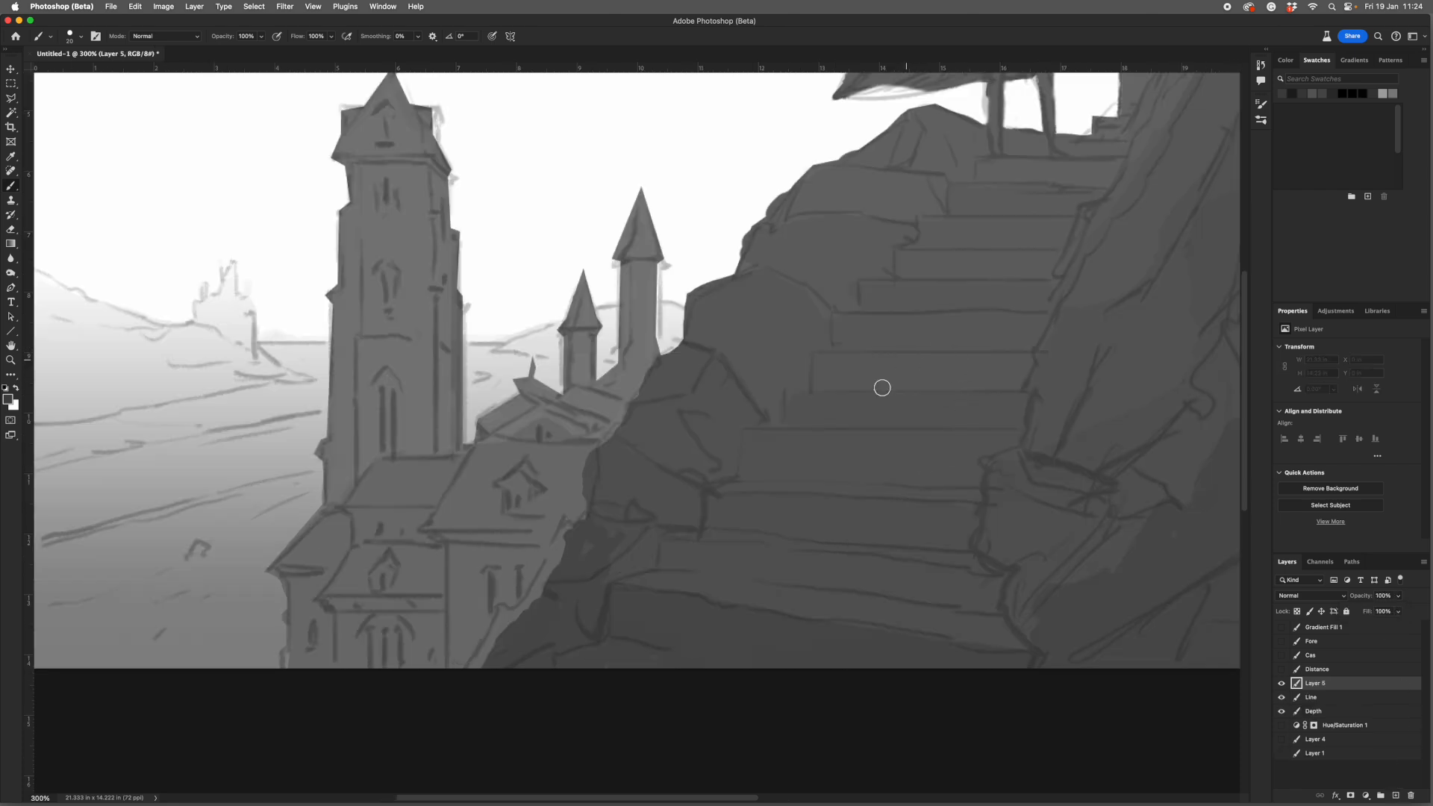
{"action": "key", "text": "bracketleft"}
{"action": "key", "text": "bracketleft"}
{"action": "key", "text": "bracketleft"}
{"action": "left_click", "coordinate": [813, 352], "text": "shift"}
{"action": "left_click_drag", "start_coordinate": [813, 351], "coordinate": [823, 390]}
{"action": "left_click_drag", "start_coordinate": [800, 281], "coordinate": [836, 308]}
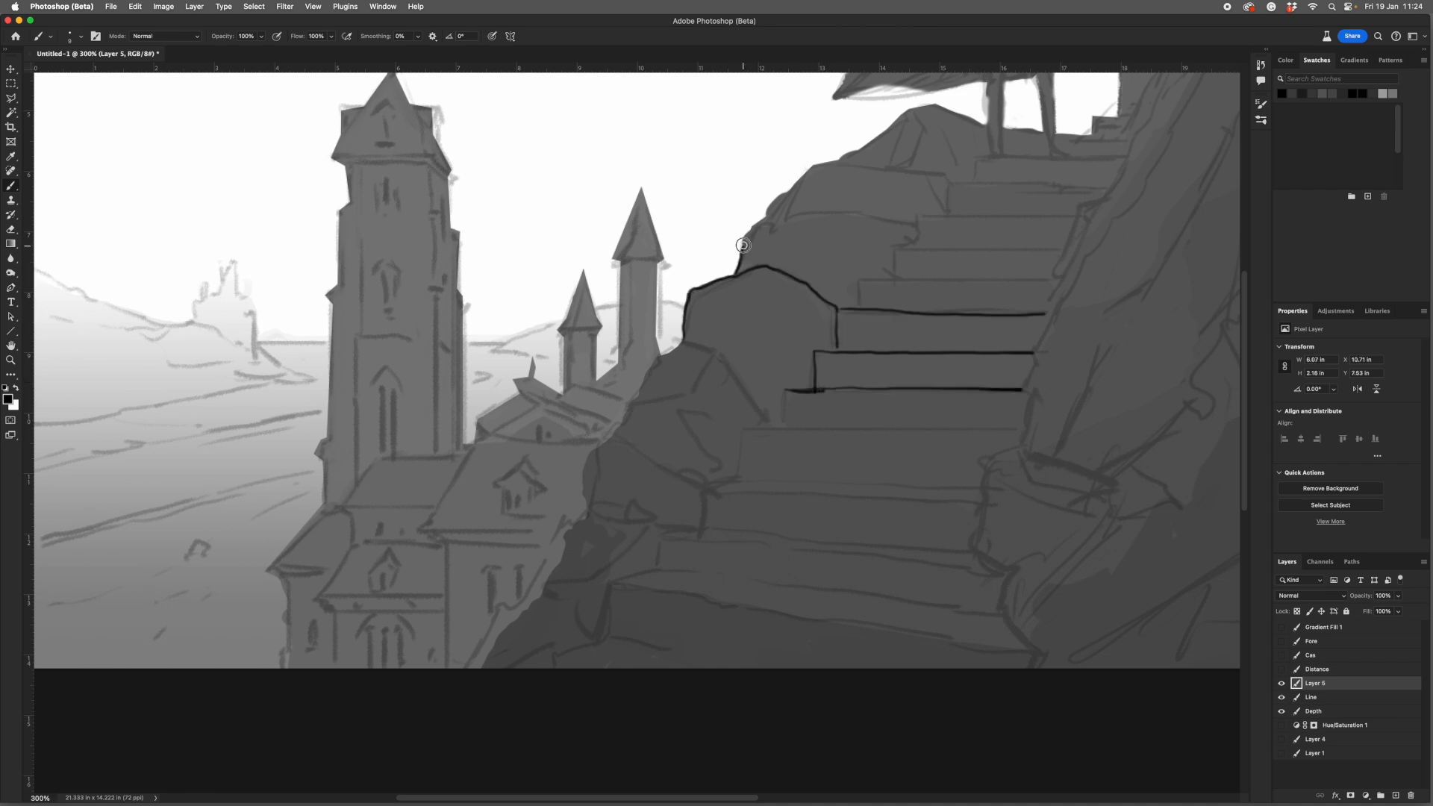
Ink the outlines of the upper steps, the boulders beside them and the rock face below the castle.
{"action": "left_click_drag", "start_coordinate": [743, 245], "coordinate": [763, 217]}
{"action": "left_click_drag", "start_coordinate": [919, 217], "coordinate": [1075, 218]}
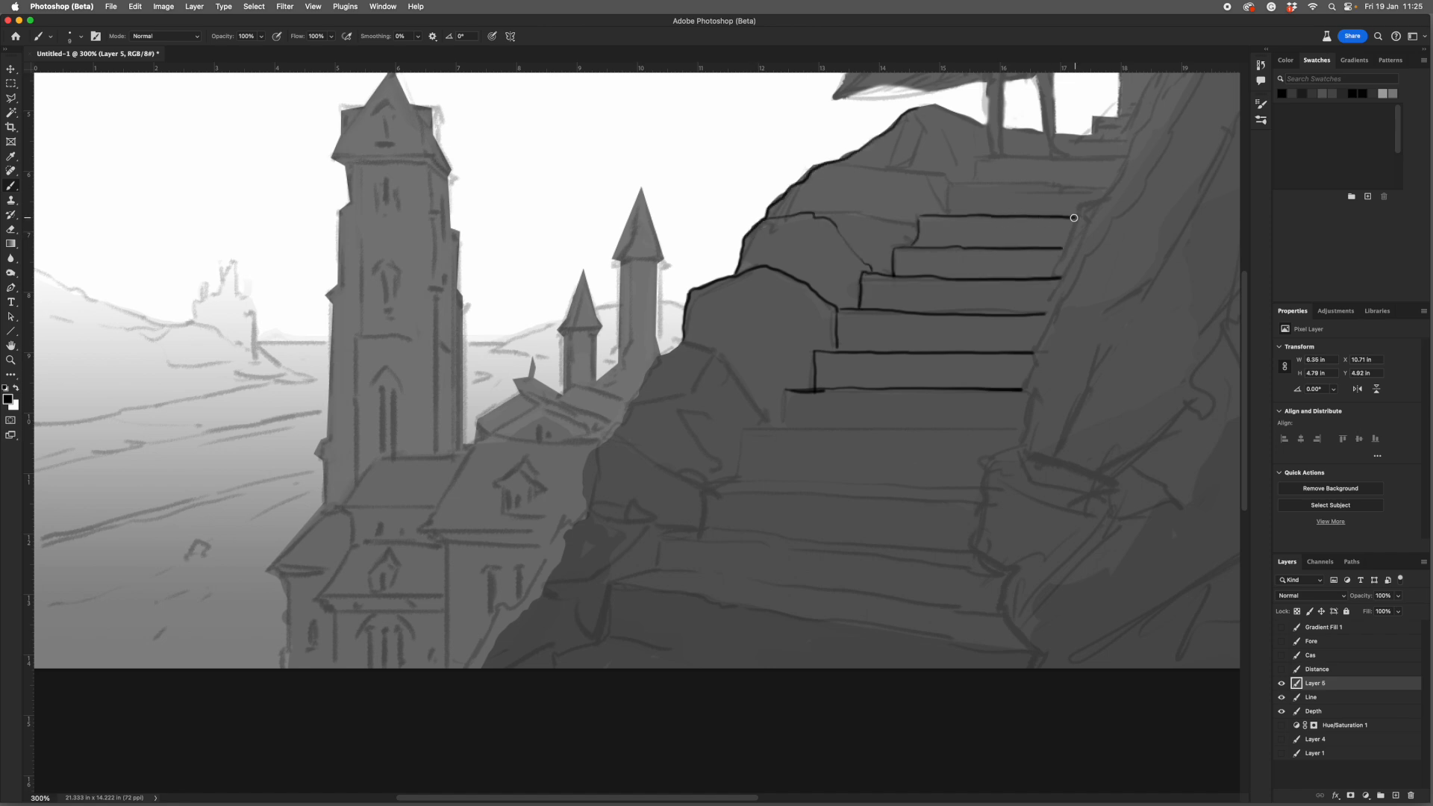
{"action": "mouse_move", "coordinate": [815, 216]}
{"action": "left_mouse_down"}
{"action": "mouse_move", "coordinate": [920, 218]}
{"action": "mouse_move", "coordinate": [947, 187]}
{"action": "left_mouse_up"}
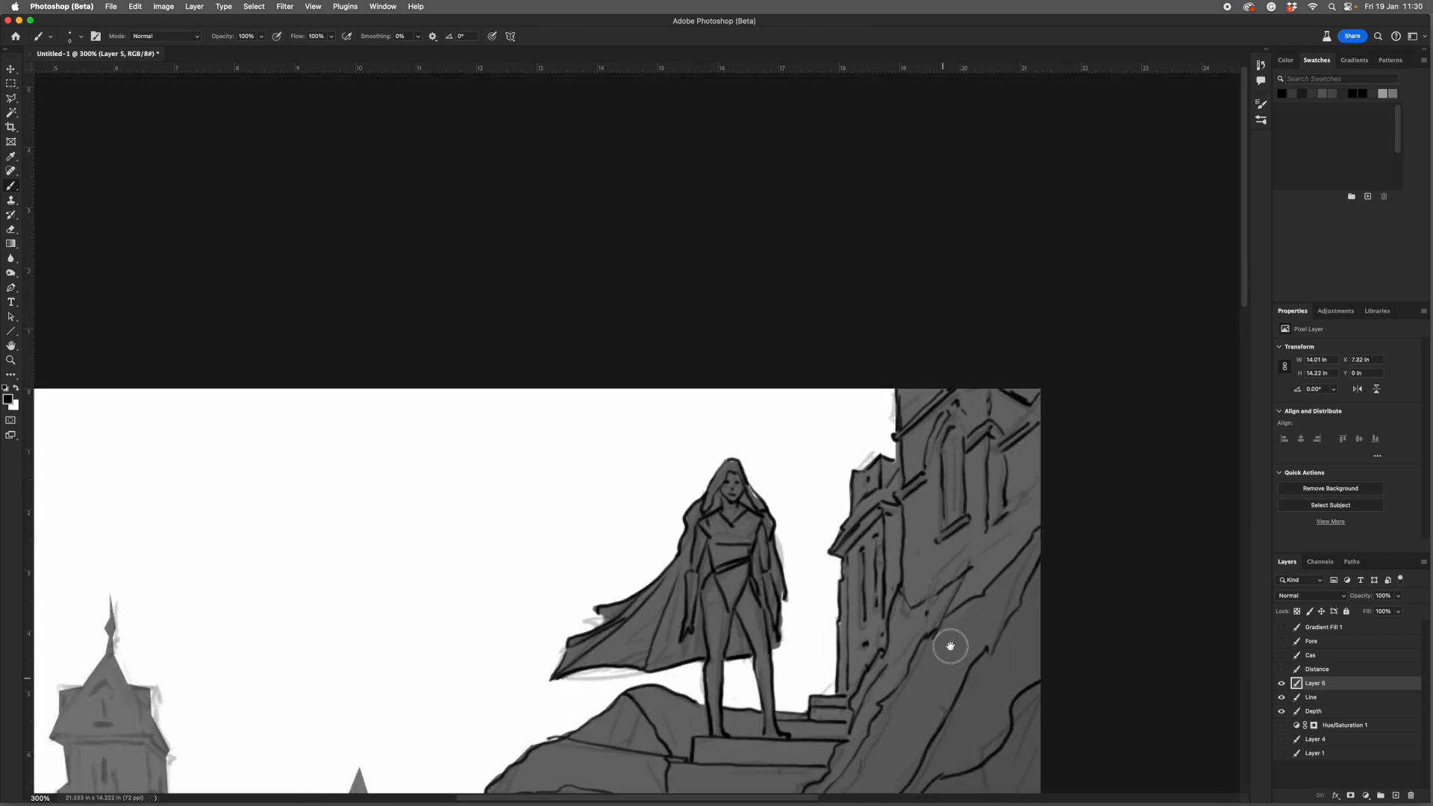
{"action": "left_click_drag", "start_coordinate": [947, 650], "coordinate": [1024, 358]}
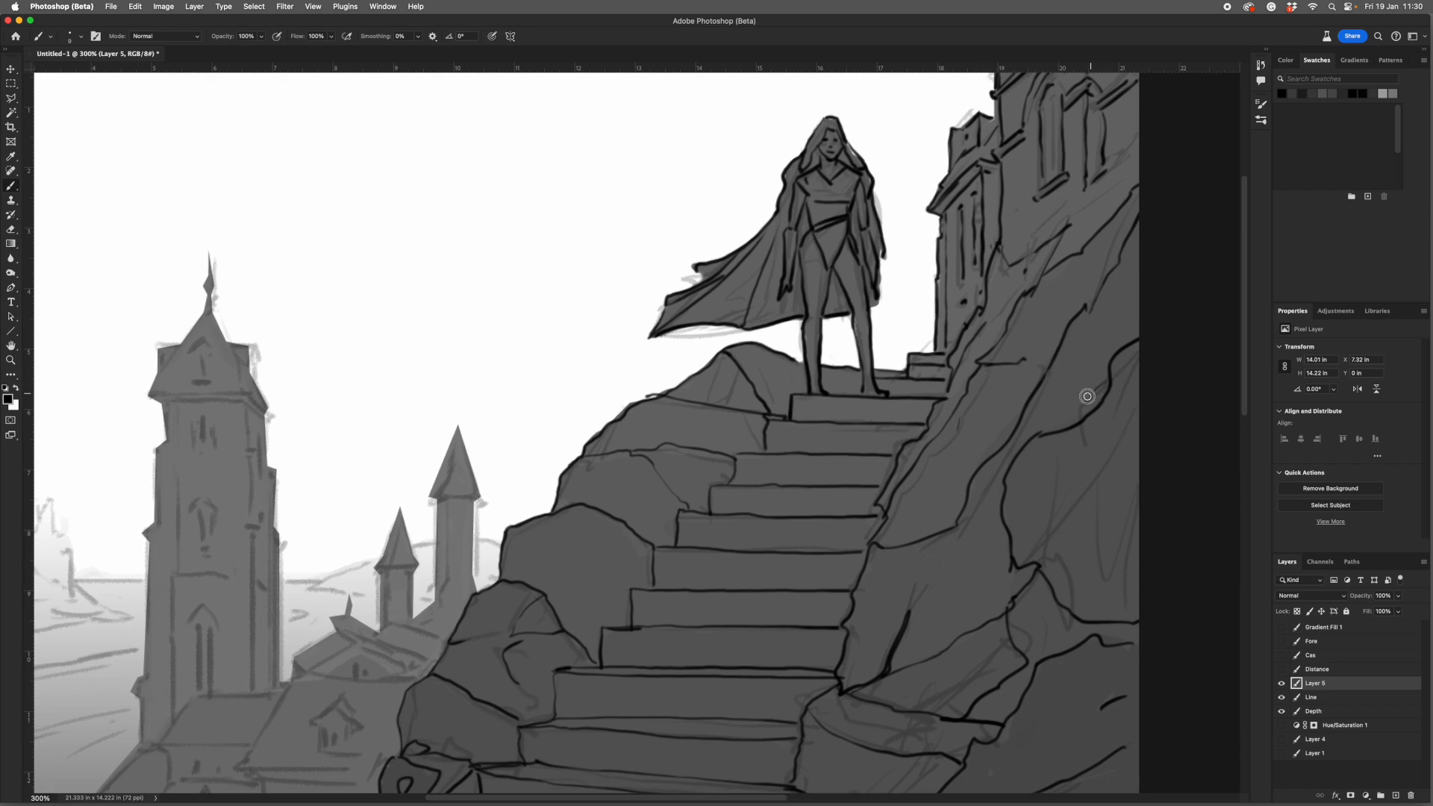
{"action": "left_click_drag", "start_coordinate": [996, 482], "coordinate": [903, 619]}
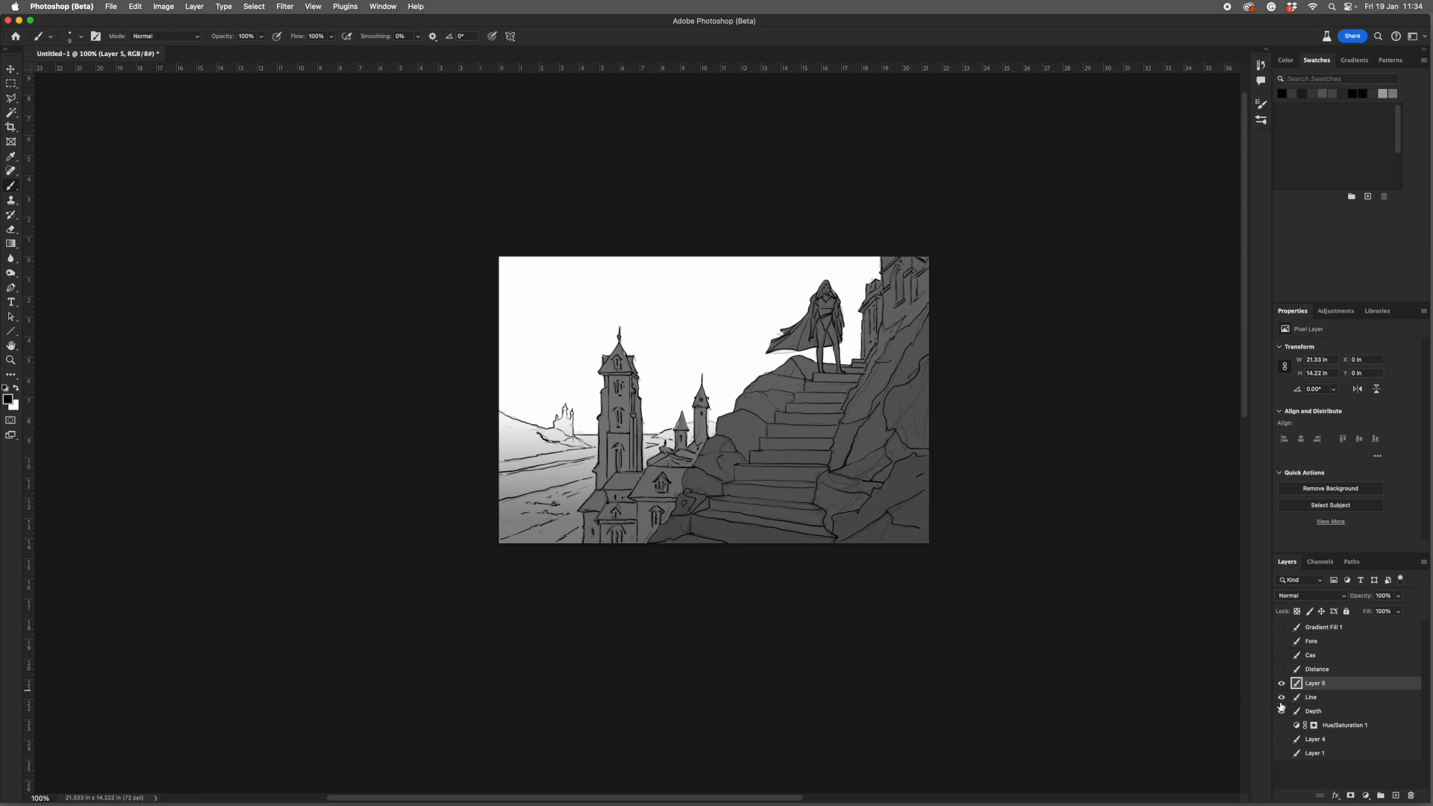
Rename the old Line layer Sketch and the inked line layer Canny, and select the Canny layer.
{"action": "key", "text": "super+equal"}
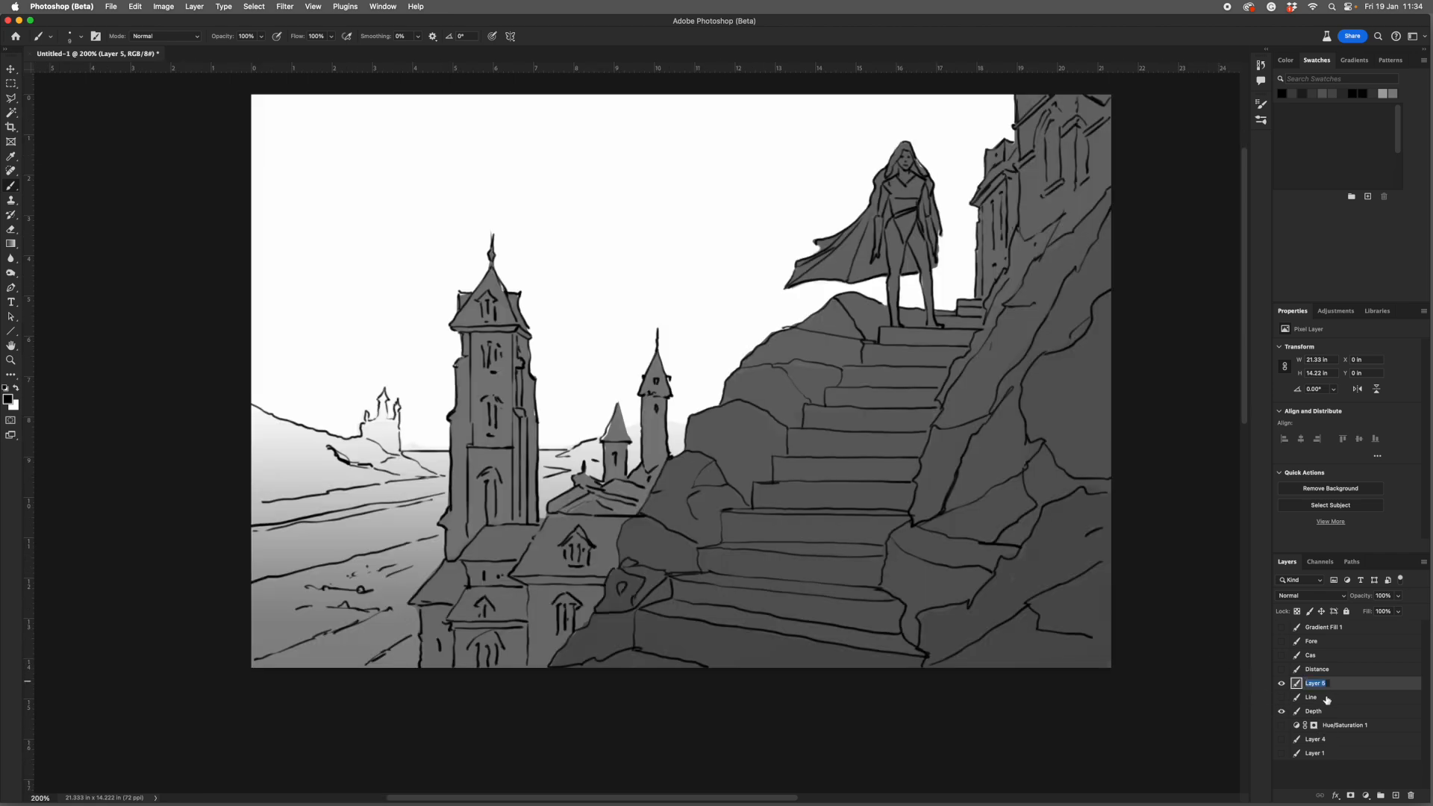
{"action": "double_click", "coordinate": [1318, 697]}
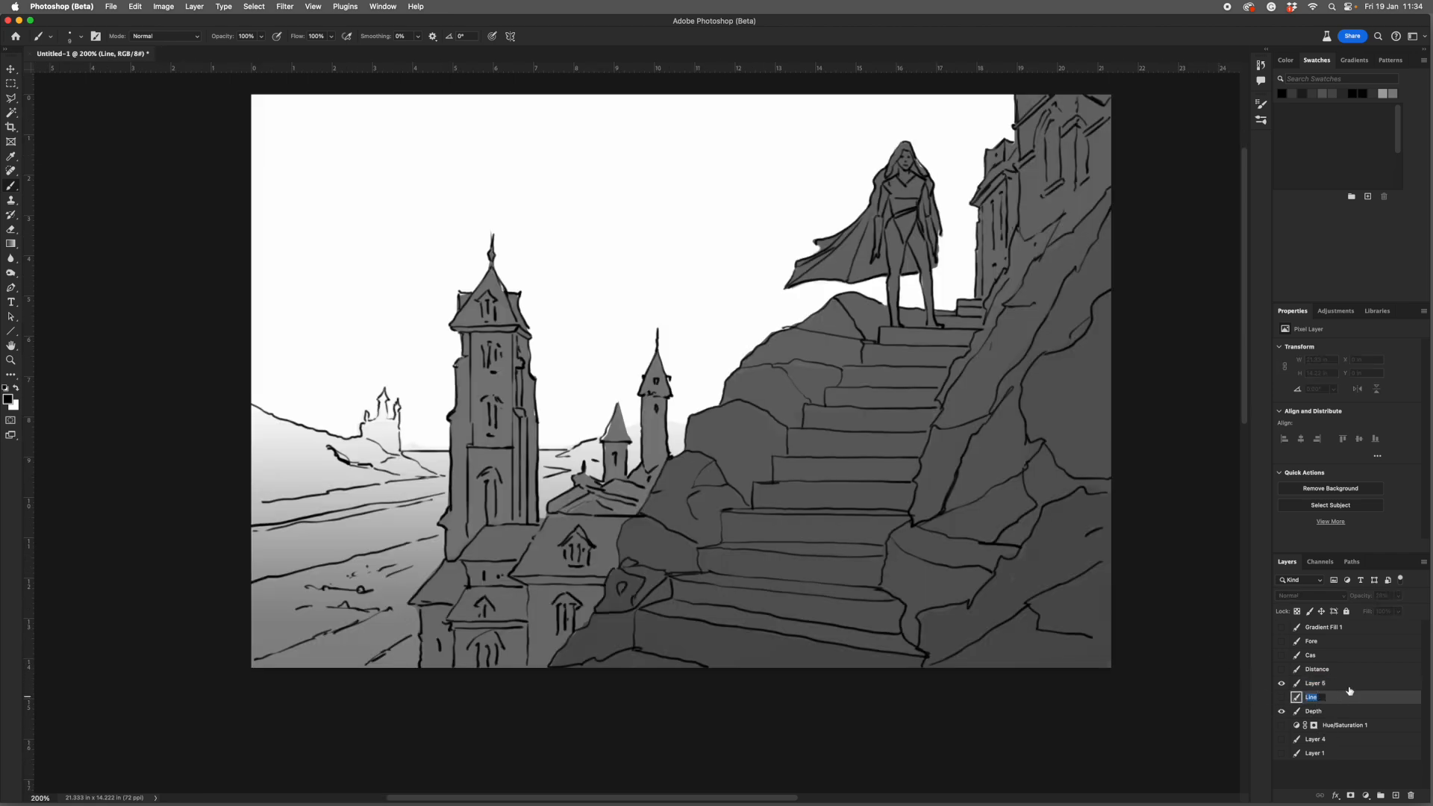
{"action": "type", "text": "Sketch"}
{"action": "left_click", "coordinate": [1312, 684]}
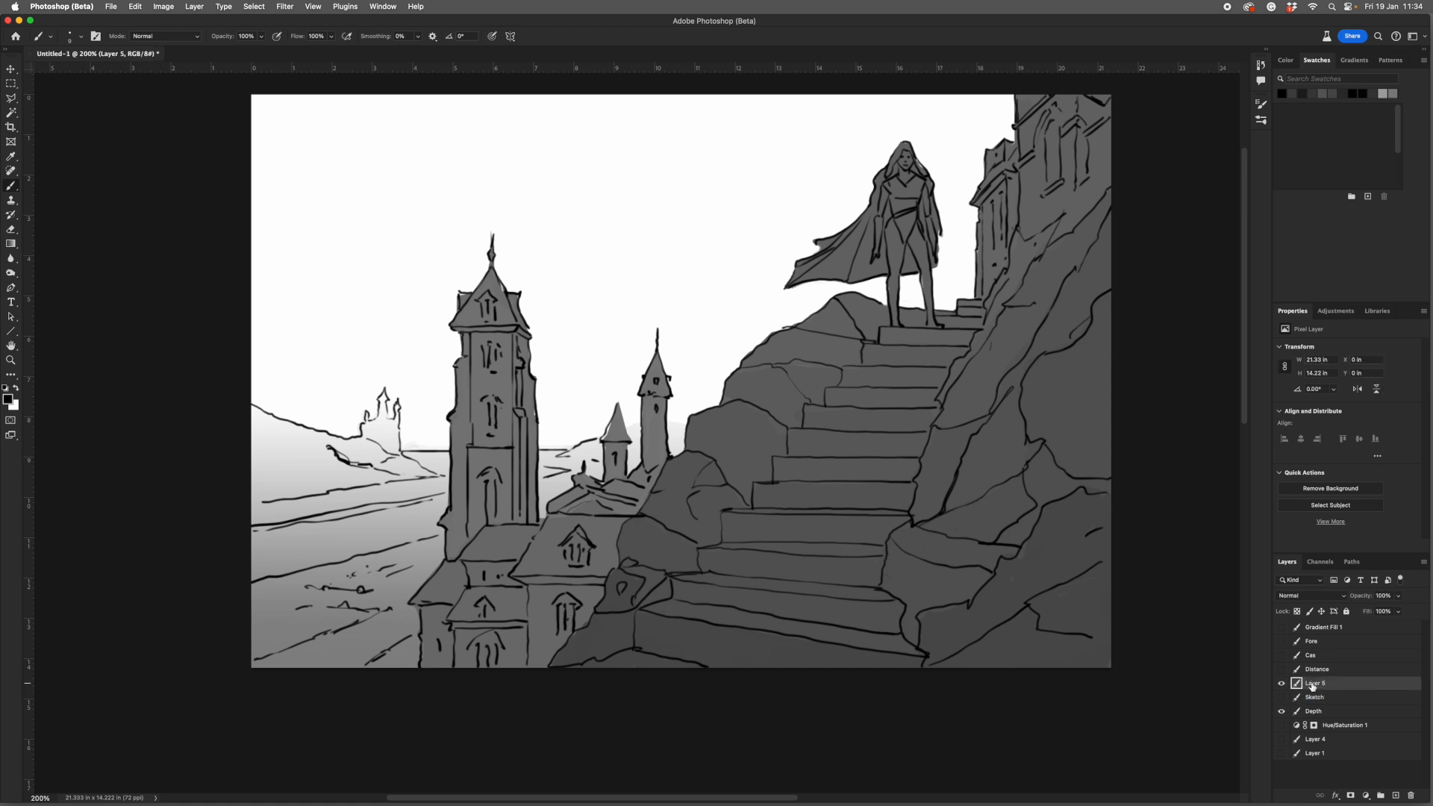
{"action": "double_click", "coordinate": [1322, 684]}
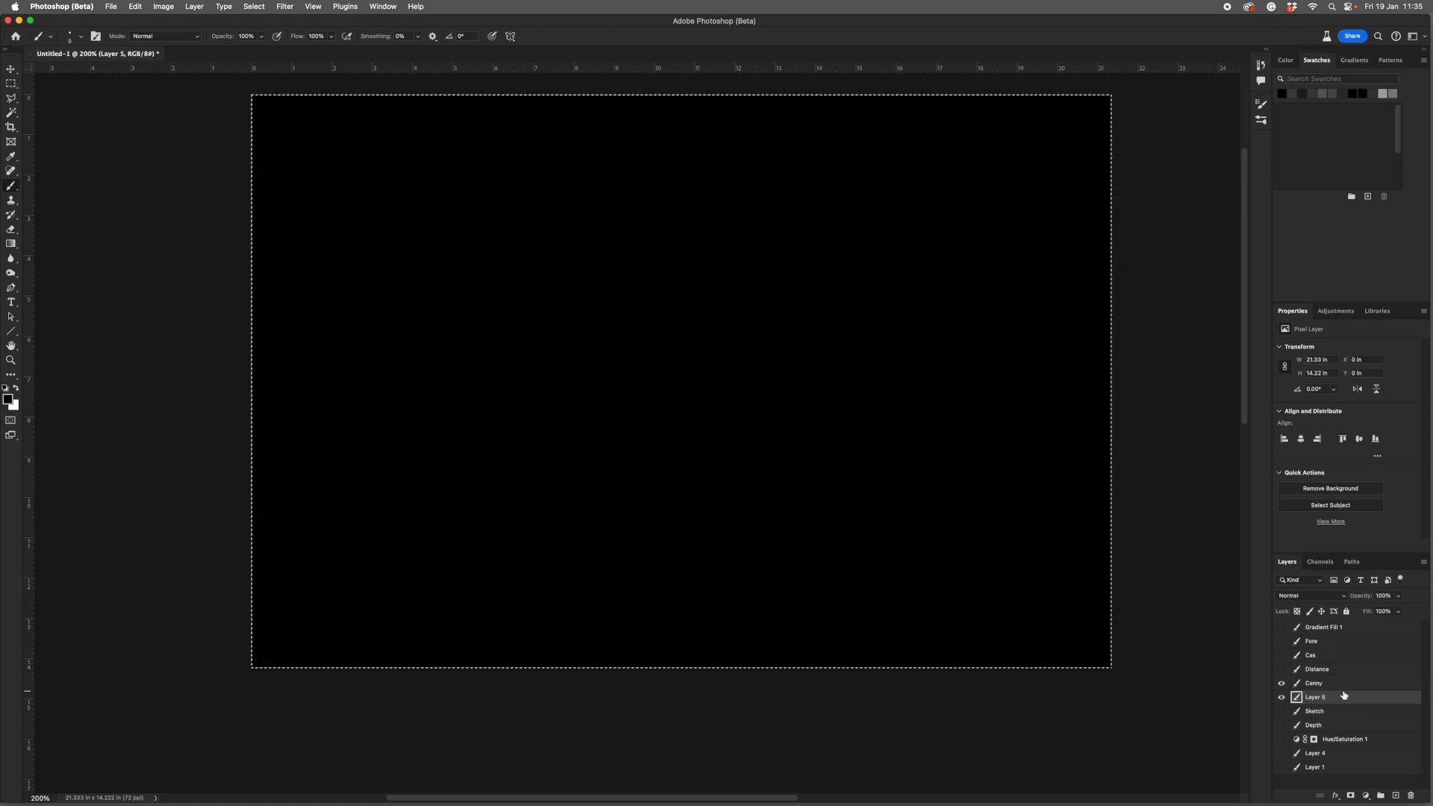
{"action": "left_click", "coordinate": [1343, 683]}
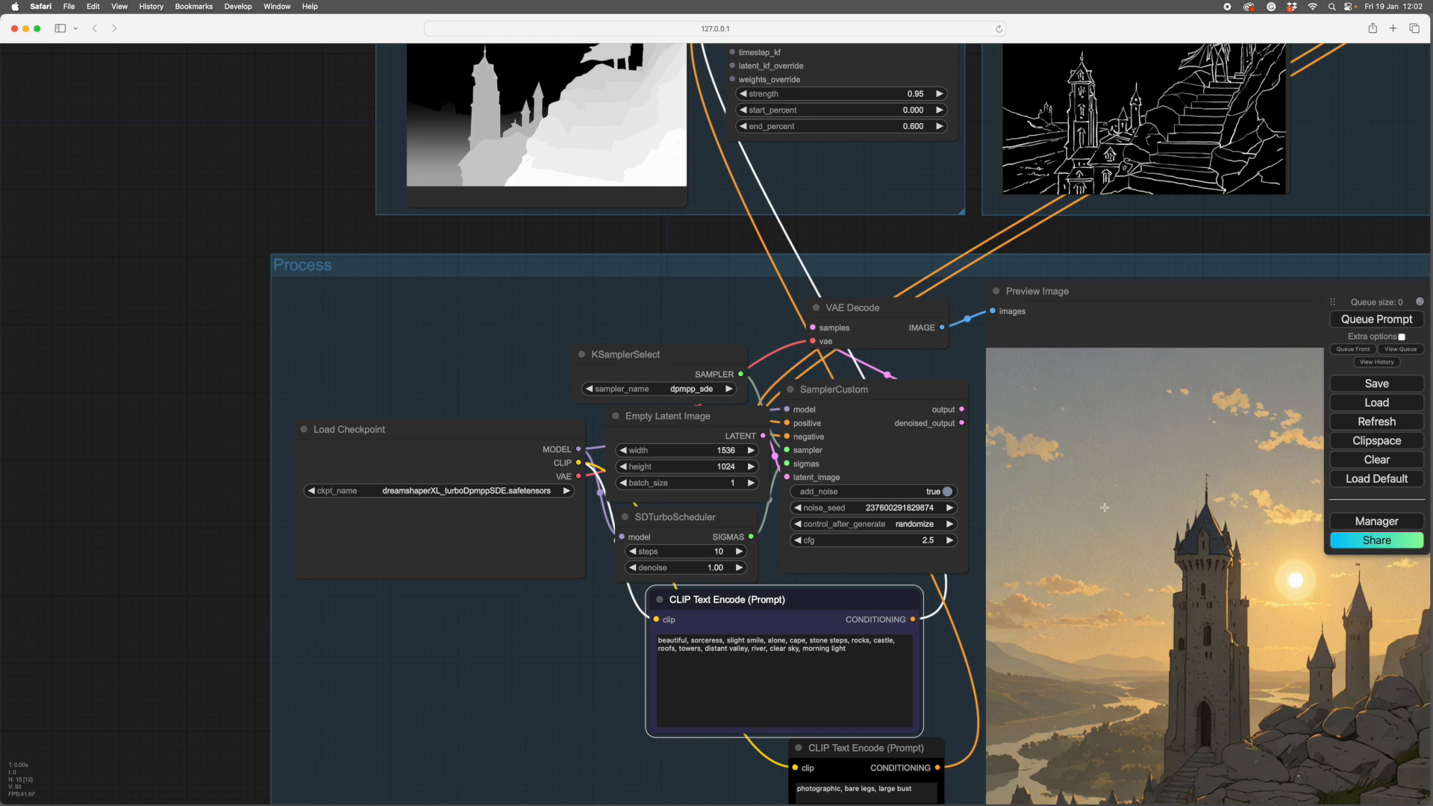
In the ComfyUI workflow in Safari, examine the depth and canny ControlNet groups and the checkpoint, sampler and prompt nodes.
{"action": "scroll", "coordinate": [1075, 279], "scroll_direction": "down", "scroll_amount": 3}
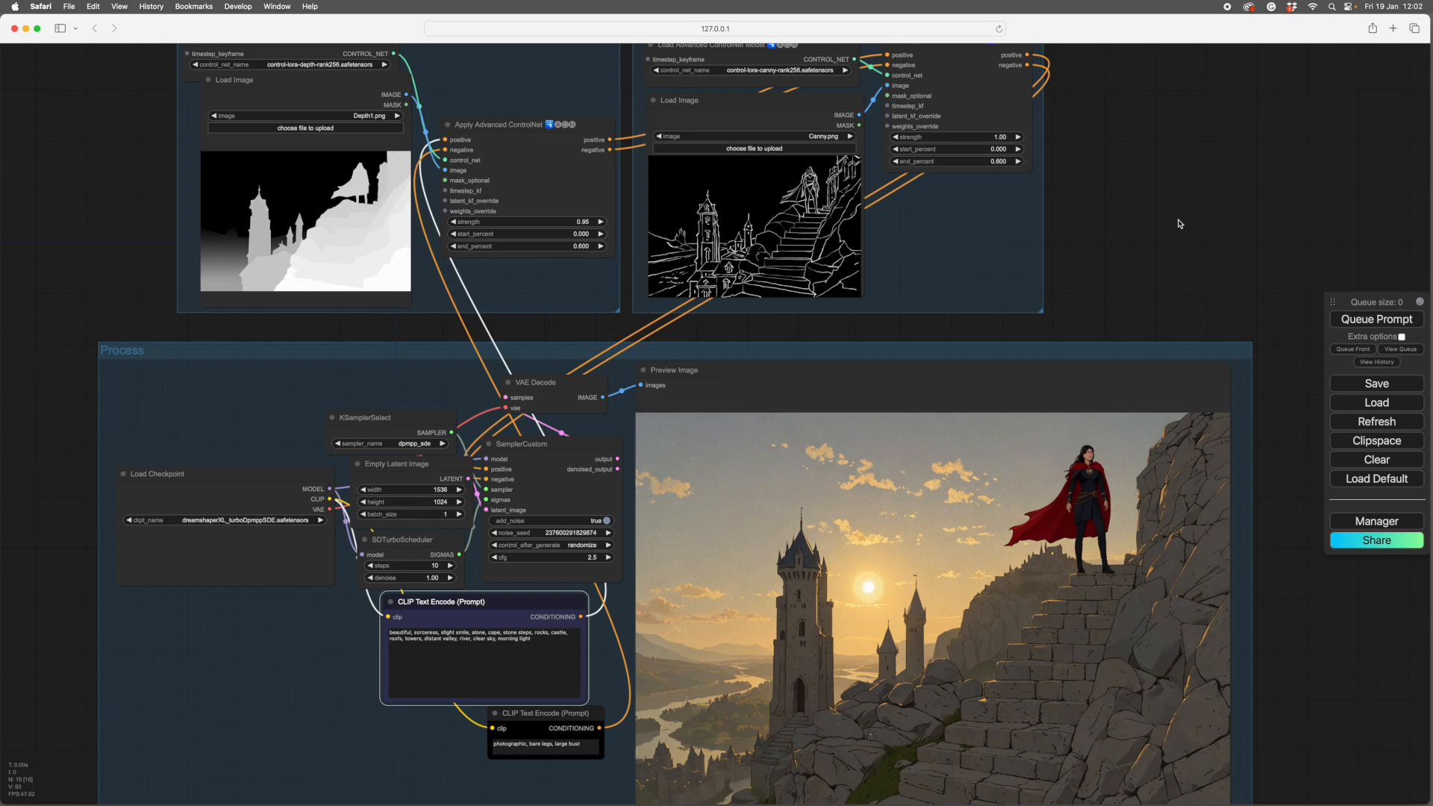
{"action": "scroll", "coordinate": [1179, 224], "scroll_direction": "down", "scroll_amount": 3}
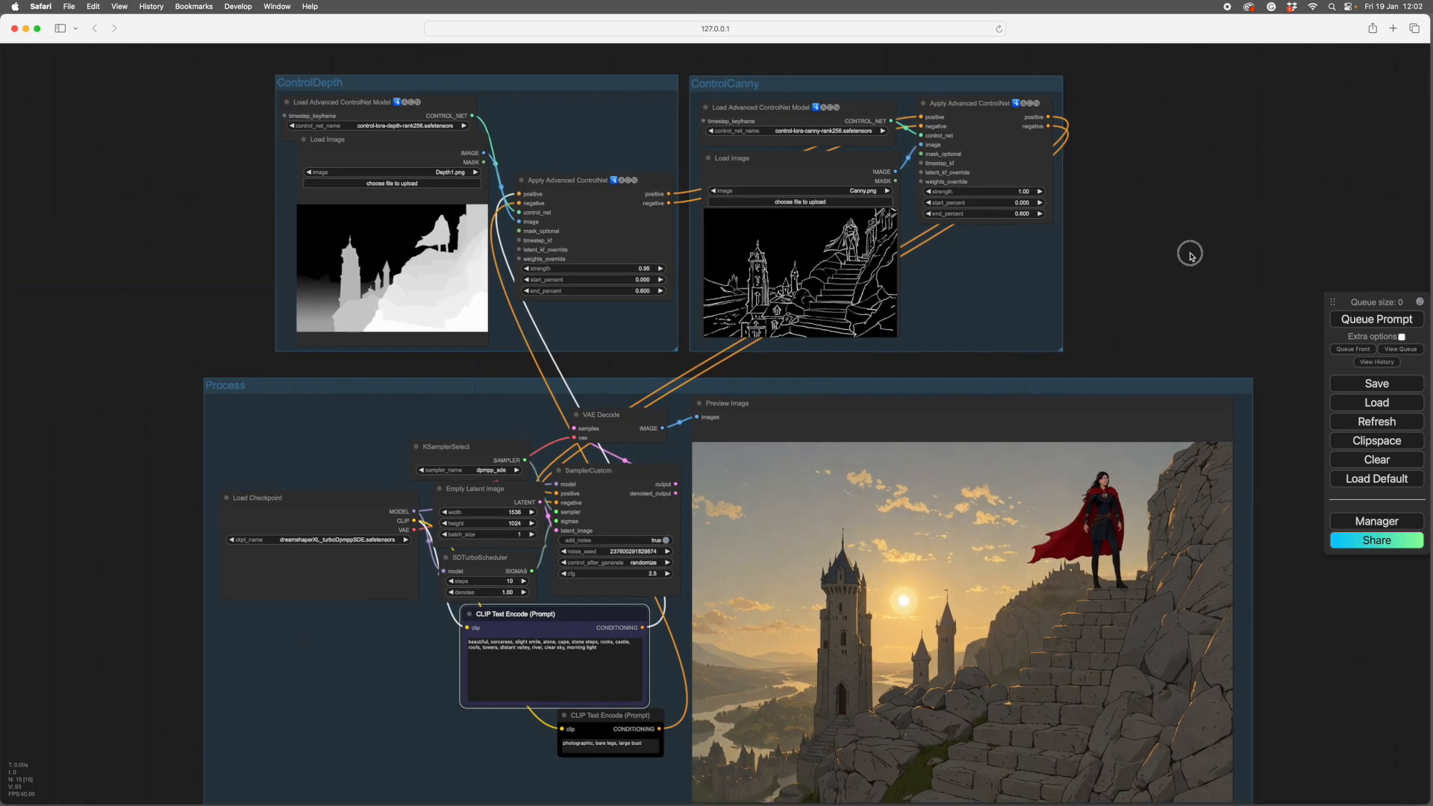
{"action": "left_click_drag", "start_coordinate": [1191, 254], "coordinate": [1253, 201]}
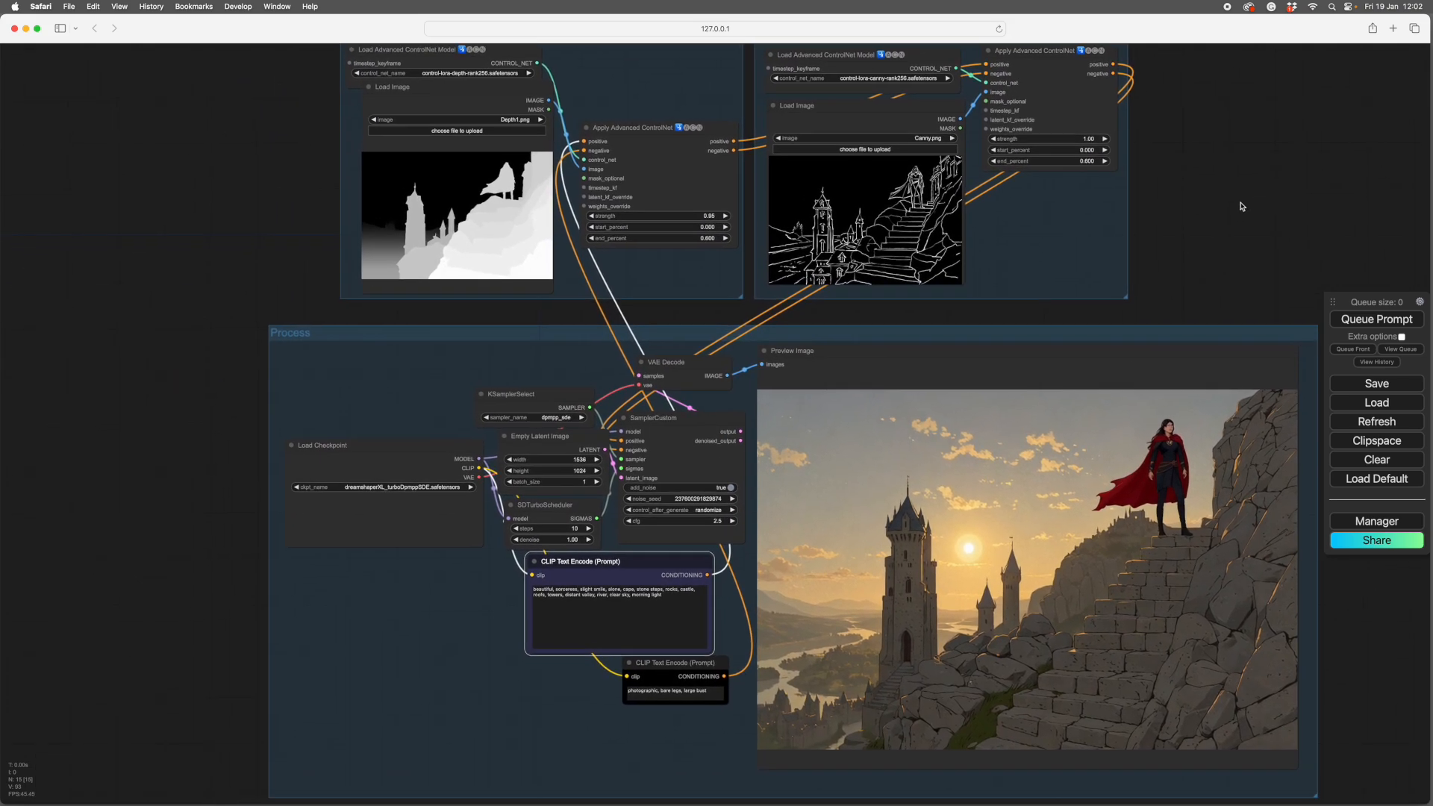
{"action": "scroll", "coordinate": [182, 418], "scroll_direction": "up", "scroll_amount": 6}
{"action": "left_click_drag", "start_coordinate": [206, 552], "coordinate": [68, 376]}
{"action": "scroll", "coordinate": [95, 466], "scroll_direction": "up", "scroll_amount": 3}
{"action": "scroll", "coordinate": [96, 466], "scroll_direction": "down", "scroll_amount": 1}
{"action": "left_click_drag", "start_coordinate": [141, 544], "coordinate": [32, 416]}
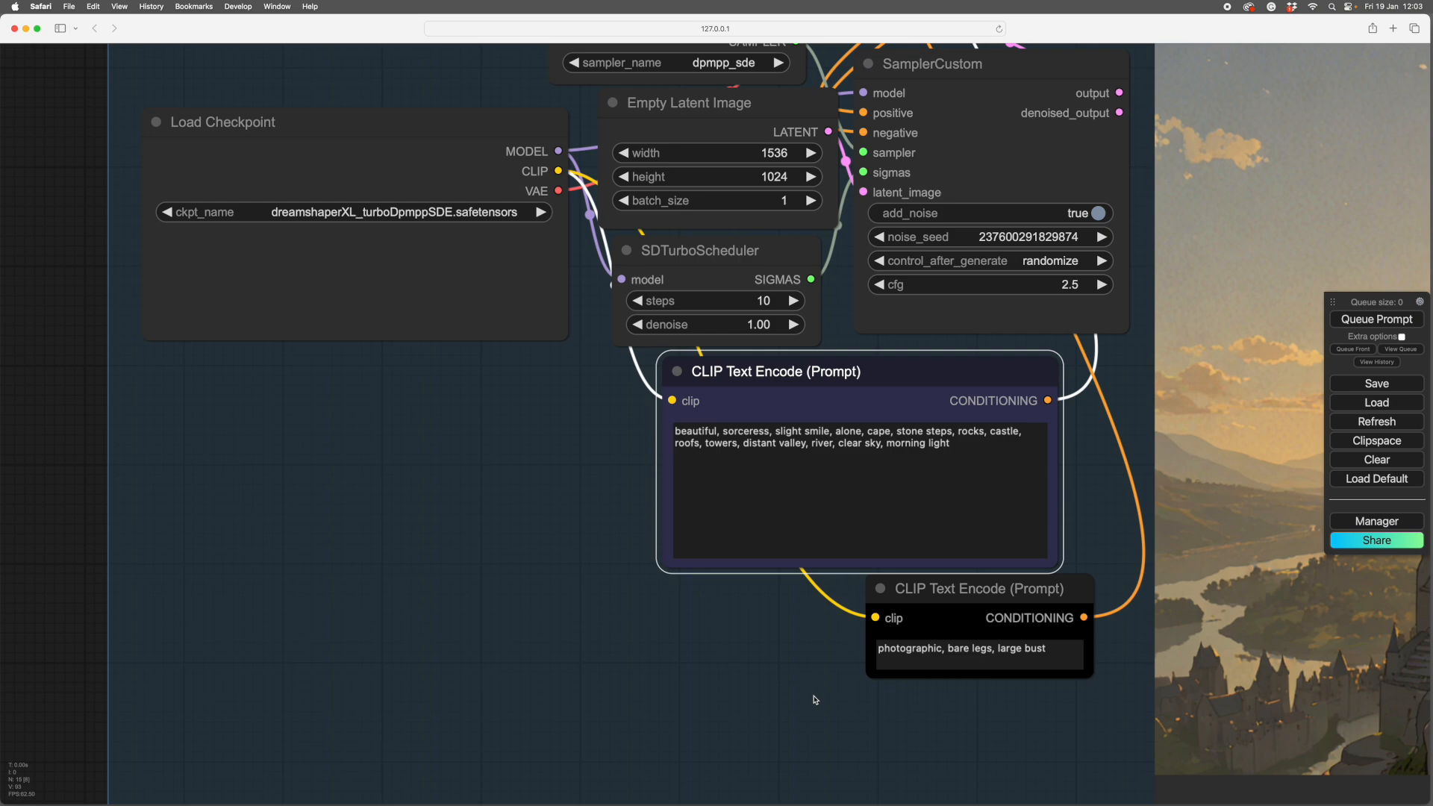
Compare the generated preview image with the prompts and the depth and canny control images, and inspect the preview closely.
{"action": "scroll", "coordinate": [813, 683], "scroll_direction": "down", "scroll_amount": 4}
{"action": "left_click_drag", "start_coordinate": [954, 741], "coordinate": [390, 678]}
{"action": "scroll", "coordinate": [432, 699], "scroll_direction": "down", "scroll_amount": 1}
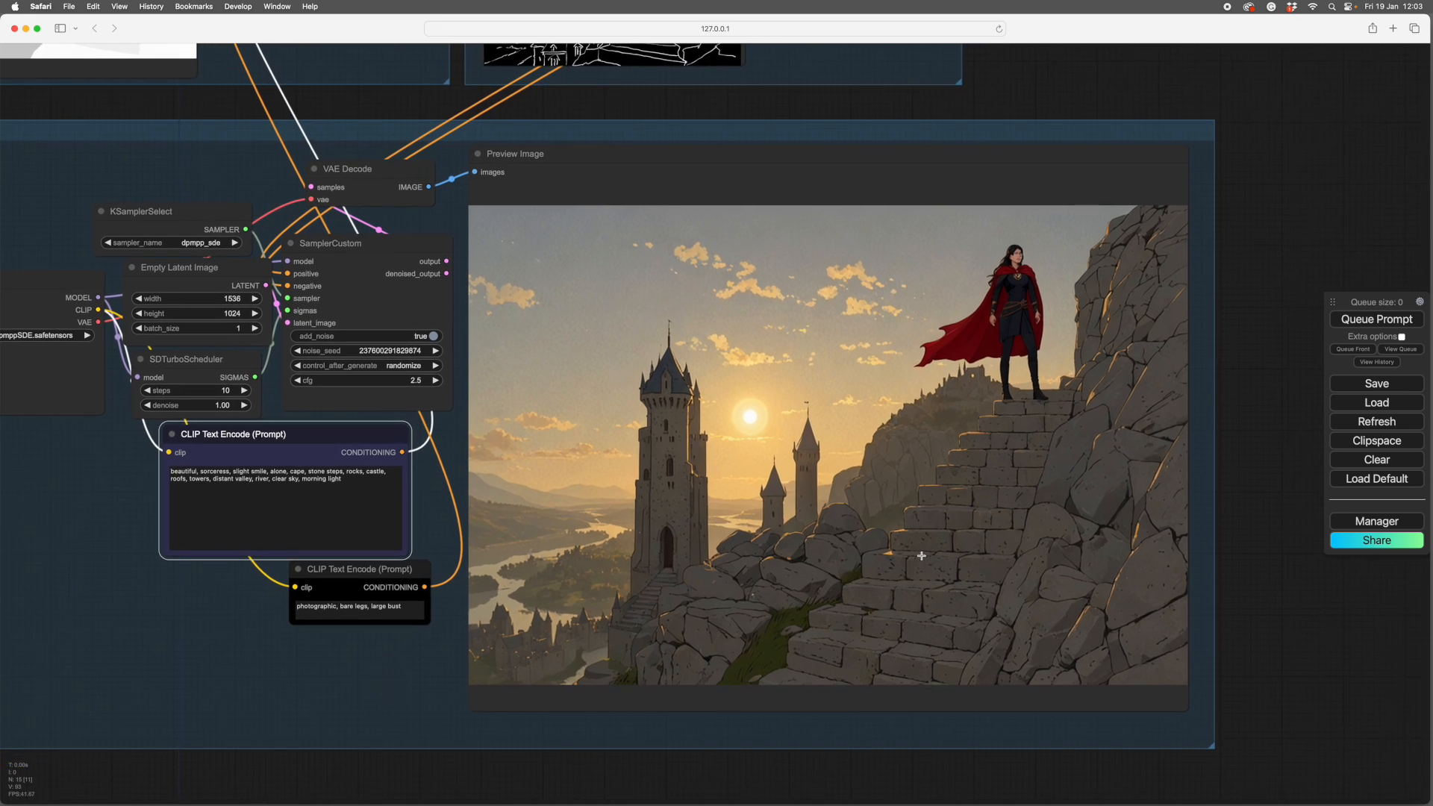
{"action": "left_click_drag", "start_coordinate": [1272, 169], "coordinate": [1343, 377]}
{"action": "left_click_drag", "start_coordinate": [1253, 240], "coordinate": [1332, 268]}
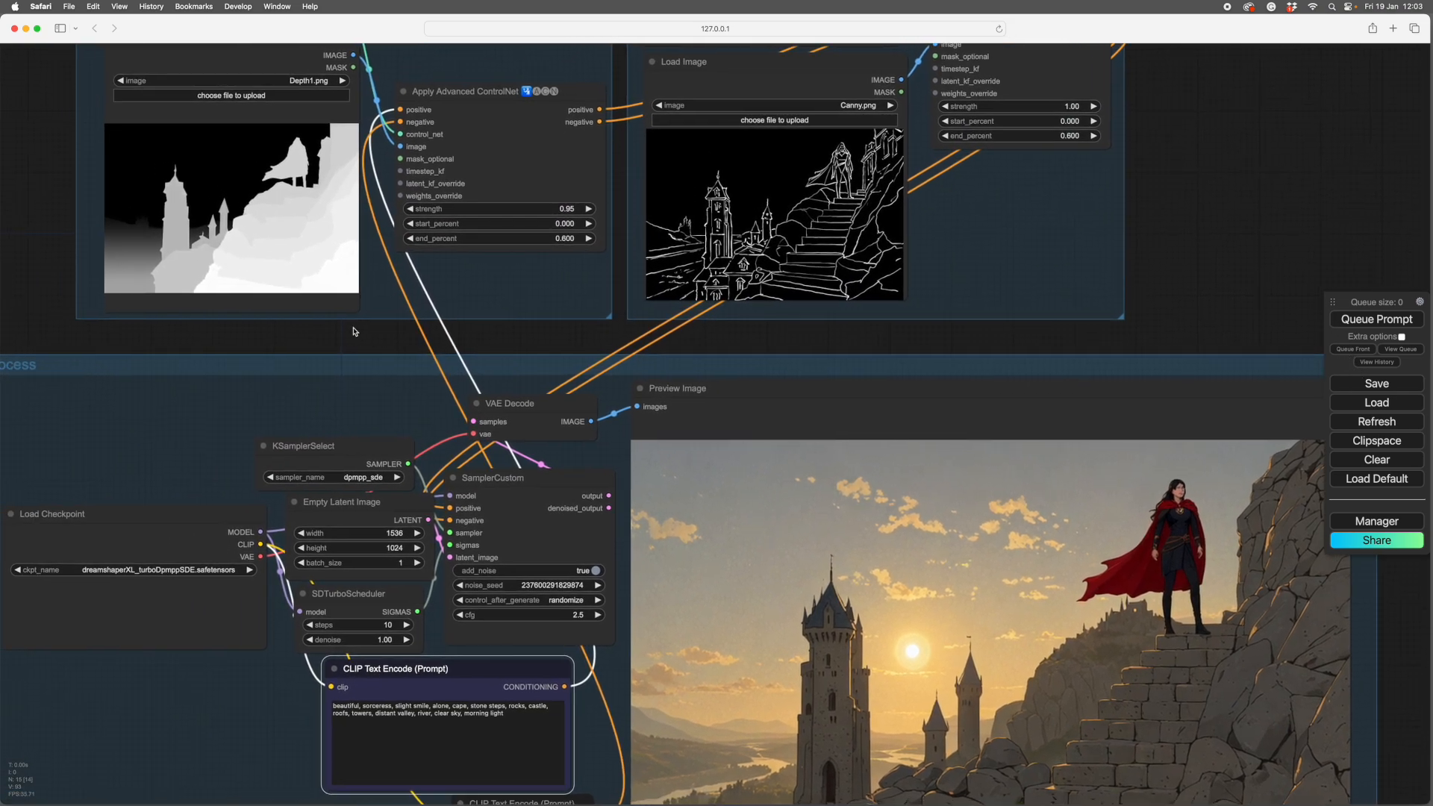
{"action": "scroll", "coordinate": [290, 327], "scroll_direction": "down", "scroll_amount": 2}
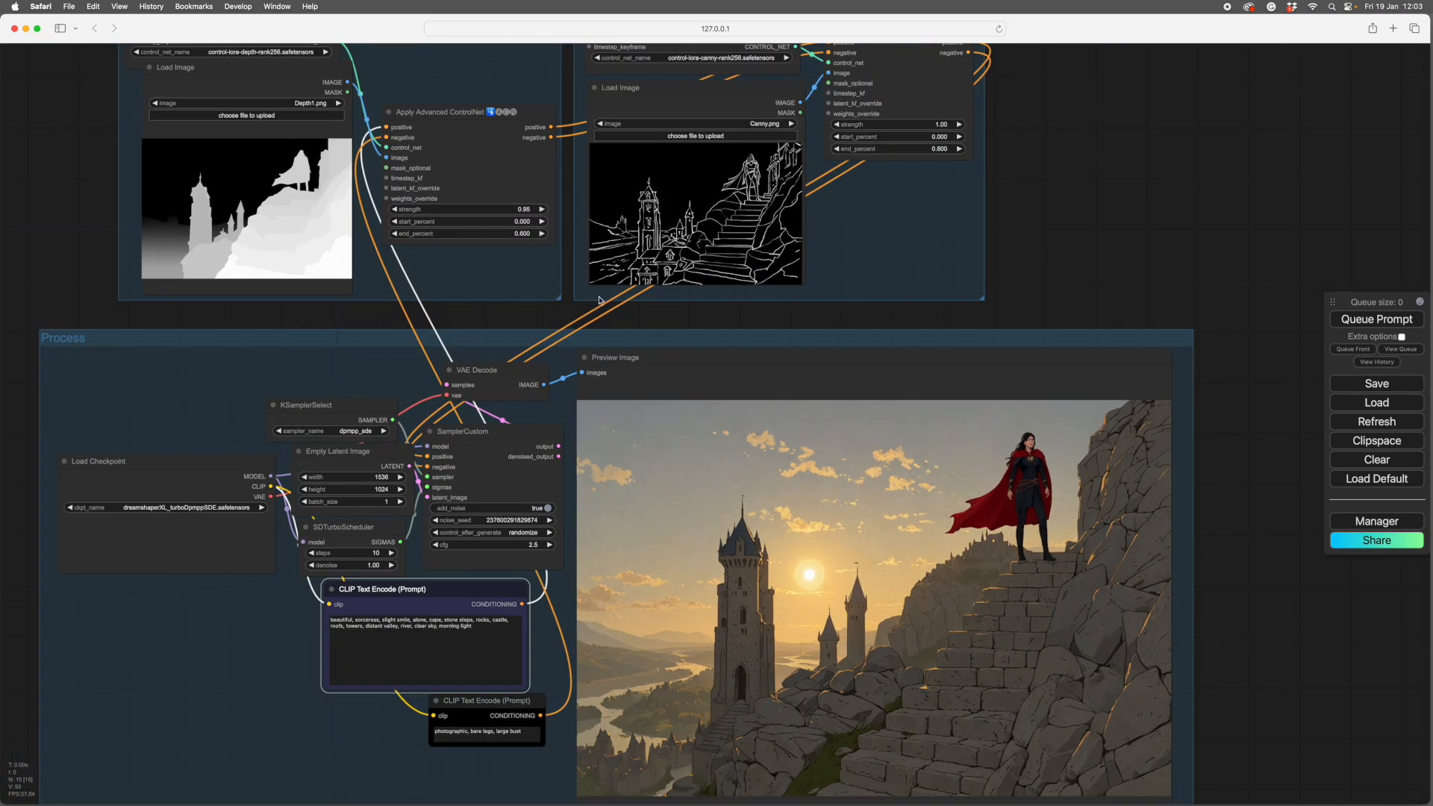
{"action": "left_click_drag", "start_coordinate": [1046, 213], "coordinate": [1113, 212]}
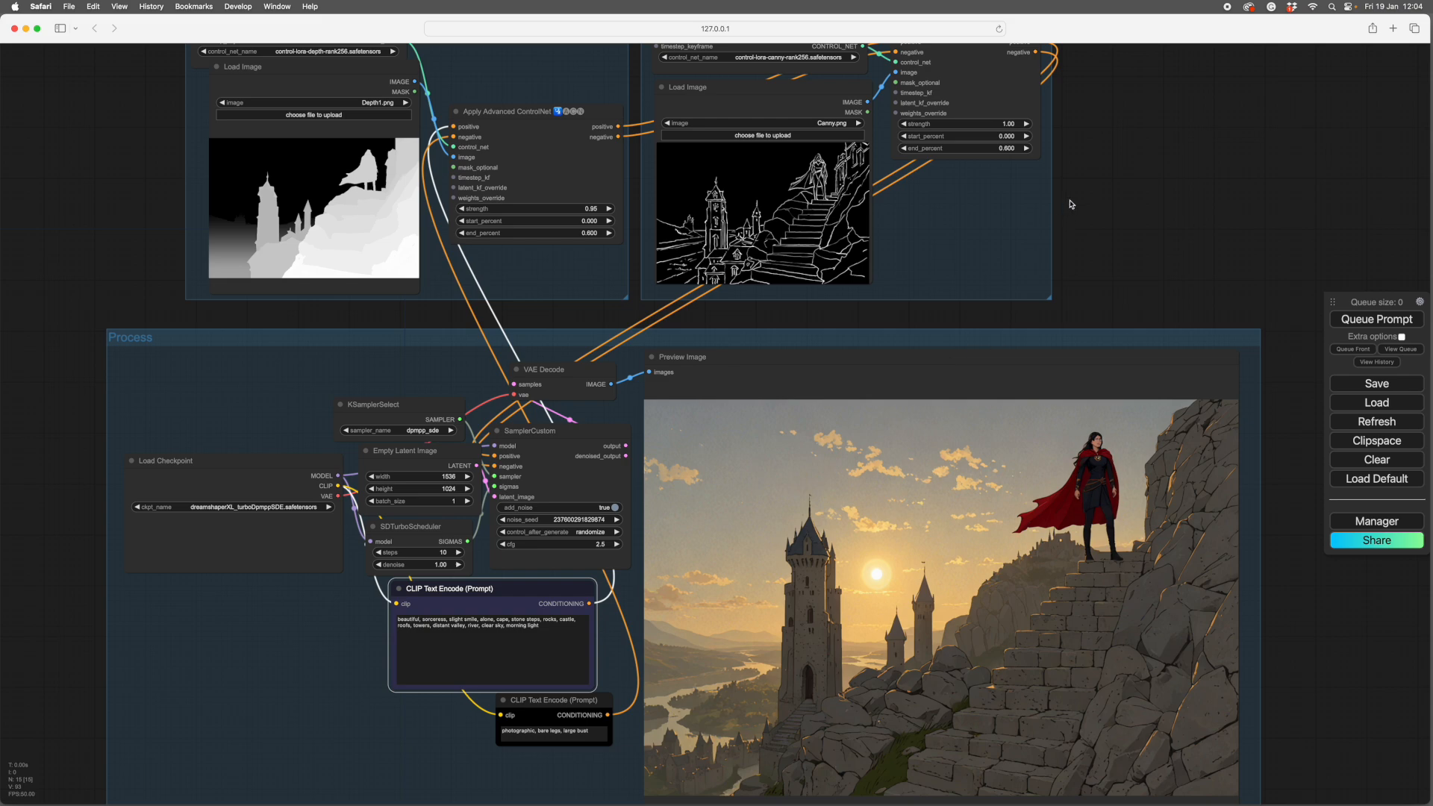
{"action": "scroll", "coordinate": [1198, 200], "scroll_direction": "down", "scroll_amount": 1}
{"action": "scroll", "coordinate": [1126, 371], "scroll_direction": "up", "scroll_amount": 3}
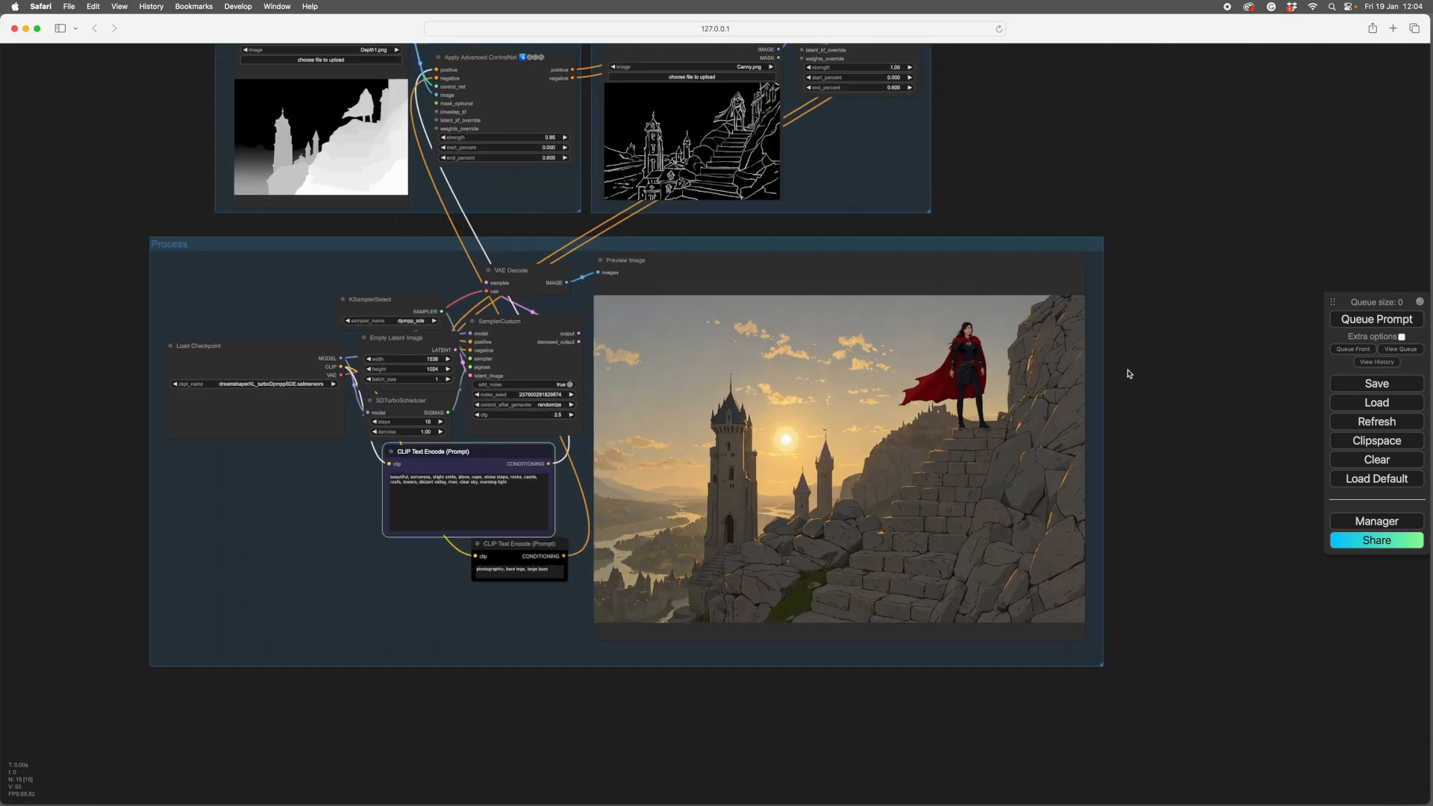
{"action": "scroll", "coordinate": [1128, 373], "scroll_direction": "up", "scroll_amount": 1}
{"action": "left_click_drag", "start_coordinate": [1180, 457], "coordinate": [1292, 403]}
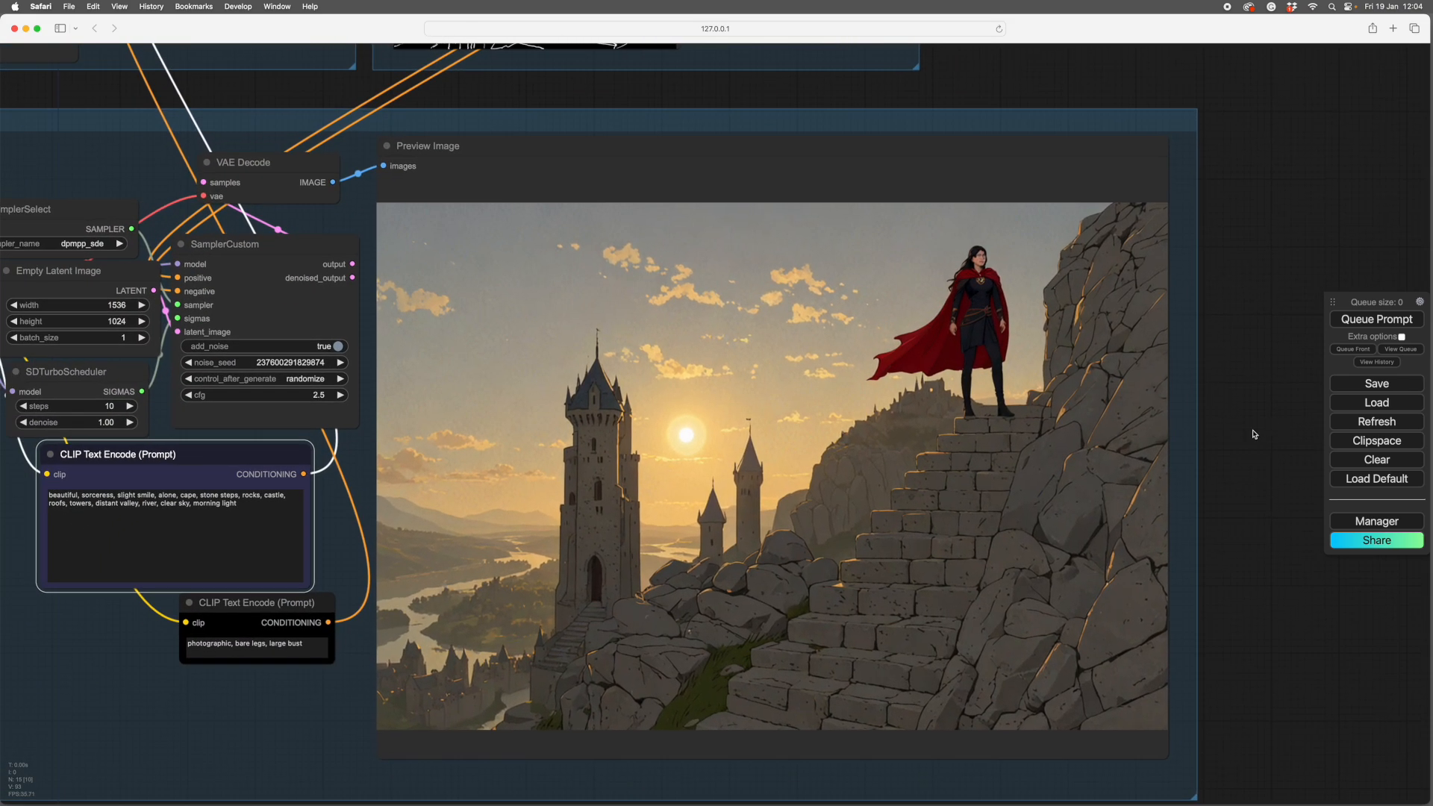
{"action": "left_click_drag", "start_coordinate": [1244, 449], "coordinate": [1251, 446]}
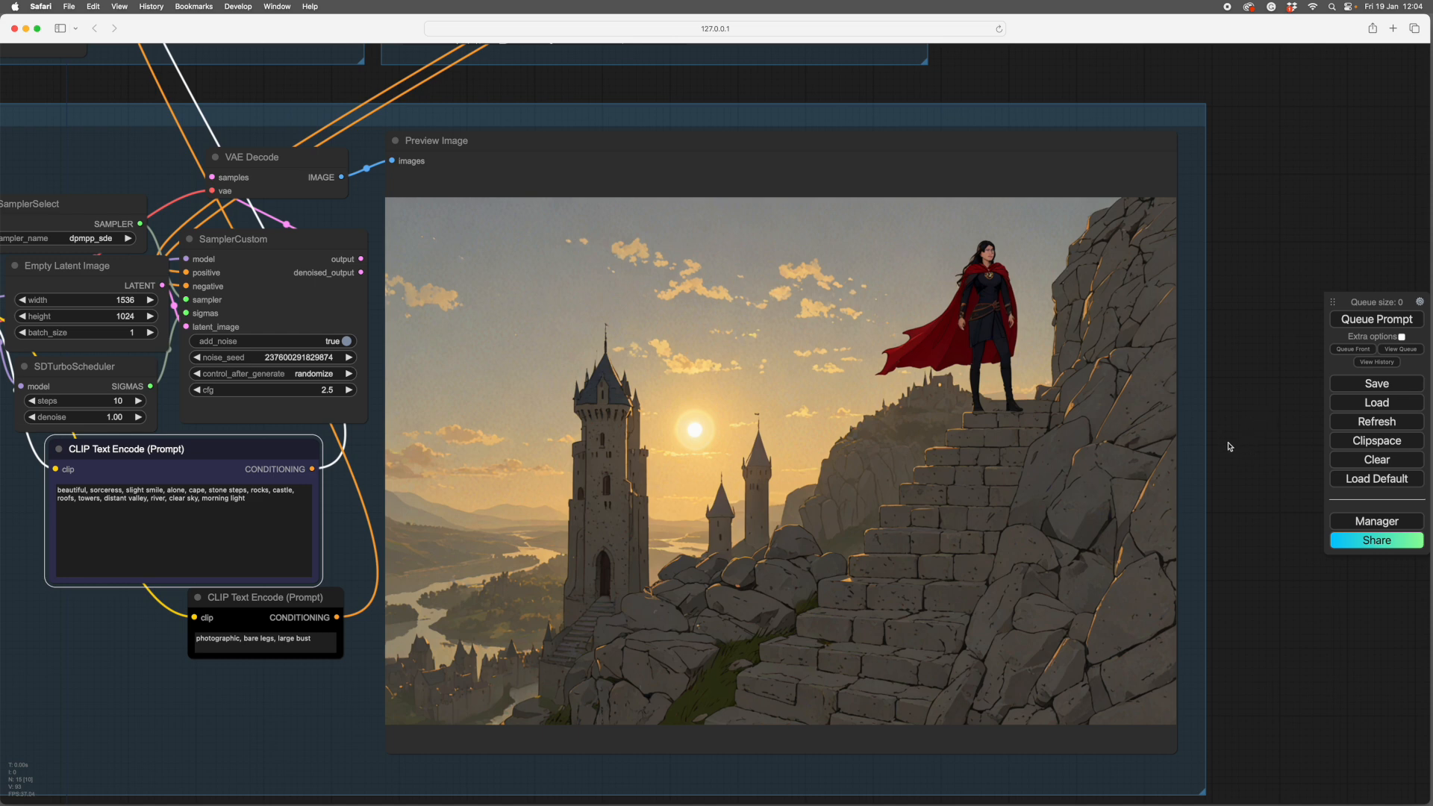
Compare the canny control image and its ControlNet strength settings with the generated preview in the workflow.
{"action": "left_click_drag", "start_coordinate": [1248, 373], "coordinate": [1260, 679]}
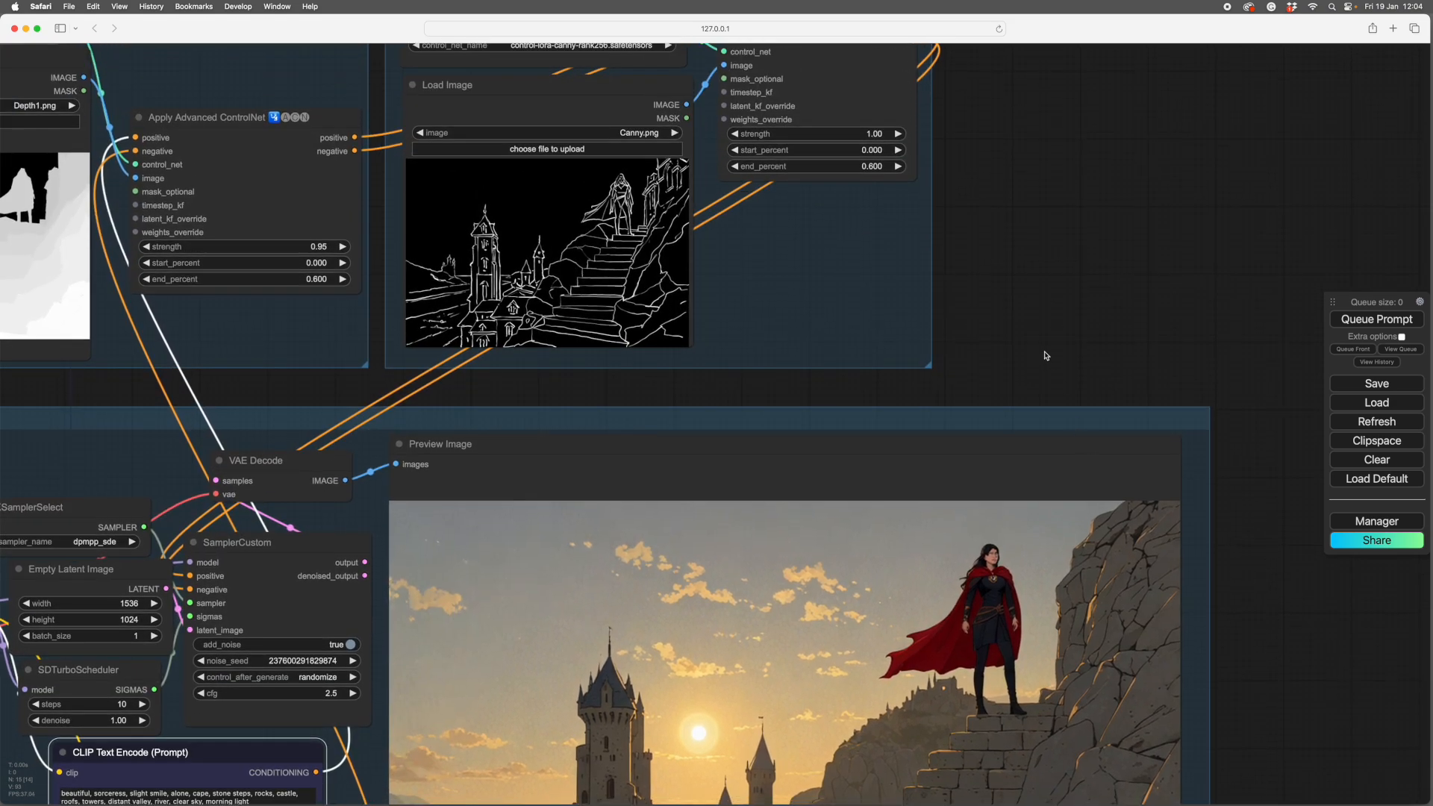
{"action": "scroll", "coordinate": [1045, 323], "scroll_direction": "up", "scroll_amount": 2}
{"action": "left_click_drag", "start_coordinate": [1045, 323], "coordinate": [1111, 305]}
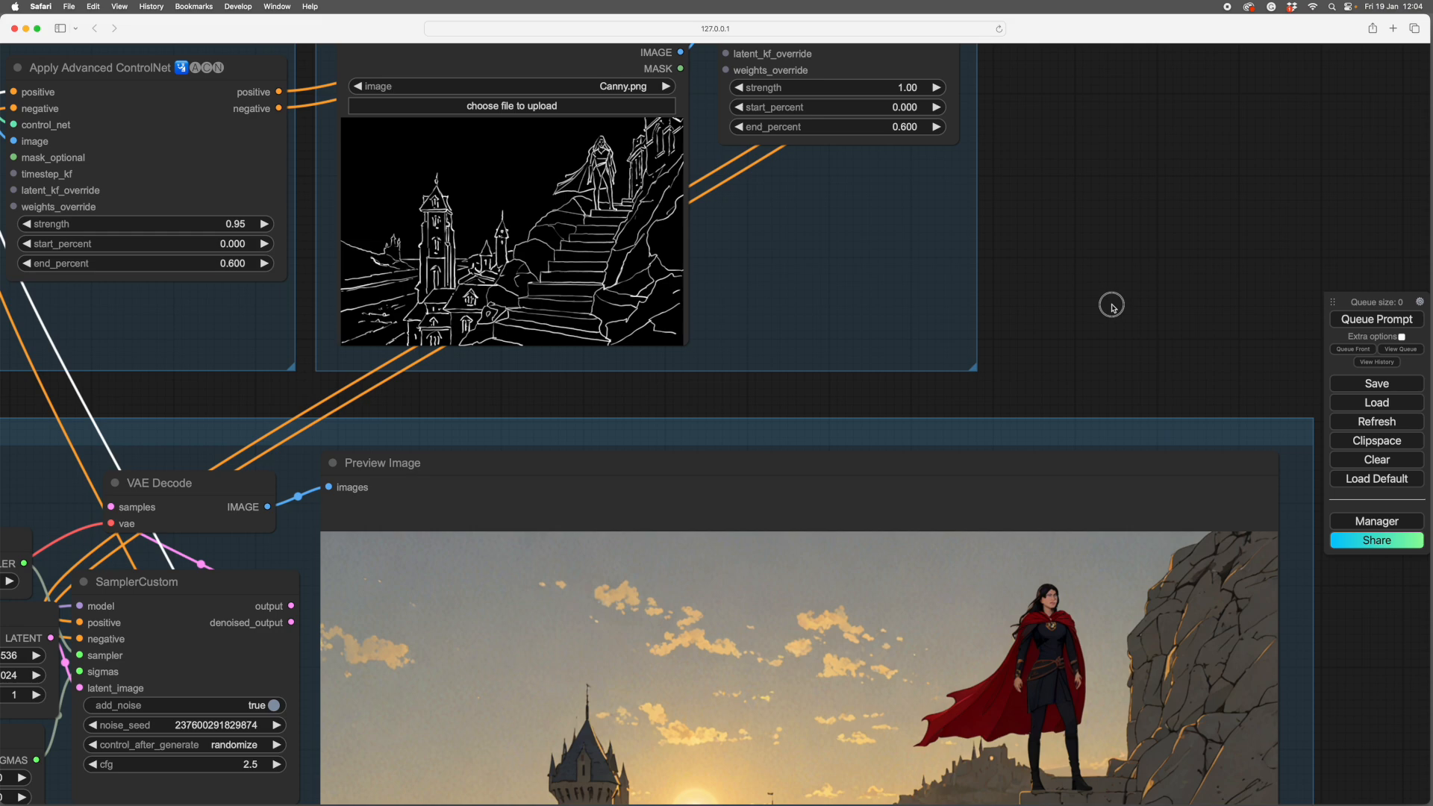
{"action": "scroll", "coordinate": [1189, 521], "scroll_direction": "down", "scroll_amount": 4}
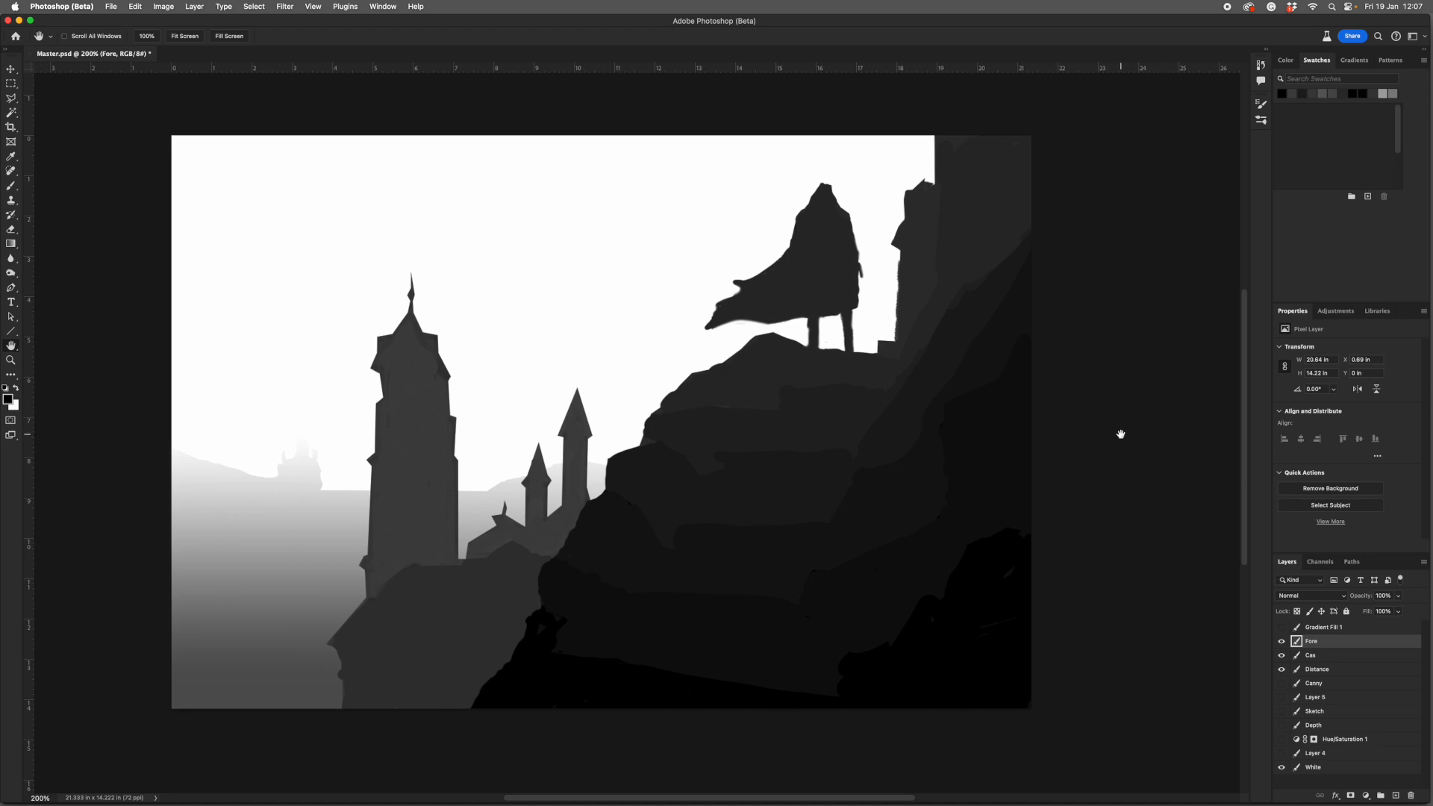
Switch to Photoshop and lighten the Cas layer of Master.psd with a Hue/Saturation adjustment.
{"action": "left_click", "coordinate": [1334, 655]}
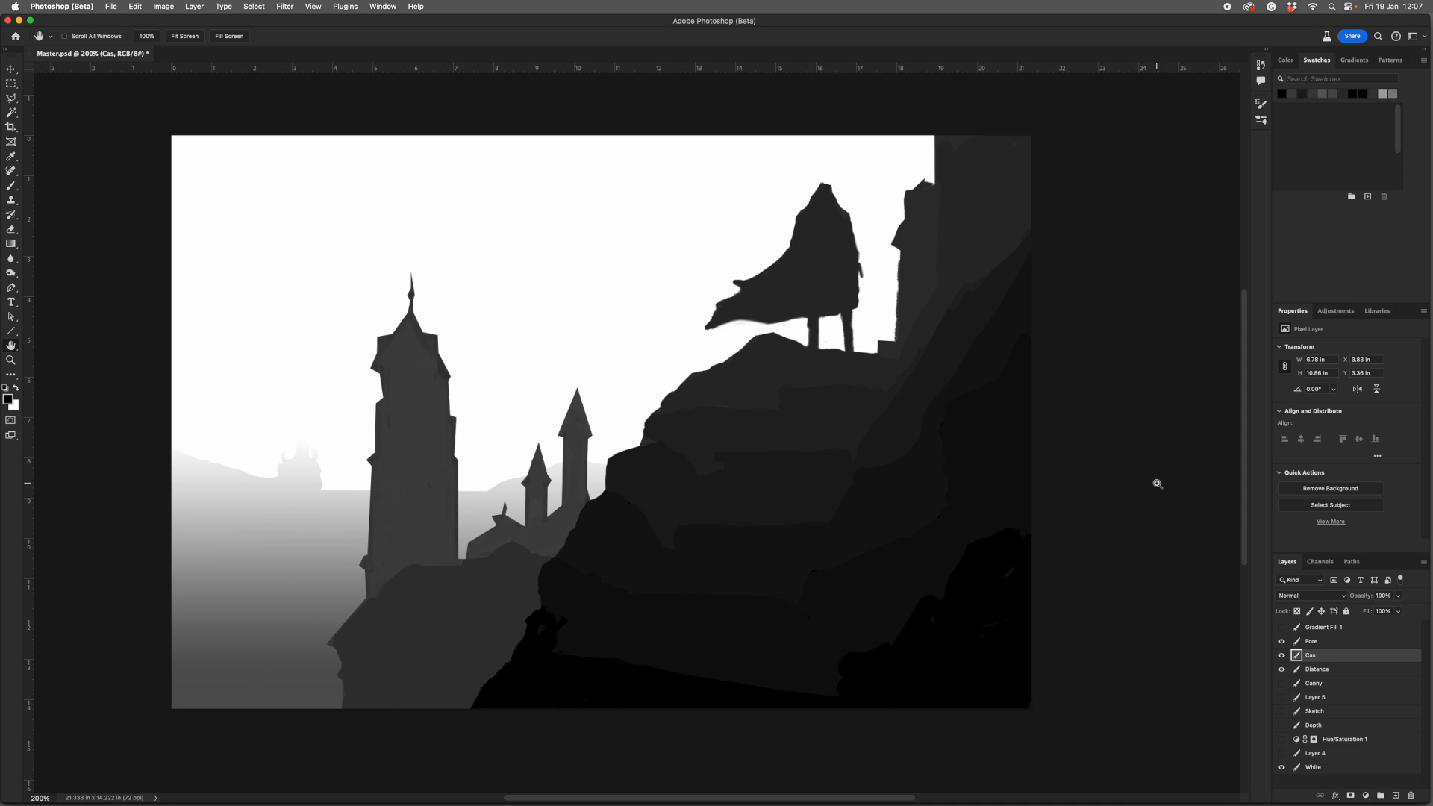
{"action": "key", "text": "super+u"}
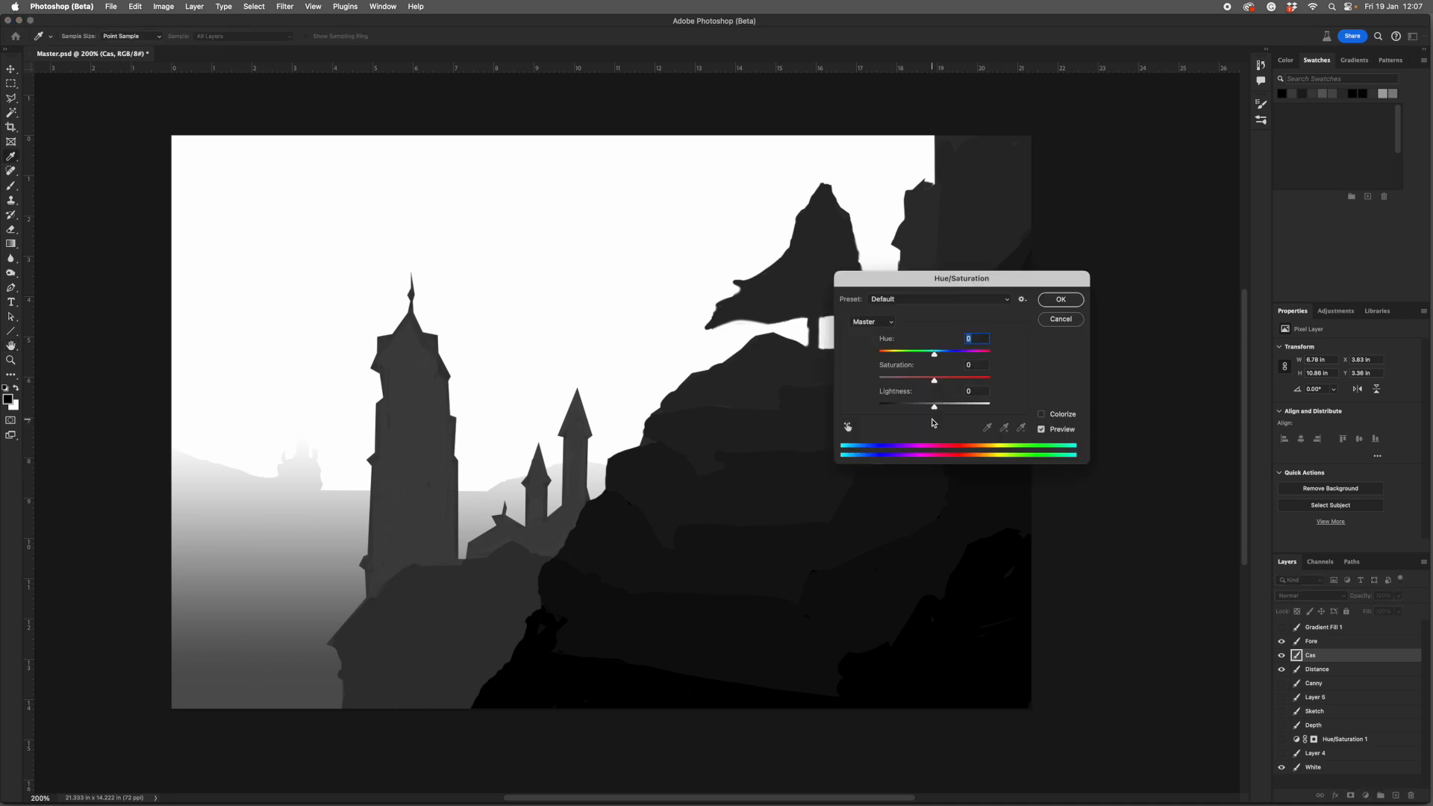
{"action": "left_click_drag", "start_coordinate": [935, 409], "coordinate": [946, 409]}
{"action": "key", "text": "Return"}
{"action": "key", "text": "h"}
Lighten the castle wall and tower above the steps on the Fore layer, and lighten the Distance layer.
{"action": "left_click", "coordinate": [1335, 641]}
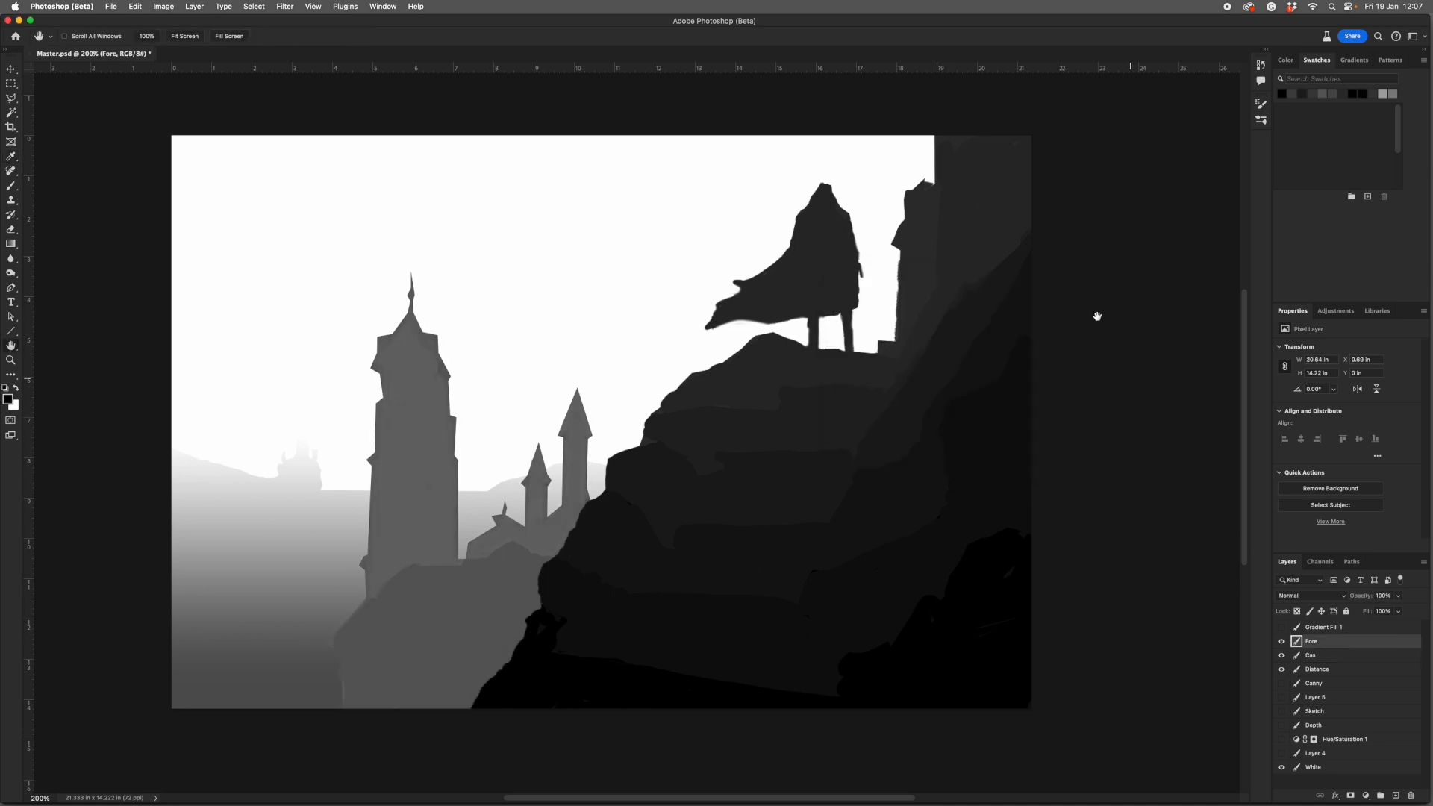
{"action": "key", "text": "l"}
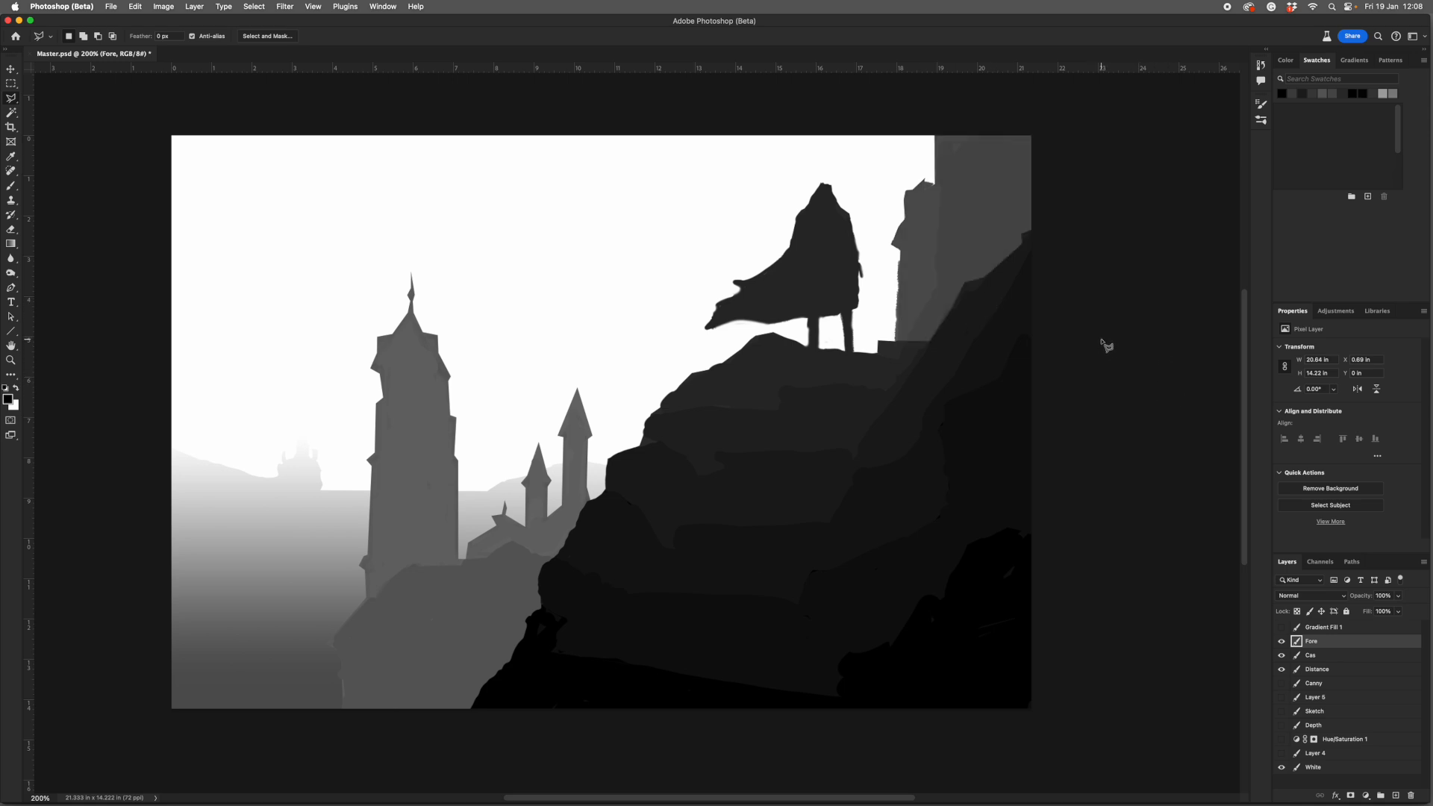
{"action": "key", "text": "super+z"}
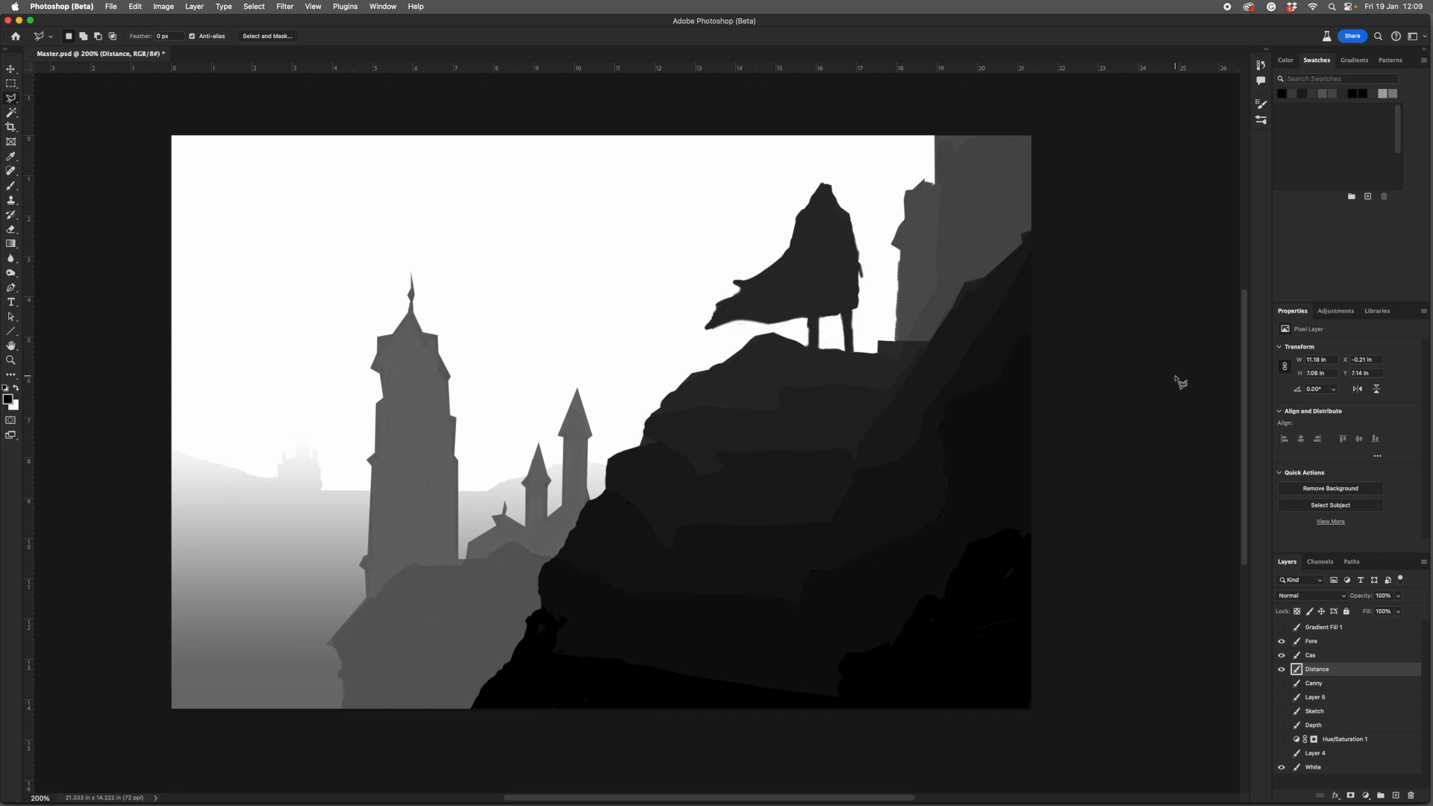
Create a new document for the revised depth map.
{"action": "key", "text": "super+n"}
{"action": "key", "text": "Return"}
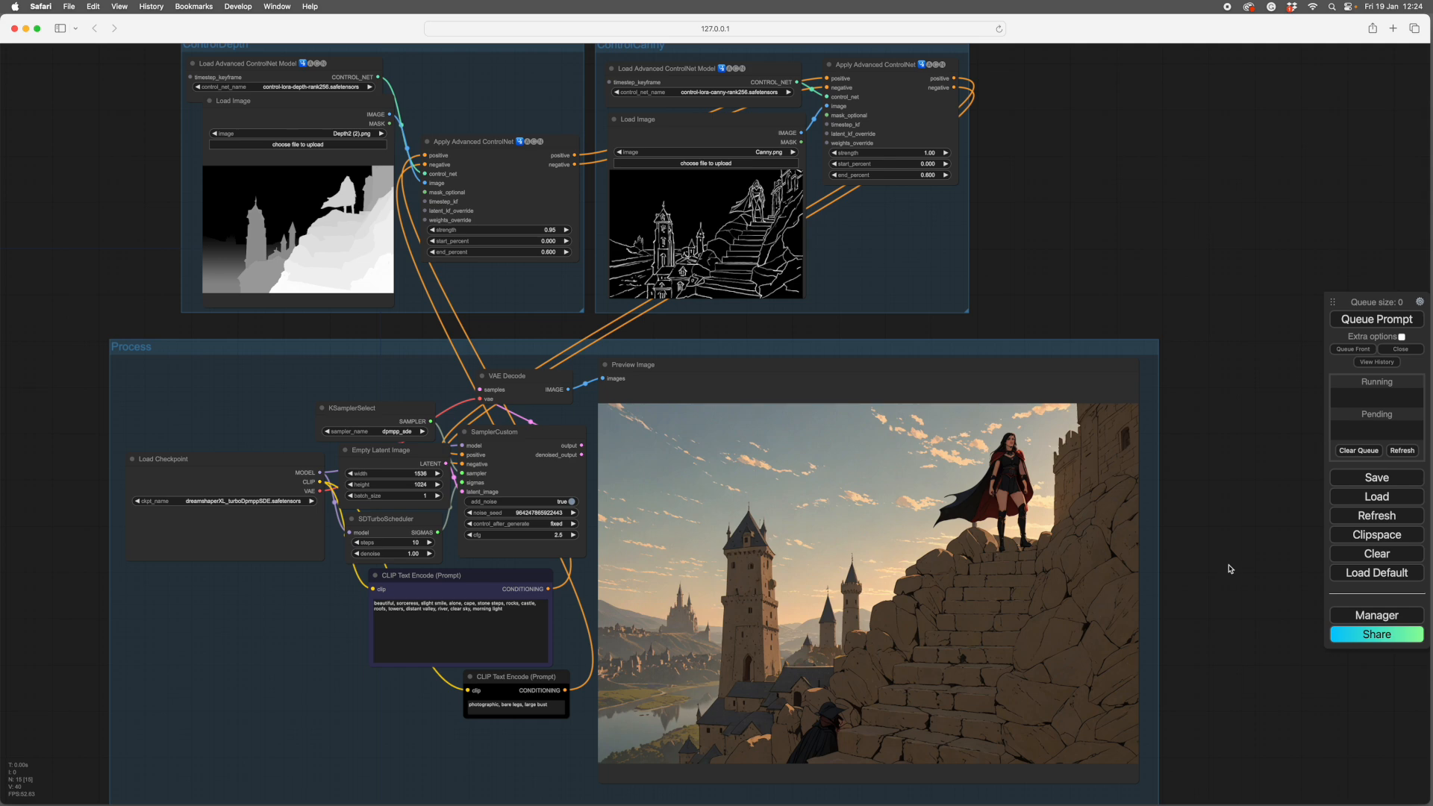
In the ComfyUI workflow in Safari, inspect the newly generated preview closely and compare it with the Depth2 and Canny control images.
{"action": "scroll", "coordinate": [1206, 624], "scroll_direction": "up", "scroll_amount": 5}
{"action": "left_click_drag", "start_coordinate": [1199, 675], "coordinate": [1281, 550]}
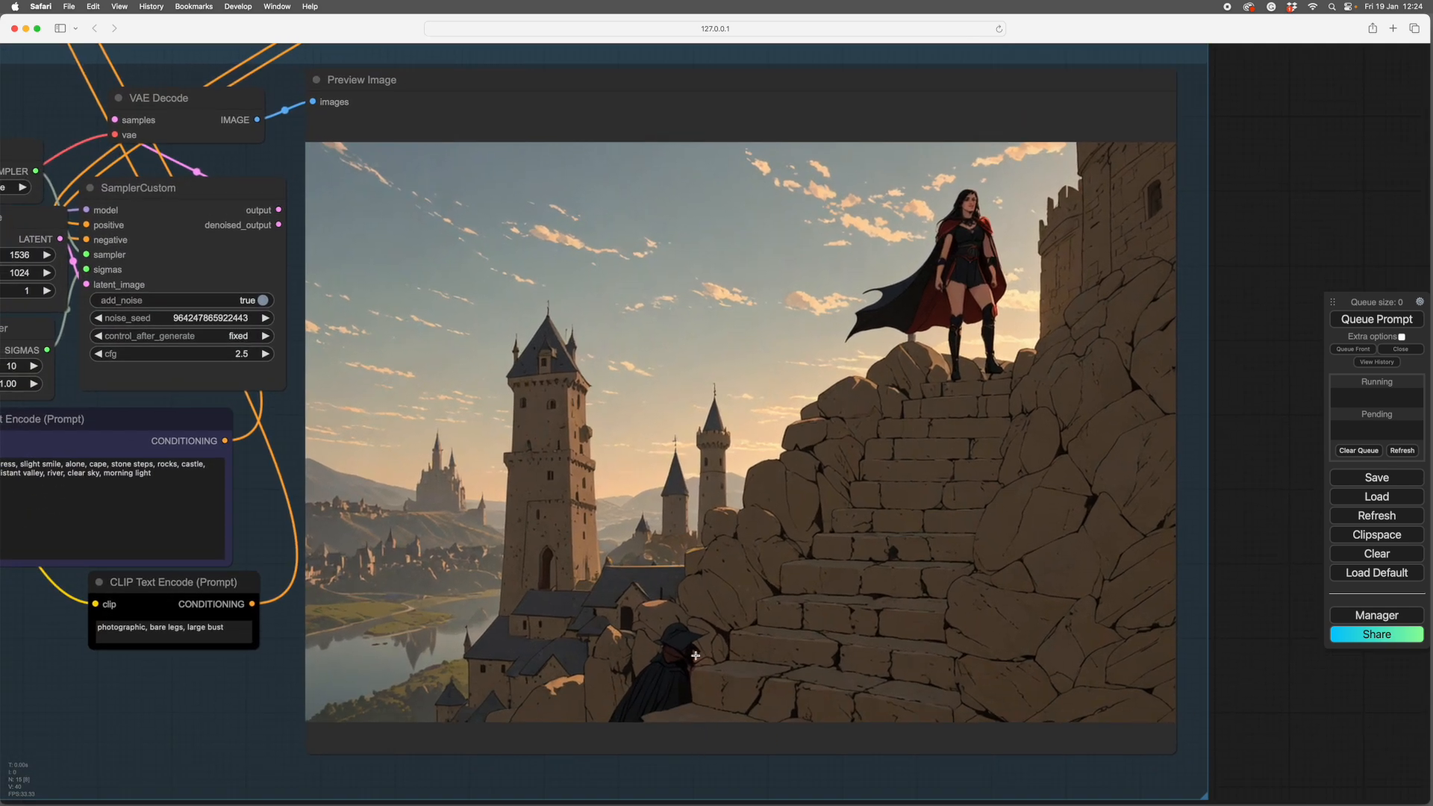
{"action": "left_click_drag", "start_coordinate": [1263, 659], "coordinate": [1266, 672]}
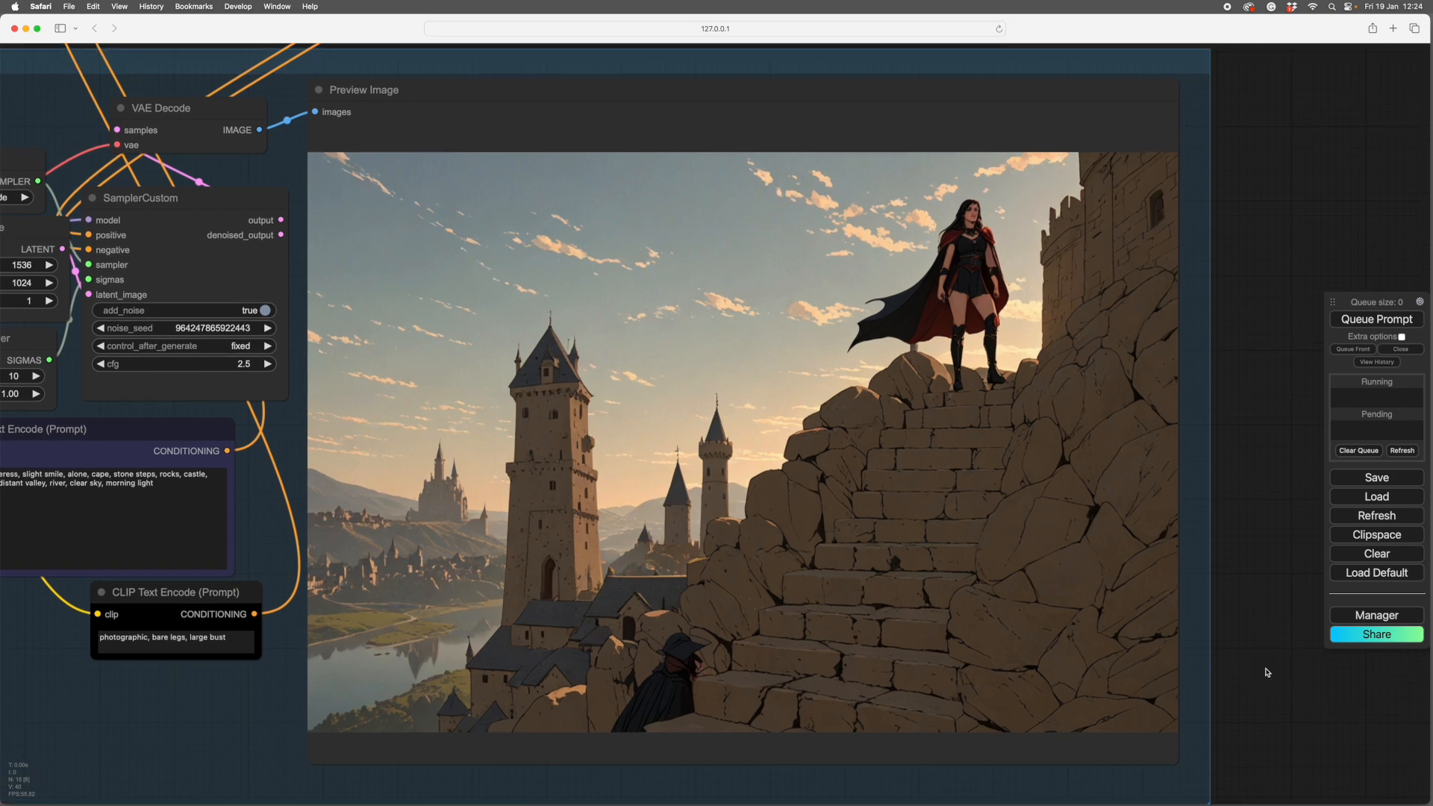
{"action": "left_click_drag", "start_coordinate": [1260, 464], "coordinate": [1282, 514]}
{"action": "scroll", "coordinate": [1260, 470], "scroll_direction": "down", "scroll_amount": 3}
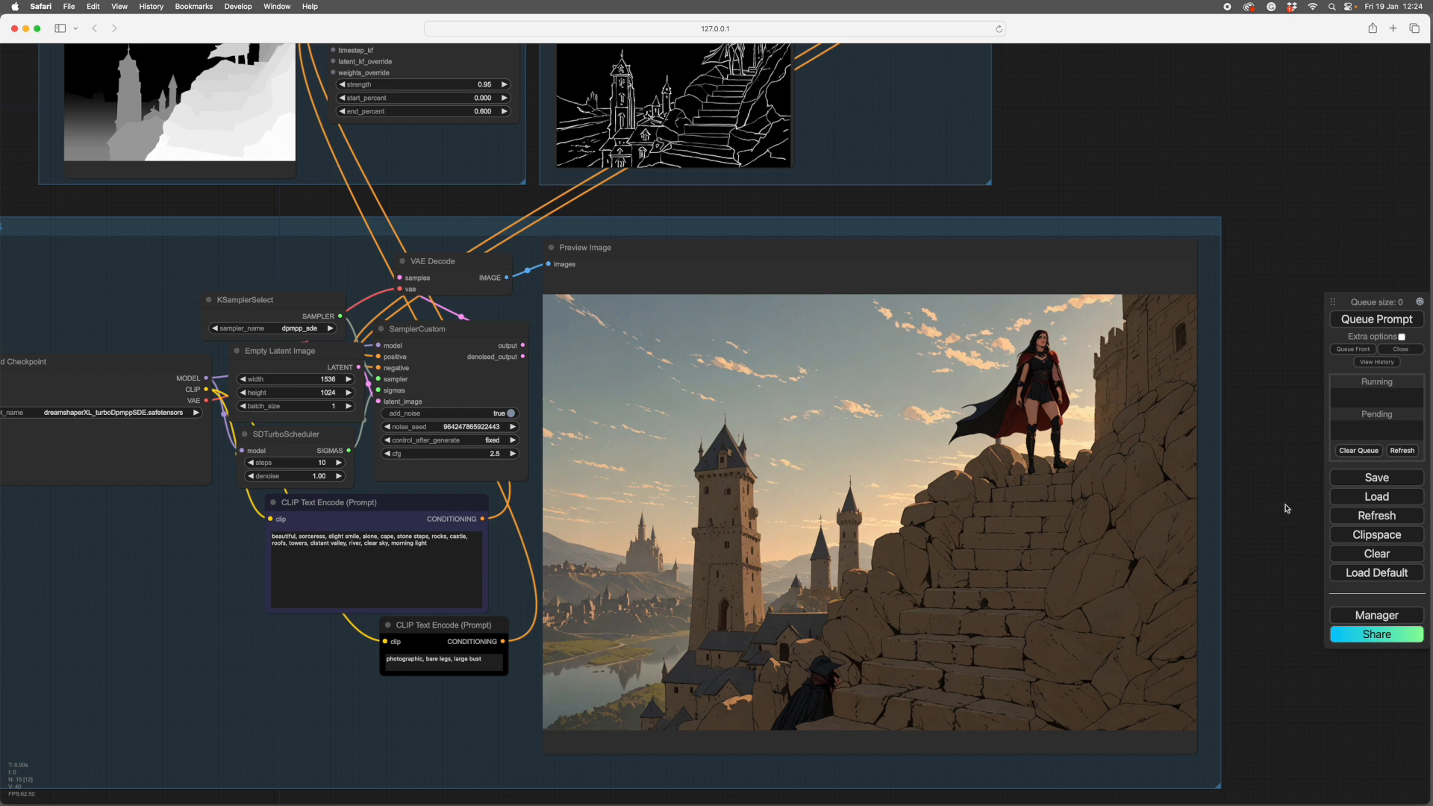
{"action": "scroll", "coordinate": [1279, 452], "scroll_direction": "down", "scroll_amount": 2}
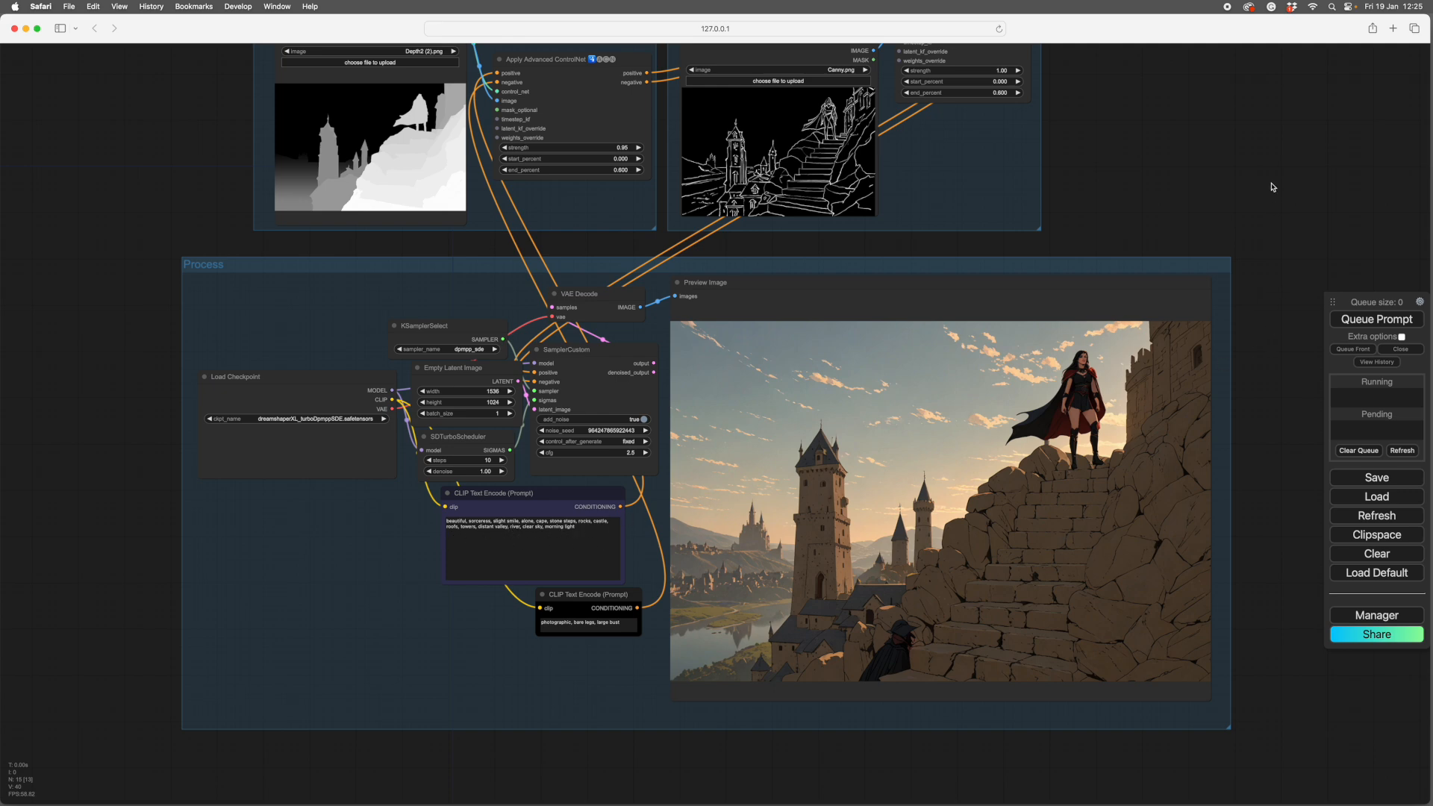
{"action": "scroll", "coordinate": [1273, 188], "scroll_direction": "down", "scroll_amount": 2}
{"action": "left_click_drag", "start_coordinate": [1301, 214], "coordinate": [1127, 304]}
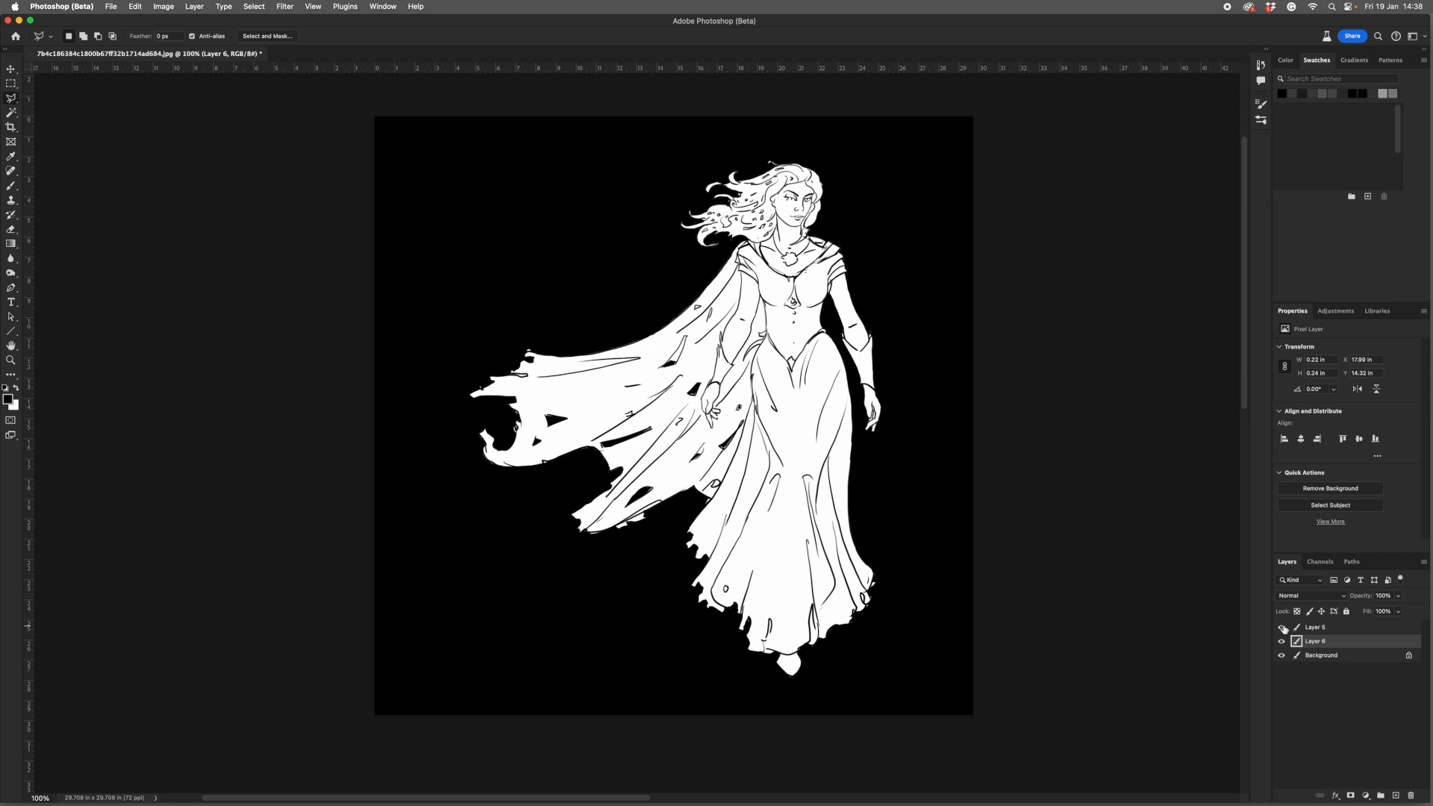
In Photoshop, toggle the top line-art layer of the caped woman to compare her inked lines with the white silhouette beneath.
{"action": "left_click", "coordinate": [1283, 628]}
{"action": "left_click", "coordinate": [1283, 628]}
{"action": "left_click", "coordinate": [1282, 628]}
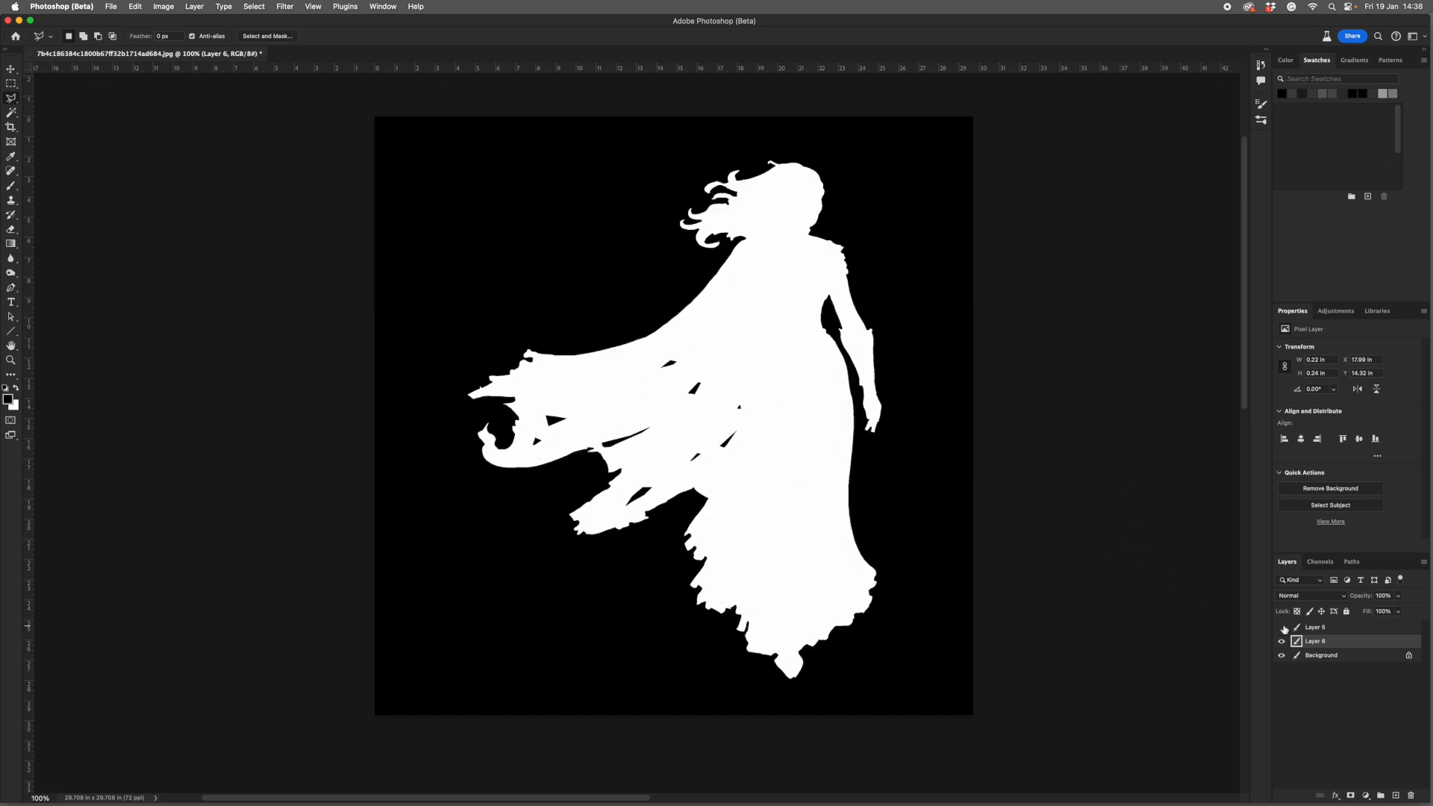
{"action": "left_click", "coordinate": [1283, 628]}
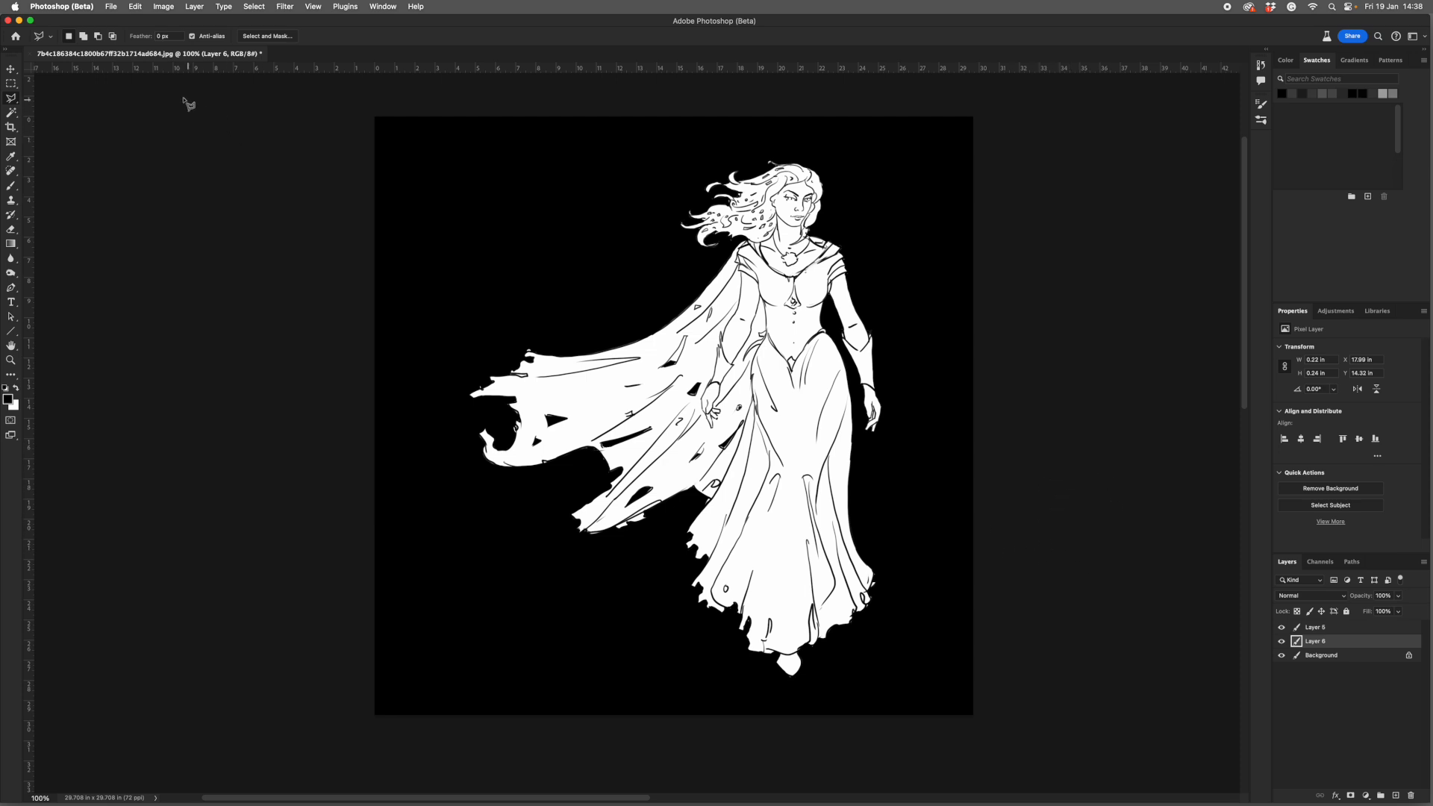
Open the recent file Master.psd alongside the character document.
{"action": "left_click", "coordinate": [110, 6]}
{"action": "mouse_move", "coordinate": [134, 64]}
{"action": "left_click", "coordinate": [386, 112]}
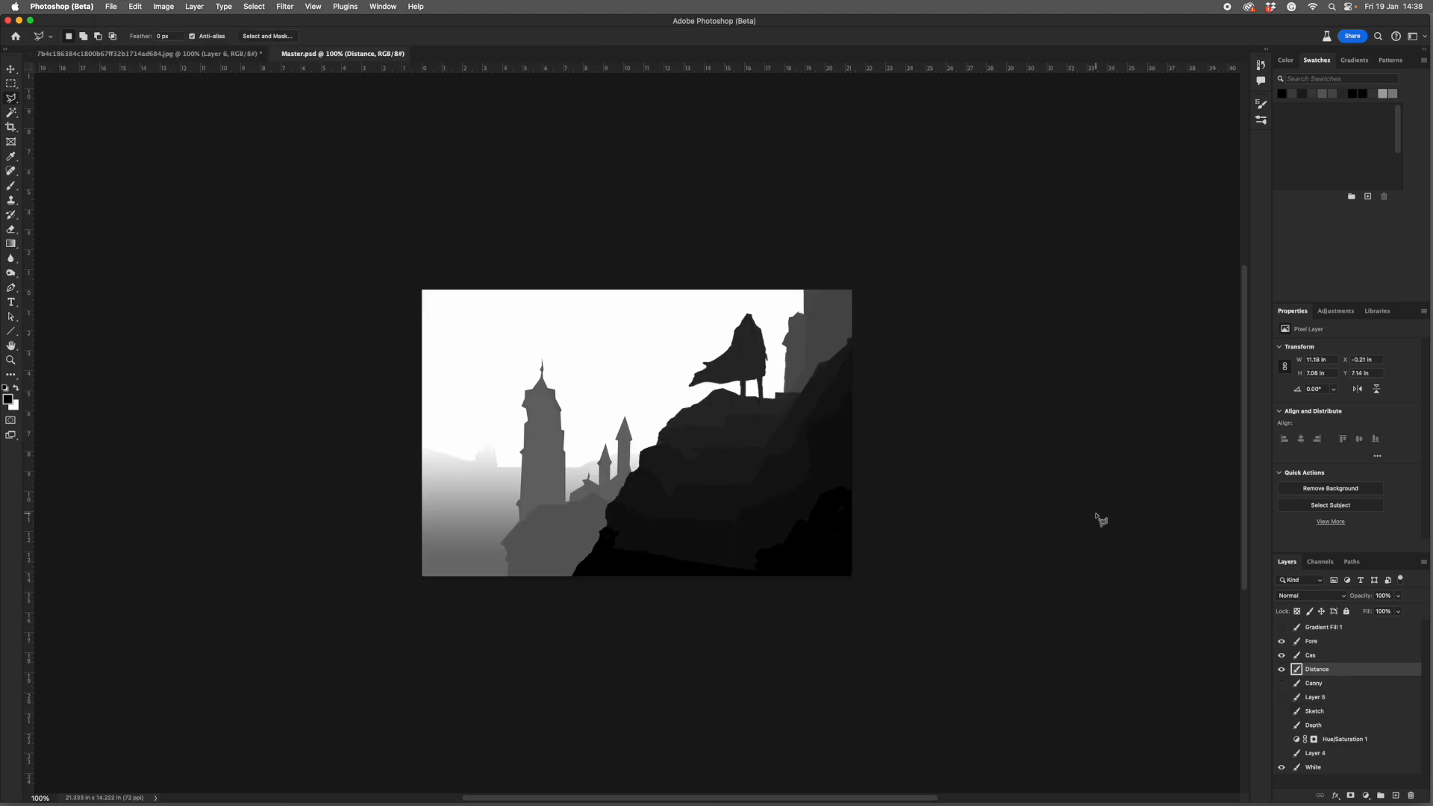
Lighten the Cas layer using Hue/Saturation with a Lightness of +11.
{"action": "left_click", "coordinate": [1336, 655]}
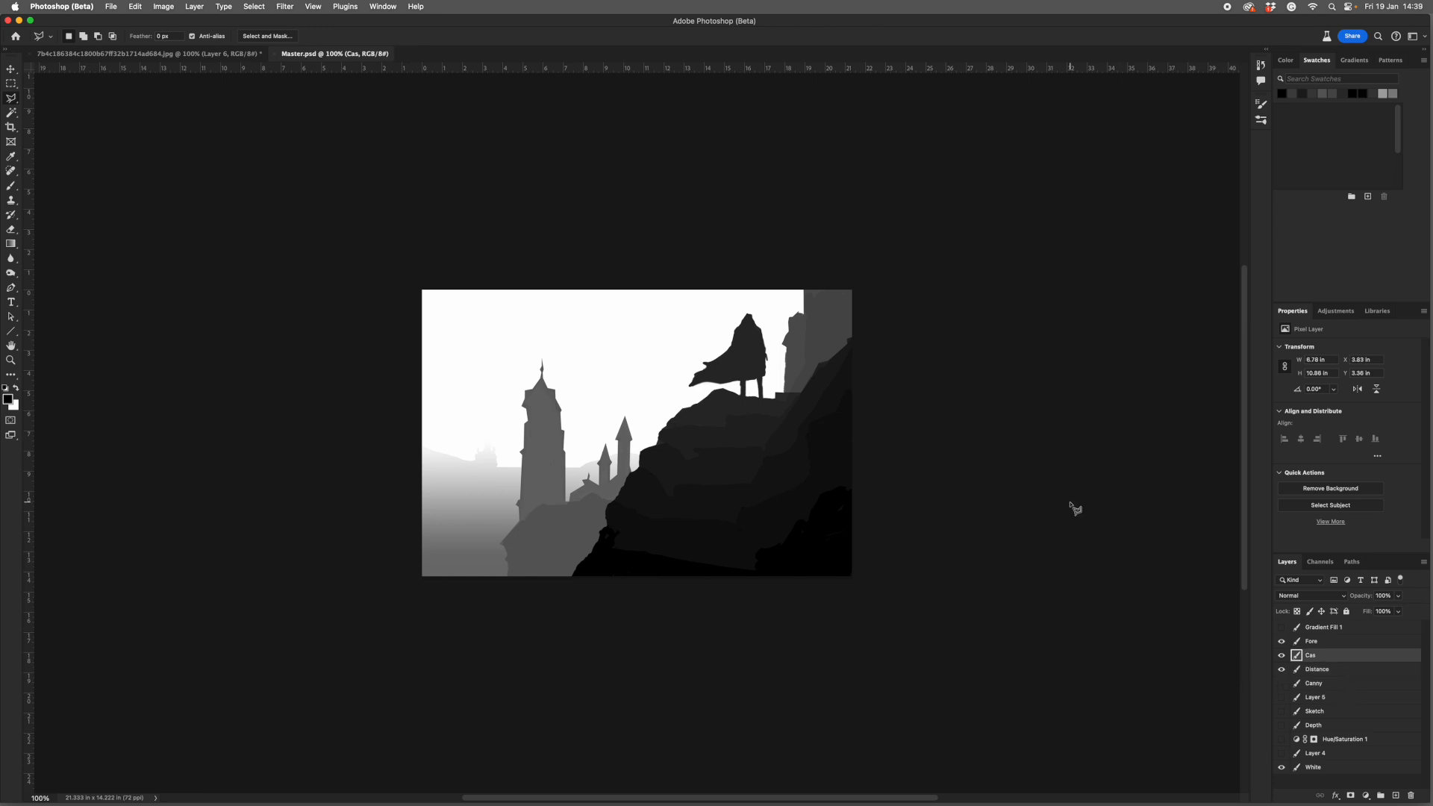
{"action": "key", "text": "super+u"}
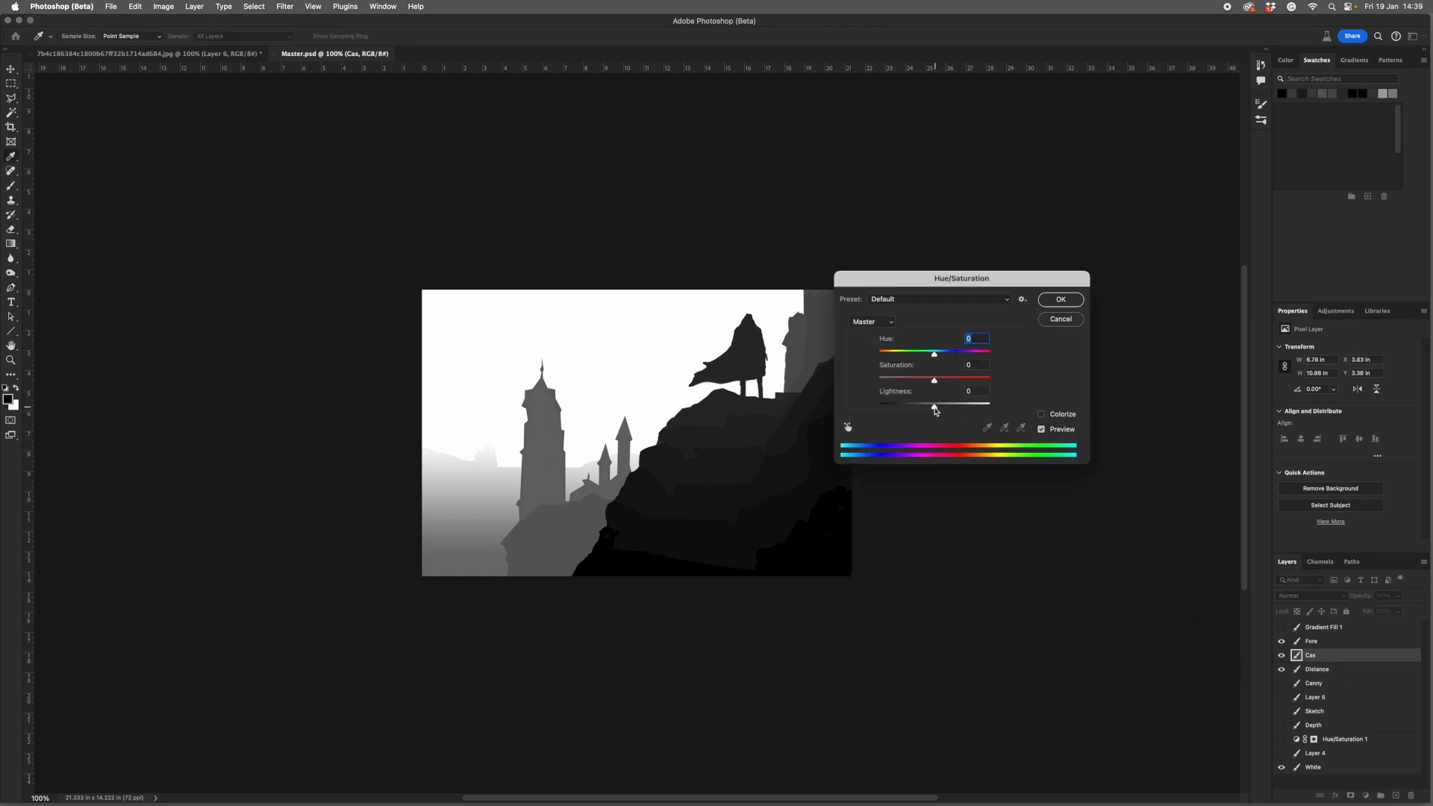
{"action": "left_click_drag", "start_coordinate": [935, 409], "coordinate": [940, 407]}
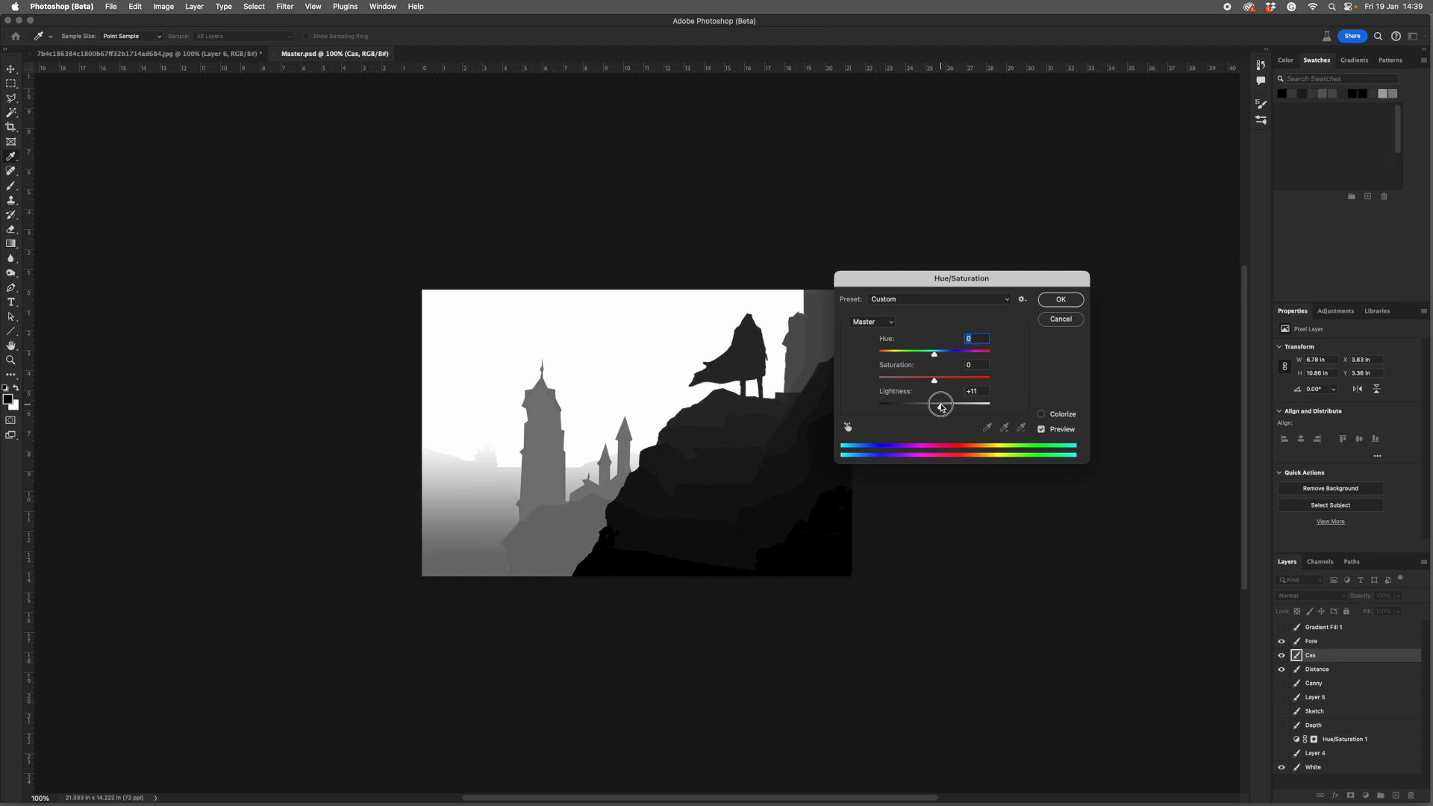
{"action": "key", "text": "Return"}
Lighten the Distance layer using Hue/Saturation with a Lightness of +8.
{"action": "left_click", "coordinate": [1332, 669]}
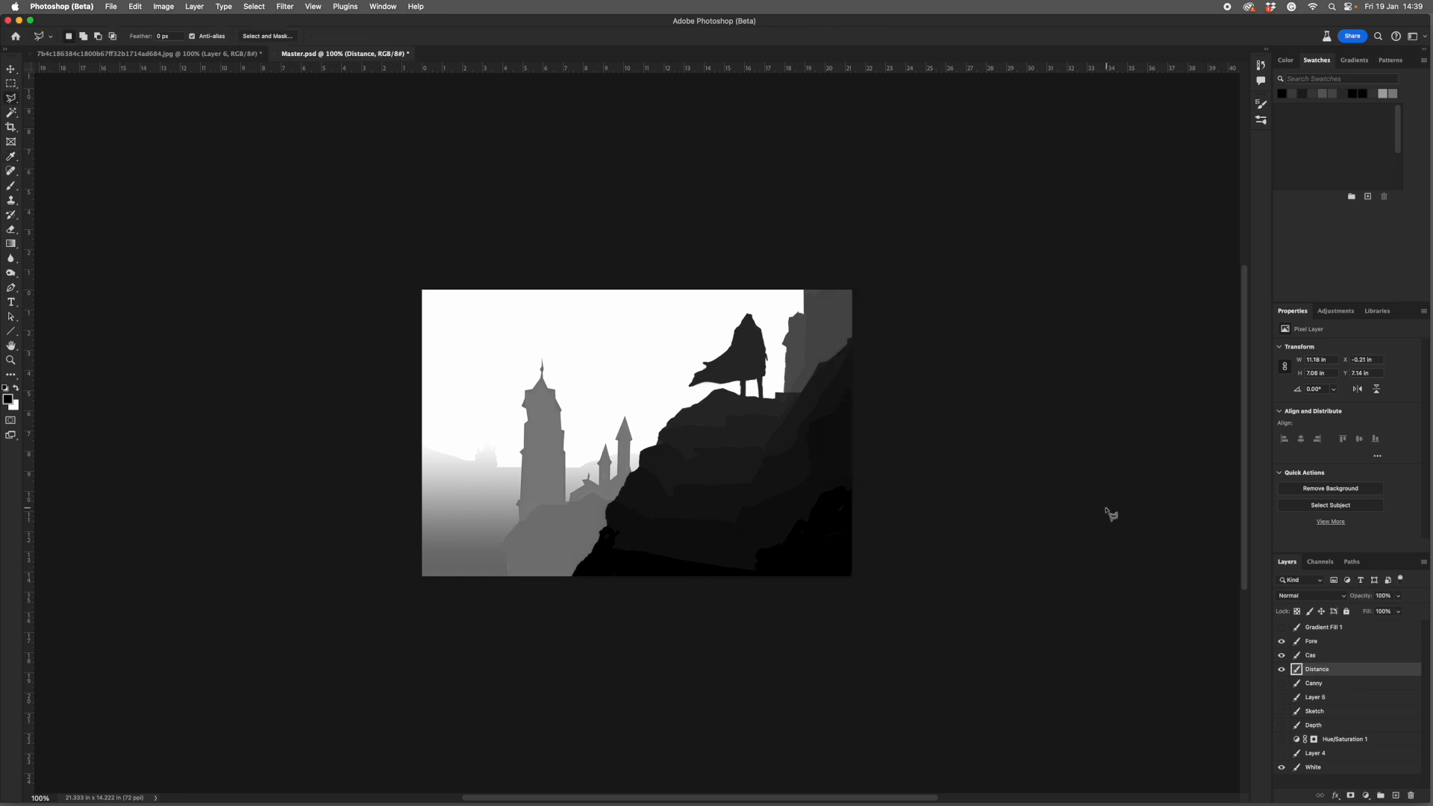
{"action": "key", "text": "super+u"}
{"action": "left_click_drag", "start_coordinate": [933, 405], "coordinate": [935, 408]}
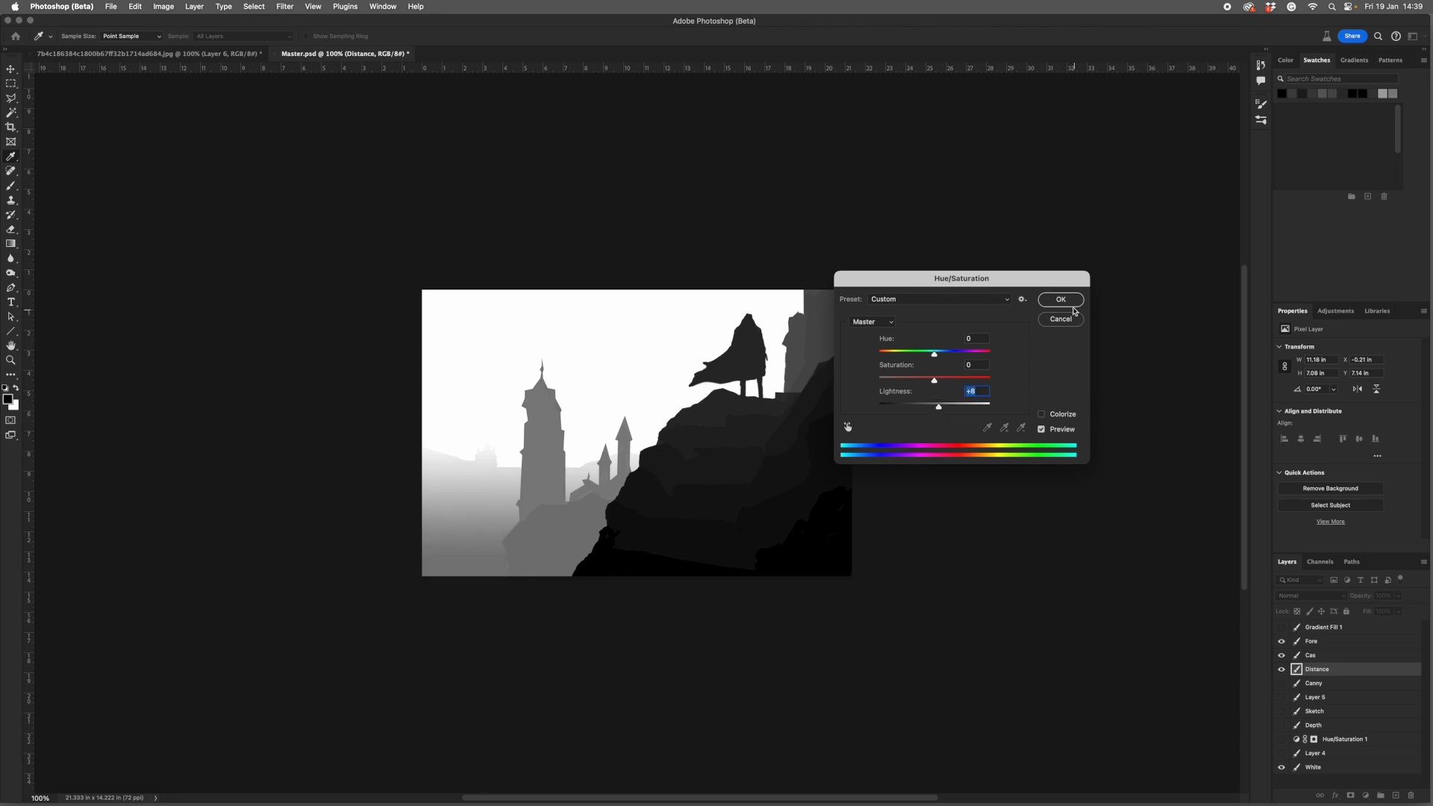
{"action": "left_click", "coordinate": [1072, 303]}
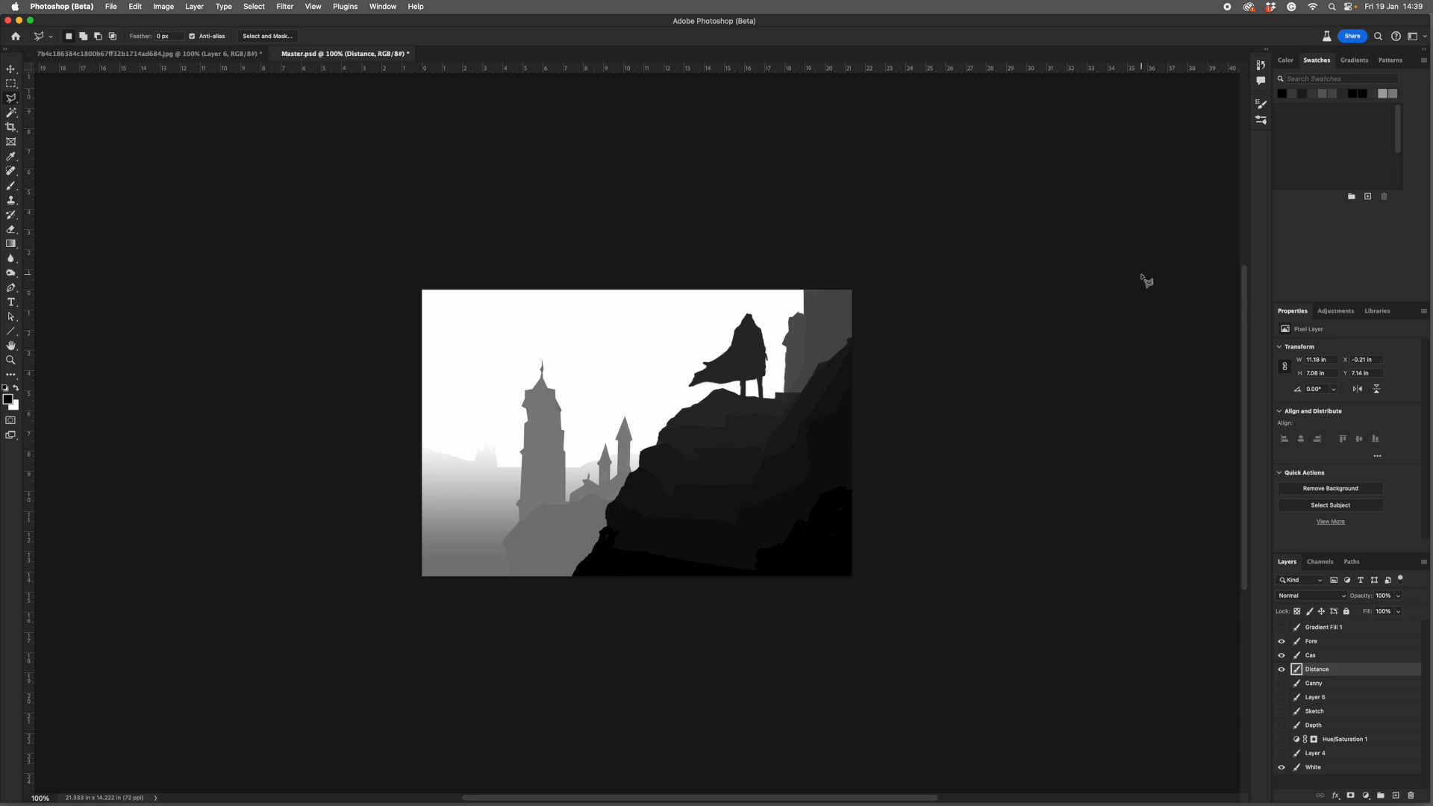
Select the small cloaked figure on the Fore layer, delete it and clear the selection.
{"action": "left_click", "coordinate": [1324, 640]}
{"action": "left_click", "coordinate": [768, 399], "text": "super"}
{"action": "mouse_move", "coordinate": [768, 391]}
{"action": "left_mouse_down"}
{"action": "mouse_move", "coordinate": [562, 366]}
{"action": "mouse_move", "coordinate": [662, 198]}
{"action": "mouse_move", "coordinate": [783, 246]}
{"action": "mouse_move", "coordinate": [769, 373]}
{"action": "left_mouse_up"}
{"action": "key", "text": "Delete"}
{"action": "key", "text": "ctrl+d"}
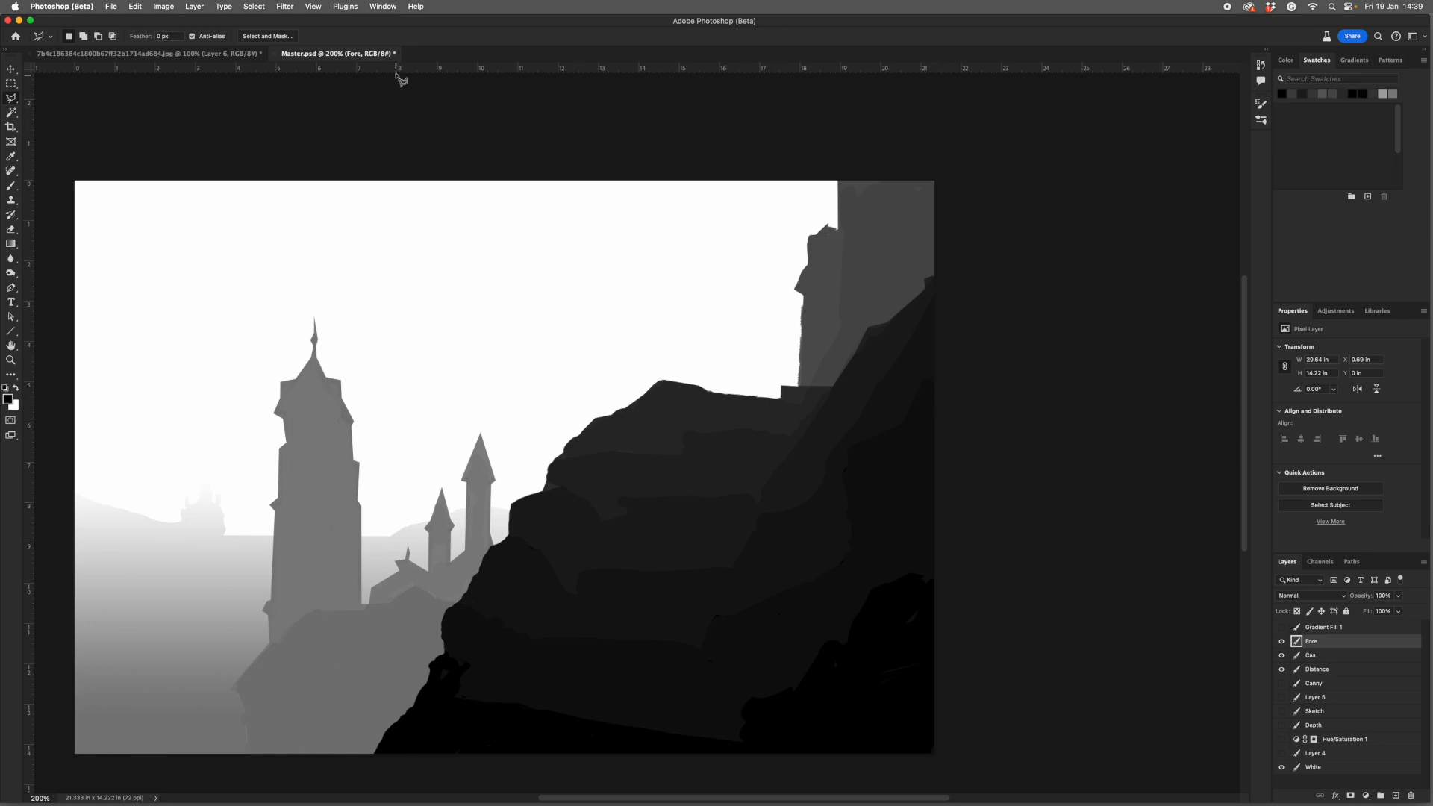
Bring both the line-art and silhouette layers of the caped woman from the character document into Master.psd.
{"action": "key", "text": "ctrl+Tab"}
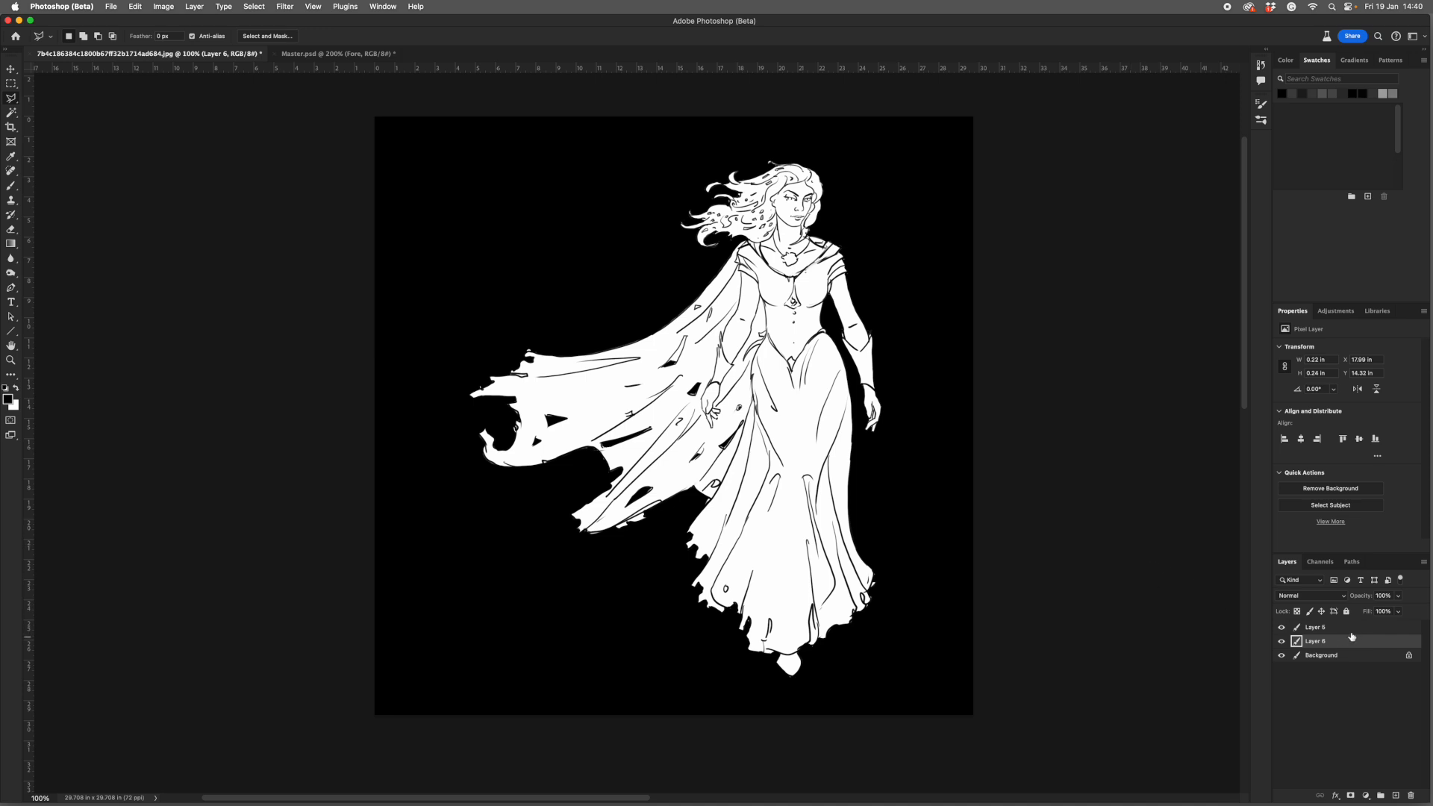
{"action": "left_click", "coordinate": [1347, 631], "text": "shift"}
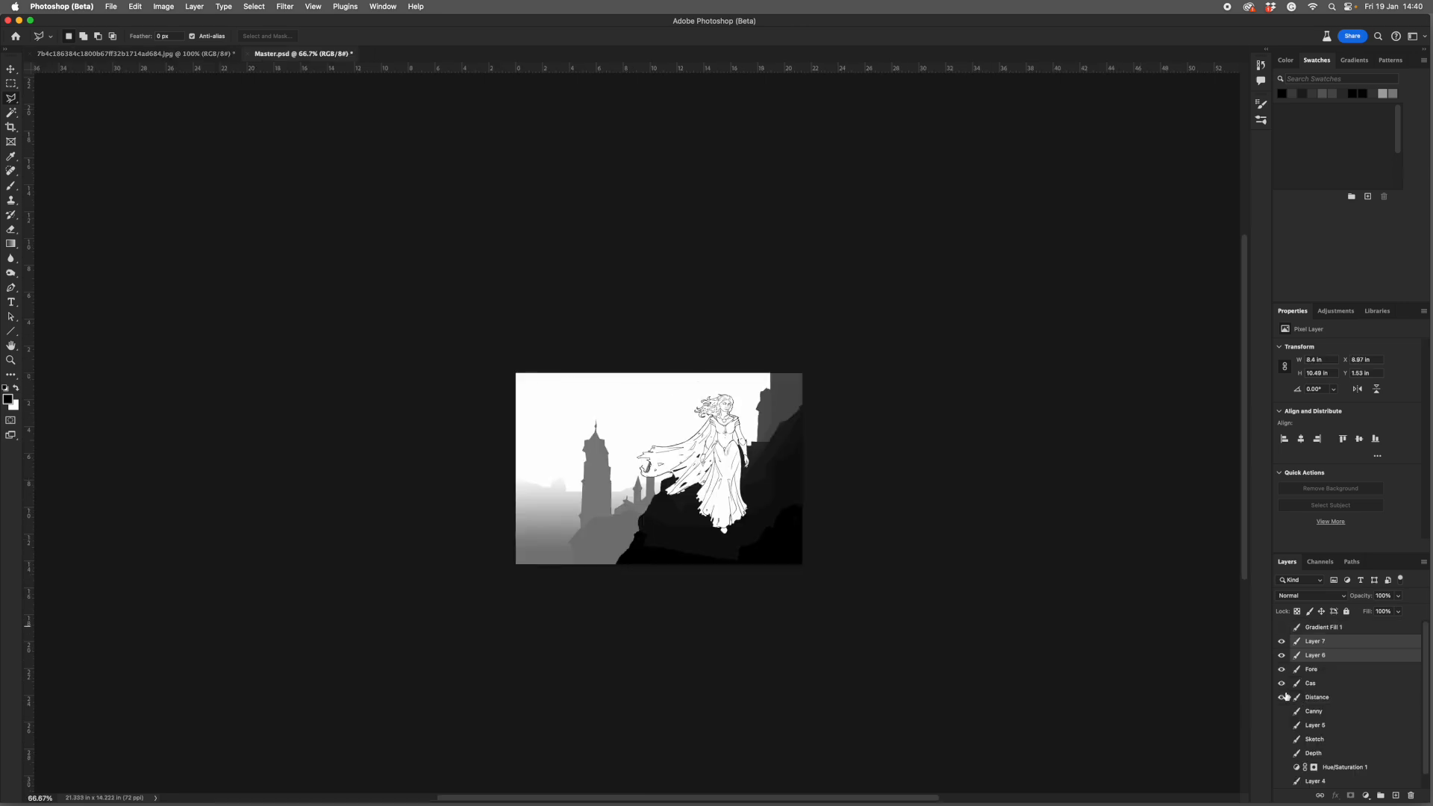
Show the Canny line art with the two new figure layers, and move both figure layers down and left onto the steps.
{"action": "left_click", "coordinate": [1281, 710], "text": "alt"}
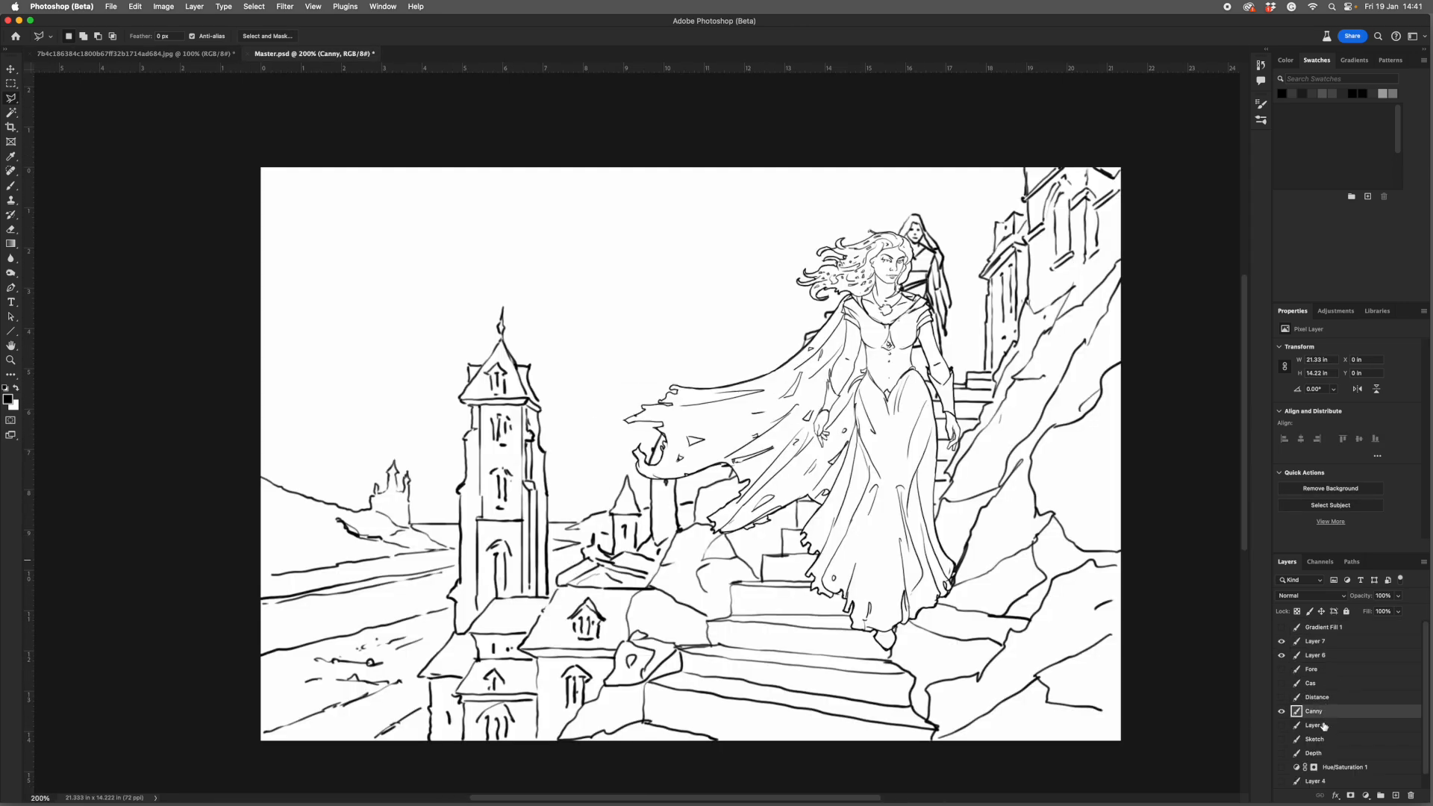
{"action": "left_click", "coordinate": [1328, 641]}
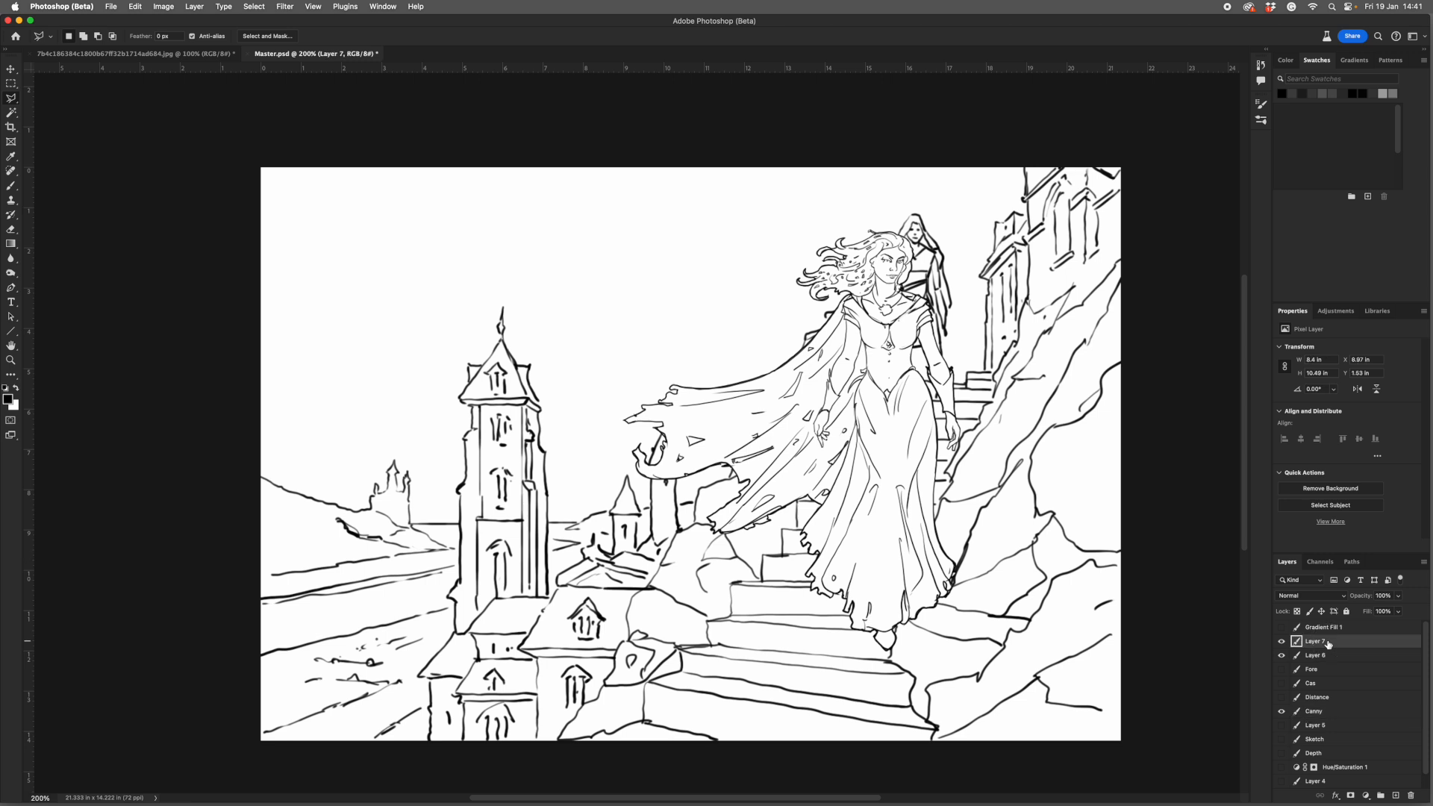
{"action": "left_click", "coordinate": [1314, 655], "text": "shift"}
{"action": "key", "text": "v"}
{"action": "left_click_drag", "start_coordinate": [927, 579], "coordinate": [895, 602]}
Erase the old small figure behind the new woman from the Canny layer.
{"action": "left_click", "coordinate": [1313, 711]}
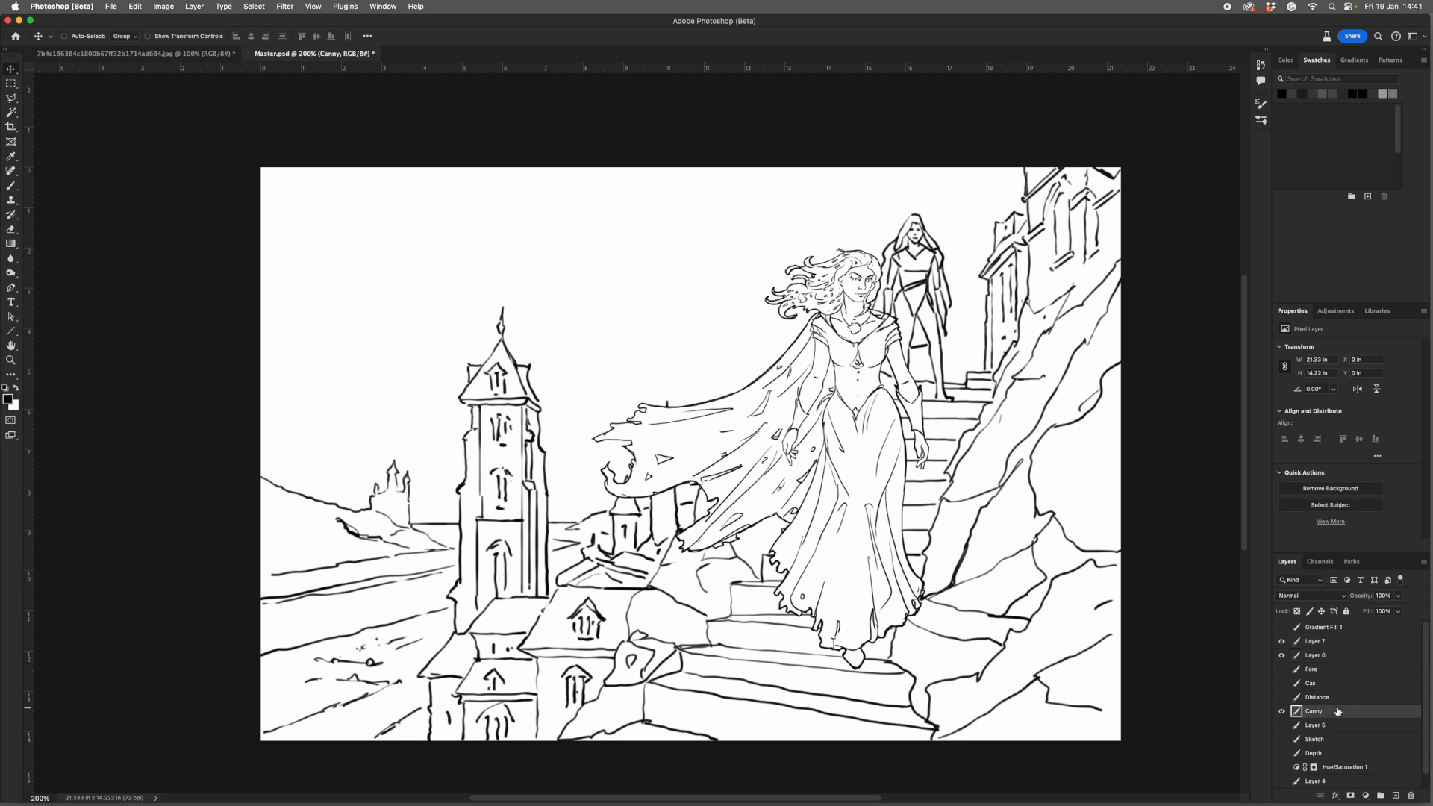
{"action": "key", "text": "e"}
{"action": "mouse_move", "coordinate": [944, 296]}
{"action": "left_mouse_down"}
{"action": "mouse_move", "coordinate": [945, 220]}
{"action": "mouse_move", "coordinate": [915, 266]}
{"action": "mouse_move", "coordinate": [888, 238]}
{"action": "mouse_move", "coordinate": [879, 283]}
{"action": "left_mouse_up"}
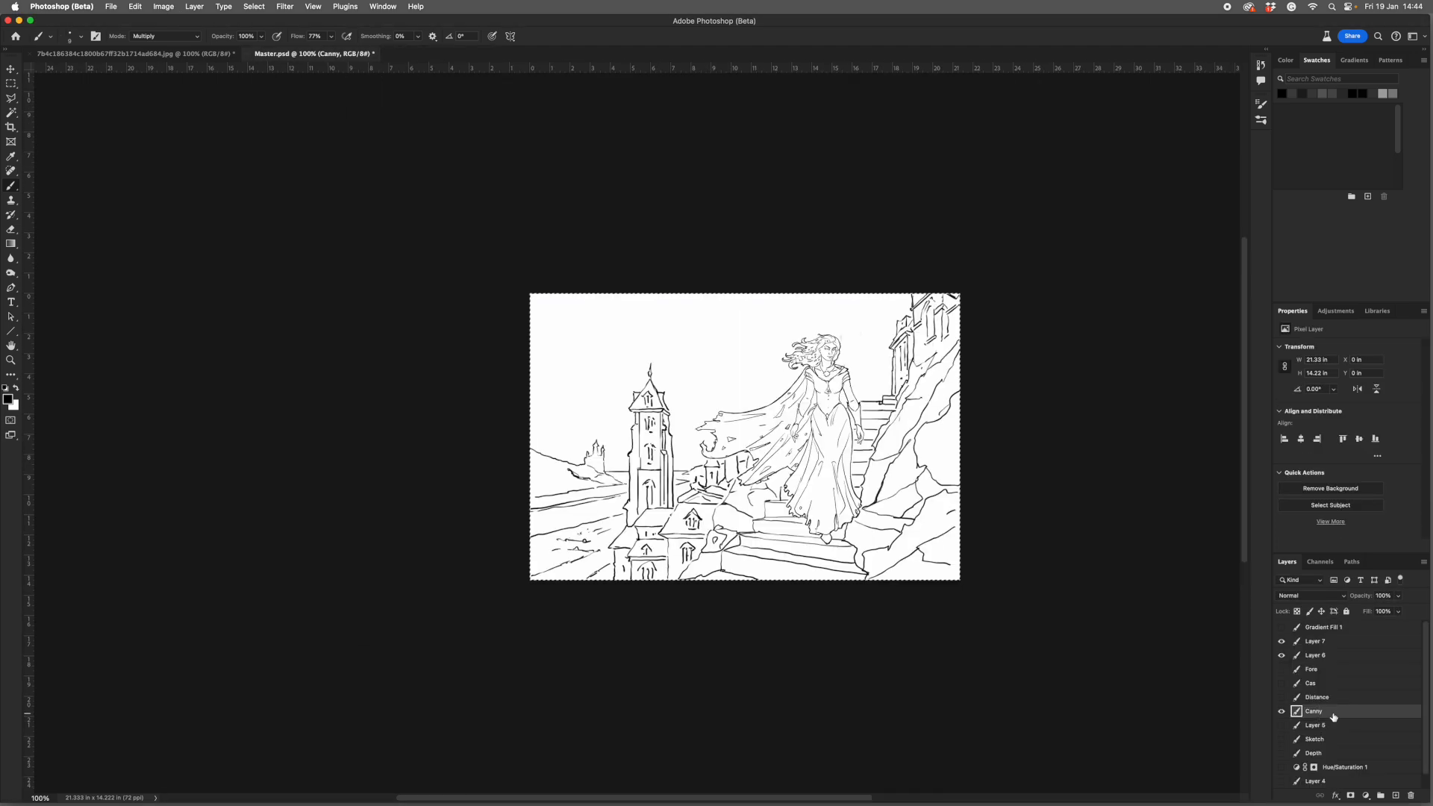
Hide the woman's line art on Layer 7 and show the Fore, Cas and Distance depth layers.
{"action": "left_click", "coordinate": [1281, 711]}
{"action": "left_click", "coordinate": [1281, 711]}
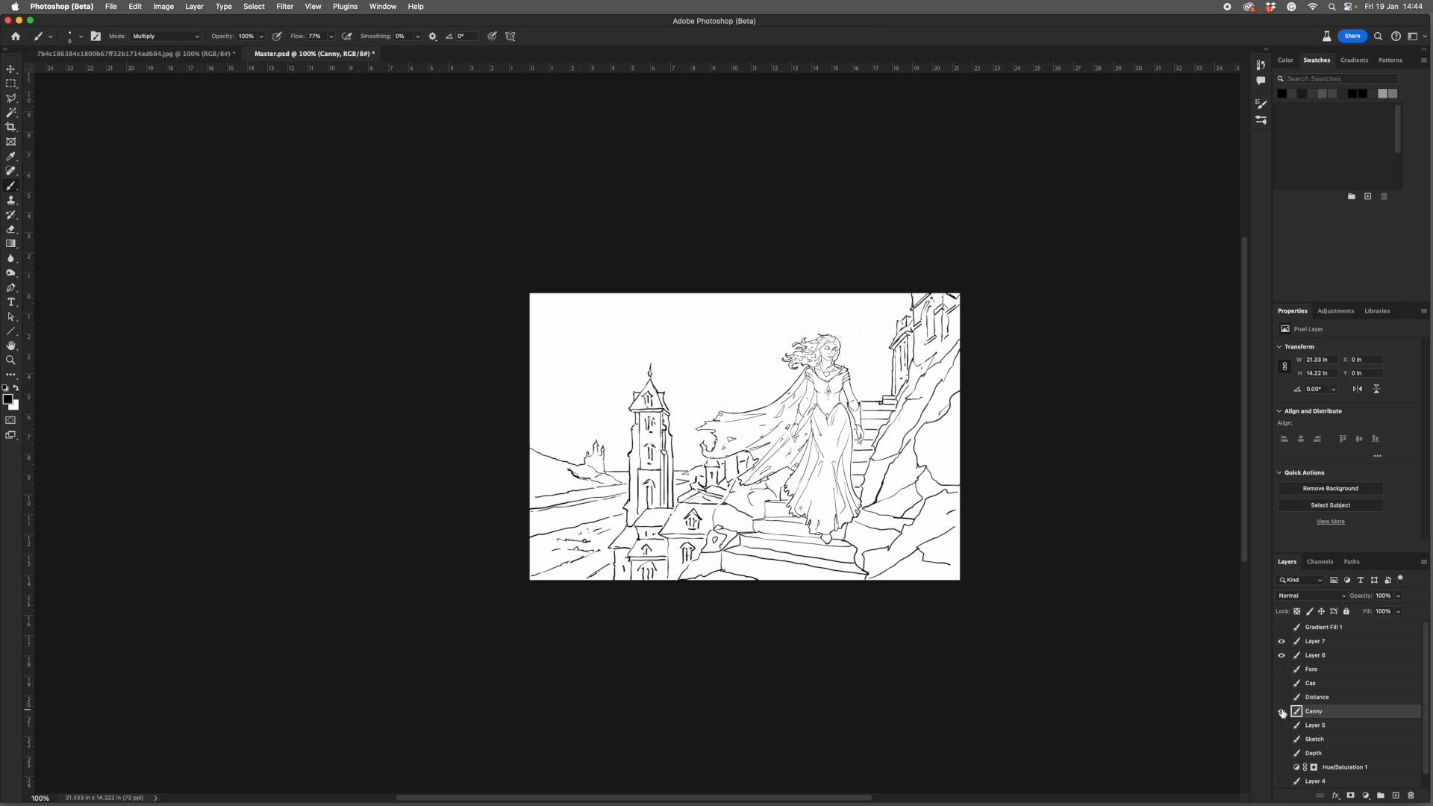
{"action": "left_click", "coordinate": [1281, 641]}
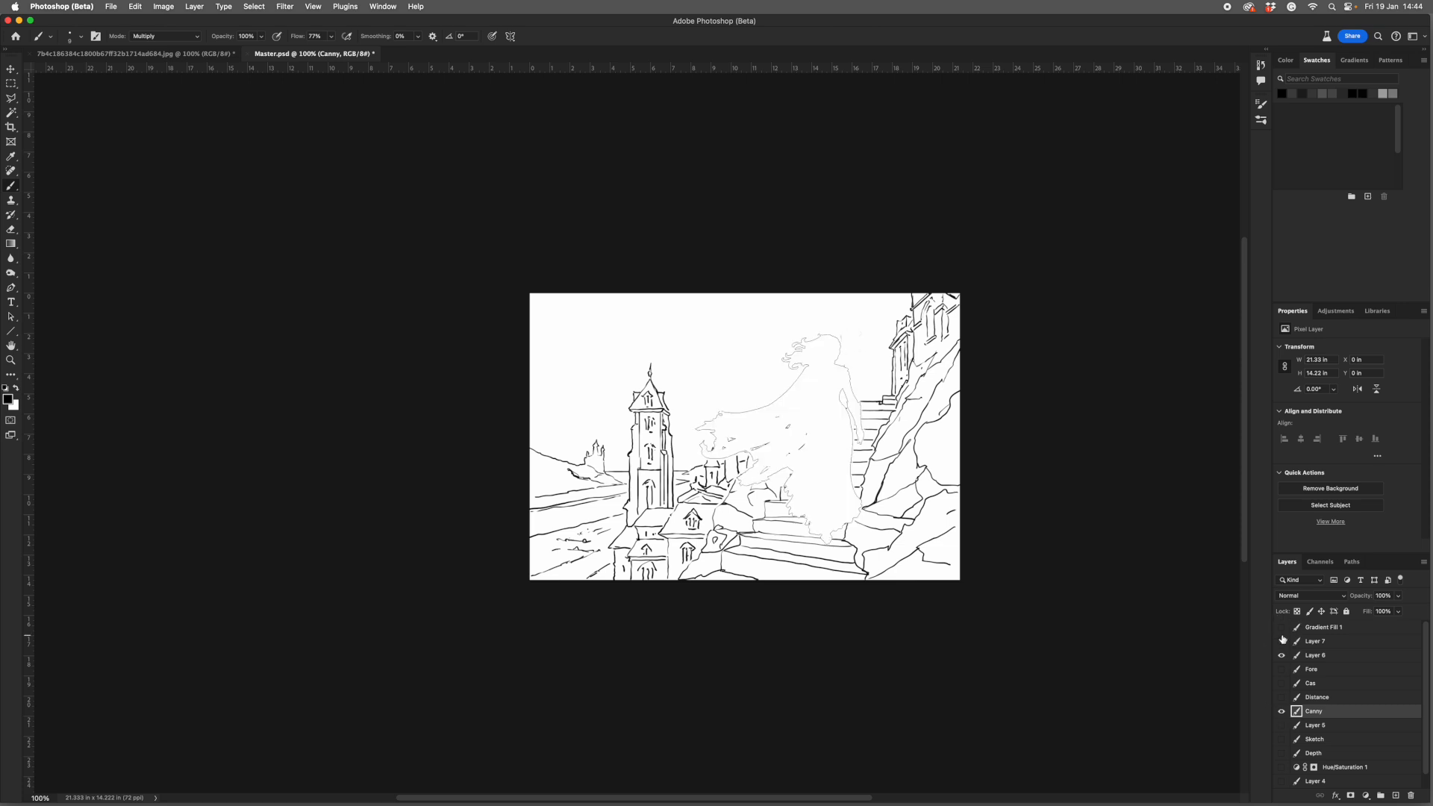
{"action": "left_click", "coordinate": [1281, 669]}
{"action": "left_click", "coordinate": [1281, 682]}
{"action": "left_click", "coordinate": [1281, 696]}
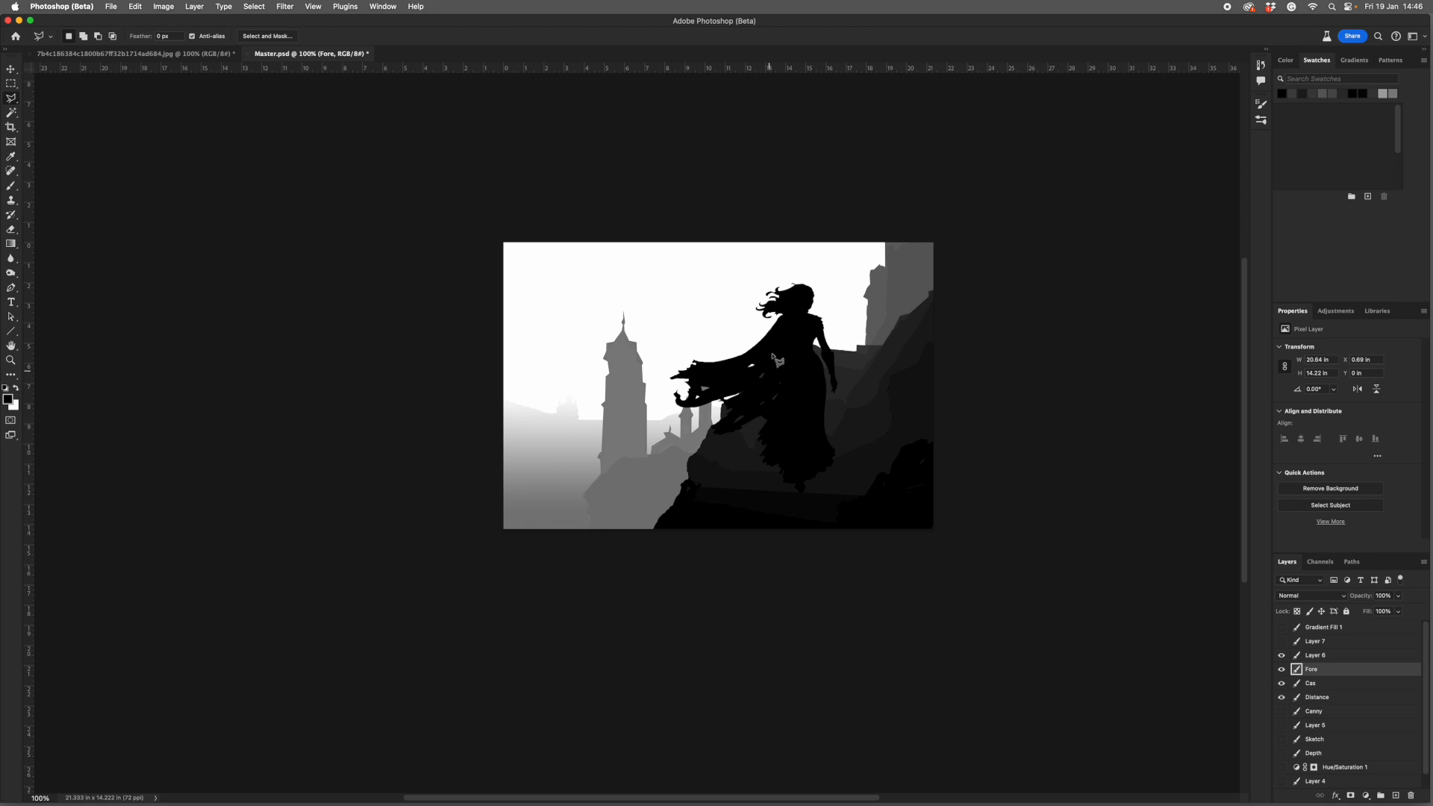
Save Master.psd and invert the merged depth image in the new document.
{"action": "scroll", "coordinate": [783, 373], "scroll_direction": "up", "scroll_amount": 3}
{"action": "key", "text": "b"}
{"action": "key", "text": "super+s"}
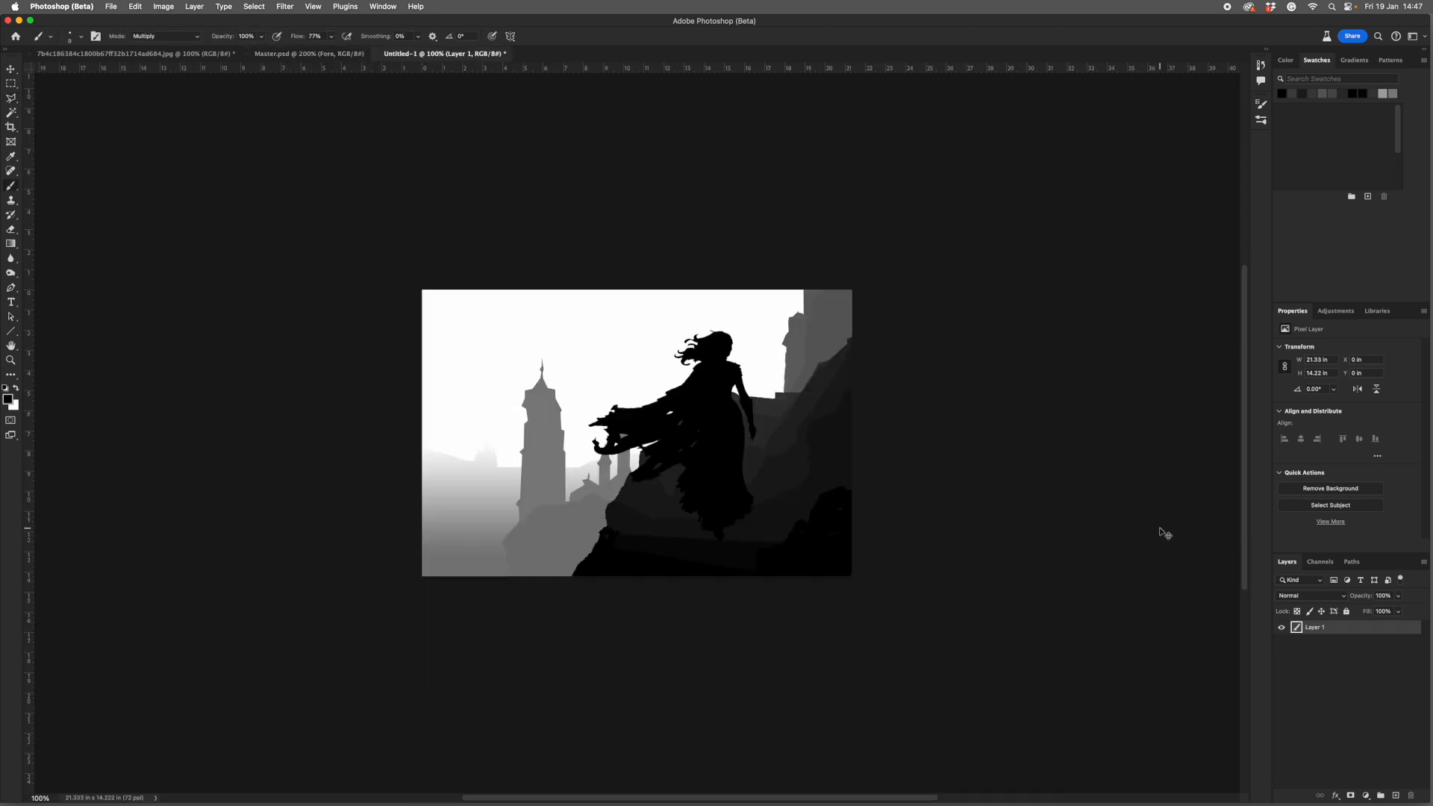
{"action": "key", "text": "super+i"}
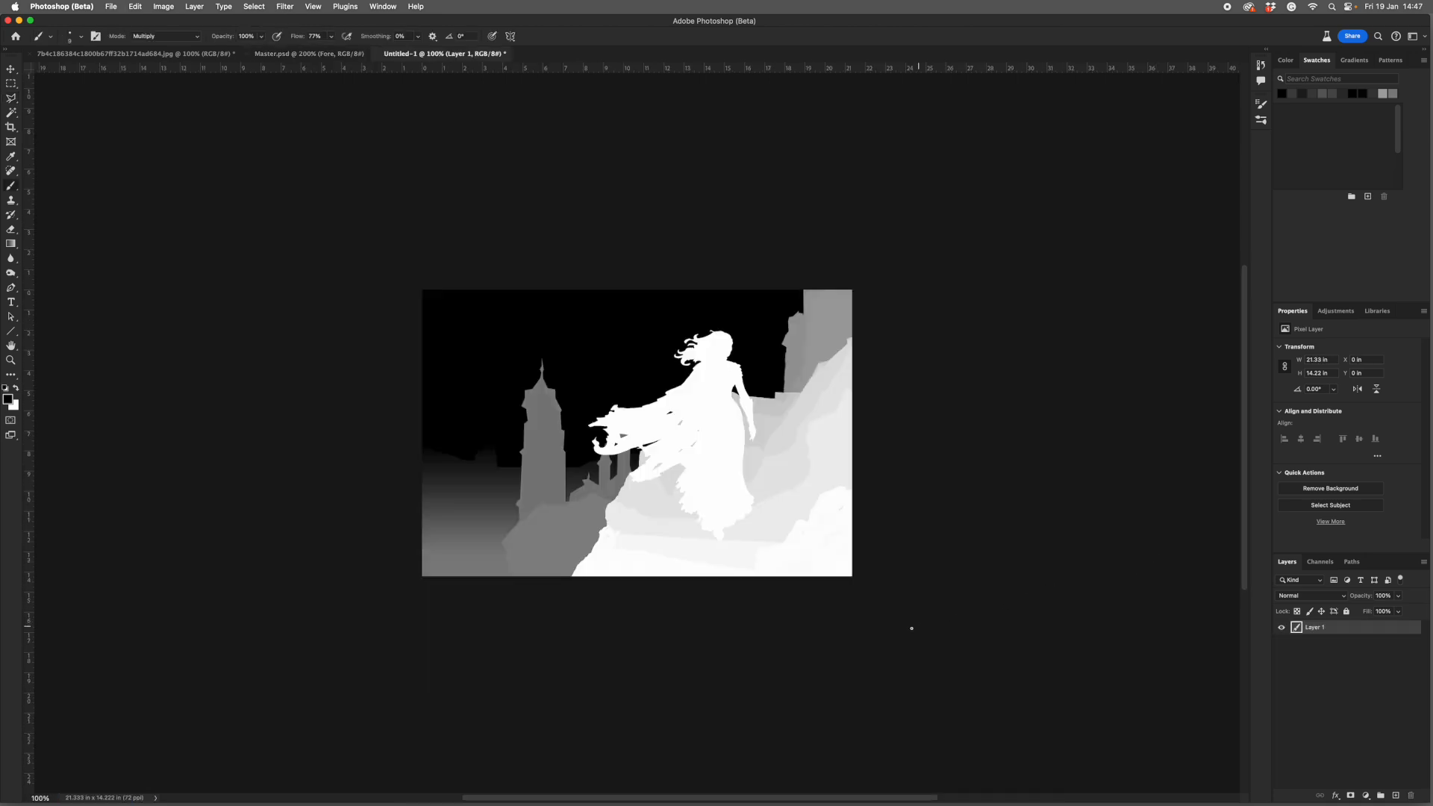
Select the woman's silhouette in the merged depth image and raise its lightness by 2 with Hue/Saturation.
{"action": "scroll", "coordinate": [777, 631], "scroll_direction": "up", "scroll_amount": 2}
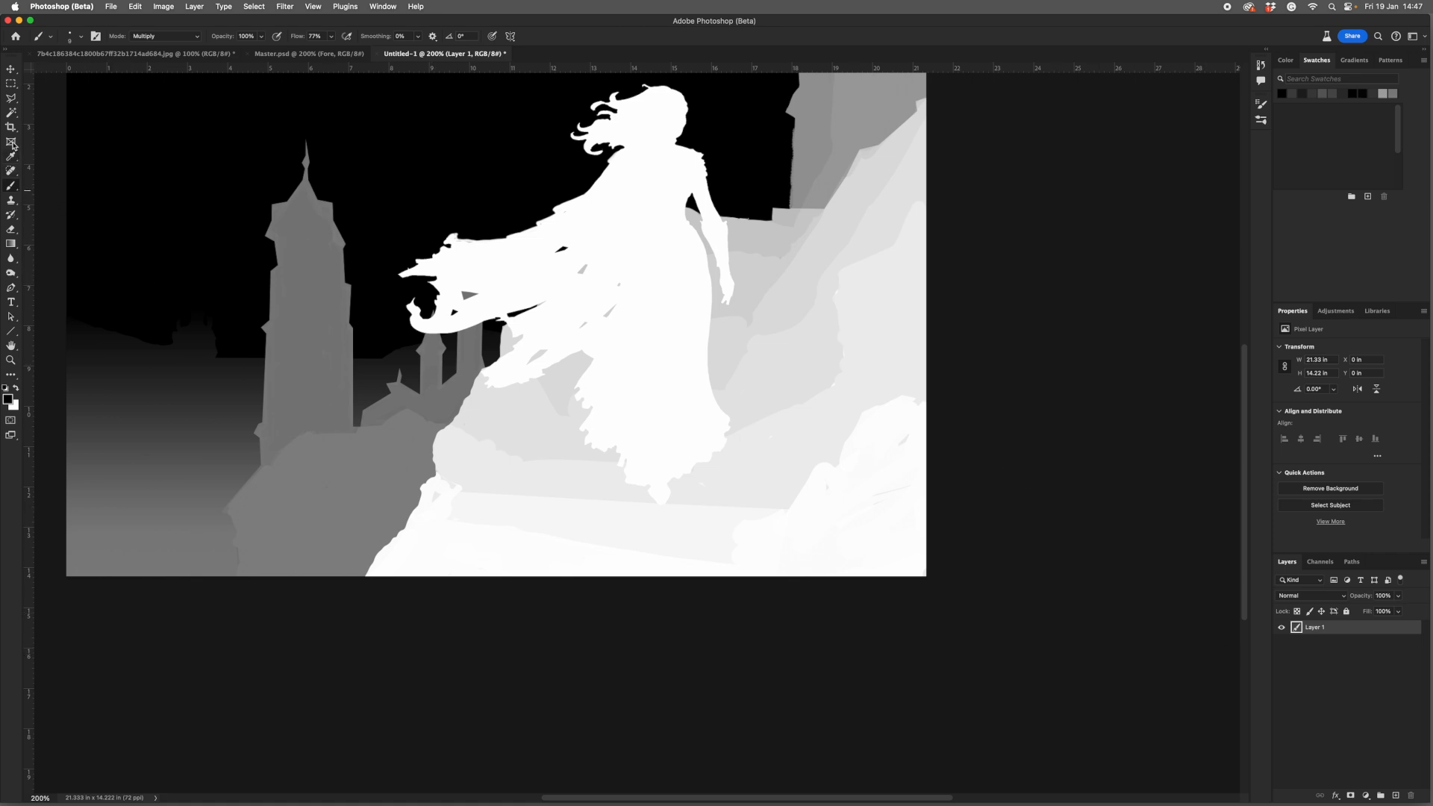
{"action": "left_click", "coordinate": [11, 113]}
{"action": "left_click", "coordinate": [657, 261]}
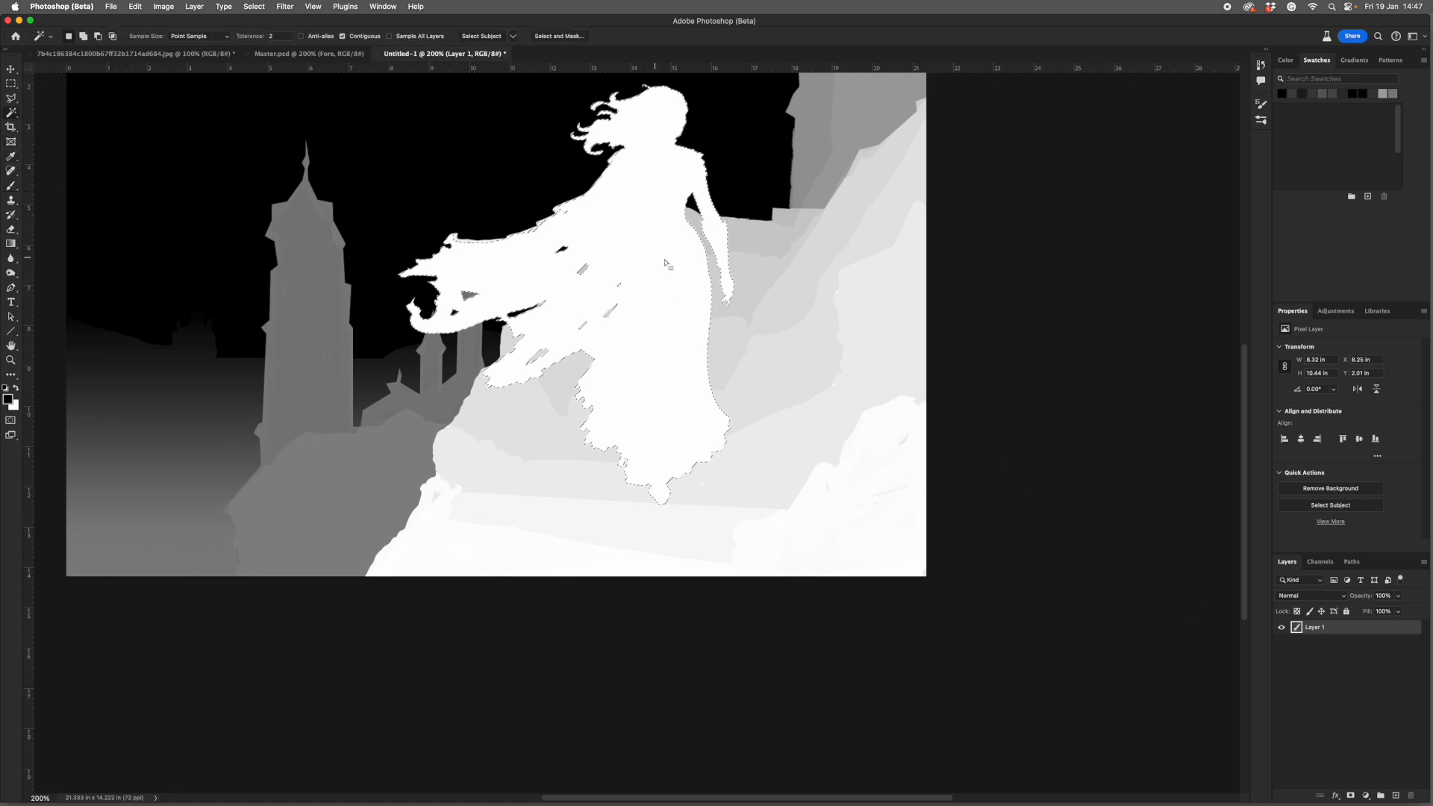
{"action": "key", "text": "super+u"}
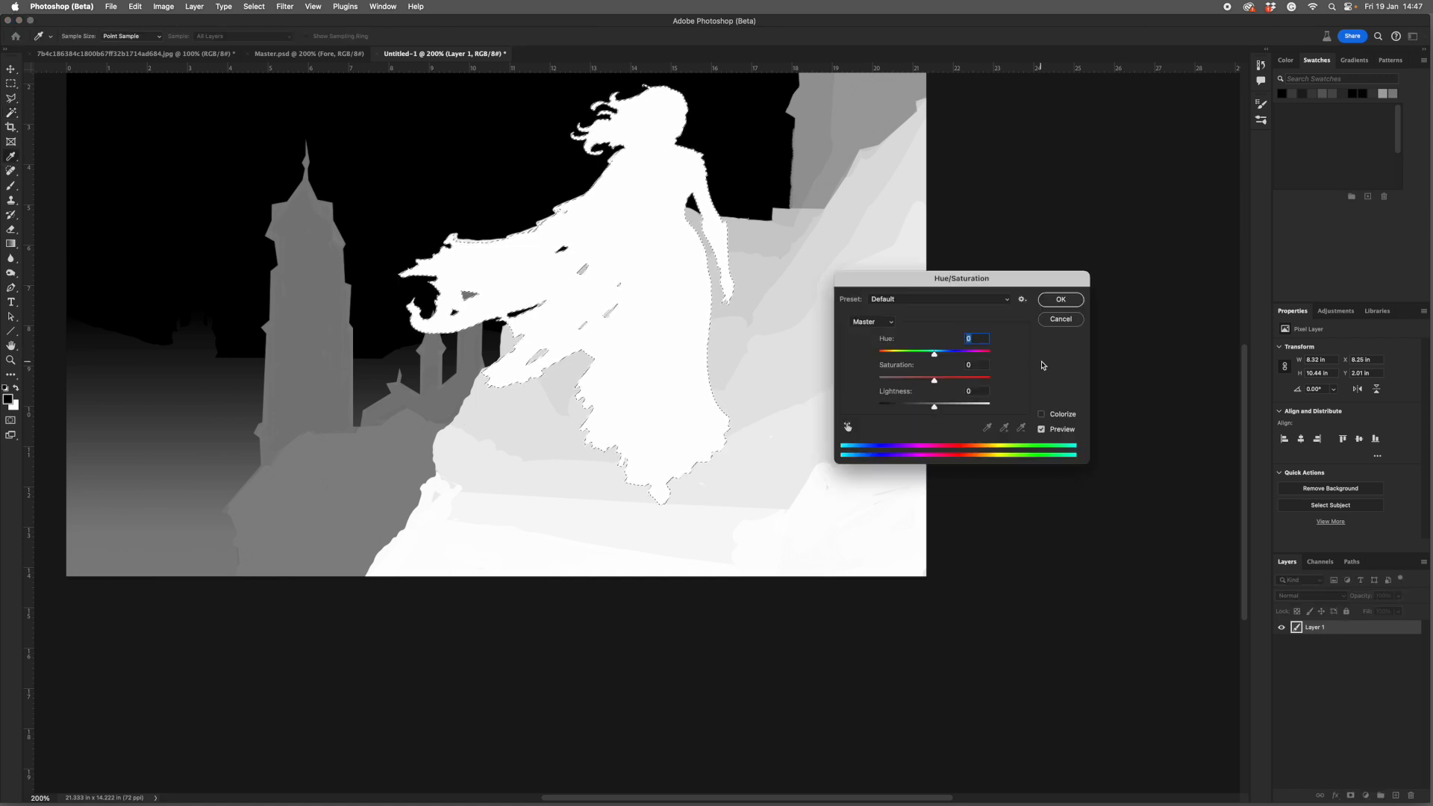
{"action": "left_click_drag", "start_coordinate": [934, 407], "coordinate": [937, 410]}
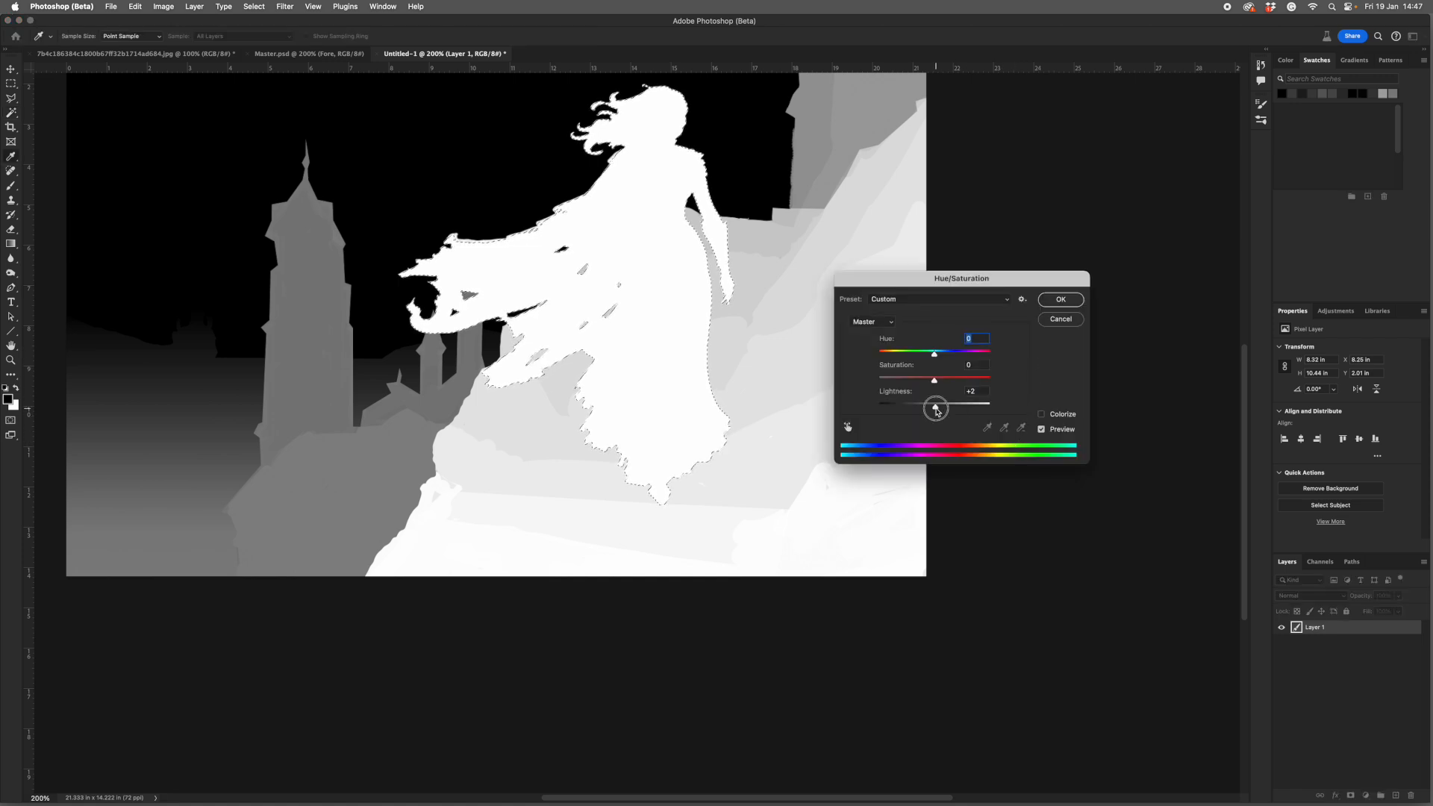
{"action": "key", "text": "Return"}
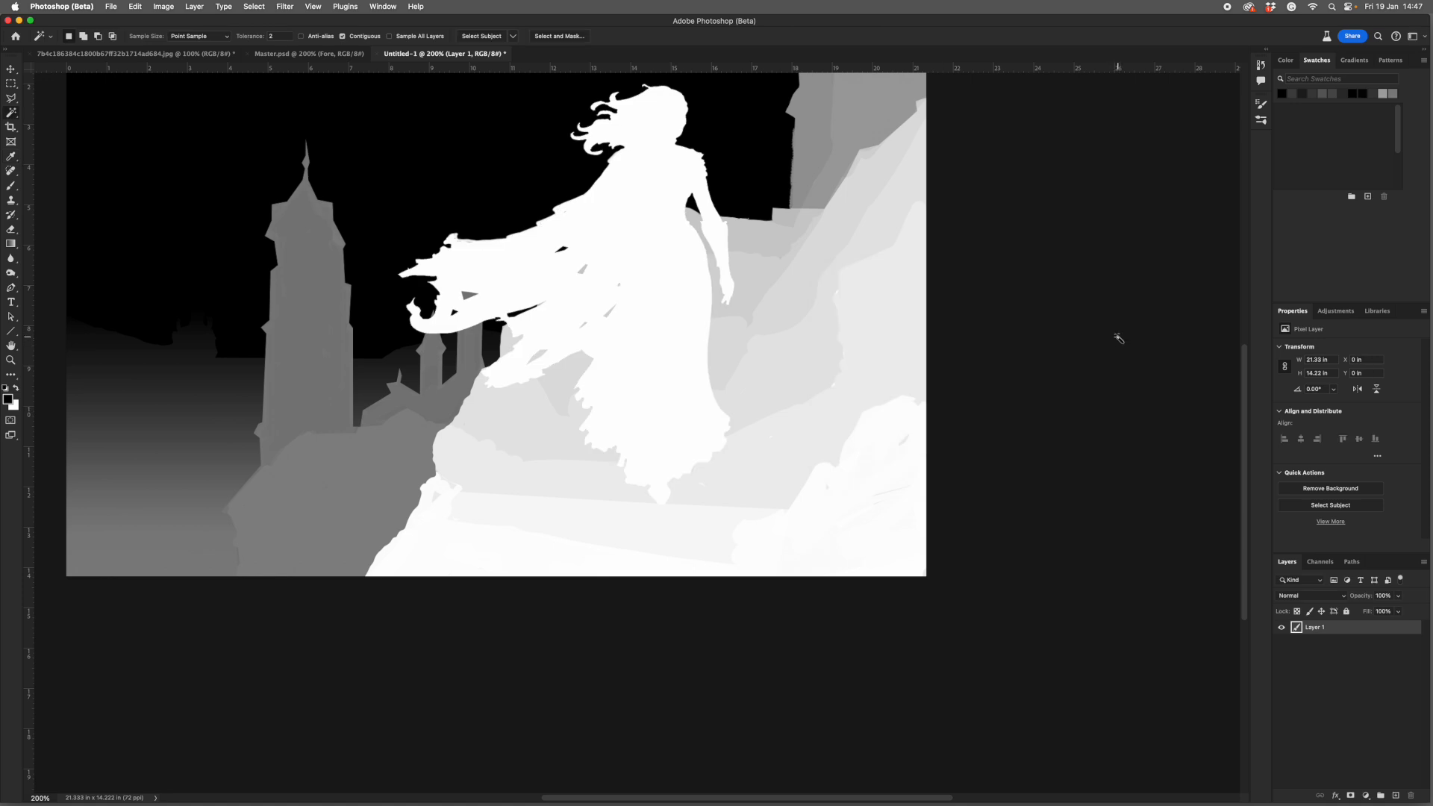
Flatten the inverted depth image into a single background layer.
{"action": "left_click", "coordinate": [194, 6]}
{"action": "left_click", "coordinate": [300, 430]}
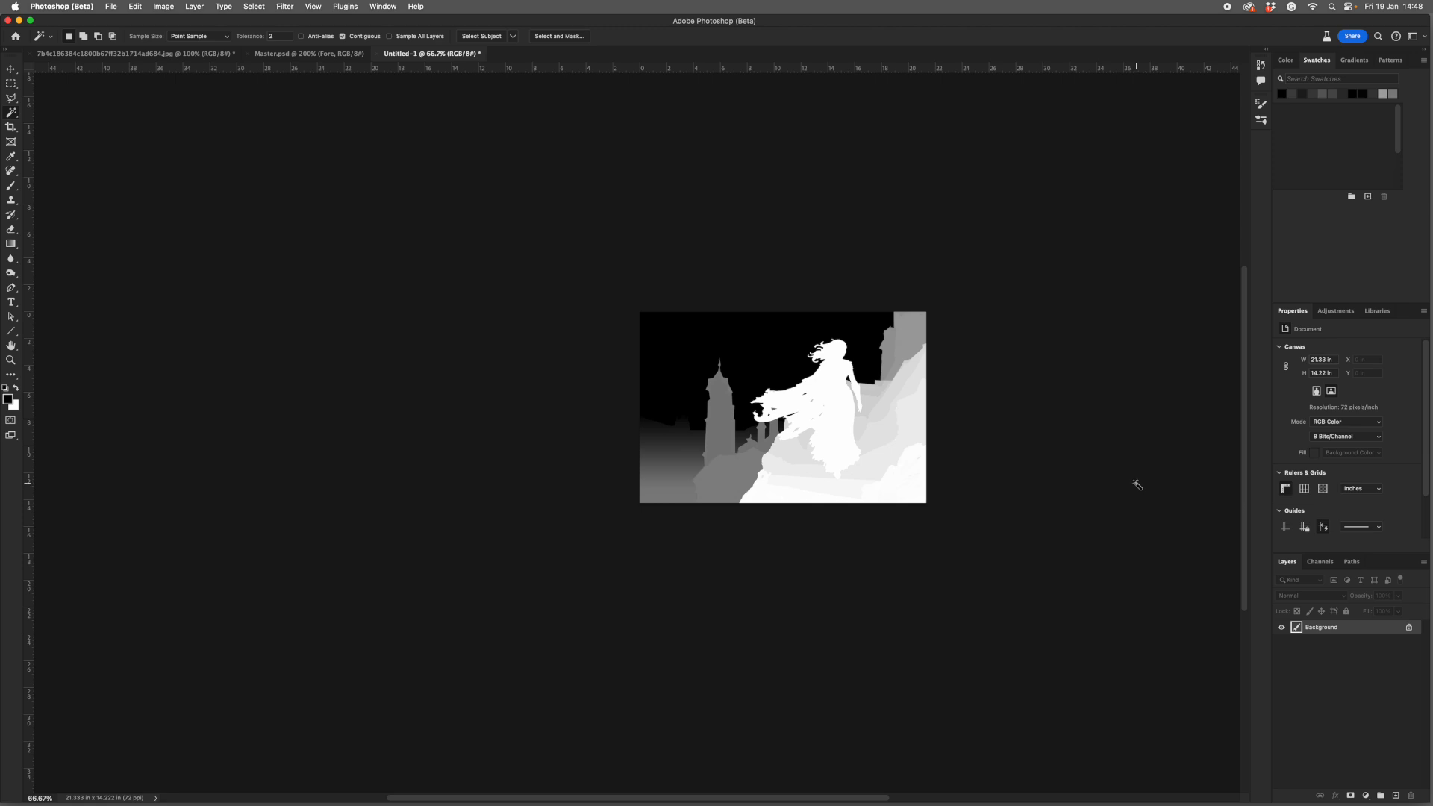
{"action": "key", "text": "super+equal"}
{"action": "key", "text": "super+equal"}
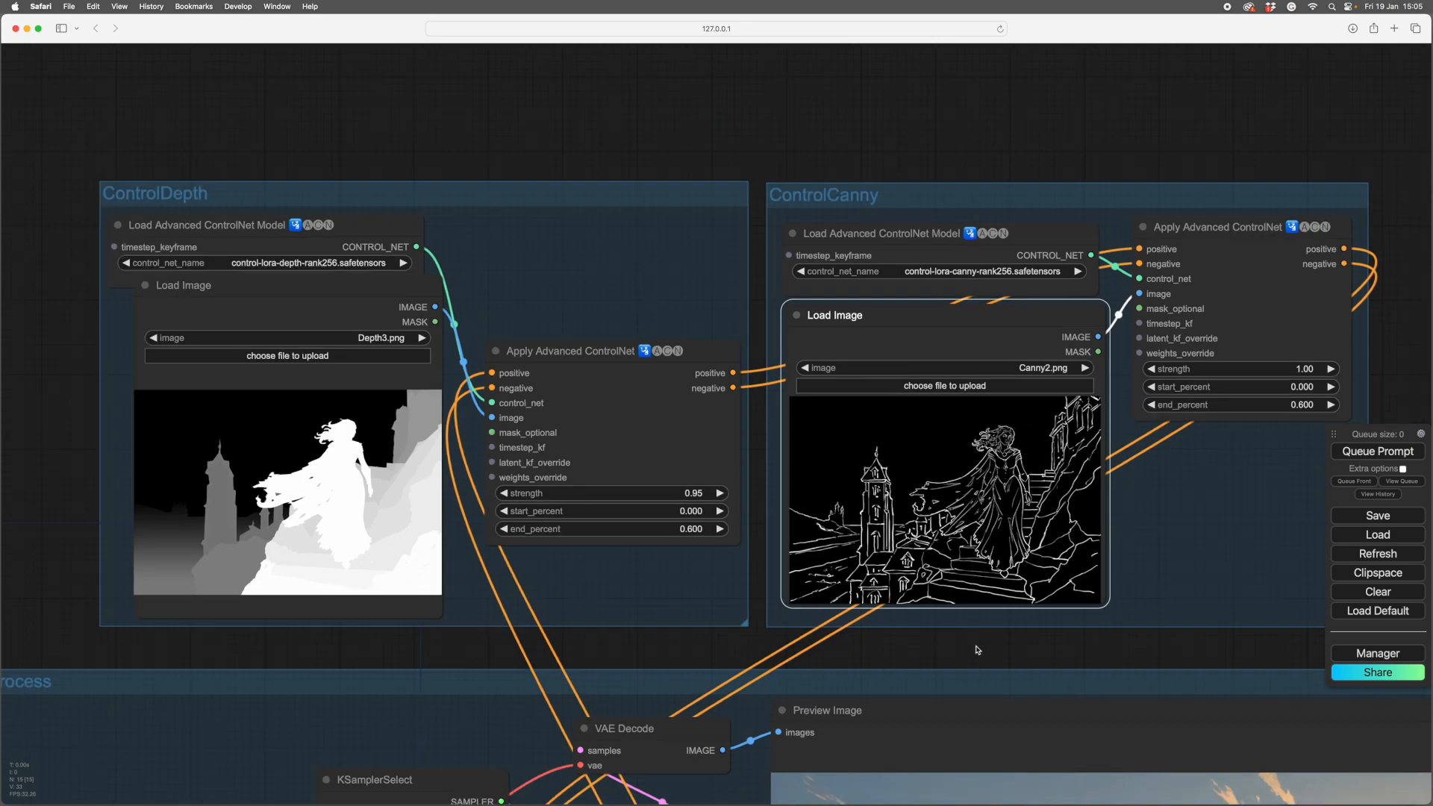
Switch to ComfyUI and examine the generated preview image alongside the ControlNet inputs, sampler settings and prompts.
{"action": "left_click_drag", "start_coordinate": [969, 635], "coordinate": [463, 3]}
{"action": "left_click_drag", "start_coordinate": [1258, 287], "coordinate": [1274, 297]}
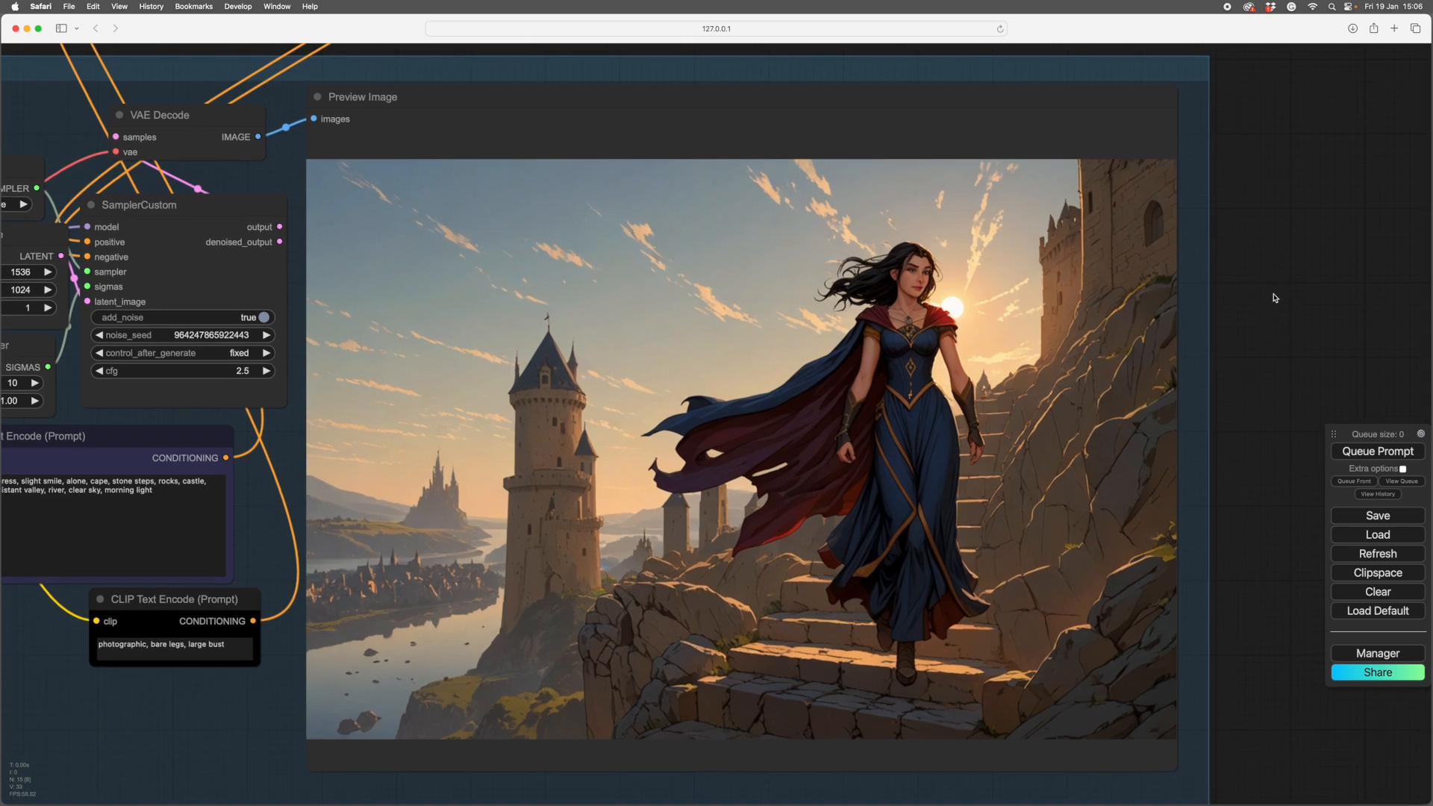
{"action": "scroll", "coordinate": [1274, 298], "scroll_direction": "up", "scroll_amount": 10}
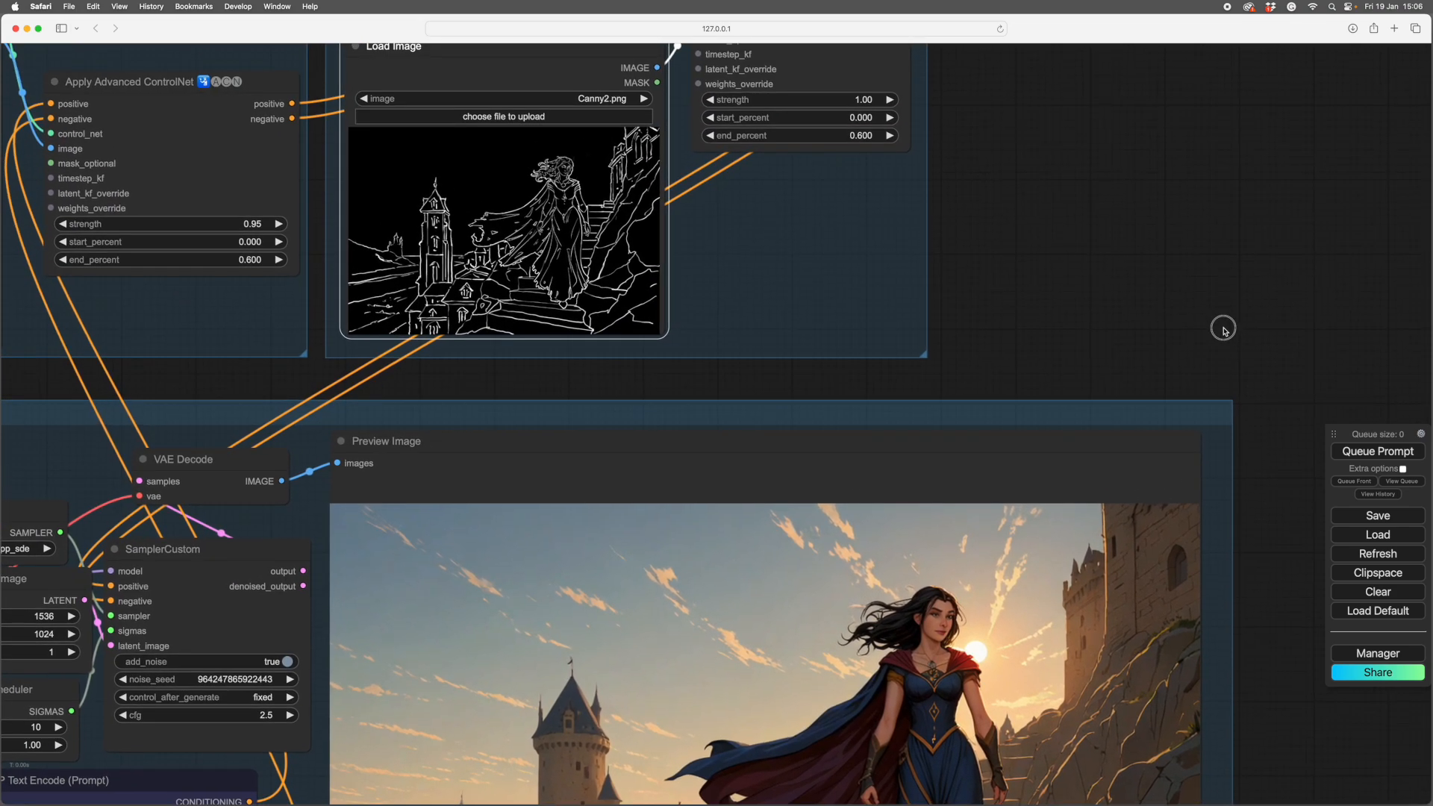
{"action": "scroll", "coordinate": [1223, 329], "scroll_direction": "down", "scroll_amount": 4}
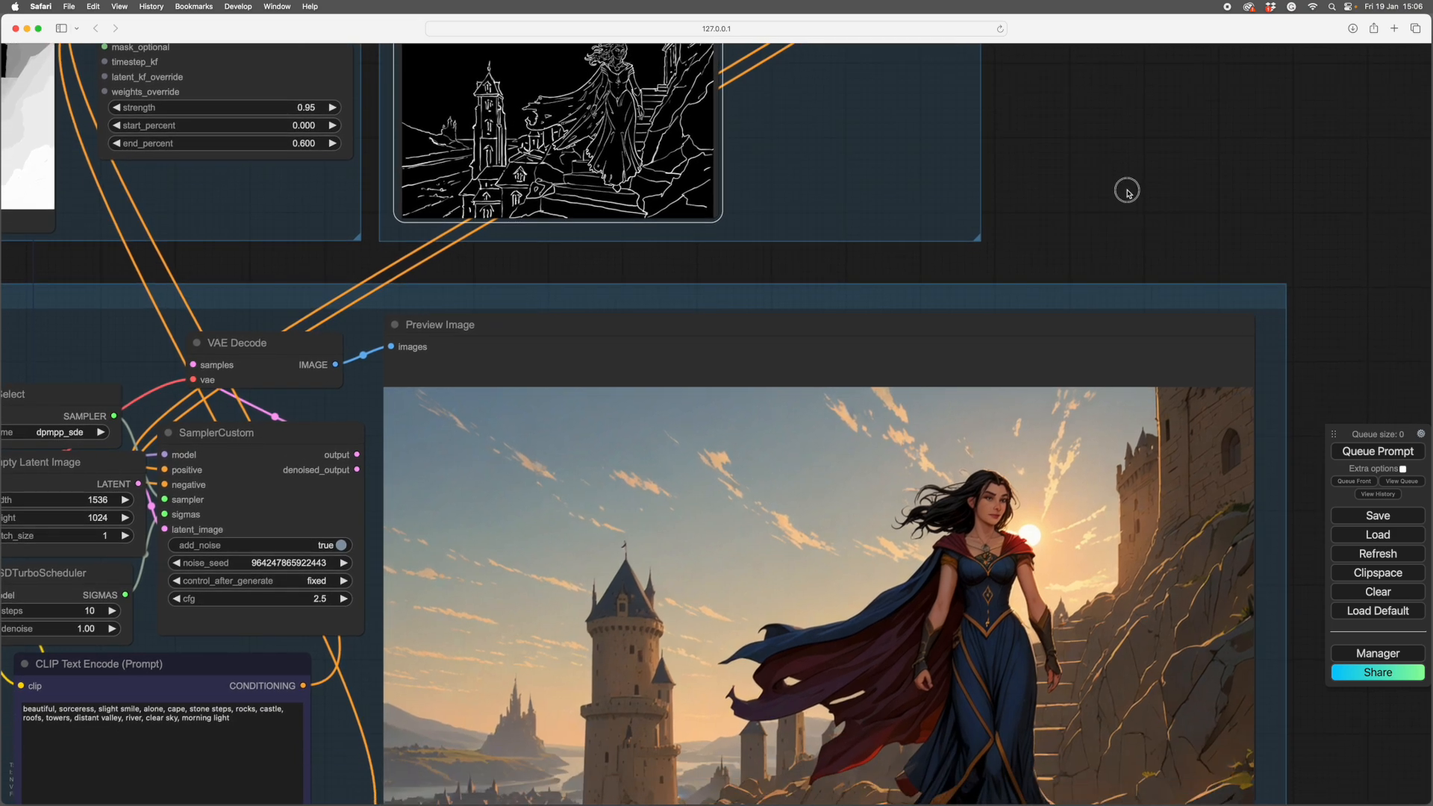
{"action": "left_click_drag", "start_coordinate": [1127, 191], "coordinate": [994, 141]}
{"action": "left_click_drag", "start_coordinate": [1232, 396], "coordinate": [1281, 313]}
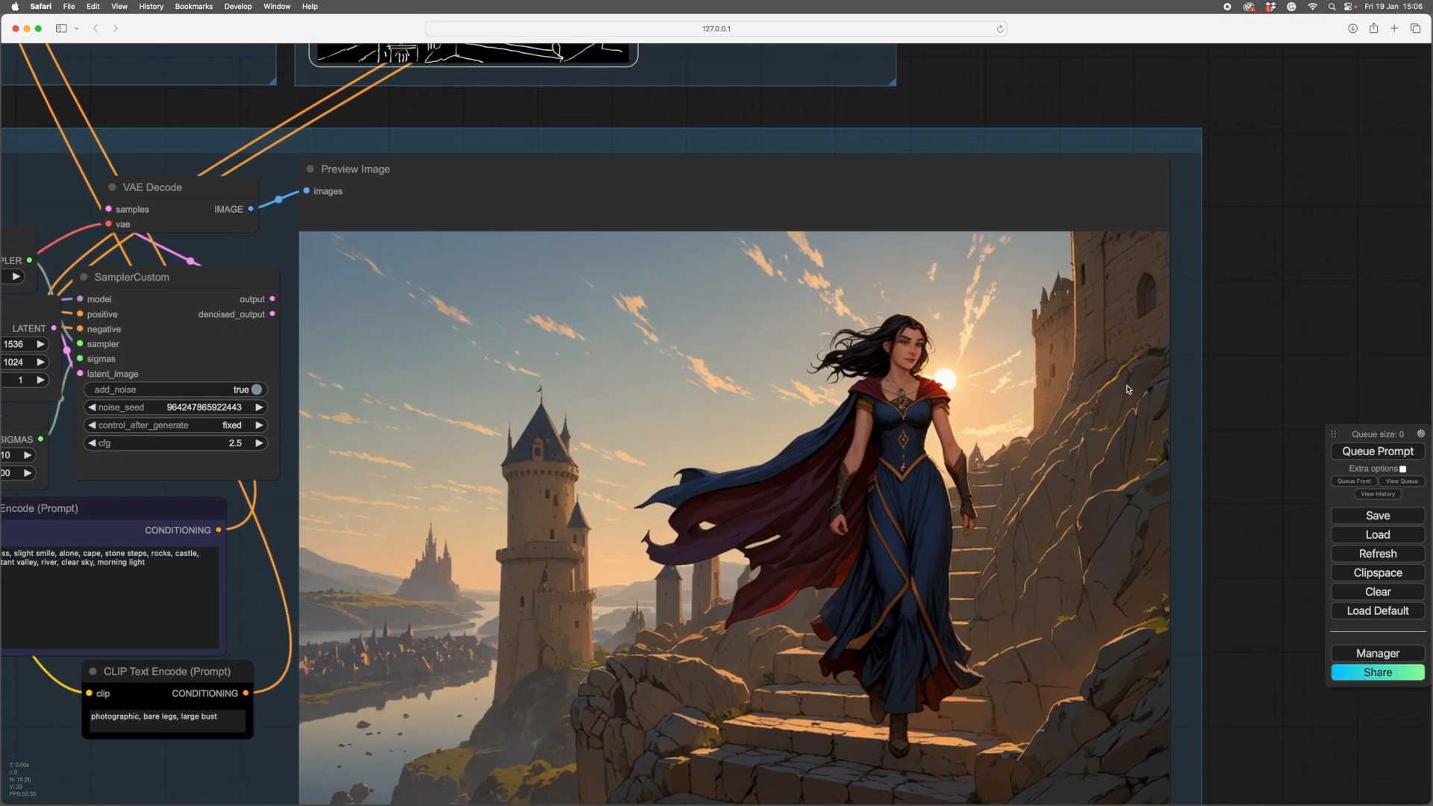
{"action": "left_click_drag", "start_coordinate": [1269, 562], "coordinate": [1293, 396]}
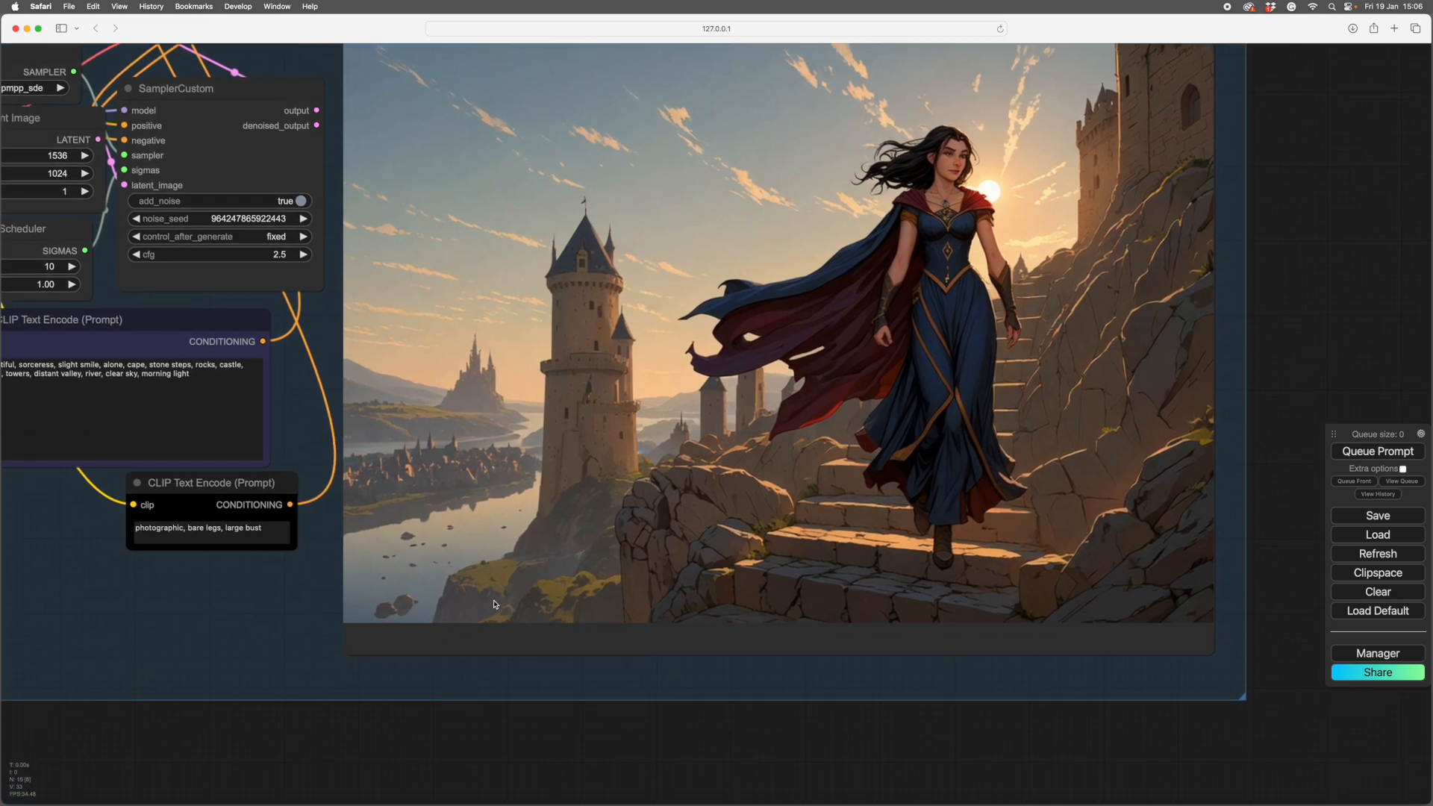
{"action": "left_click_drag", "start_coordinate": [1315, 318], "coordinate": [1350, 385]}
{"action": "left_click_drag", "start_coordinate": [1348, 247], "coordinate": [1351, 279]}
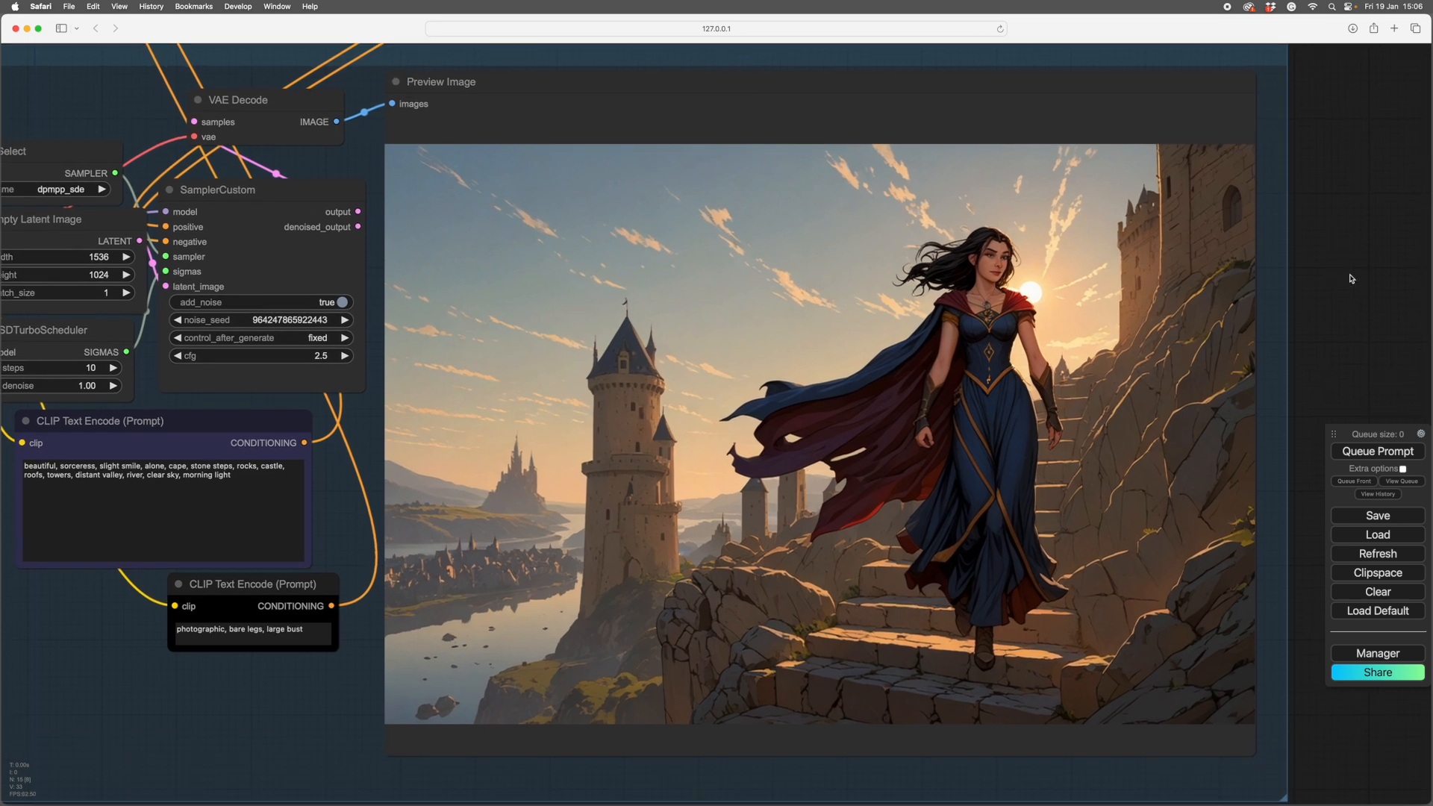
{"action": "mouse_move", "coordinate": [1343, 266]}
{"action": "left_mouse_down"}
{"action": "mouse_move", "coordinate": [1341, 279]}
{"action": "mouse_move", "coordinate": [1336, 265]}
{"action": "left_mouse_up"}
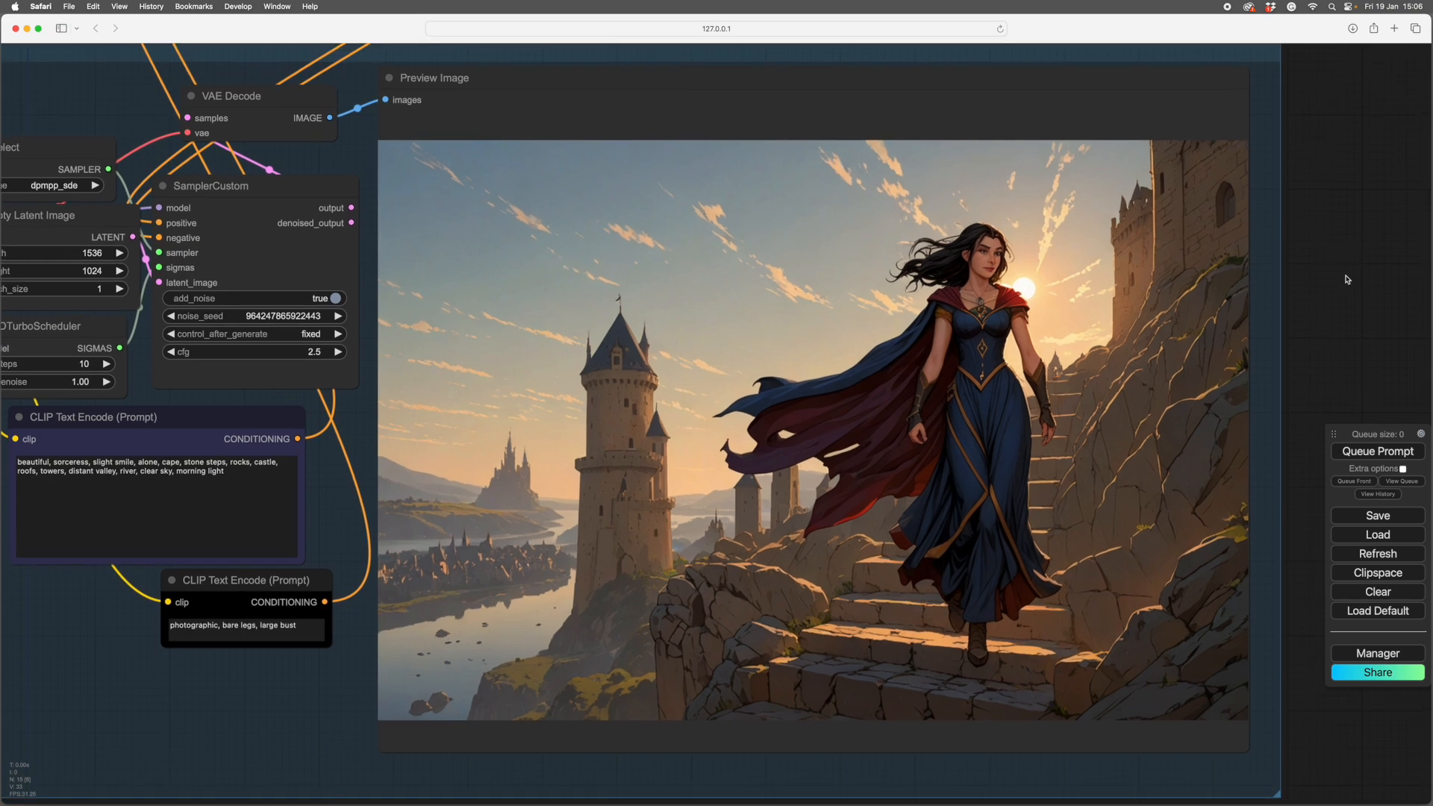
{"action": "scroll", "coordinate": [1334, 287], "scroll_direction": "down", "scroll_amount": 5}
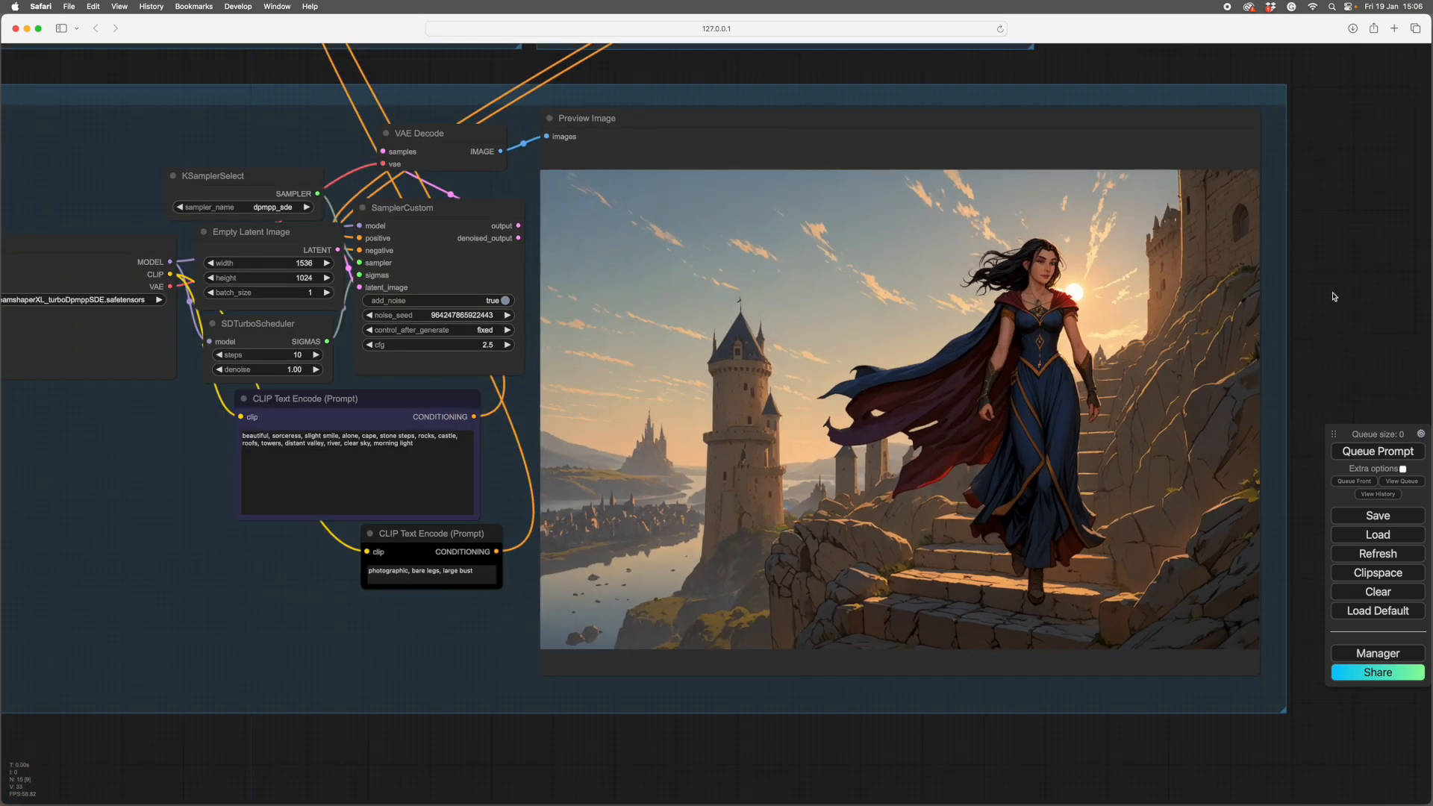
{"action": "left_click_drag", "start_coordinate": [1334, 296], "coordinate": [1263, 274]}
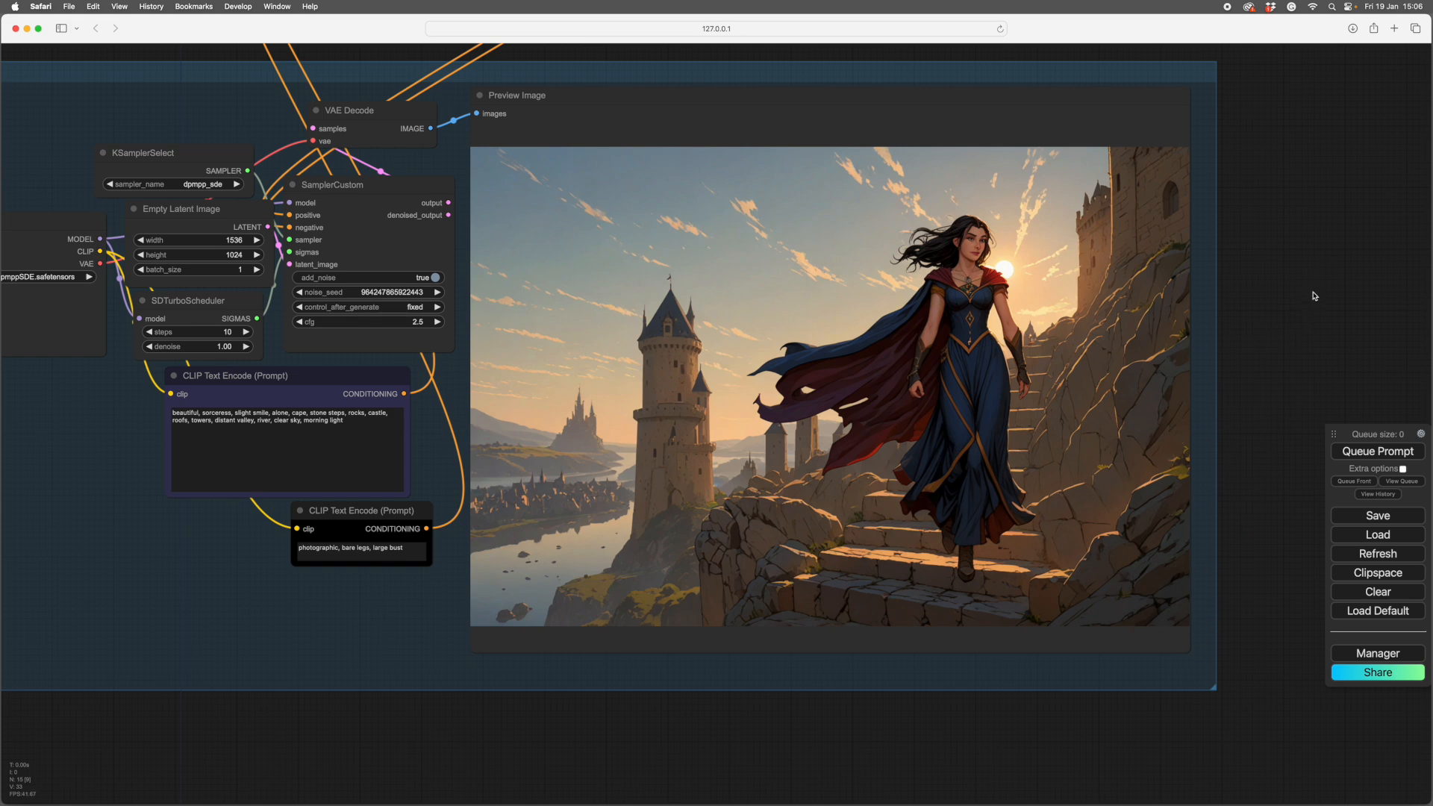
{"action": "left_click_drag", "start_coordinate": [1307, 301], "coordinate": [1289, 296]}
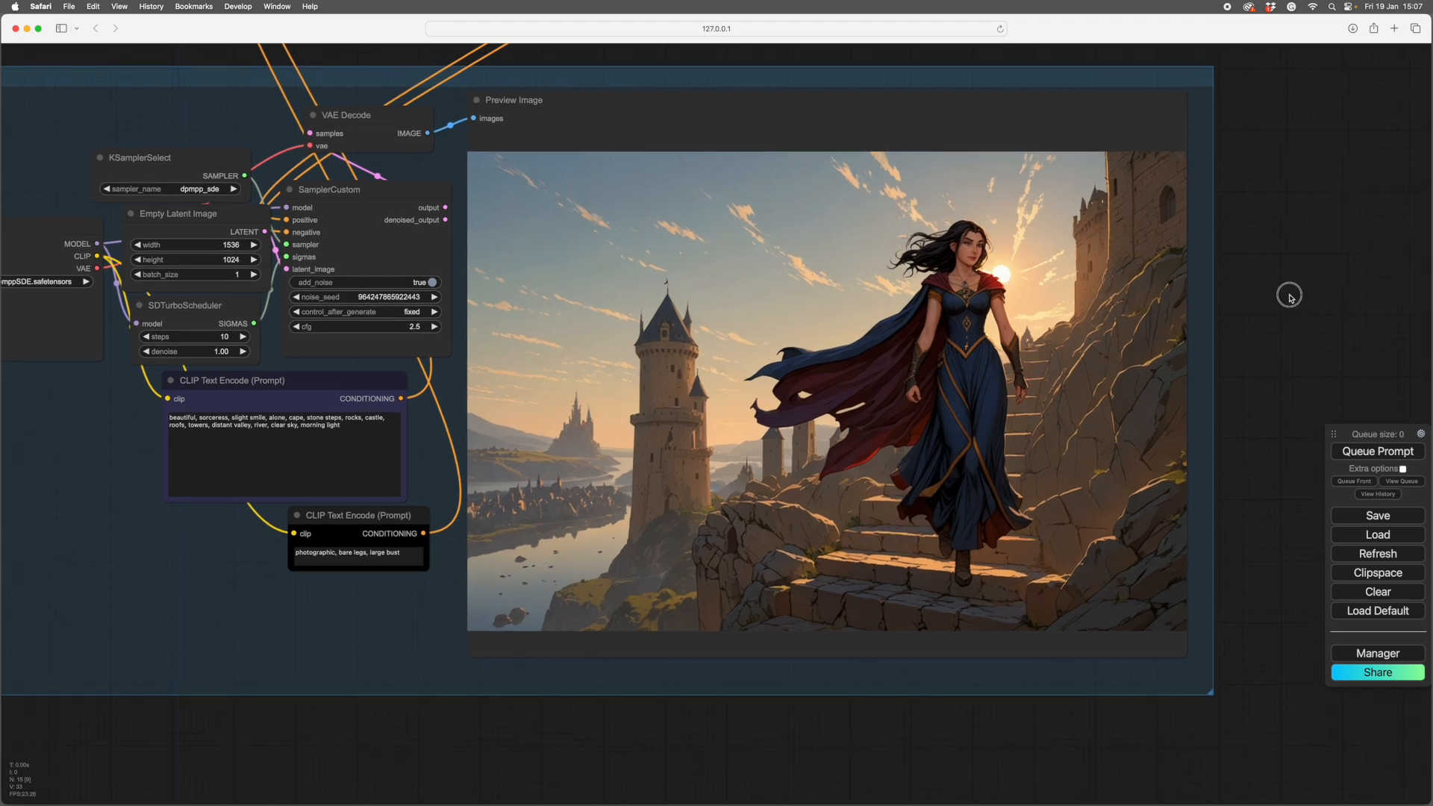
{"action": "left_click_drag", "start_coordinate": [1289, 296], "coordinate": [1319, 321]}
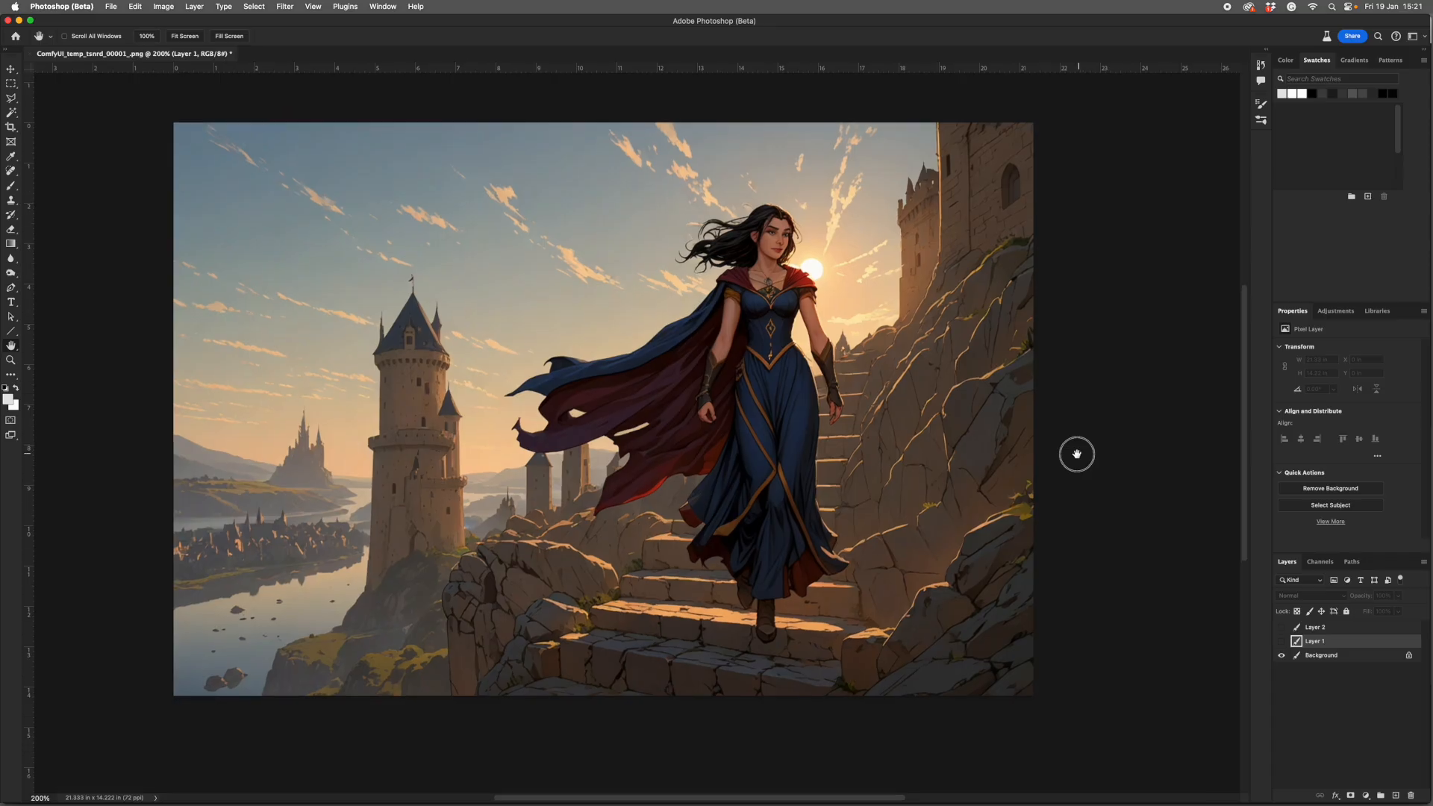
Overlay the Layer 2 line art on the generated image in Photoshop and compare it around the tower, woman and steps.
{"action": "scroll", "coordinate": [1075, 450], "scroll_direction": "up", "scroll_amount": 3}
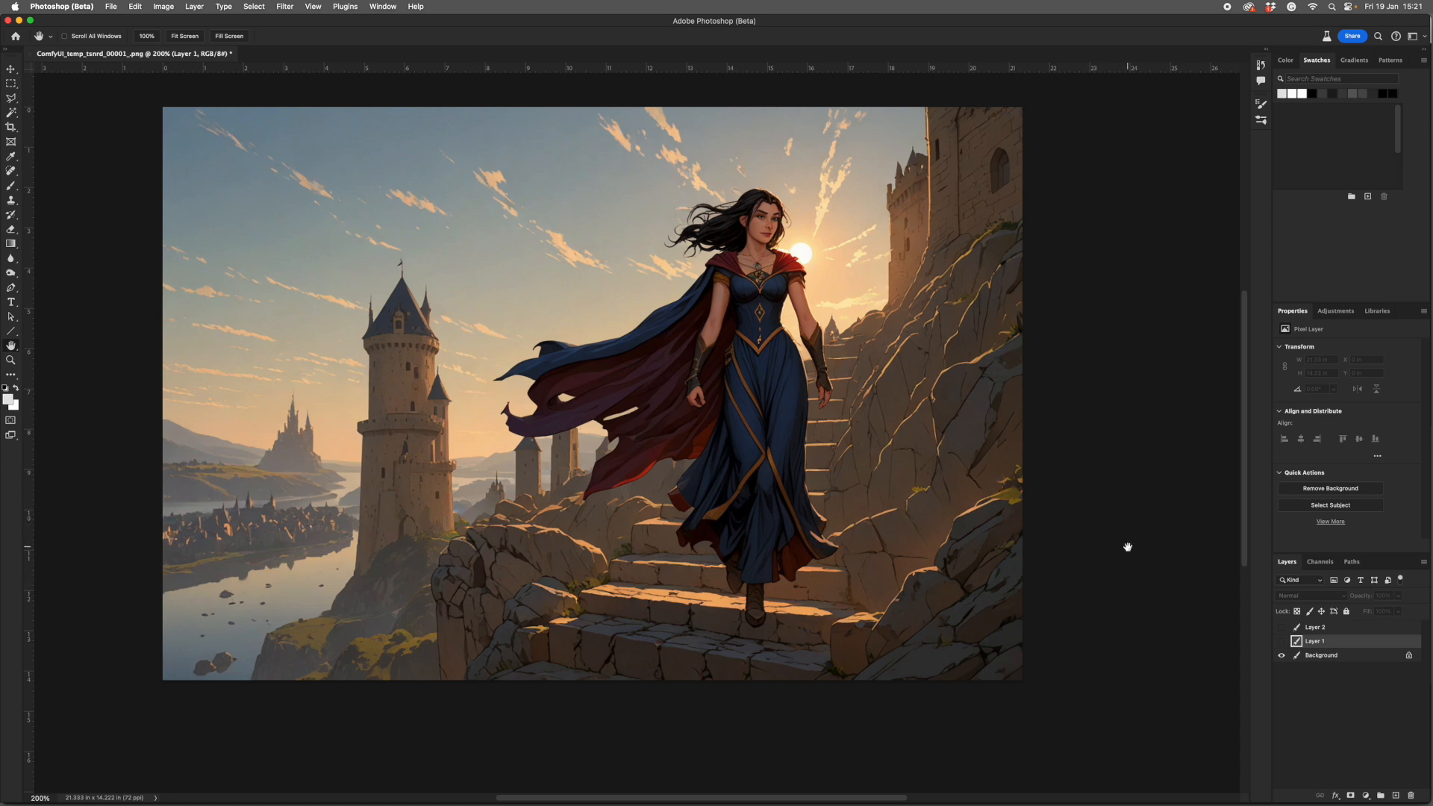
{"action": "left_click", "coordinate": [1281, 641]}
{"action": "left_click", "coordinate": [1281, 627]}
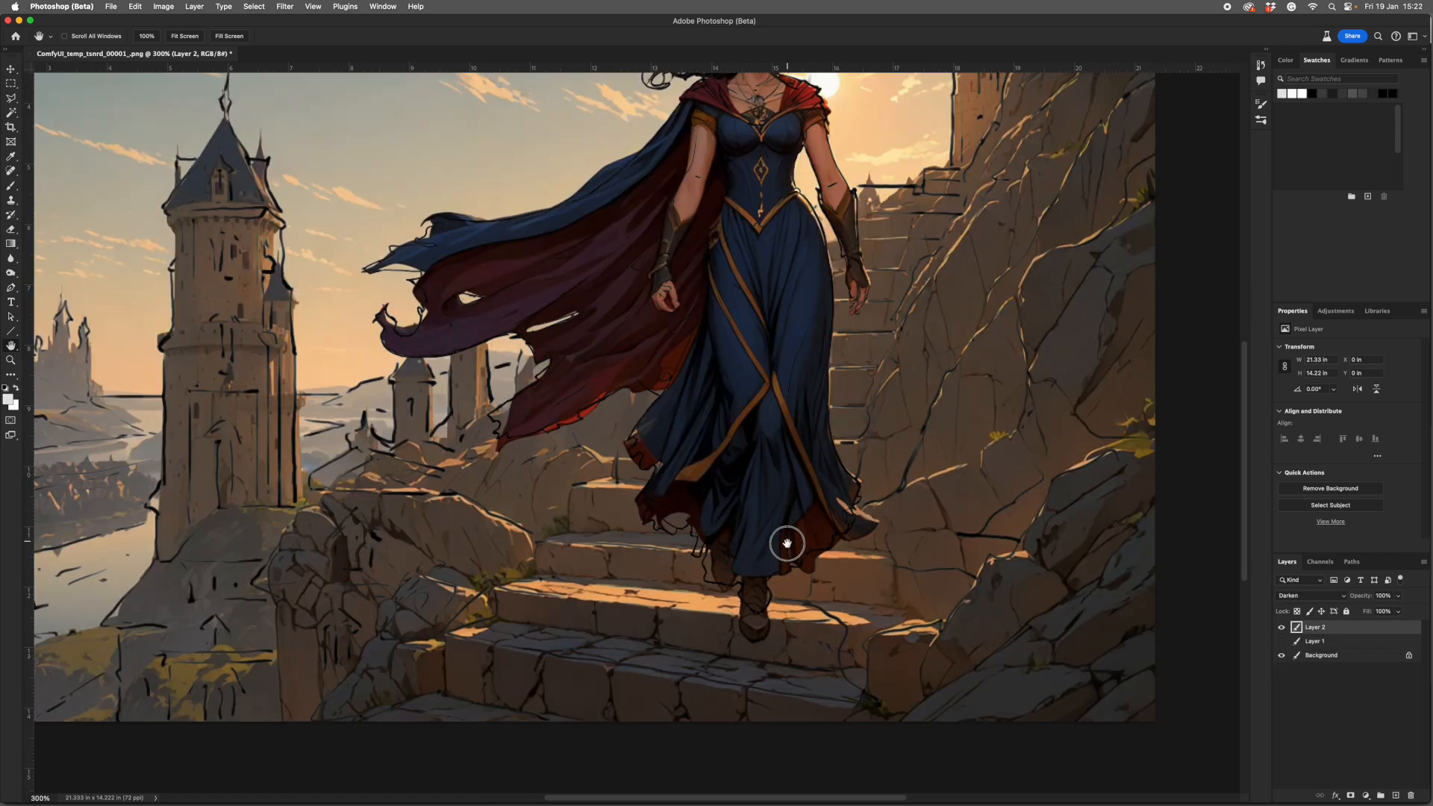
{"action": "left_click_drag", "start_coordinate": [783, 544], "coordinate": [917, 566]}
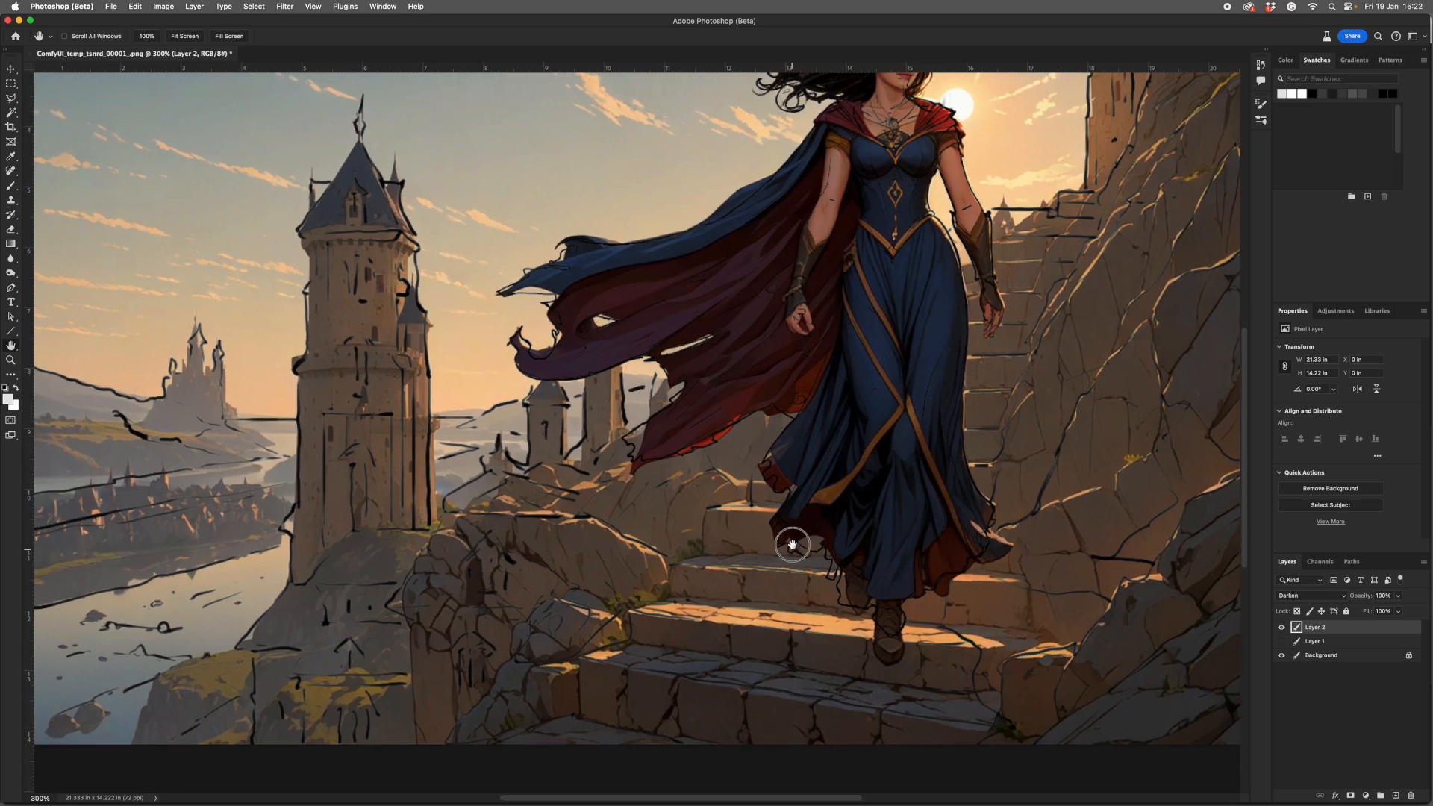
{"action": "left_click_drag", "start_coordinate": [793, 544], "coordinate": [675, 495]}
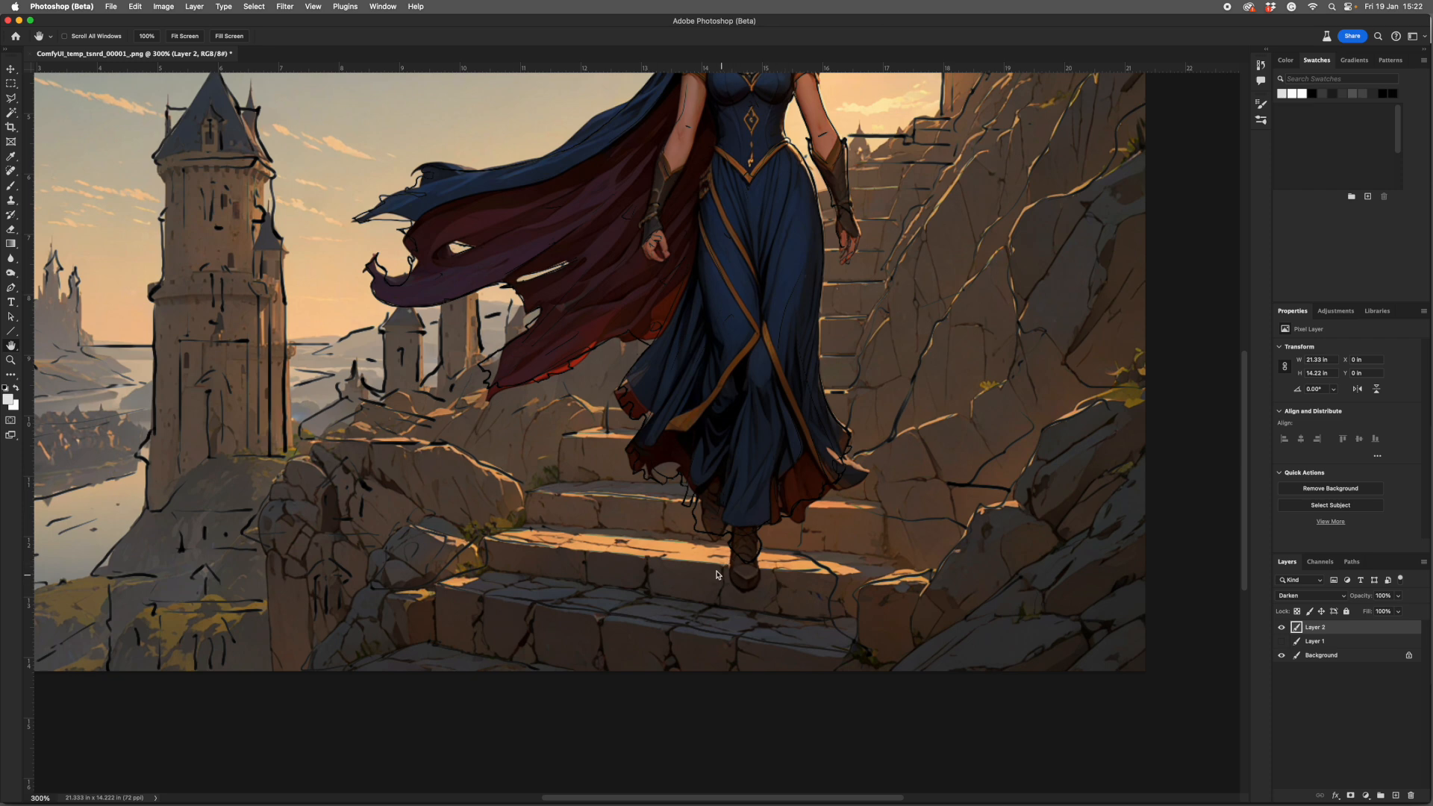
{"action": "left_click_drag", "start_coordinate": [838, 548], "coordinate": [763, 549]}
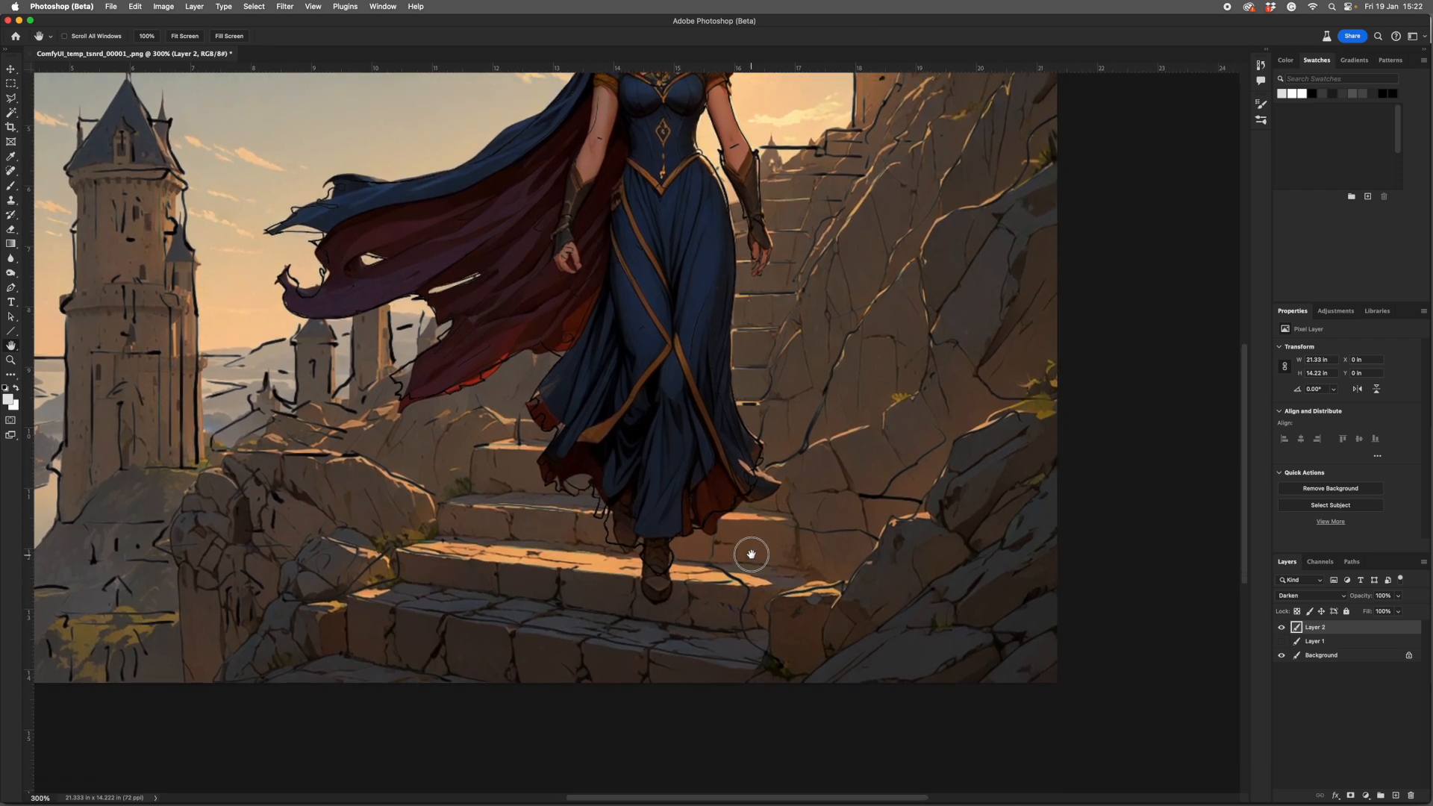
{"action": "scroll", "coordinate": [829, 515], "scroll_direction": "down", "scroll_amount": 1}
{"action": "left_click_drag", "start_coordinate": [832, 513], "coordinate": [865, 576]}
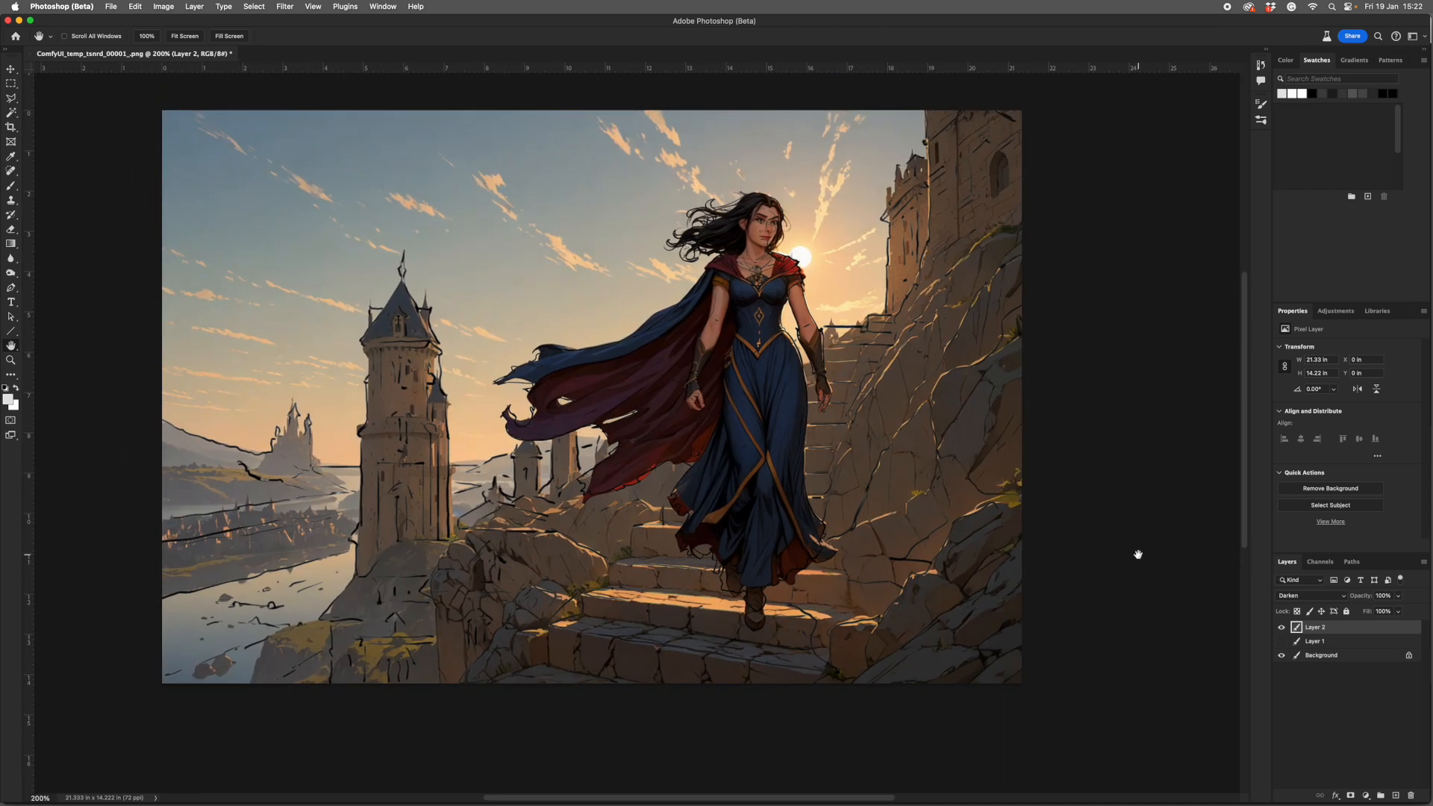
Show the Layer 1 depth map beneath the line art for comparison and hide it again.
{"action": "left_click", "coordinate": [1281, 641]}
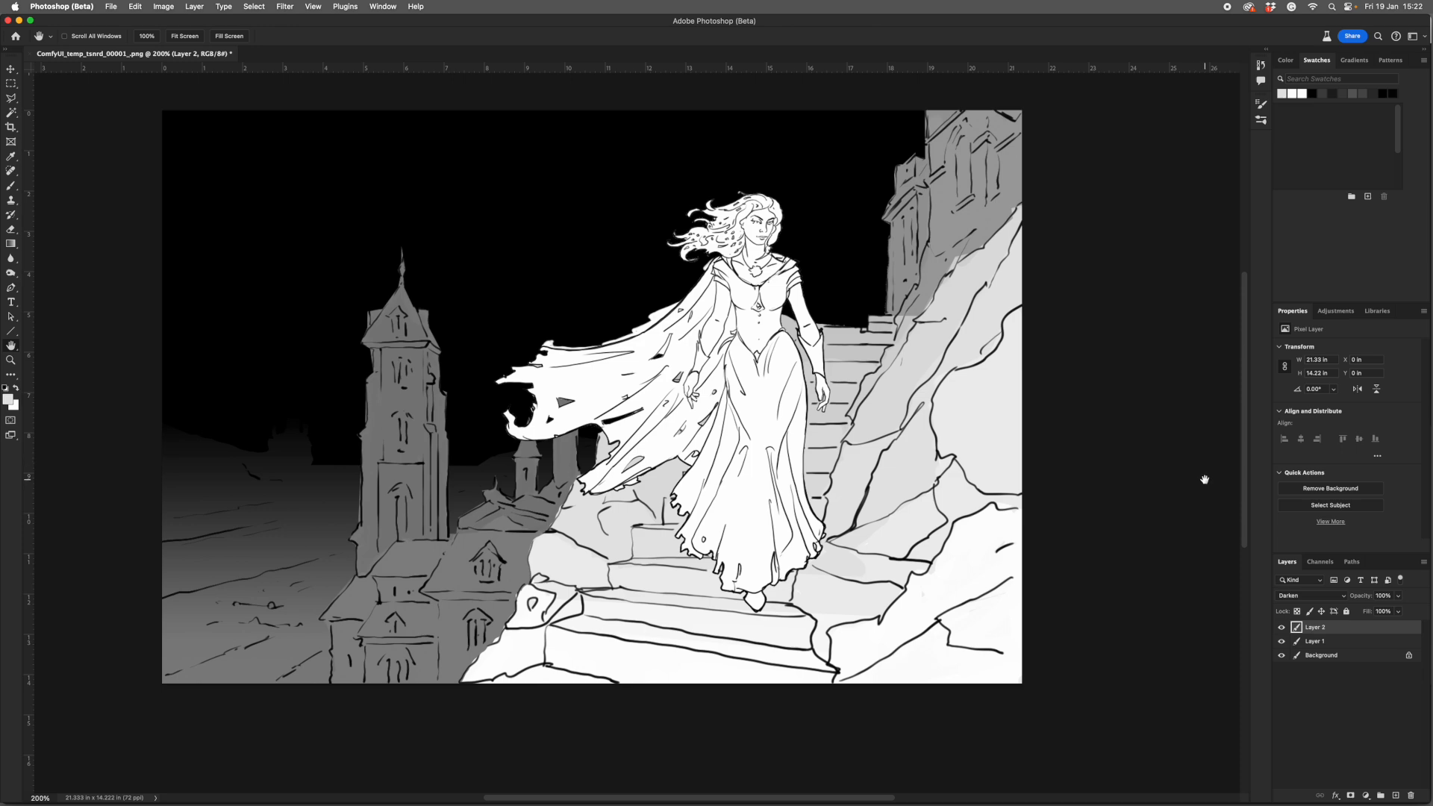
{"action": "left_click", "coordinate": [1281, 640]}
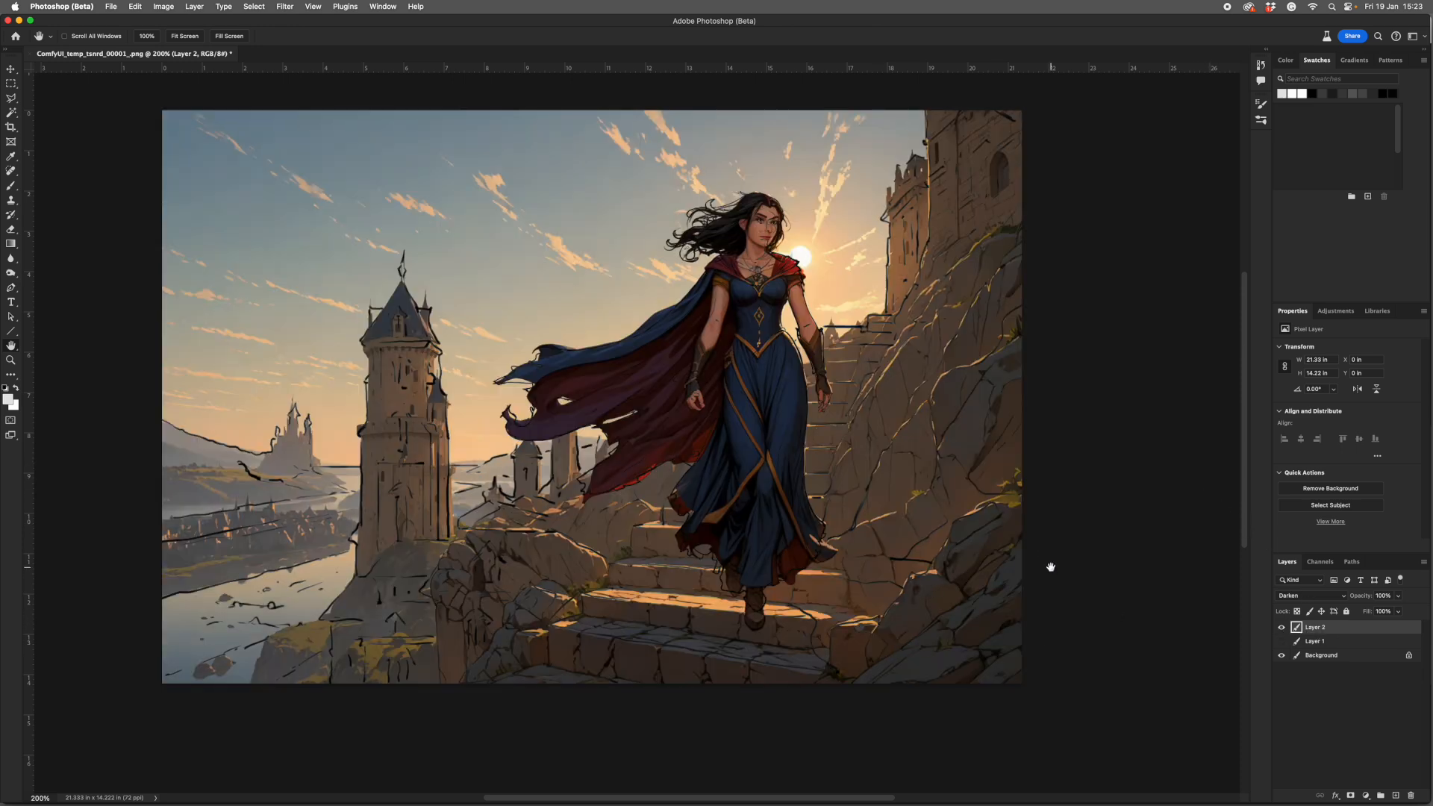
Place the pine tree photo as Layer 3 beneath the Layer 2 line art, with its foliage filling the picture's lower-right corner.
{"action": "key", "text": "b"}
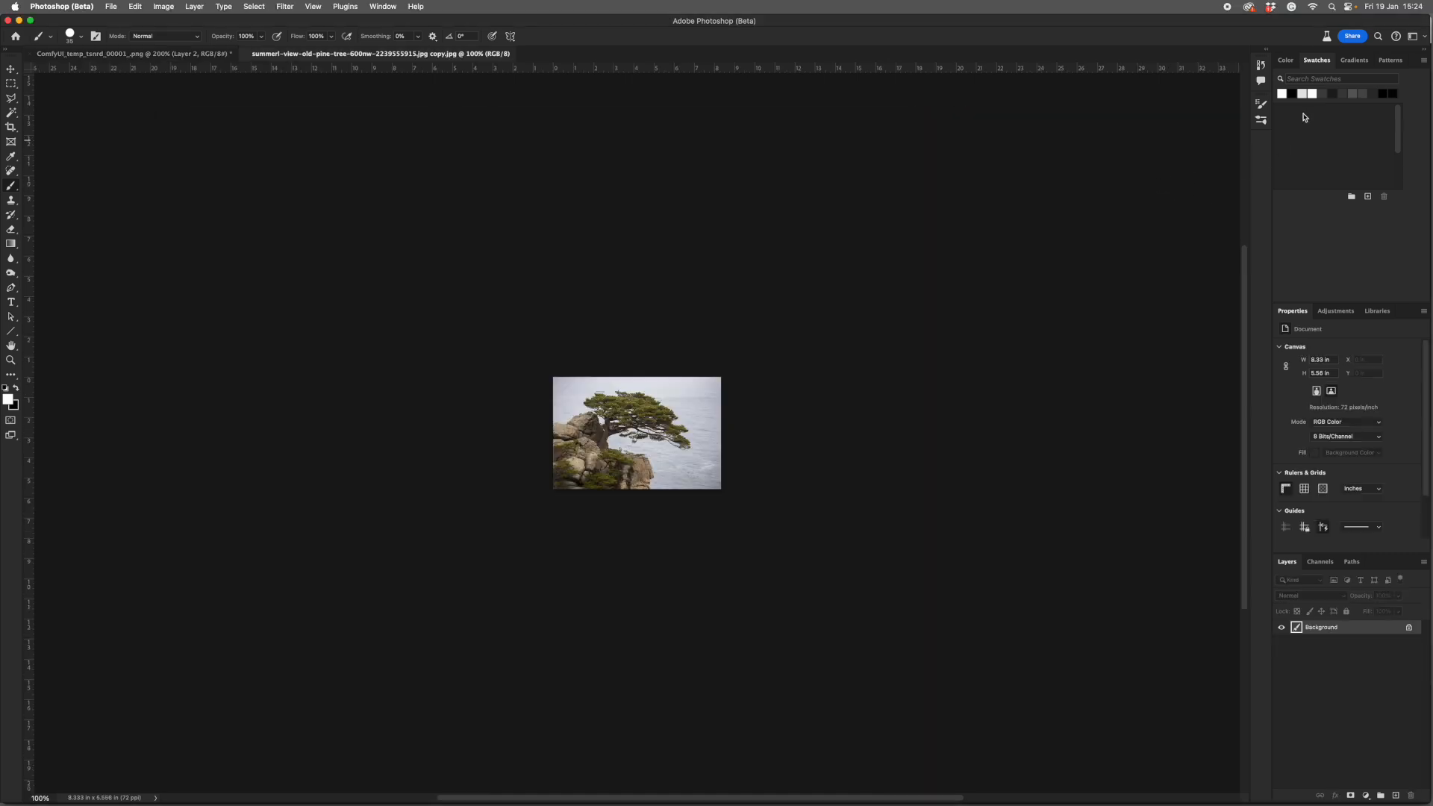
{"action": "key", "text": "v"}
{"action": "left_click_drag", "start_coordinate": [605, 370], "coordinate": [648, 444]}
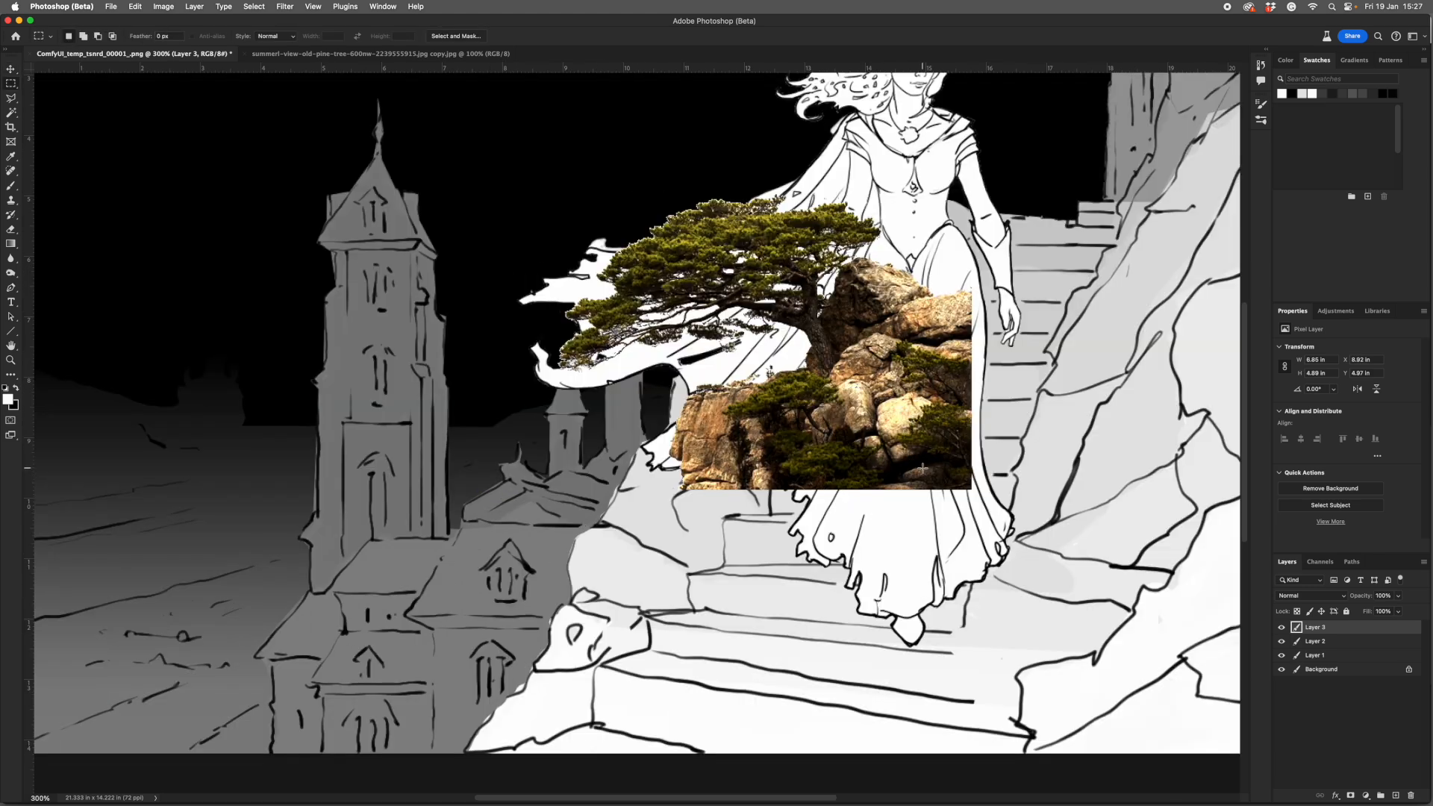
{"action": "left_click_drag", "start_coordinate": [919, 474], "coordinate": [680, 428]}
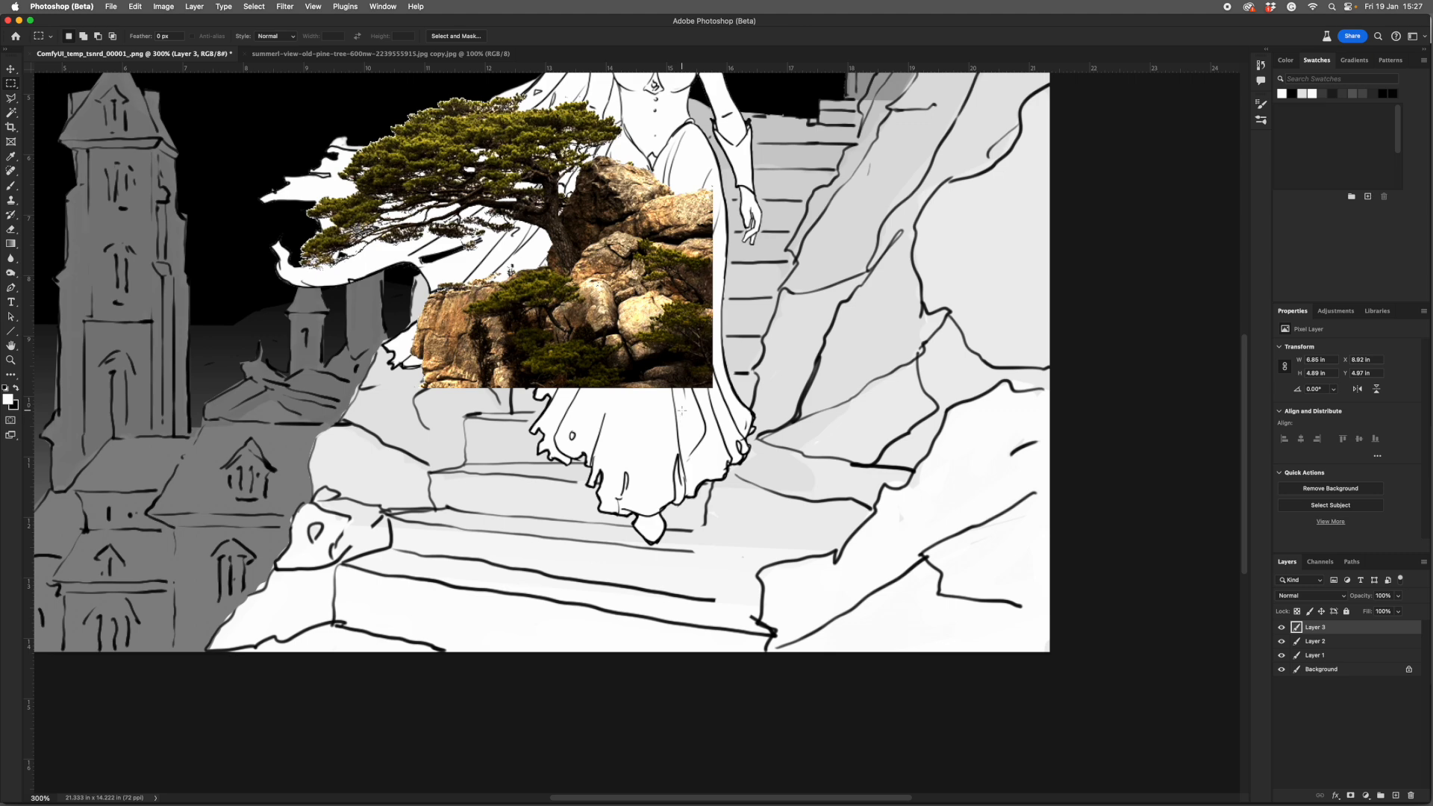
{"action": "key", "text": "v"}
{"action": "left_click_drag", "start_coordinate": [660, 392], "coordinate": [1036, 635]}
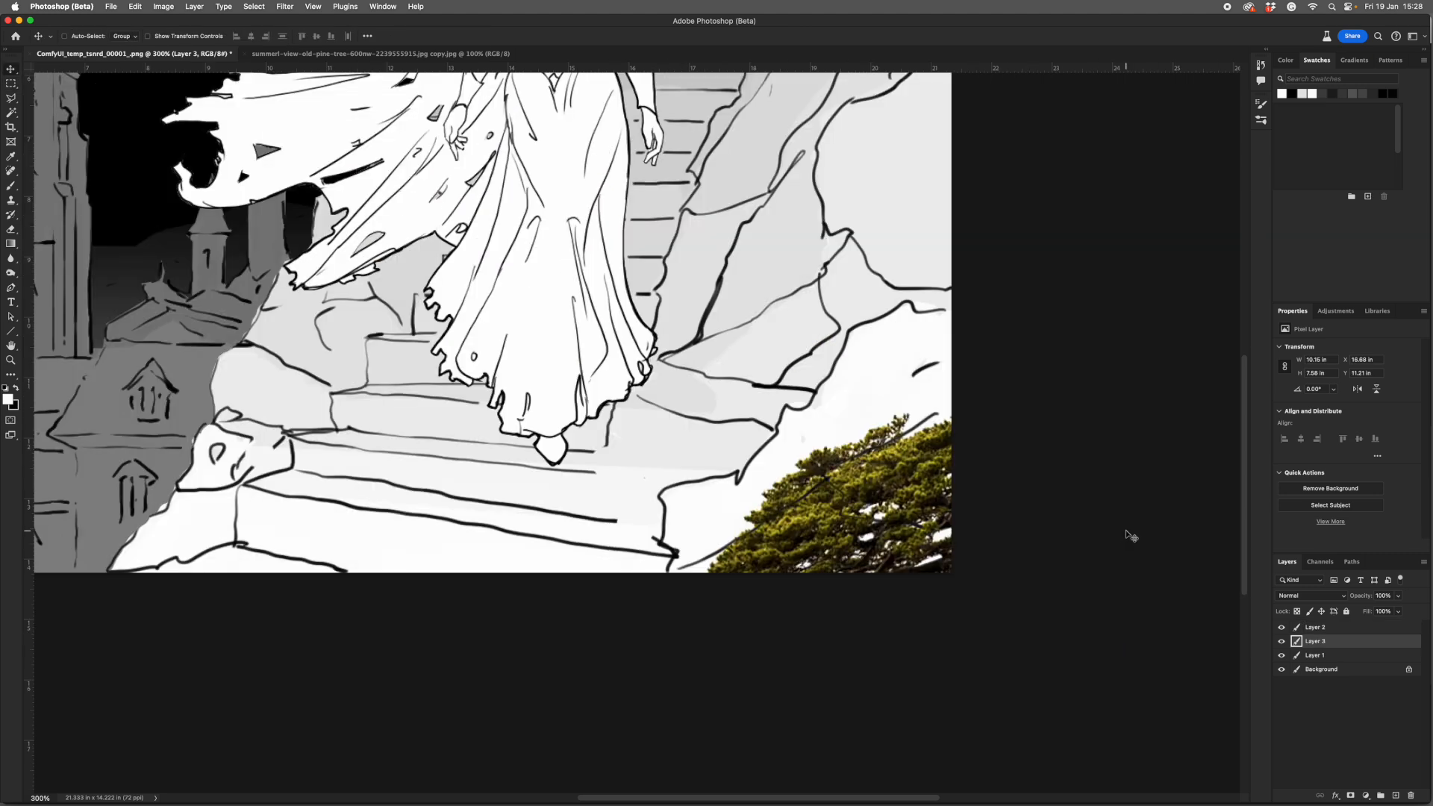
Draw black leaf-cluster outlines over the pine foliage on Layer 2.
{"action": "mouse_move", "coordinate": [847, 466]}
{"action": "left_mouse_down"}
{"action": "mouse_move", "coordinate": [835, 475]}
{"action": "mouse_move", "coordinate": [841, 456]}
{"action": "mouse_move", "coordinate": [914, 451]}
{"action": "mouse_move", "coordinate": [867, 458]}
{"action": "mouse_move", "coordinate": [875, 450]}
{"action": "left_mouse_up"}
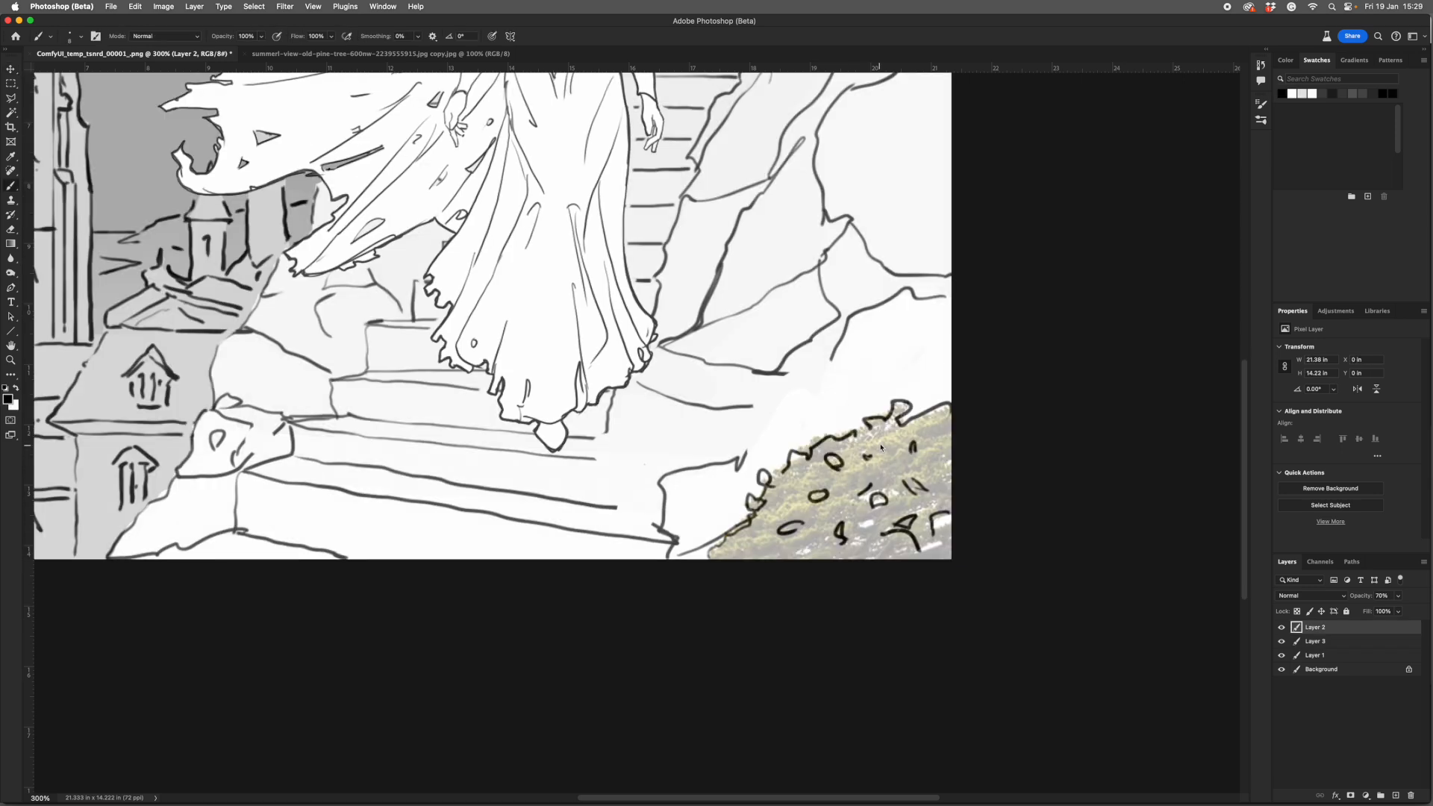
{"action": "mouse_move", "coordinate": [744, 534]}
{"action": "left_mouse_down"}
{"action": "mouse_move", "coordinate": [730, 545]}
{"action": "mouse_move", "coordinate": [752, 546]}
{"action": "left_mouse_up"}
{"action": "left_click_drag", "start_coordinate": [924, 450], "coordinate": [919, 457]}
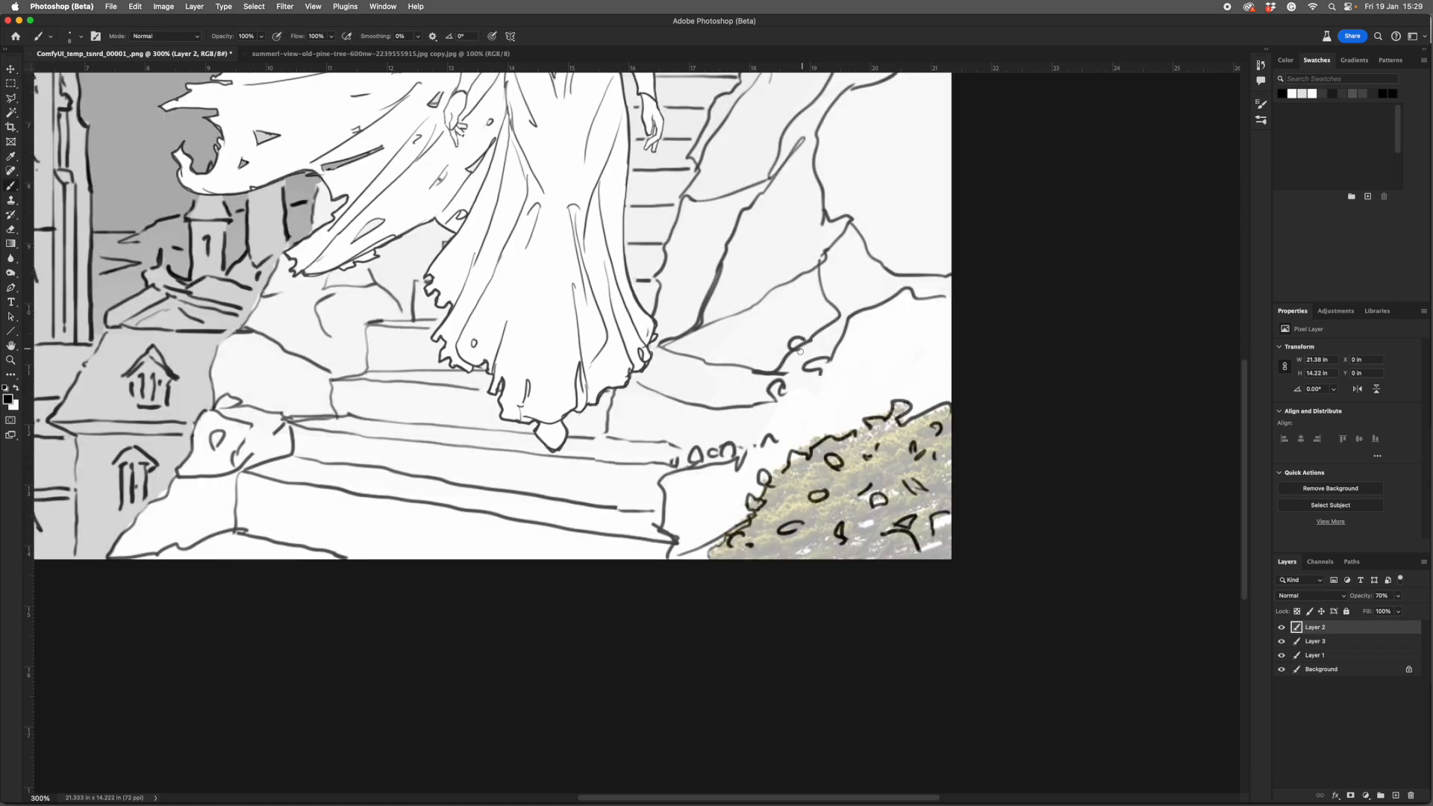
Draw small plant outlines along the rock edges beside the steps on Layer 2.
{"action": "left_click_drag", "start_coordinate": [764, 367], "coordinate": [776, 369]}
{"action": "left_click_drag", "start_coordinate": [828, 329], "coordinate": [837, 325]}
{"action": "left_click_drag", "start_coordinate": [821, 354], "coordinate": [800, 384]}
{"action": "left_click_drag", "start_coordinate": [862, 311], "coordinate": [888, 302]}
{"action": "left_click_drag", "start_coordinate": [920, 296], "coordinate": [945, 297]}
{"action": "mouse_move", "coordinate": [810, 267]}
{"action": "left_mouse_down"}
{"action": "mouse_move", "coordinate": [846, 242]}
{"action": "mouse_move", "coordinate": [703, 289]}
{"action": "mouse_move", "coordinate": [680, 334]}
{"action": "left_mouse_up"}
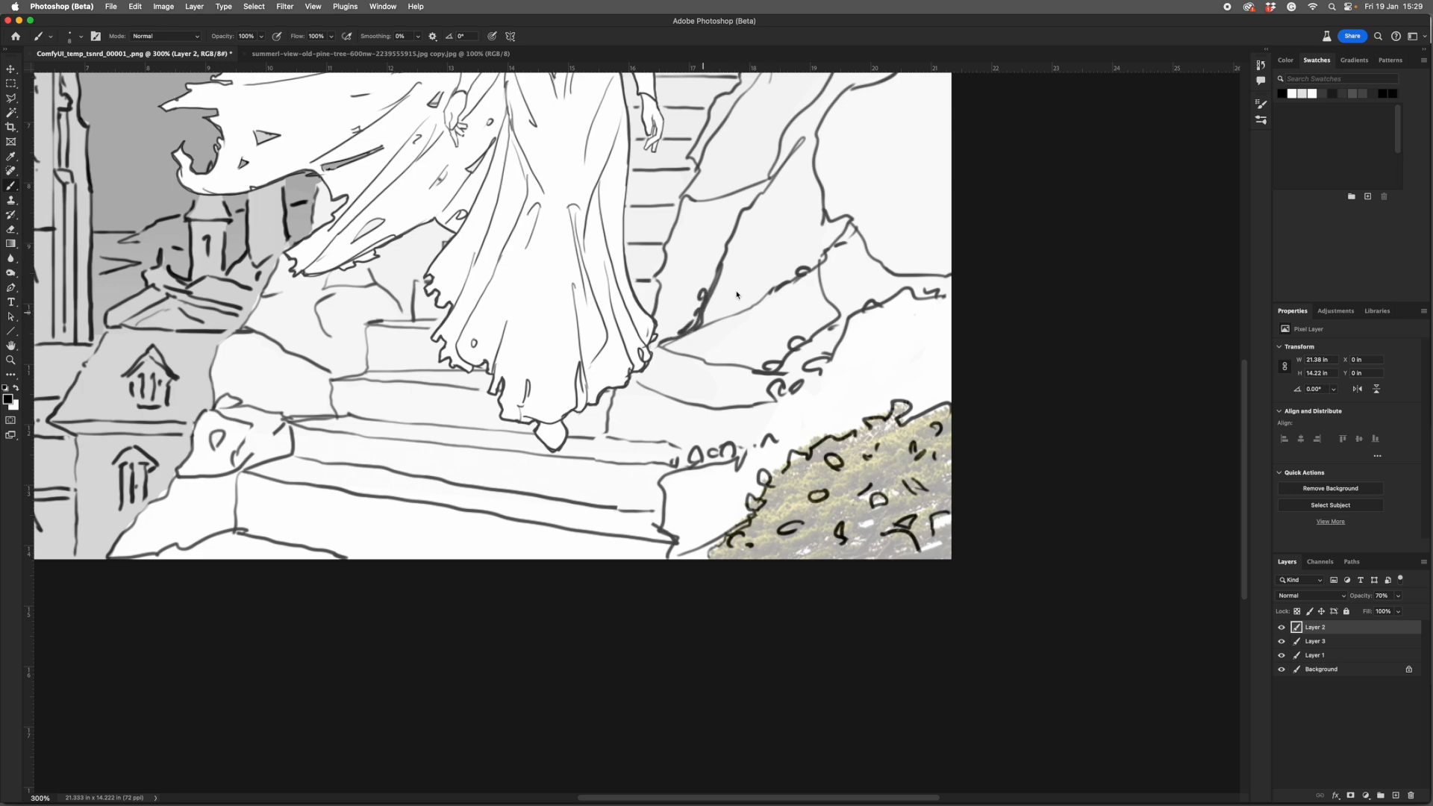
Add a few more small leaf marks near the right and lower edges of the foliage on Layer 2.
{"action": "left_click_drag", "start_coordinate": [946, 479], "coordinate": [939, 498]}
{"action": "left_click", "coordinate": [821, 547]}
{"action": "left_click", "coordinate": [861, 549]}
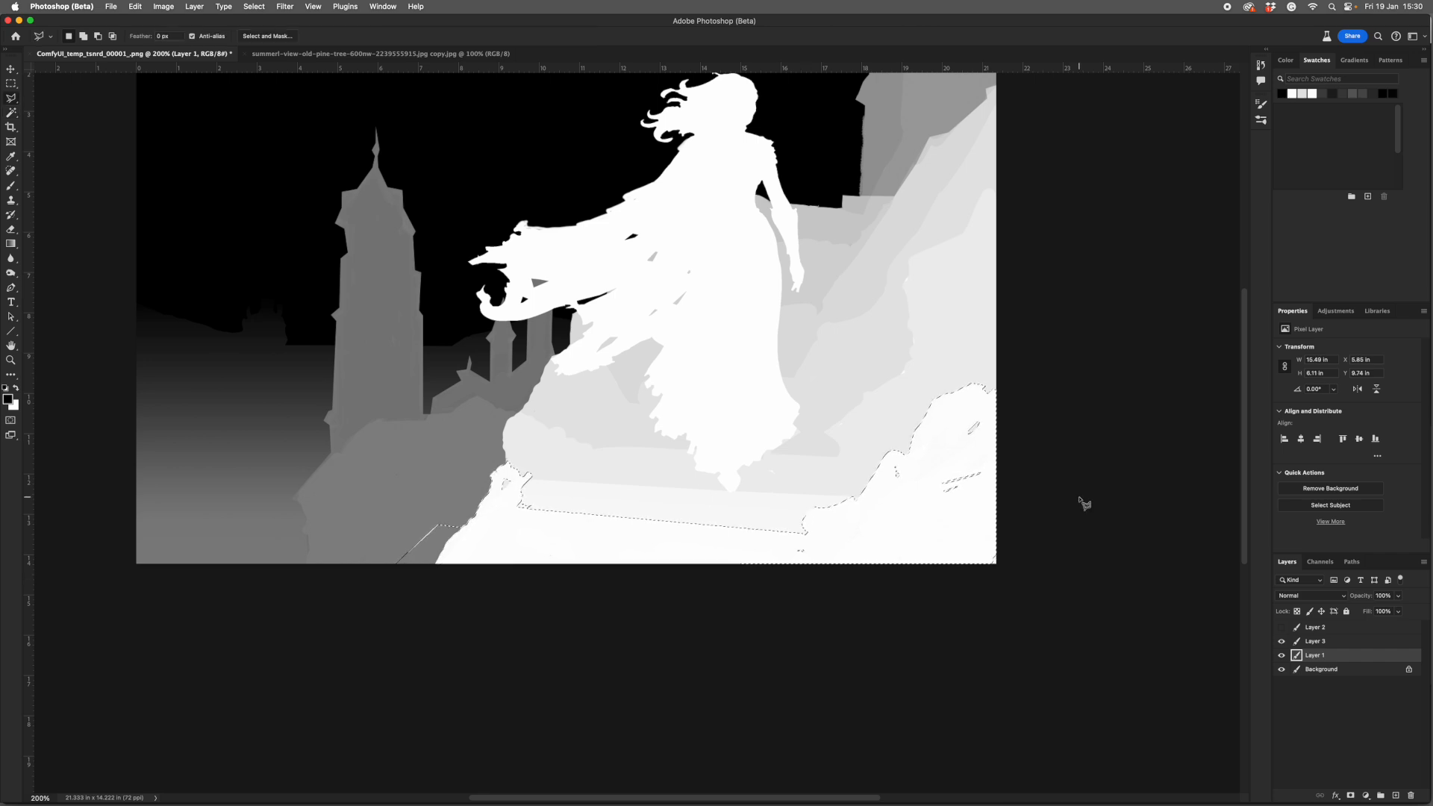
Slightly darken the selected foreground rocks and steps on the Layer 1 depth map with Hue/Saturation and deselect.
{"action": "key", "text": "super+u"}
{"action": "left_click", "coordinate": [931, 407]}
{"action": "key", "text": "Return"}
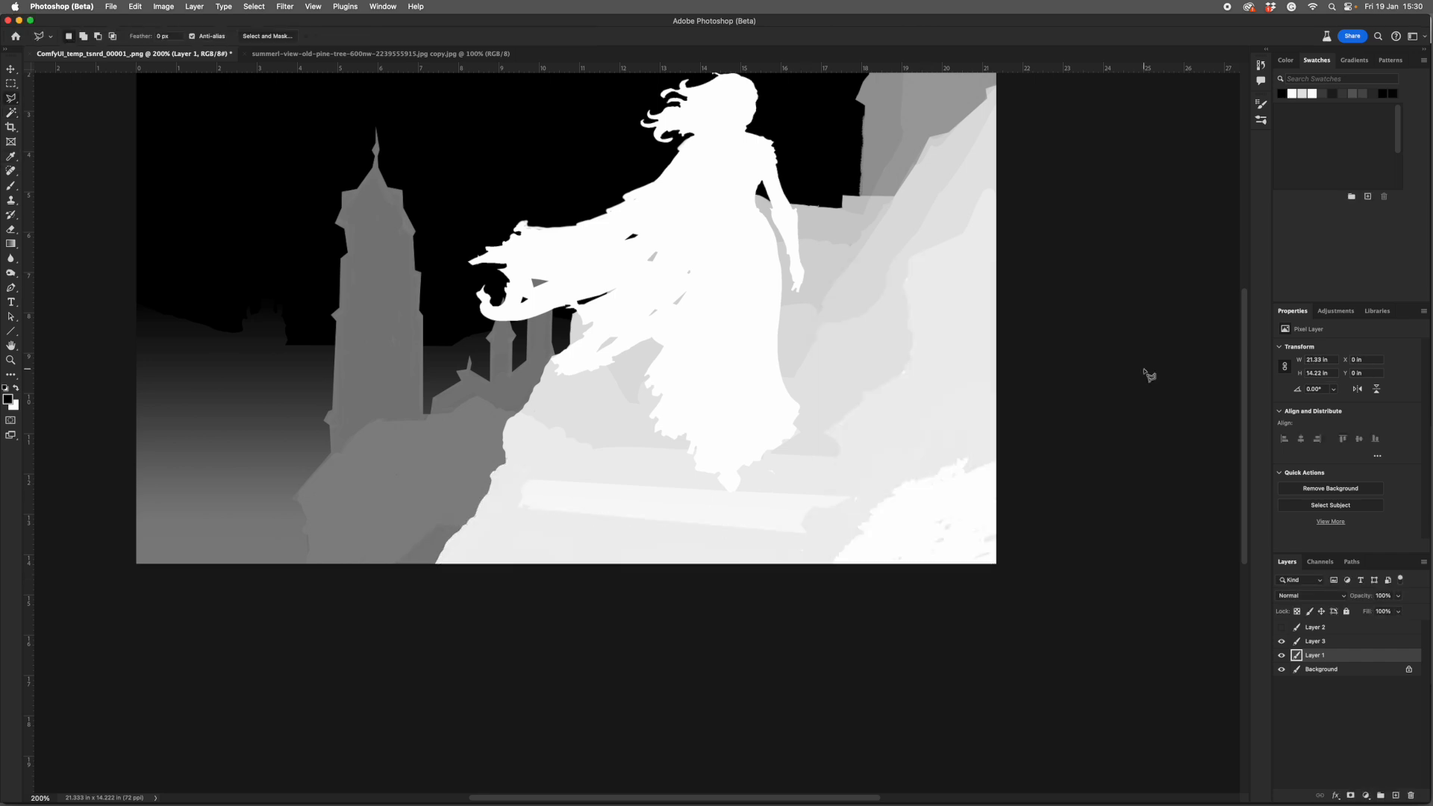
Merge Layer 3 into the Layer 1 depth map.
{"action": "key", "text": "BackSpace"}
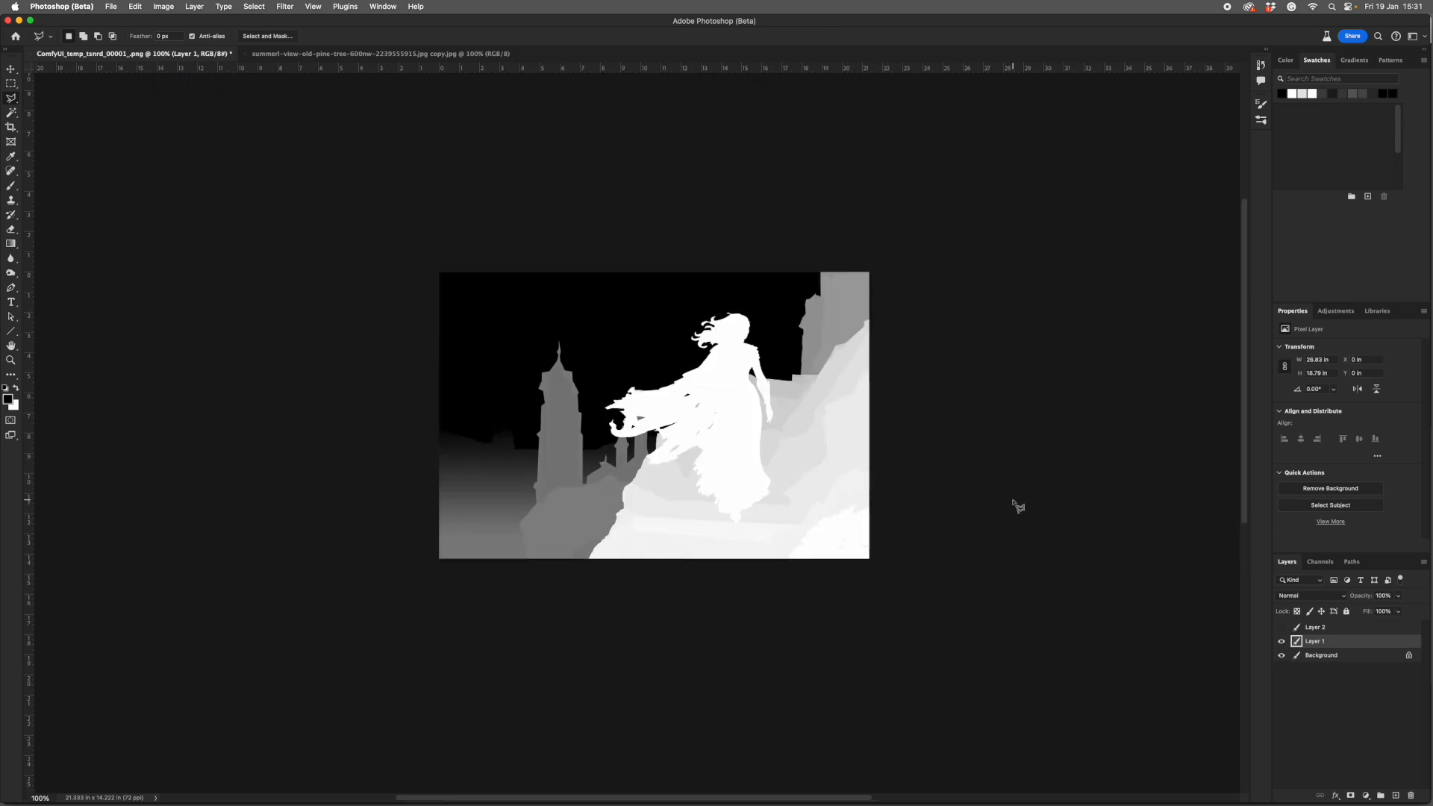
Copy a square crop of the depth map around the woman into a new document and resize it to 1024 pixels.
{"action": "key", "text": "m"}
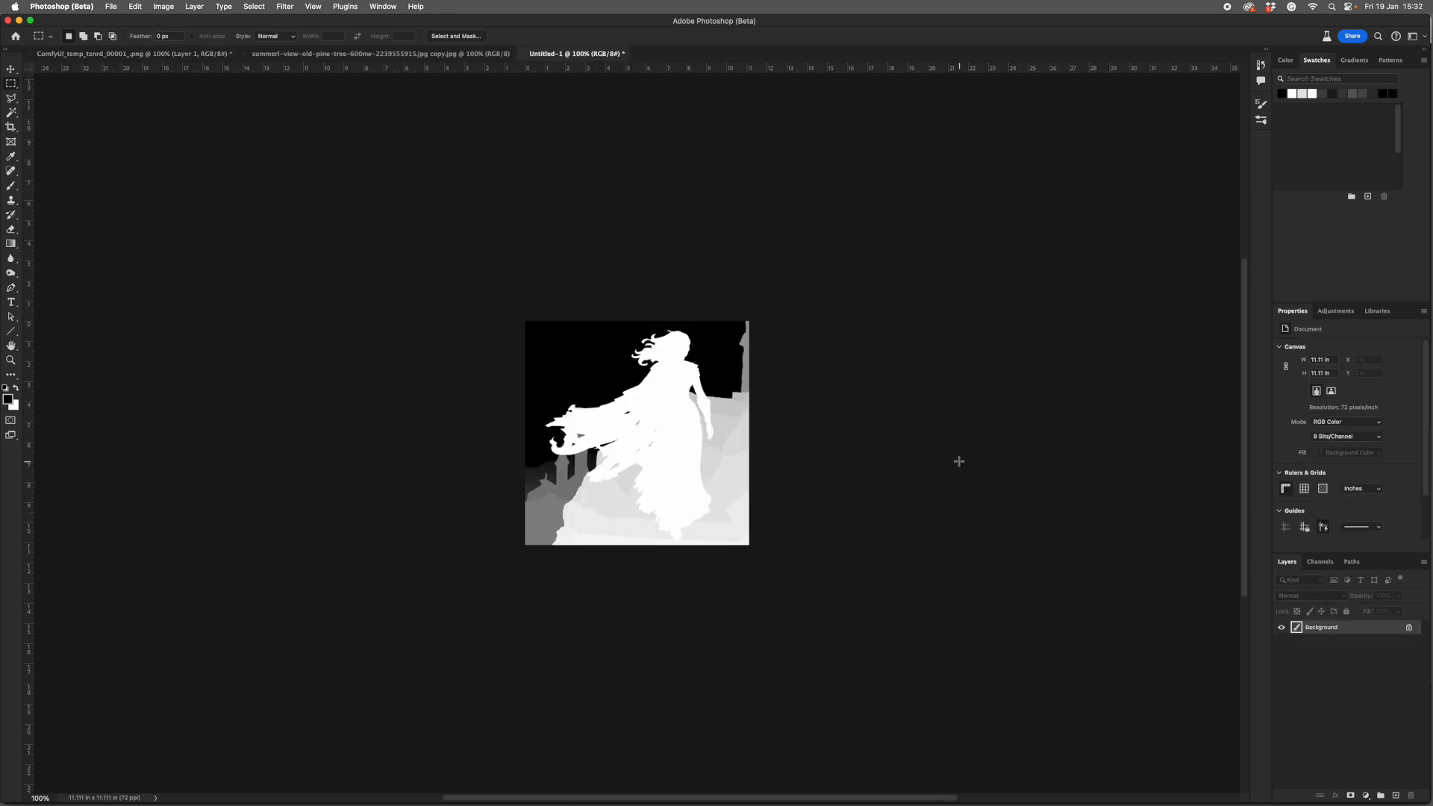
{"action": "key", "text": "super+alt+i"}
{"action": "type", "text": "1024"}
{"action": "key", "text": "Return"}
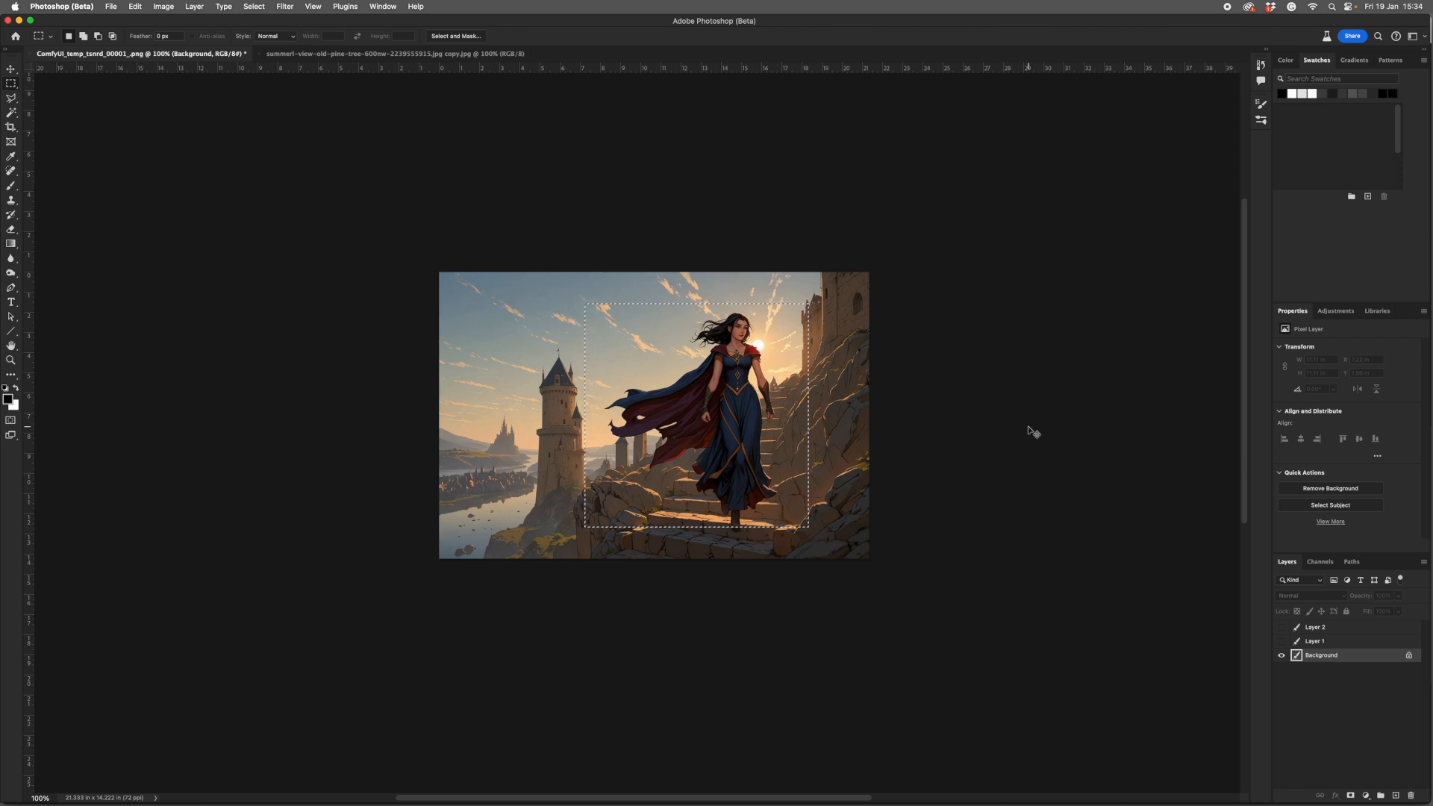
Clear the square selection, show Layer 1 and Layer 2, and make the Layer 2 line art active.
{"action": "left_click", "coordinate": [1029, 430]}
{"action": "left_click", "coordinate": [1281, 641]}
{"action": "left_click", "coordinate": [1281, 626]}
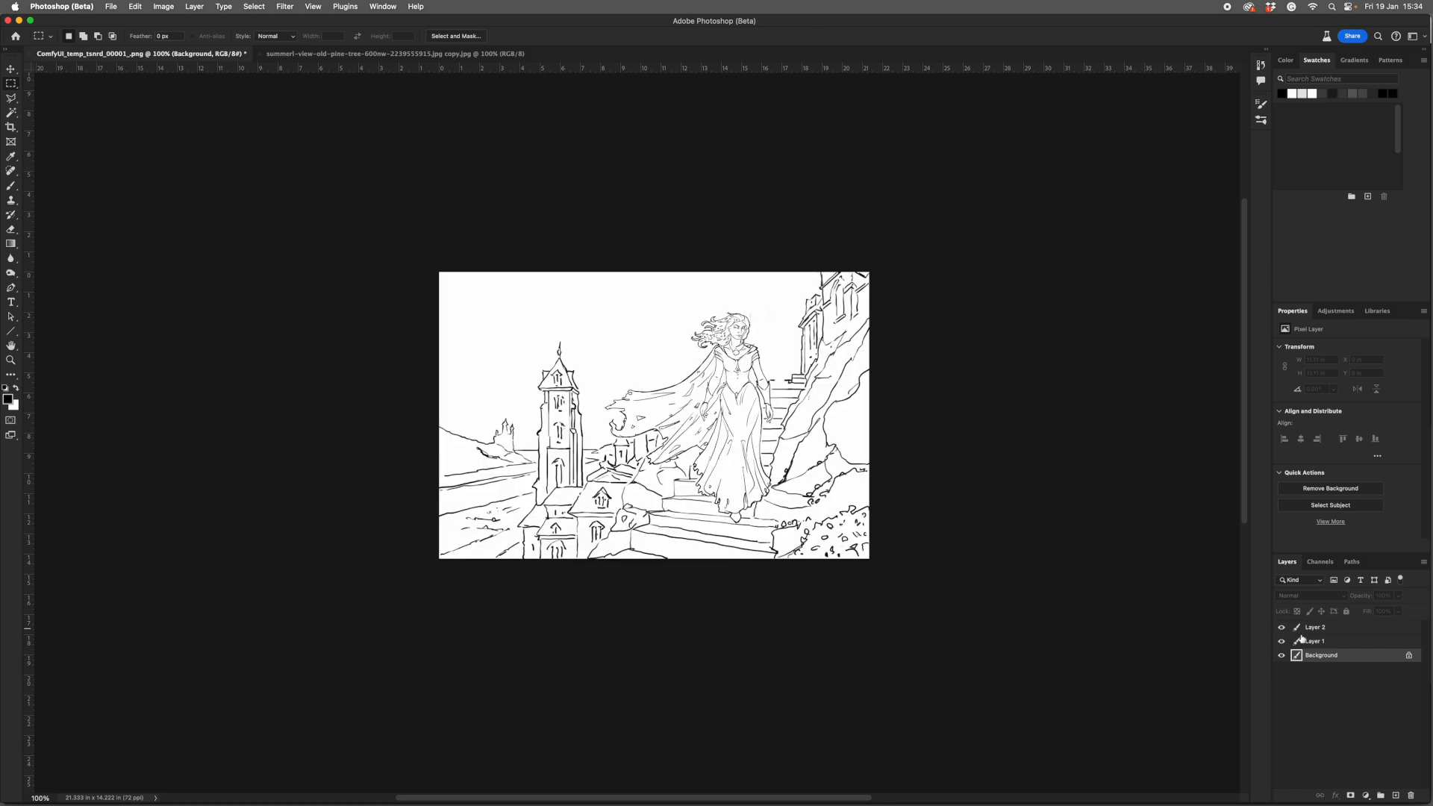
{"action": "left_click", "coordinate": [1315, 626]}
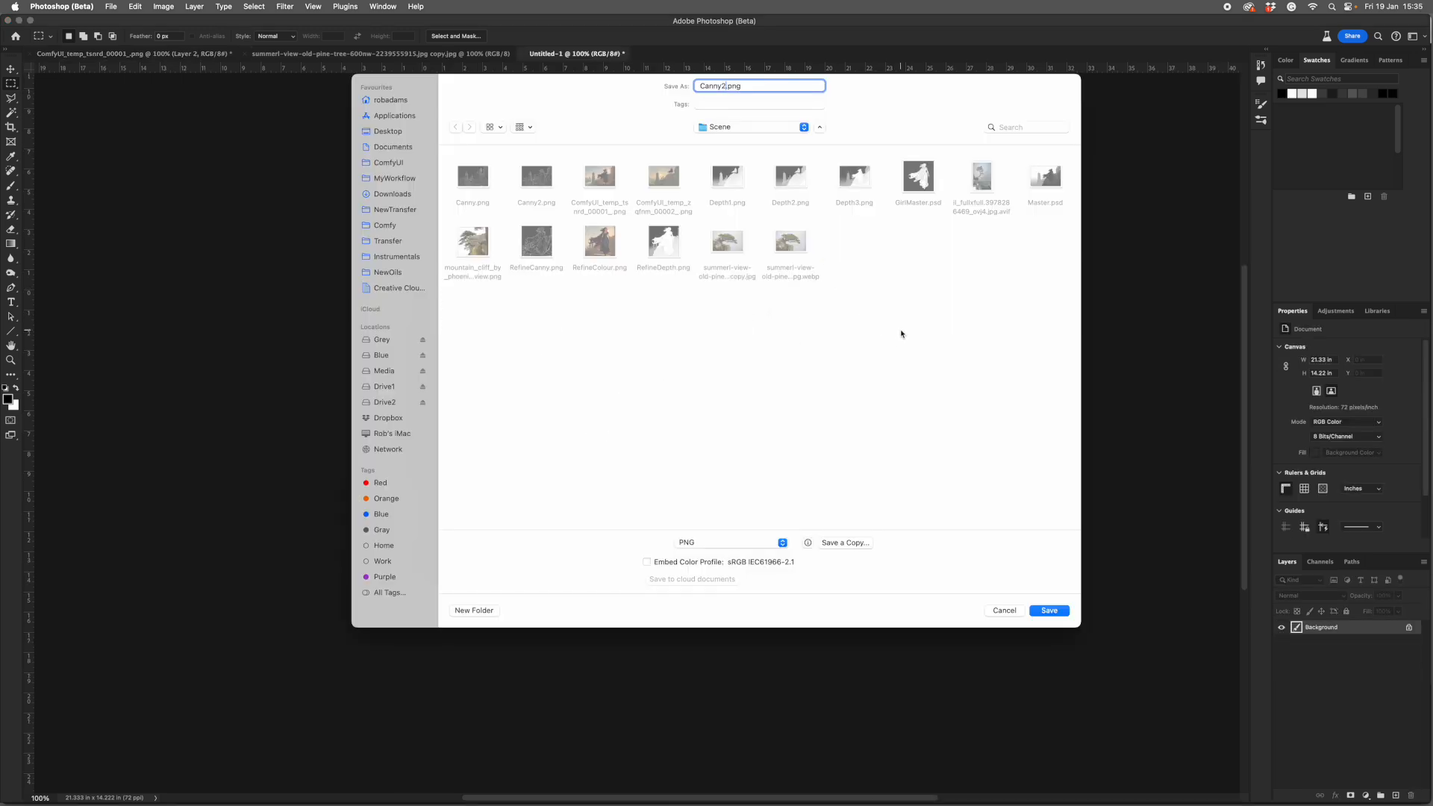
Save full-size copies of the line art as Canny3.png and the depth map as Depth4.png in the Scene folder.
{"action": "key", "text": "BackSpace"}
{"action": "type", "text": "3"}
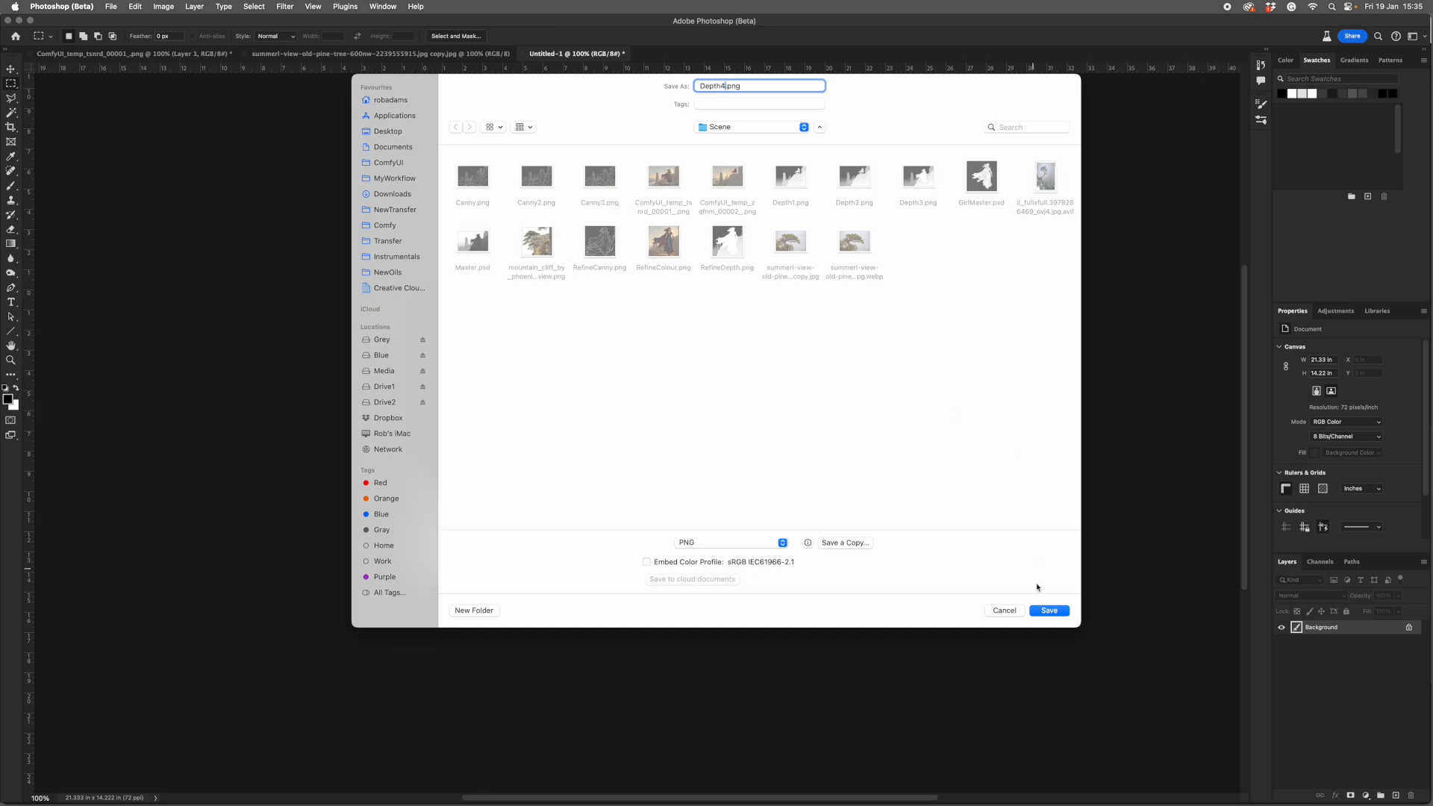
{"action": "left_click", "coordinate": [1050, 612]}
{"action": "left_click", "coordinate": [788, 367]}
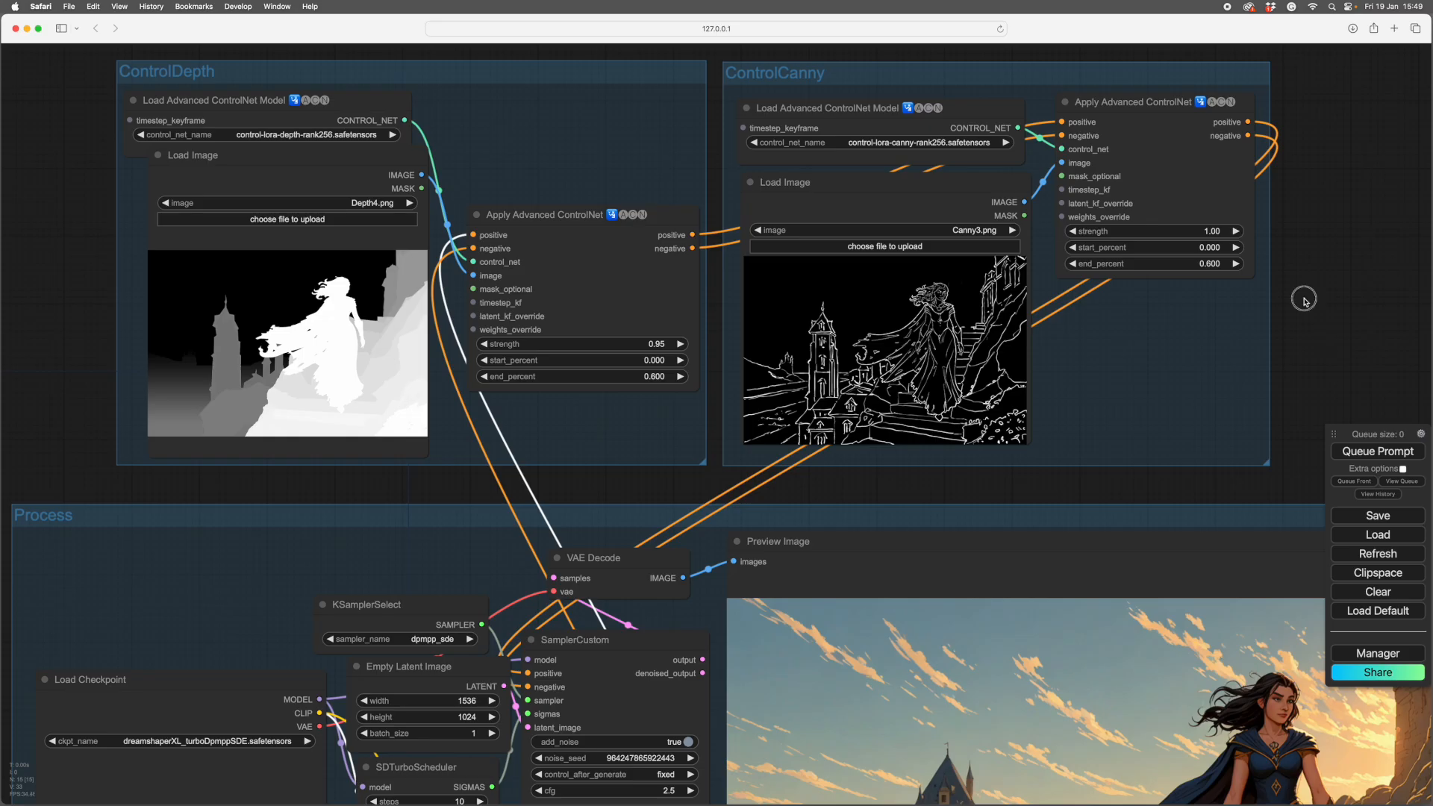
Switch to ComfyUI and examine the Depth4.png and Canny3.png inputs against the generated image of the woman on the steps.
{"action": "left_click_drag", "start_coordinate": [1305, 298], "coordinate": [1341, 301]}
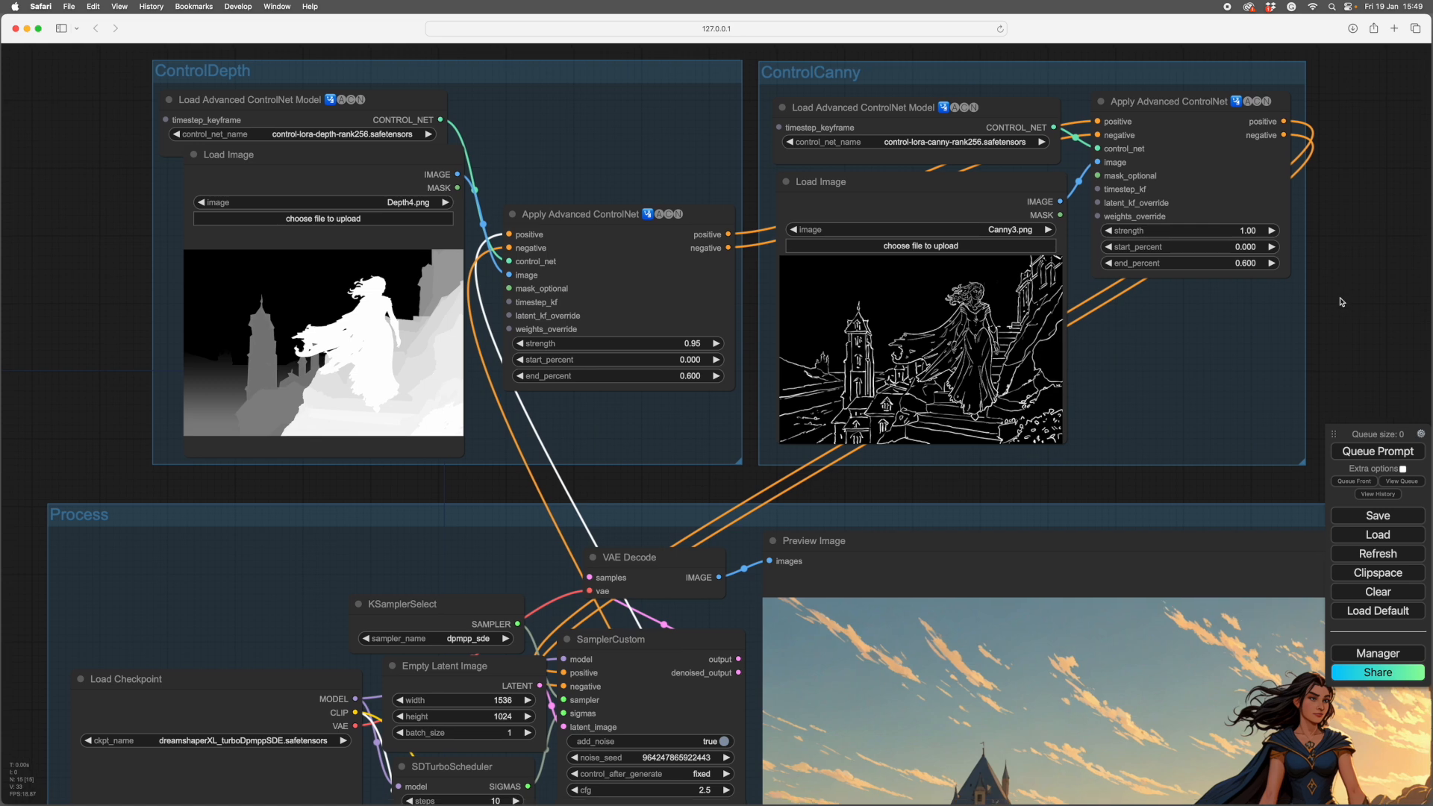
{"action": "left_click_drag", "start_coordinate": [1341, 301], "coordinate": [1190, 75]}
{"action": "left_click_drag", "start_coordinate": [1276, 147], "coordinate": [1052, 19]}
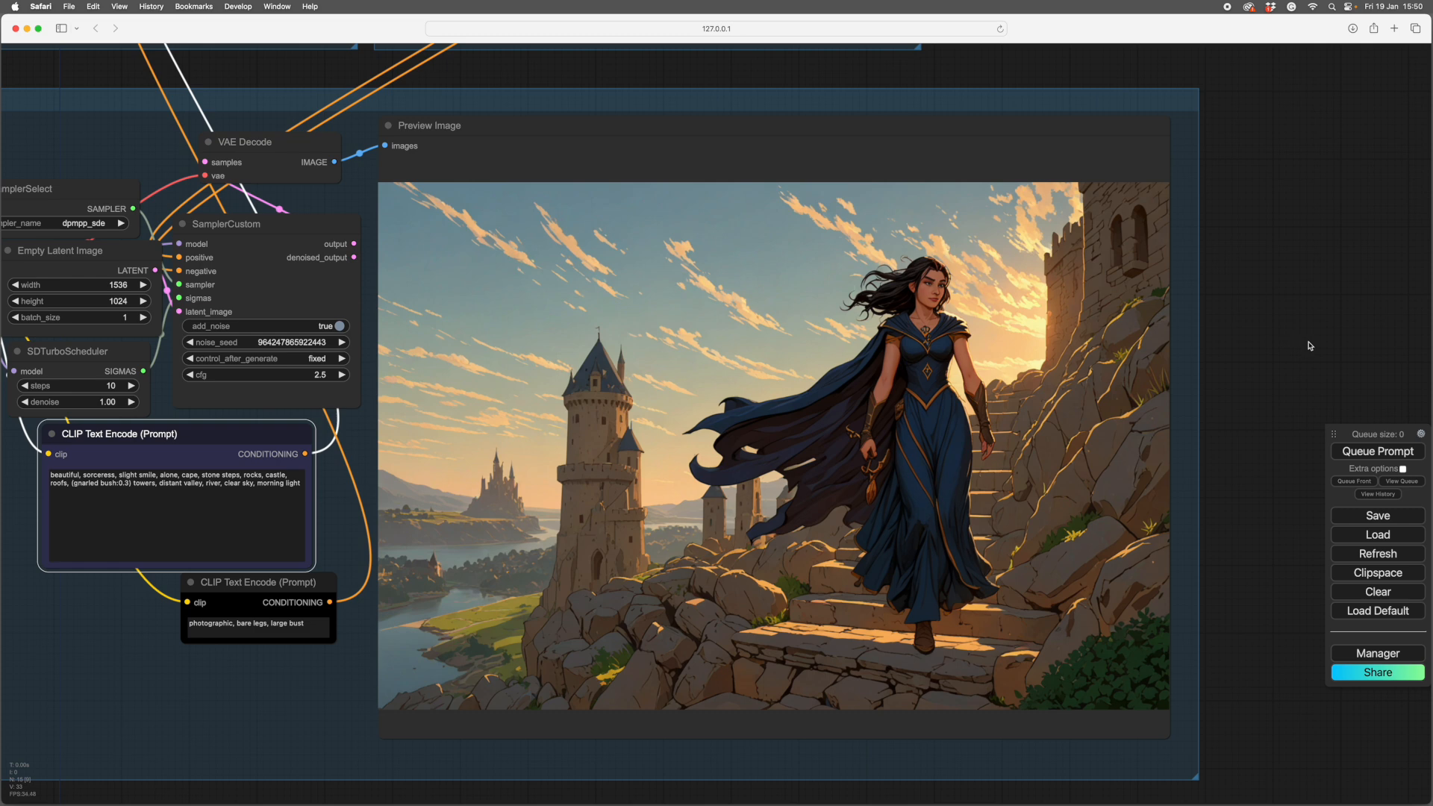
{"action": "scroll", "coordinate": [1308, 346], "scroll_direction": "down", "scroll_amount": 2}
{"action": "scroll", "coordinate": [1309, 346], "scroll_direction": "up", "scroll_amount": 3}
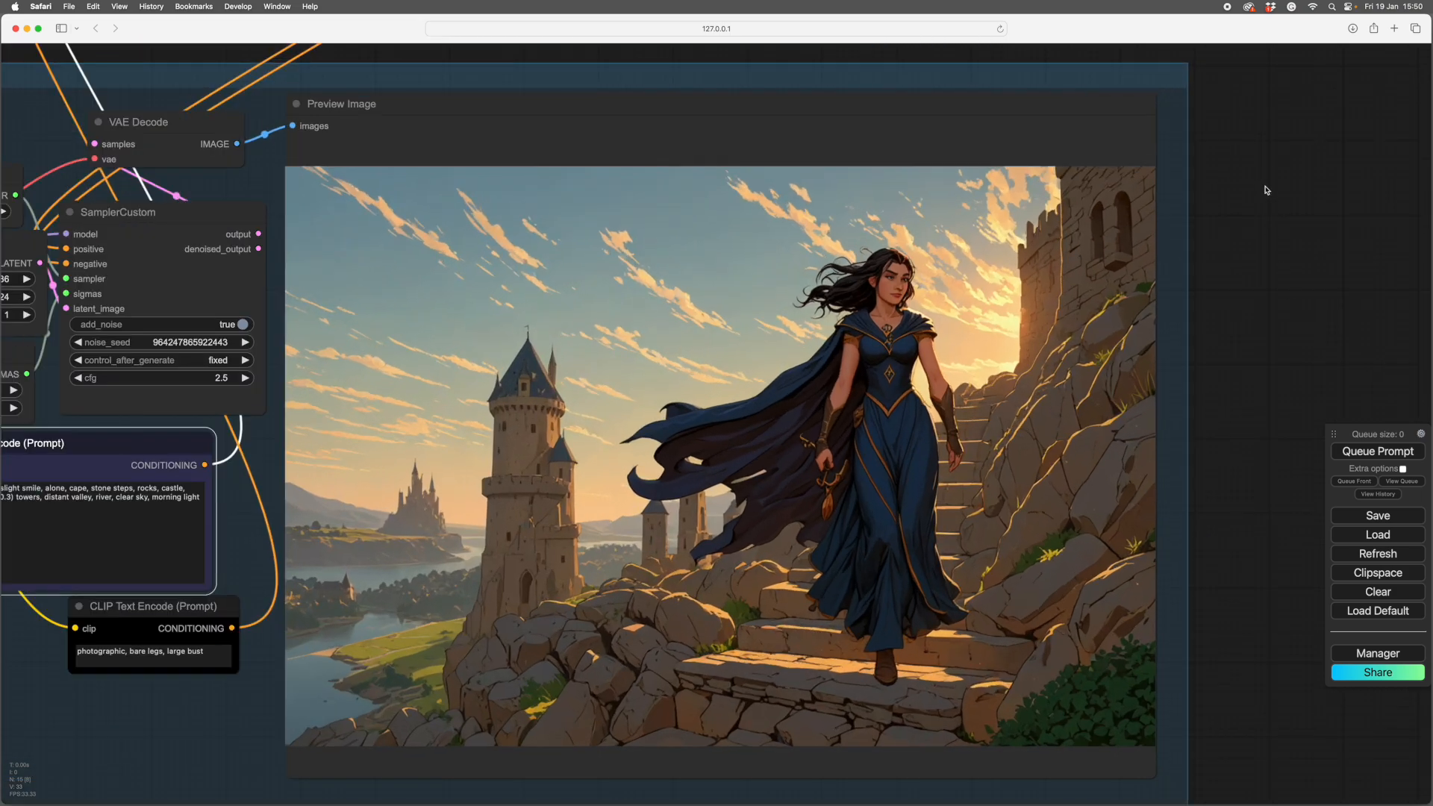
{"action": "scroll", "coordinate": [1302, 321], "scroll_direction": "up", "scroll_amount": 3}
{"action": "scroll", "coordinate": [1343, 288], "scroll_direction": "down", "scroll_amount": 3}
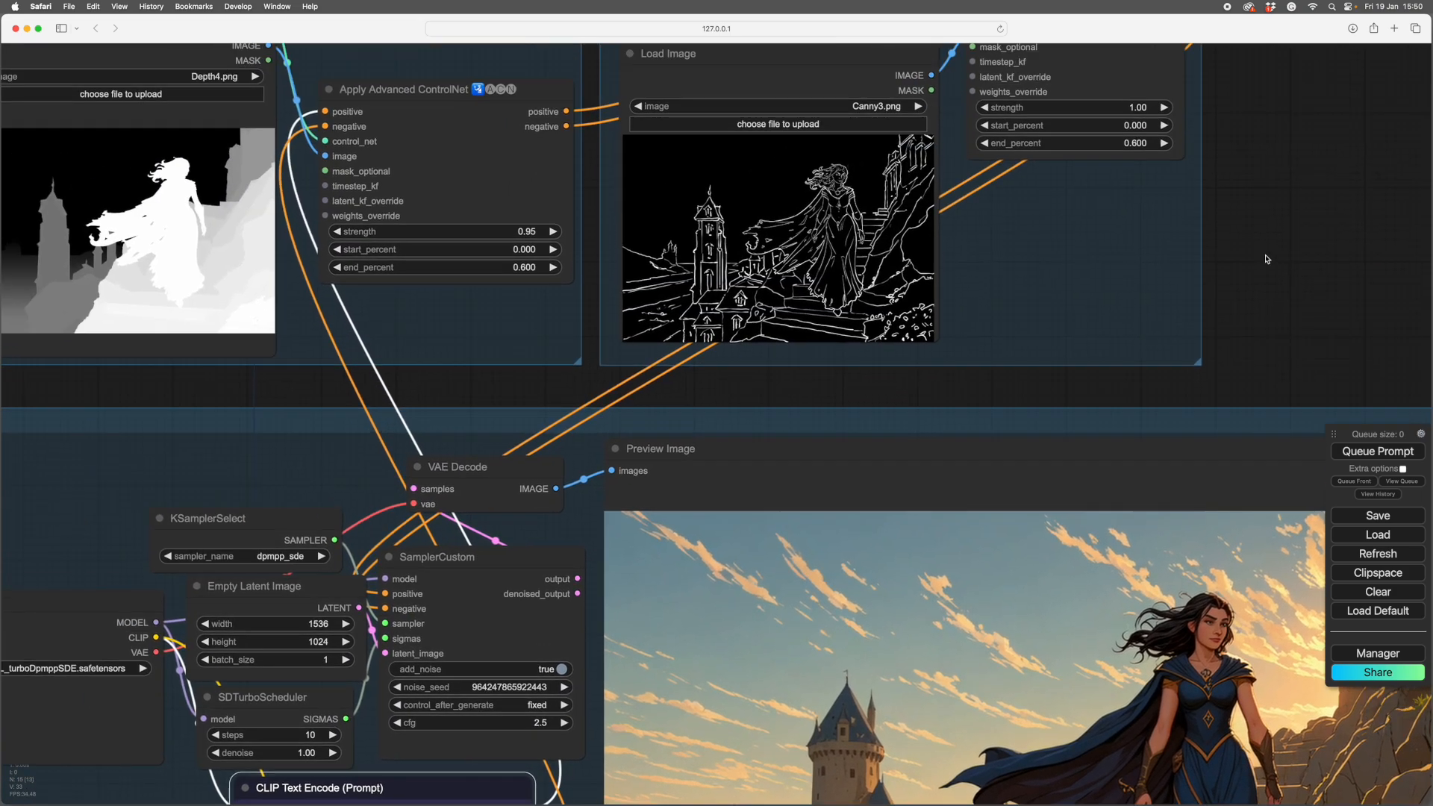
{"action": "scroll", "coordinate": [1349, 272], "scroll_direction": "up", "scroll_amount": 3}
{"action": "left_click_drag", "start_coordinate": [1349, 273], "coordinate": [1054, 77]}
{"action": "scroll", "coordinate": [1222, 186], "scroll_direction": "down", "scroll_amount": 2}
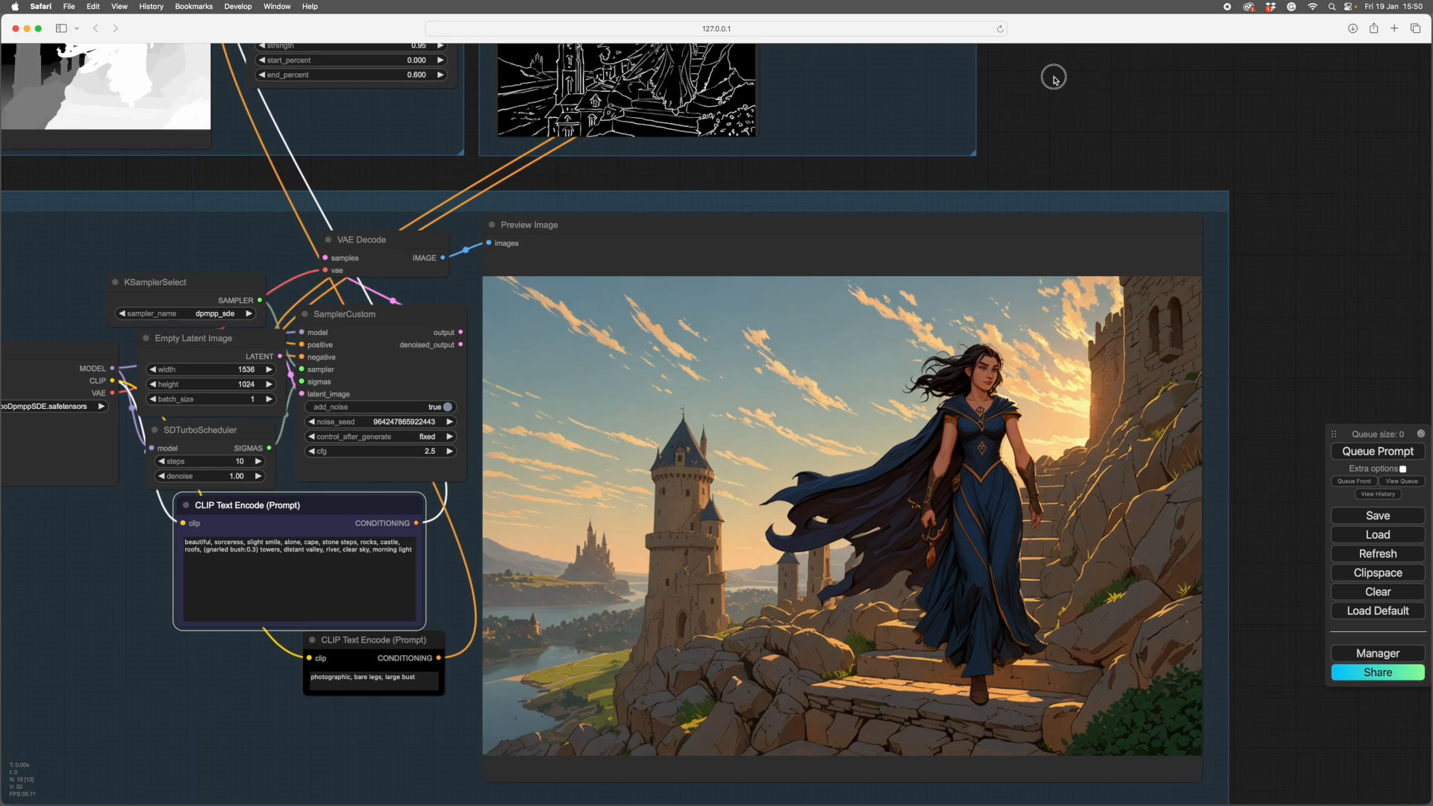
{"action": "left_click_drag", "start_coordinate": [1267, 150], "coordinate": [1261, 126]}
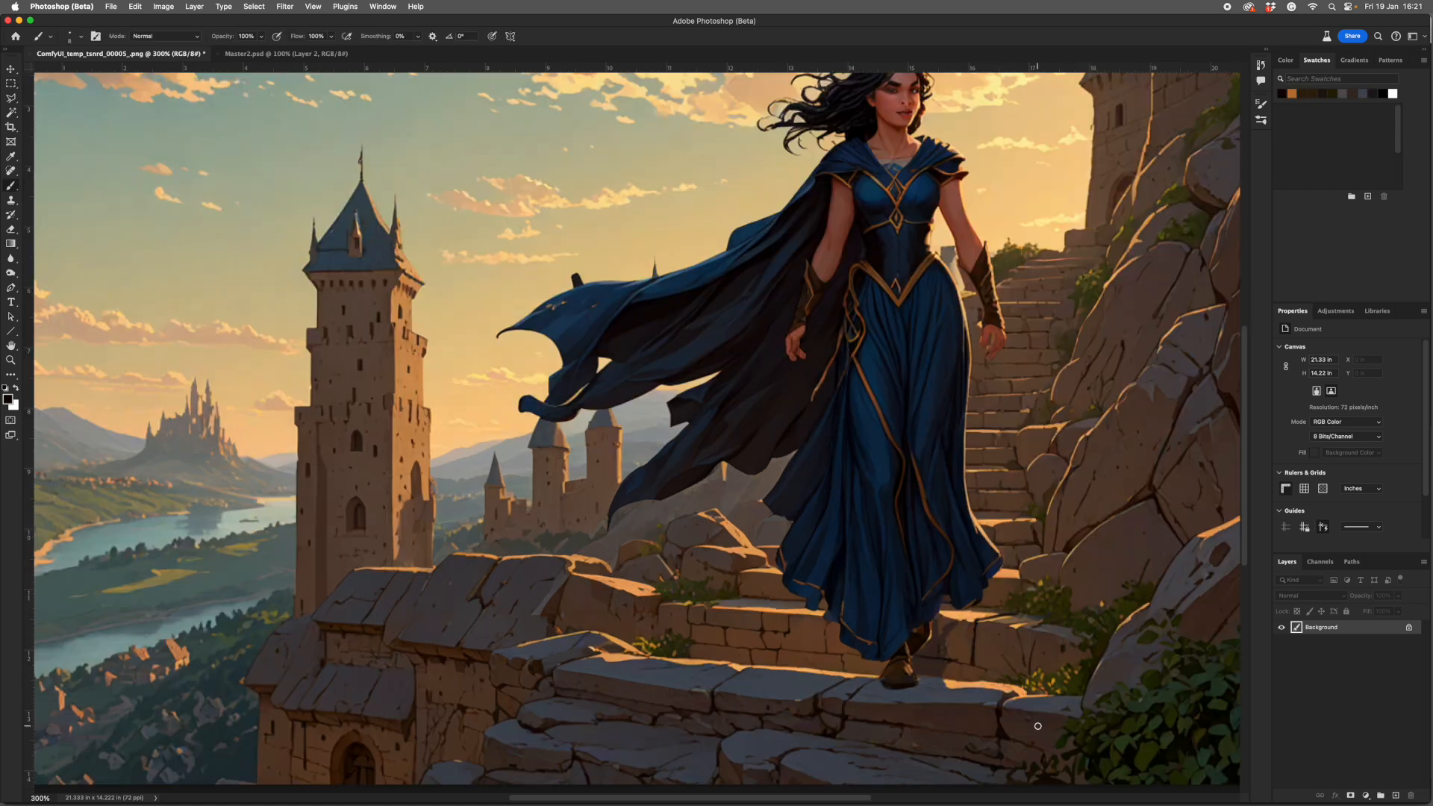
In Photoshop, transform a copied patch of the generated image's lower stone steps and bring the flattened result into Master2.psd.
{"action": "key", "text": "l"}
{"action": "left_click", "coordinate": [1055, 700]}
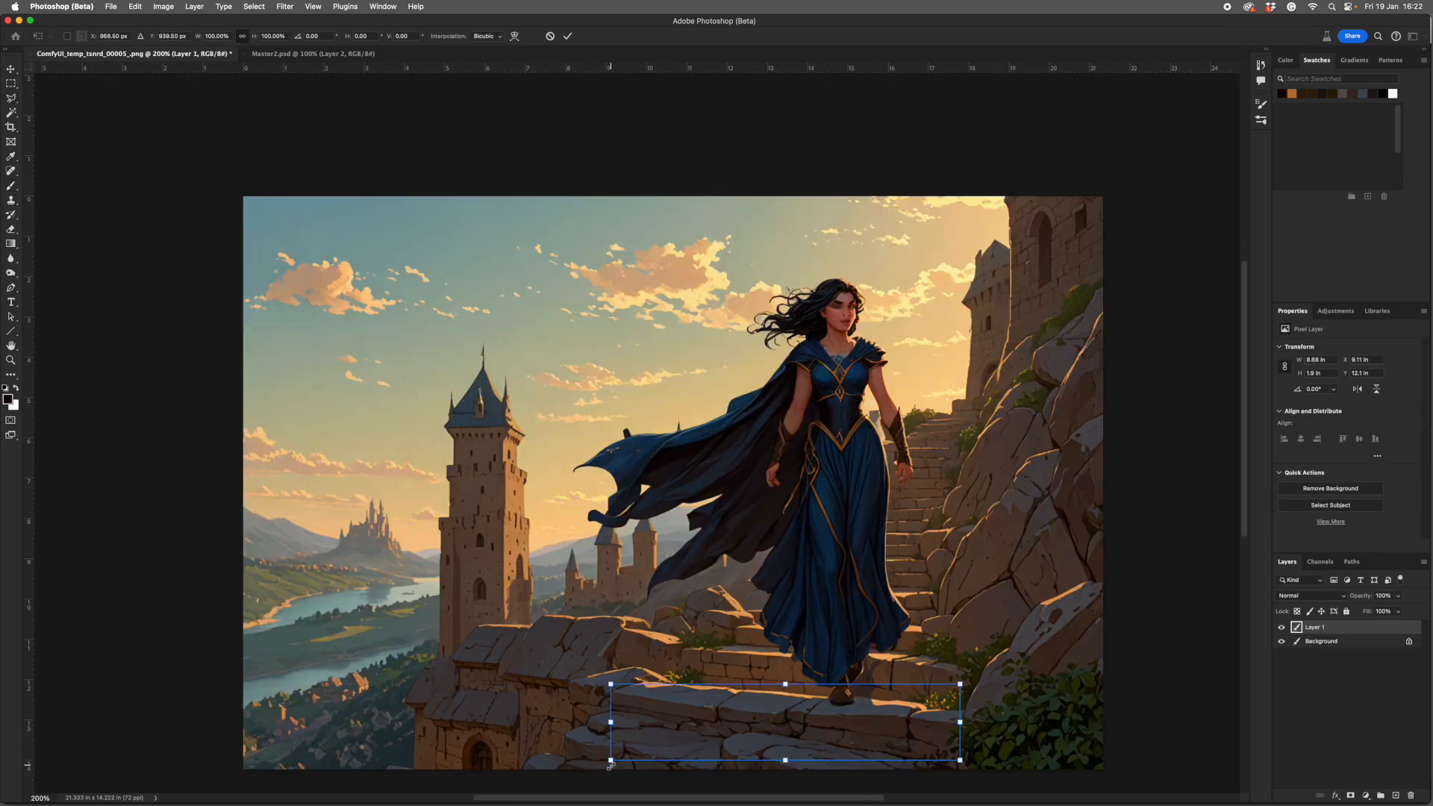
{"action": "left_click_drag", "start_coordinate": [826, 679], "coordinate": [822, 576]}
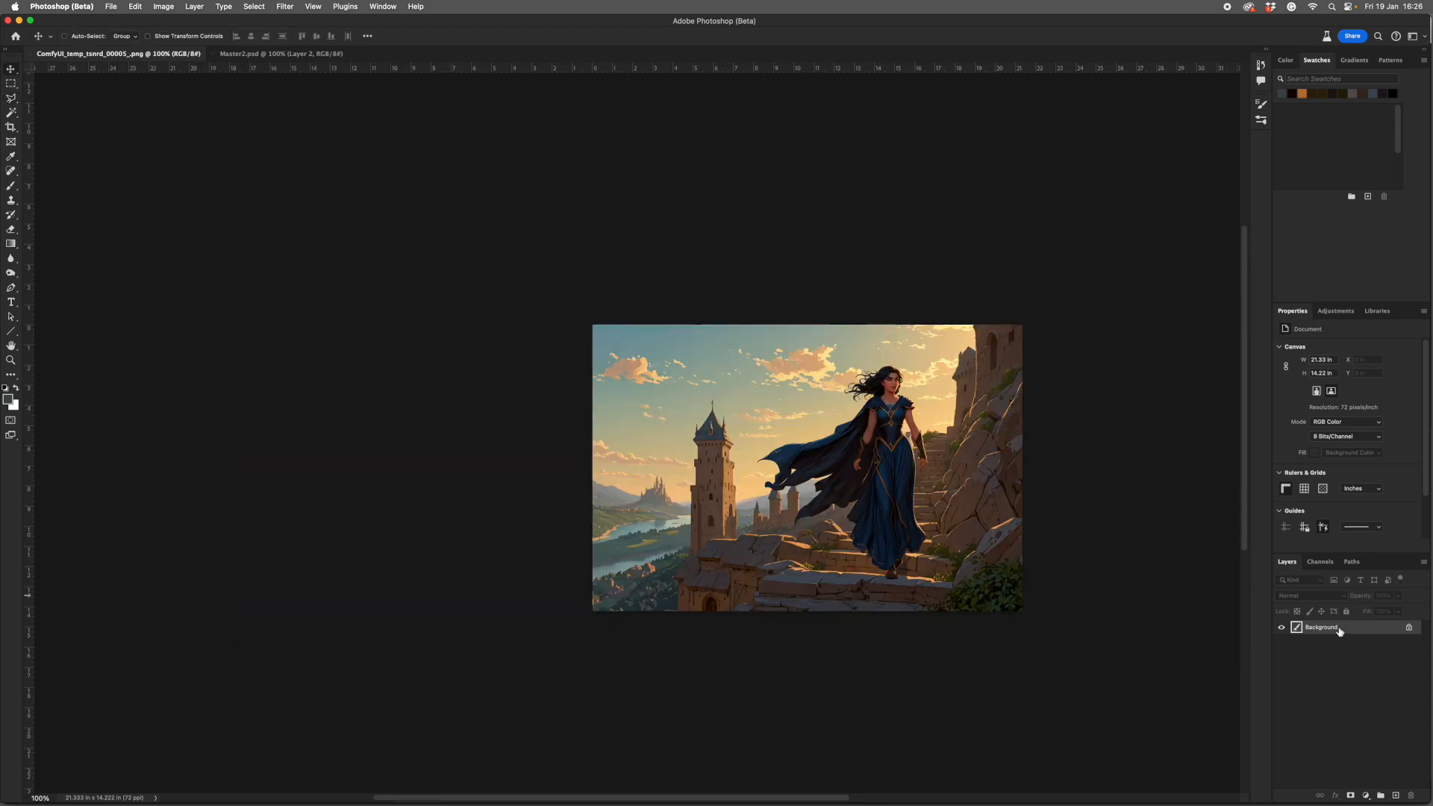
{"action": "left_click_drag", "start_coordinate": [1313, 627], "coordinate": [159, 79]}
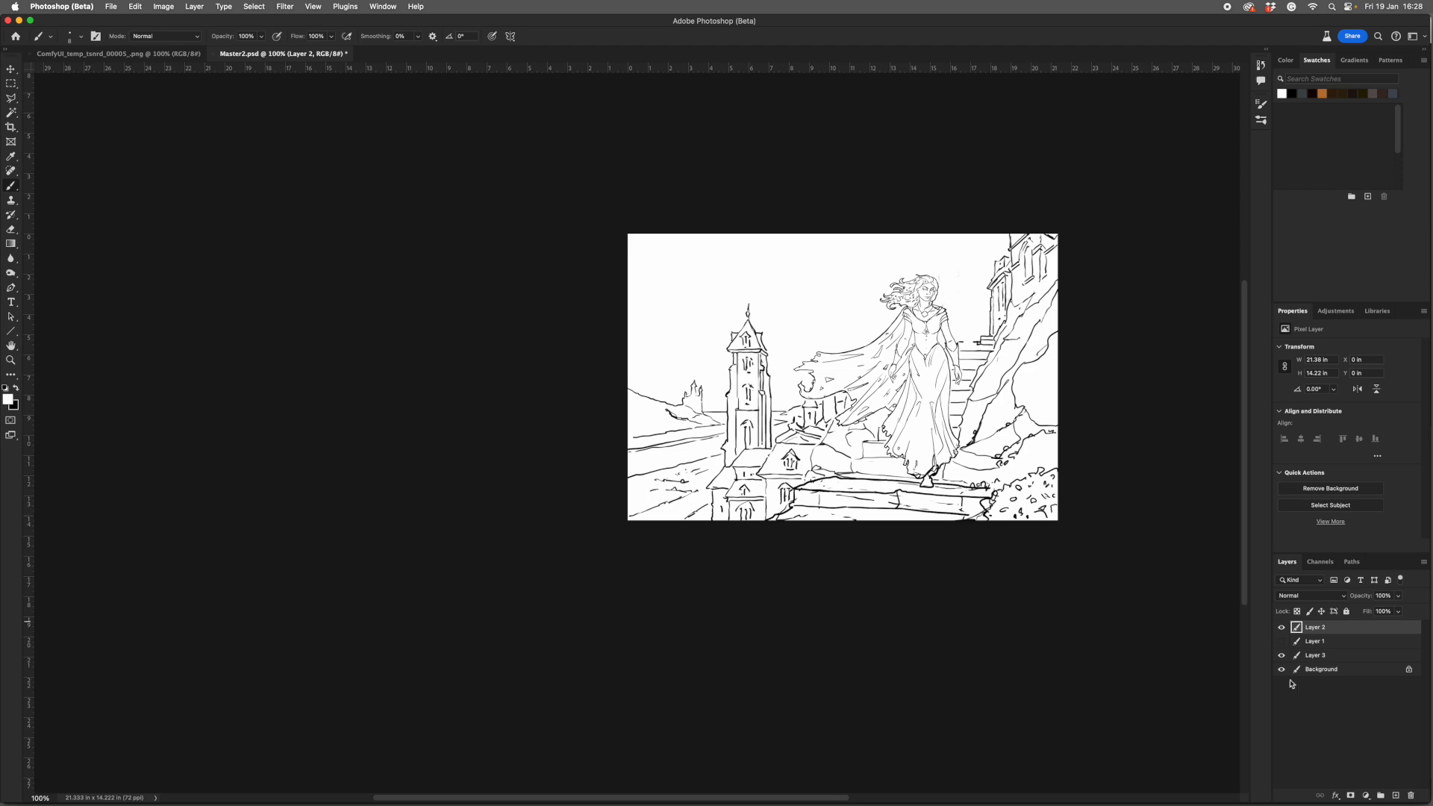
Show the Layer 1 depth map to check the Layer 2 line art against it, and select the whole Layer 2 canvas.
{"action": "left_click", "coordinate": [1283, 642]}
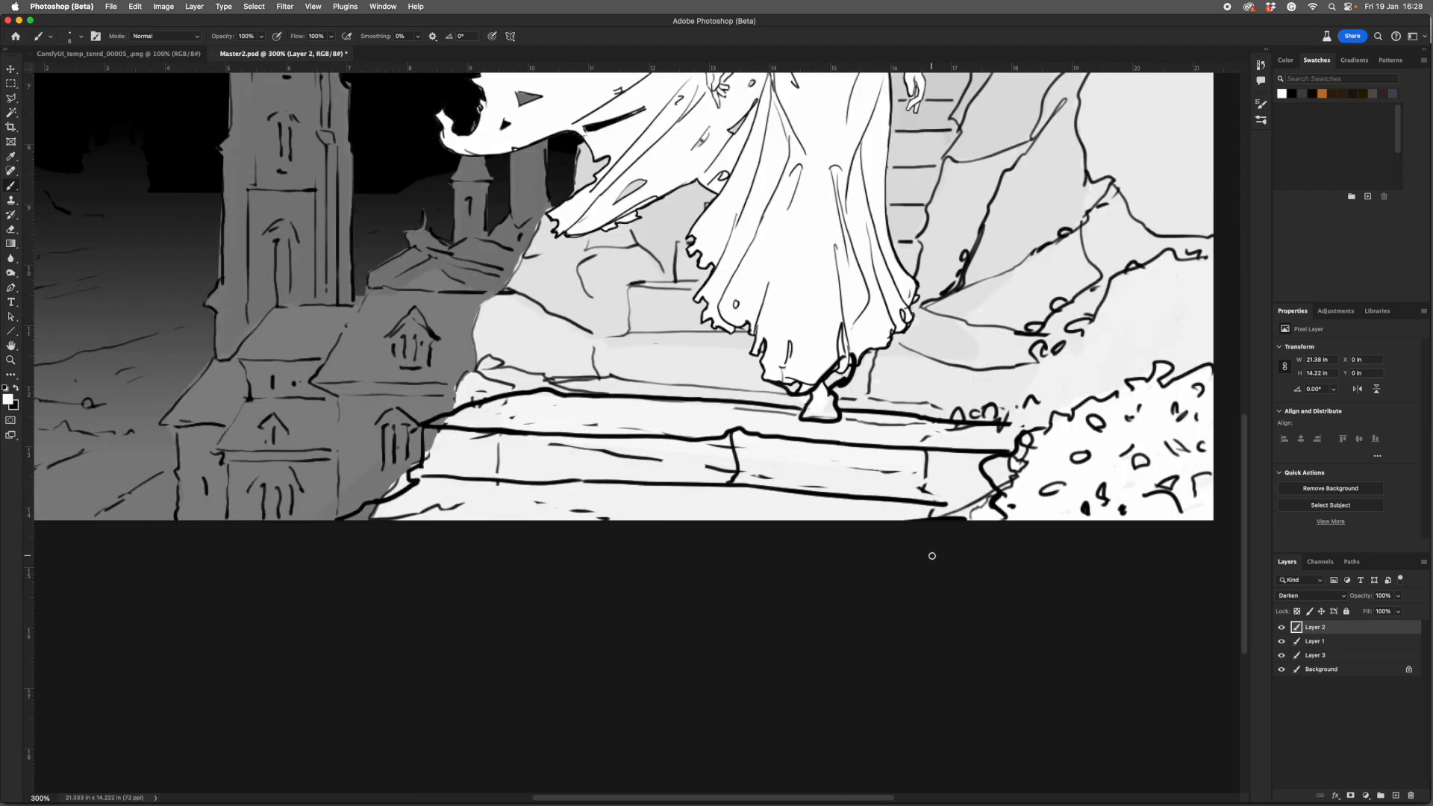
{"action": "left_click", "coordinate": [1281, 628]}
{"action": "left_click", "coordinate": [1281, 628]}
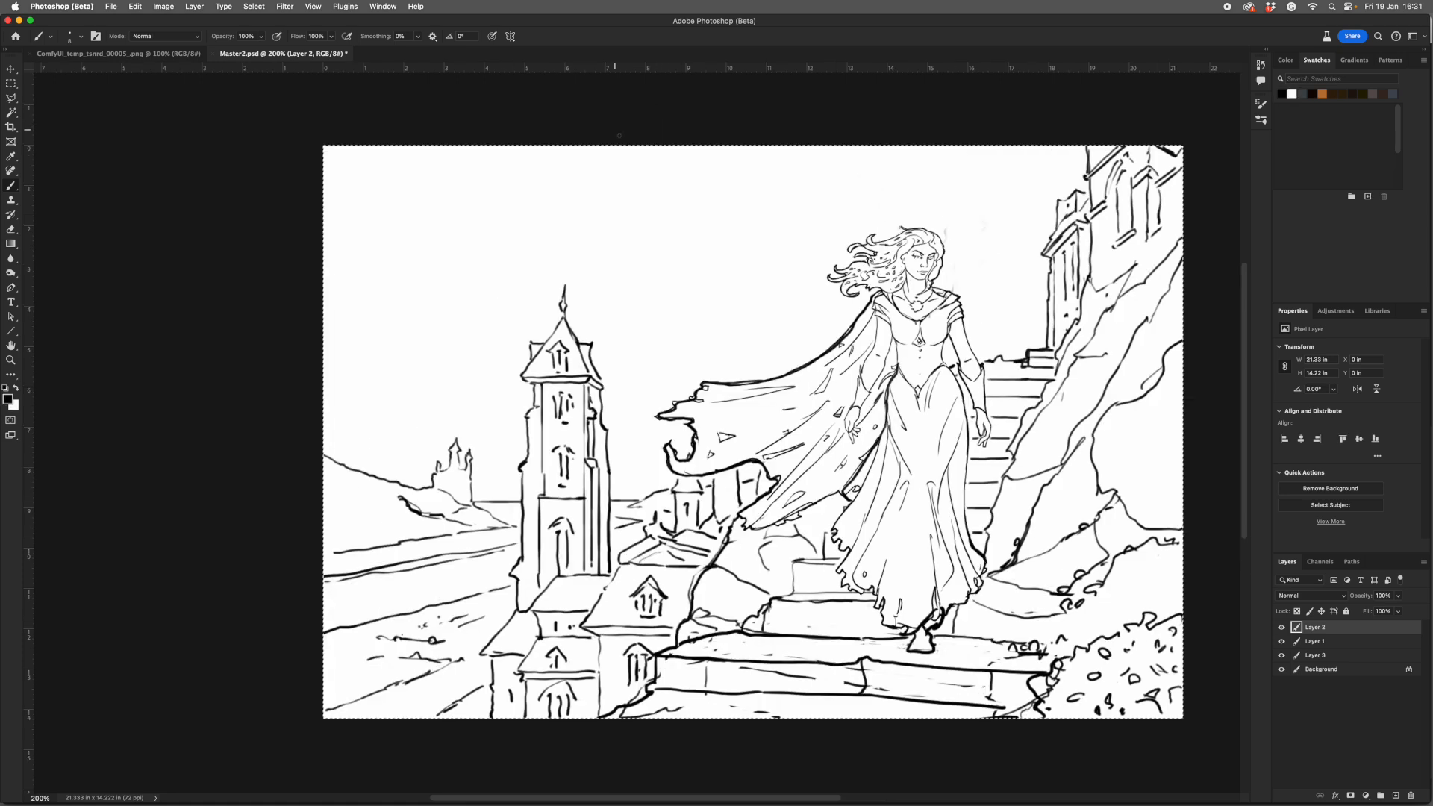
{"action": "key", "text": "ctrl+a"}
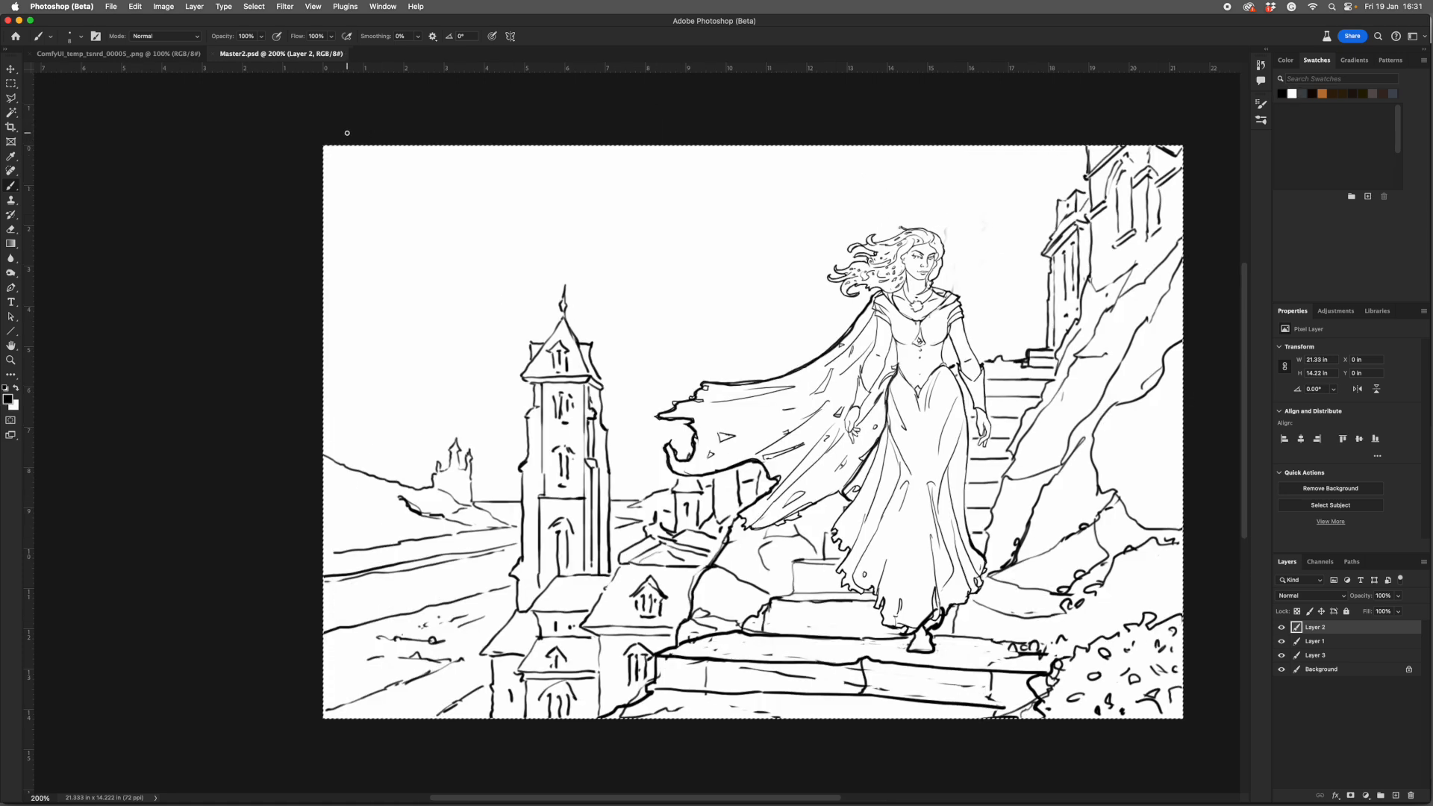
Switch to ComfyUI and load Canny4.png as the image in the ControlCanny group.
{"action": "key", "text": "super+Tab"}
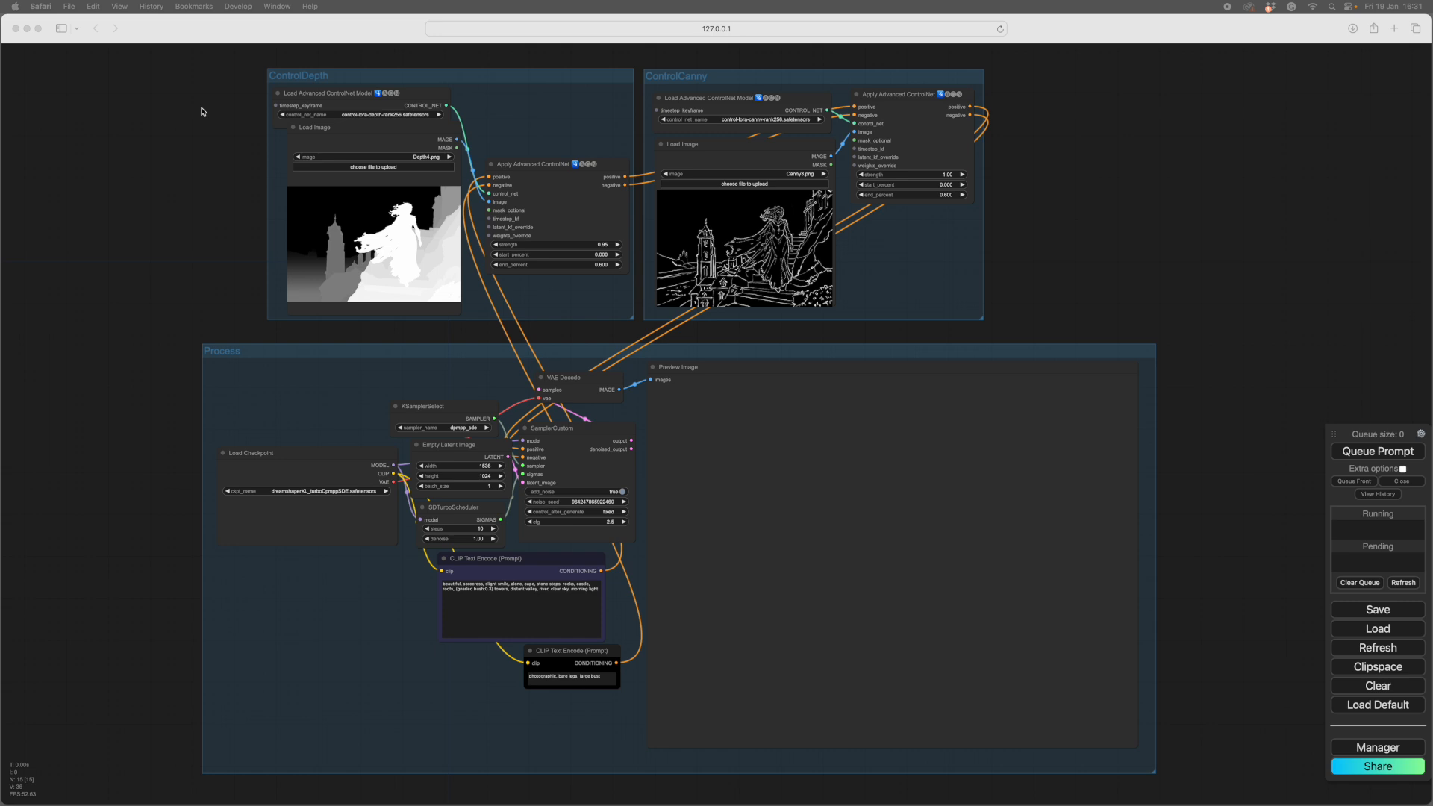
{"action": "left_click", "coordinate": [629, 54]}
{"action": "scroll", "coordinate": [1050, 252], "scroll_direction": "down", "scroll_amount": 3}
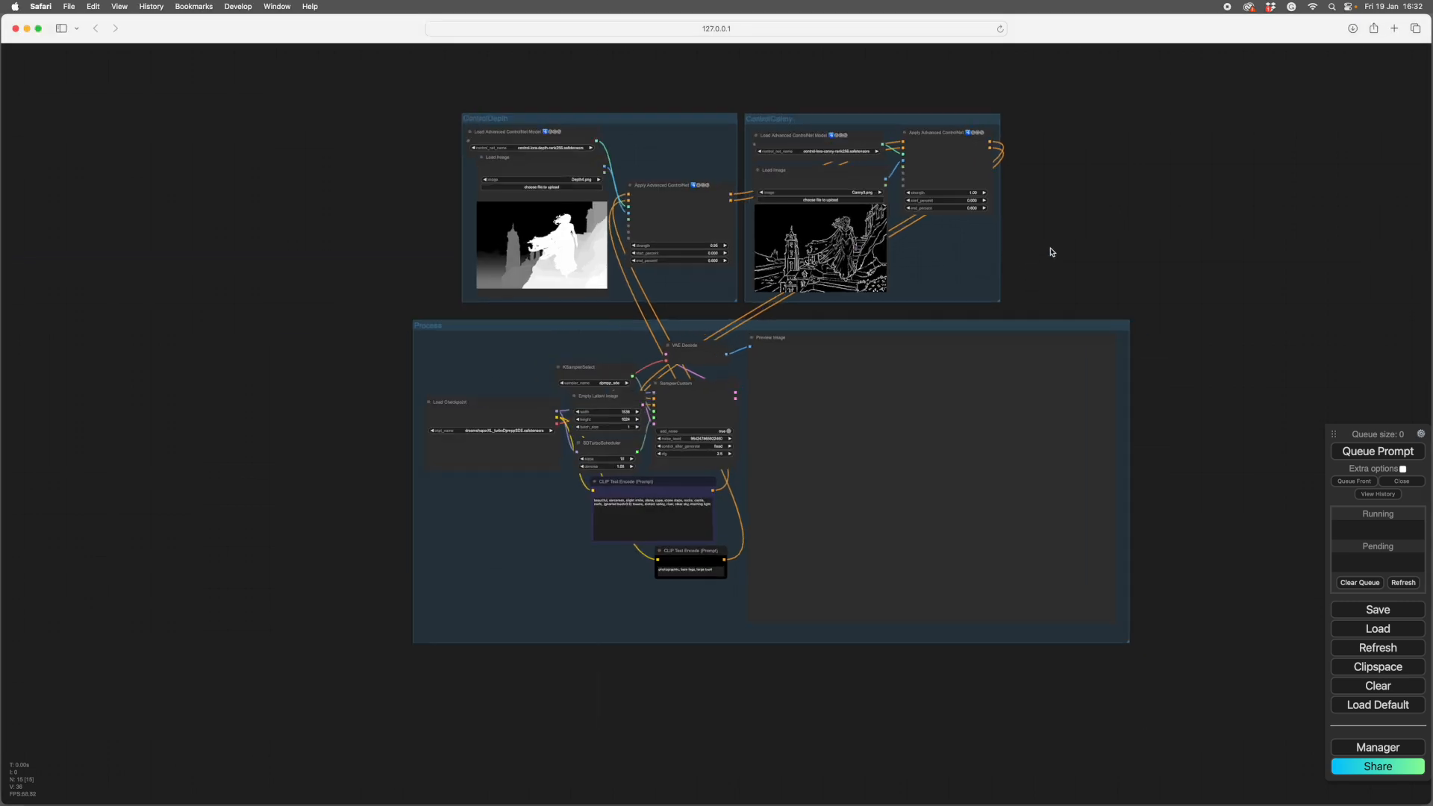
{"action": "scroll", "coordinate": [1049, 249], "scroll_direction": "up", "scroll_amount": 10}
{"action": "left_click_drag", "start_coordinate": [1059, 253], "coordinate": [1297, 322]}
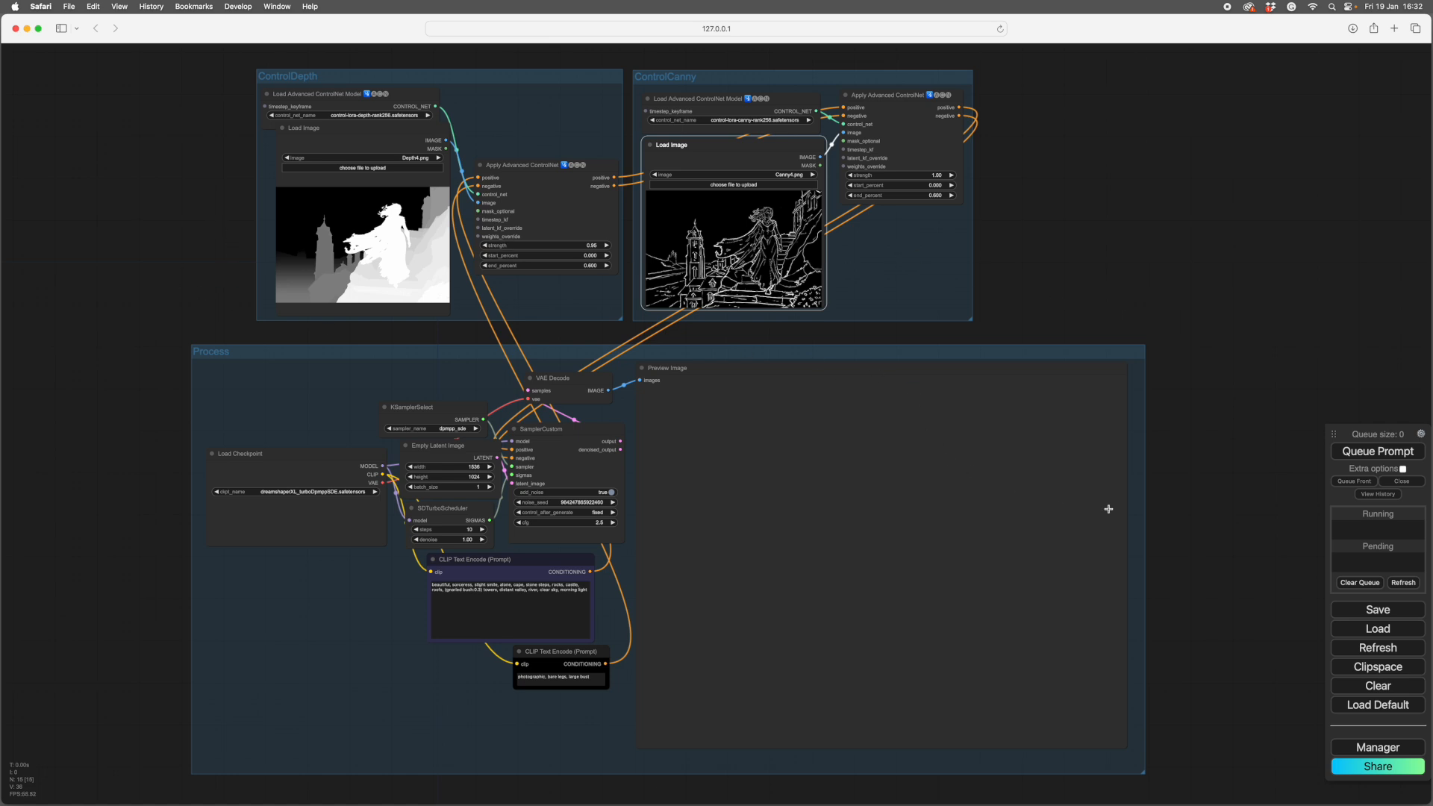
Add a Load Image node below the Process group and route it through VAE Encode to SamplerCustom, replacing Empty Latent Image.
{"action": "left_click_drag", "start_coordinate": [1204, 550], "coordinate": [1256, 152]}
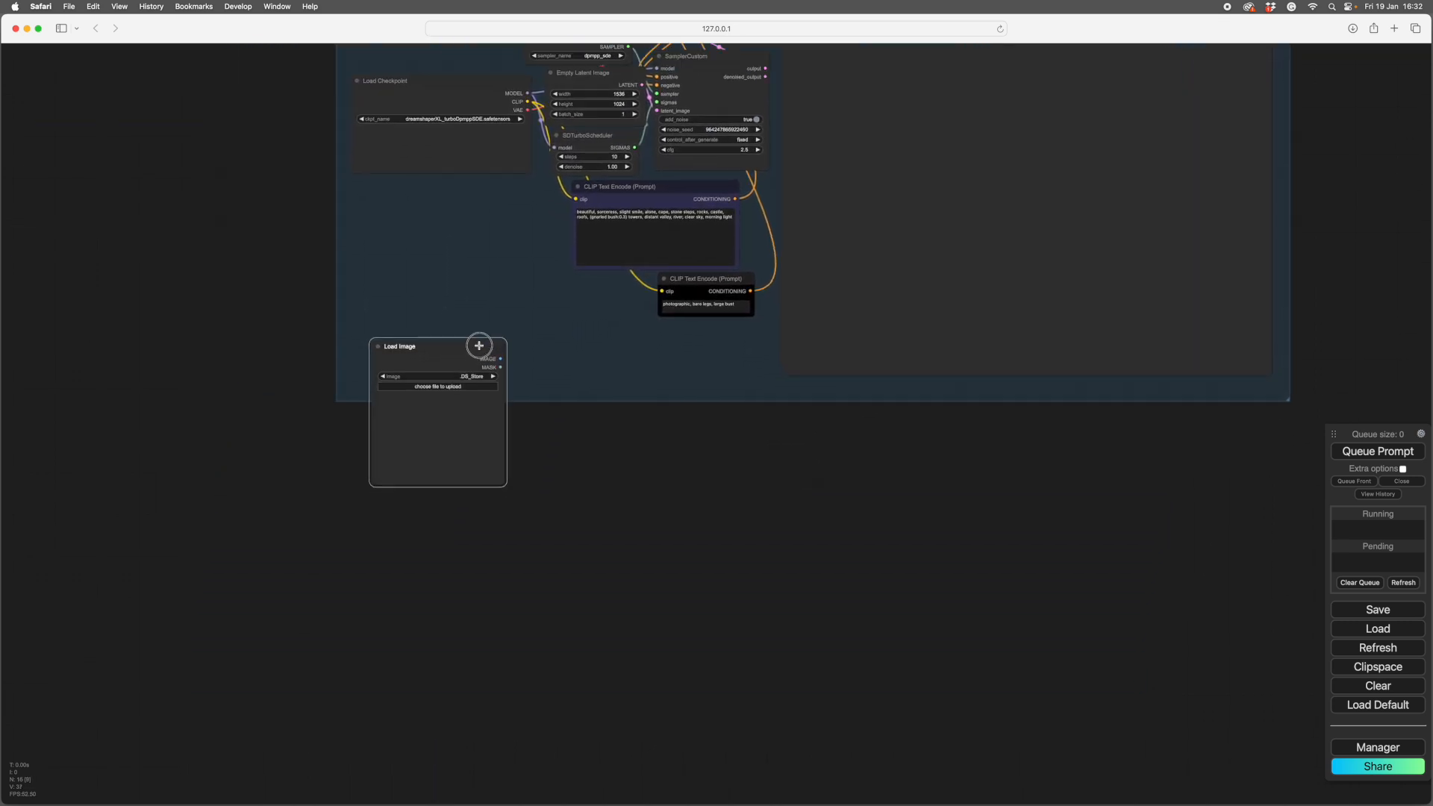
{"action": "left_click_drag", "start_coordinate": [479, 355], "coordinate": [463, 458]}
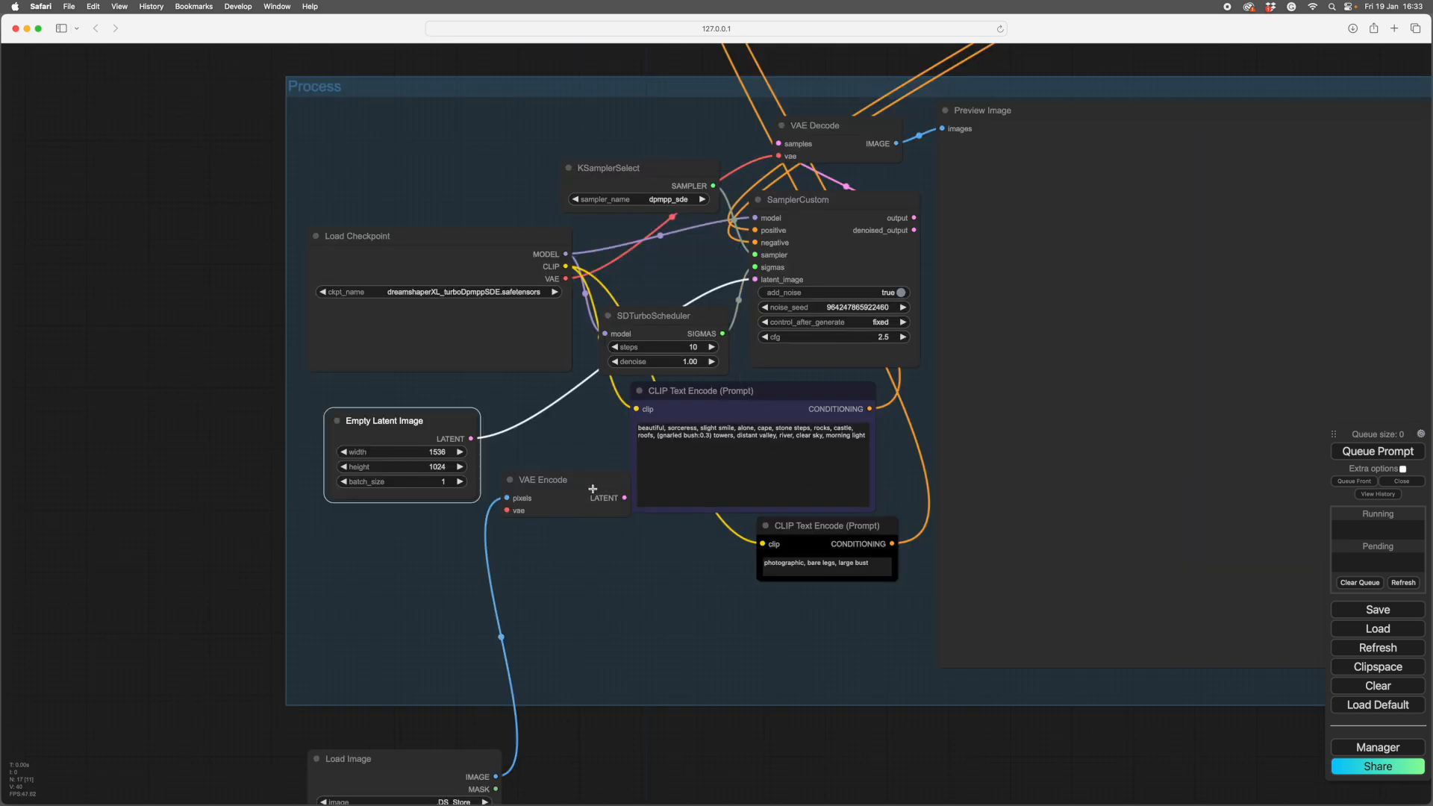
{"action": "left_click_drag", "start_coordinate": [593, 489], "coordinate": [578, 454]}
{"action": "left_click_drag", "start_coordinate": [441, 422], "coordinate": [421, 587]}
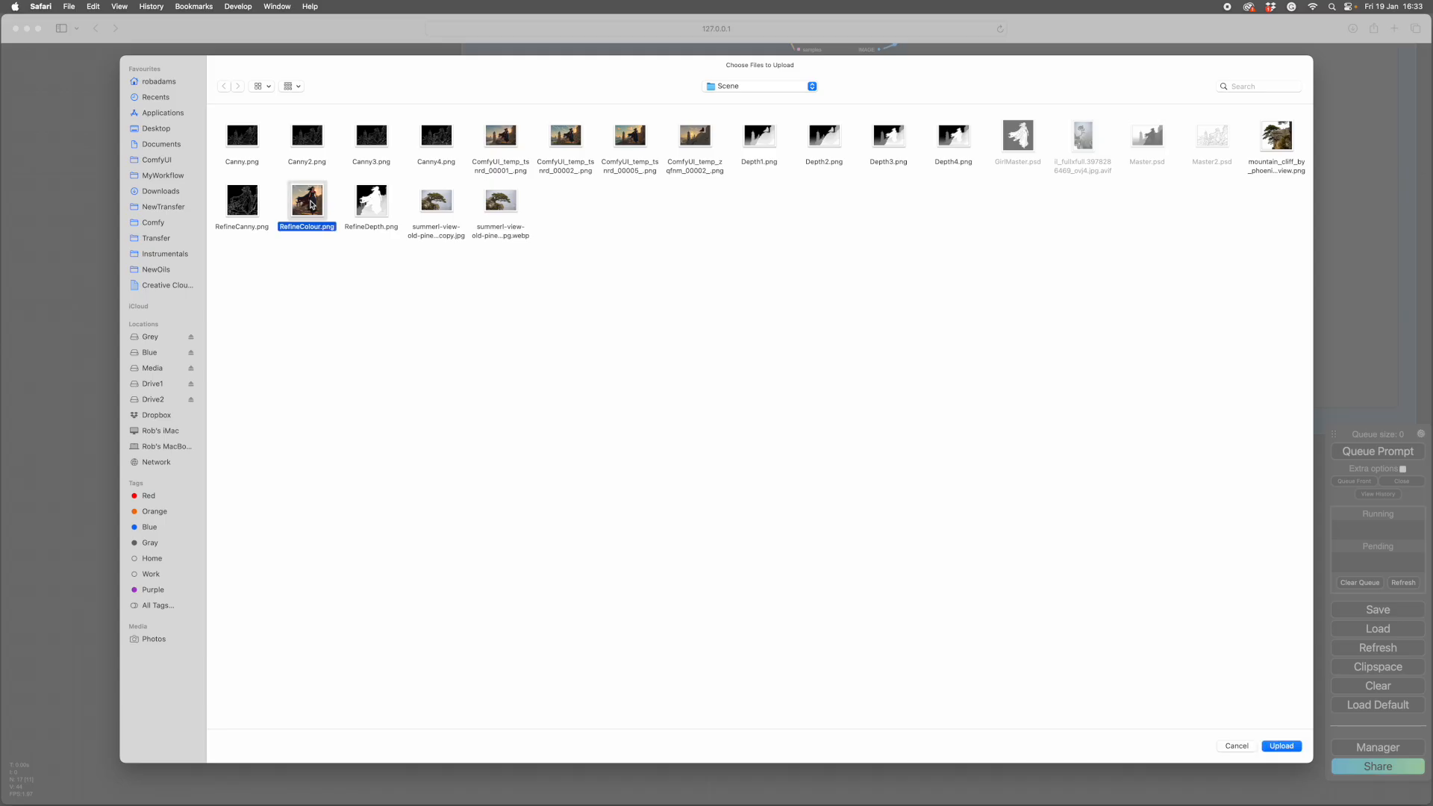
Load RefineColour.png into the new Load Image node.
{"action": "left_click", "coordinate": [1281, 746]}
{"action": "scroll", "coordinate": [278, 453], "scroll_direction": "up", "scroll_amount": 10}
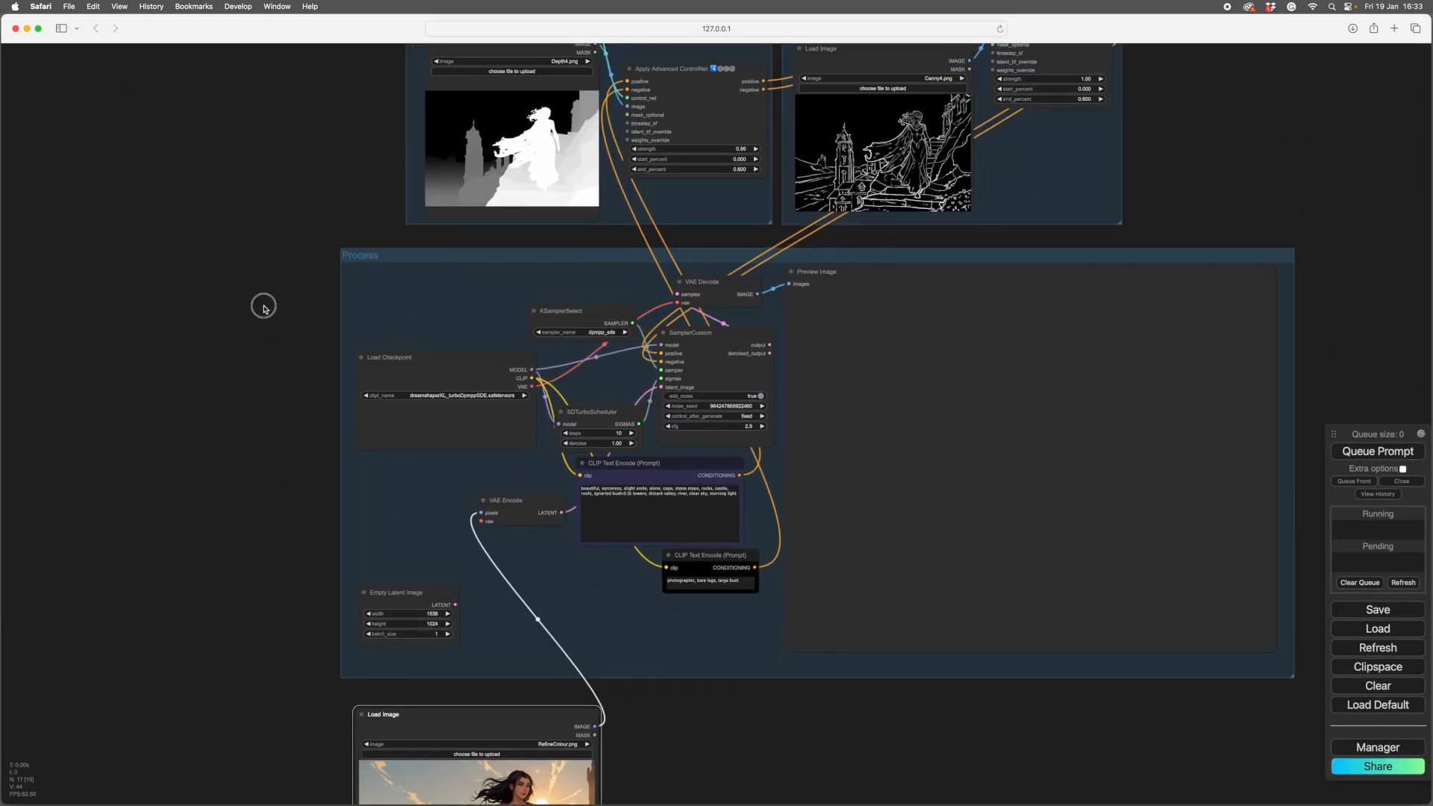
Load RefineDepth.png into the ControlDepth group's image node and RefineCanny.png into the ControlCanny one.
{"action": "left_click", "coordinate": [458, 237]}
{"action": "double_click", "coordinate": [440, 224]}
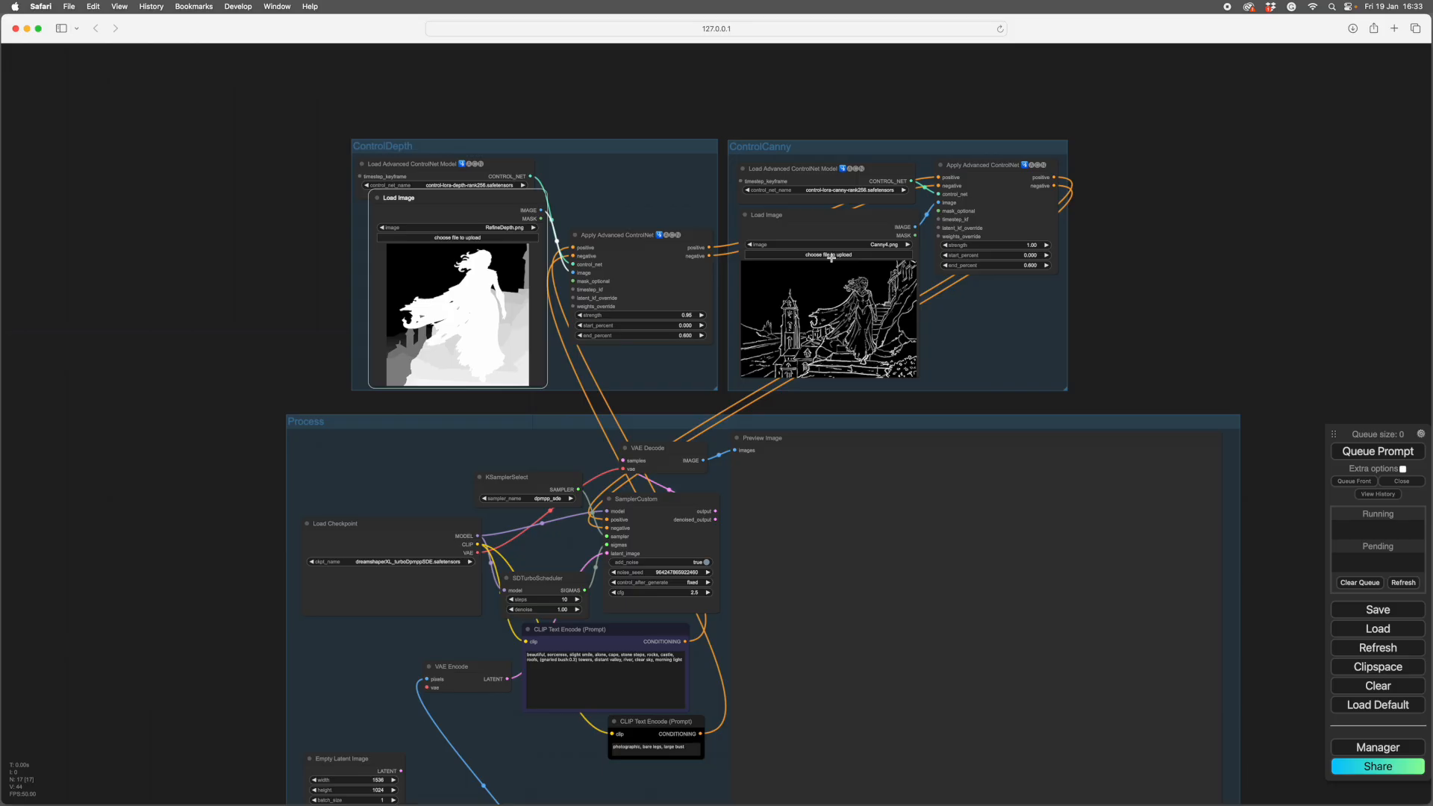
{"action": "left_click", "coordinate": [830, 255]}
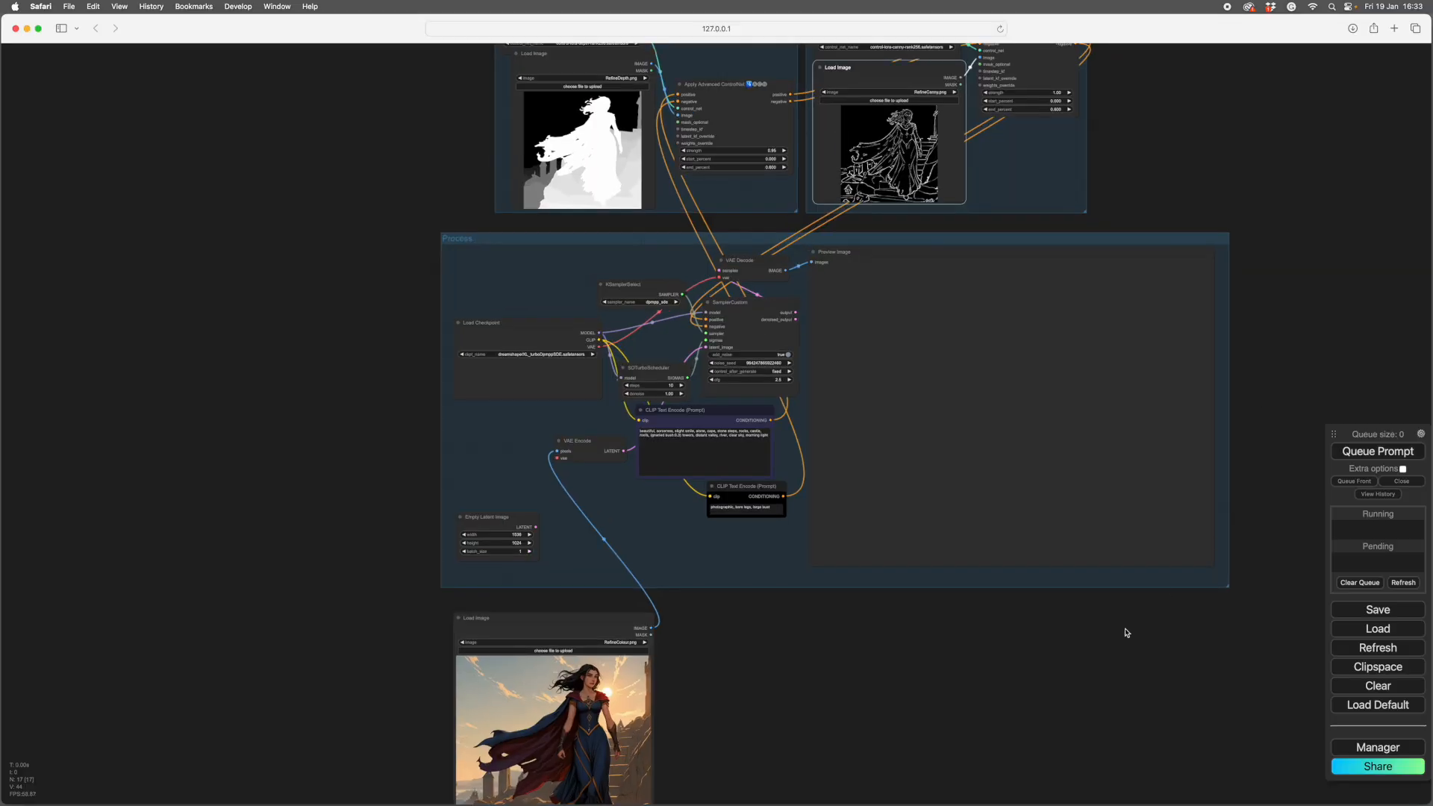
Add "black hair, girdle" after "slight smile" in the positive prompt.
{"action": "left_click_drag", "start_coordinate": [1079, 651], "coordinate": [1067, 702]}
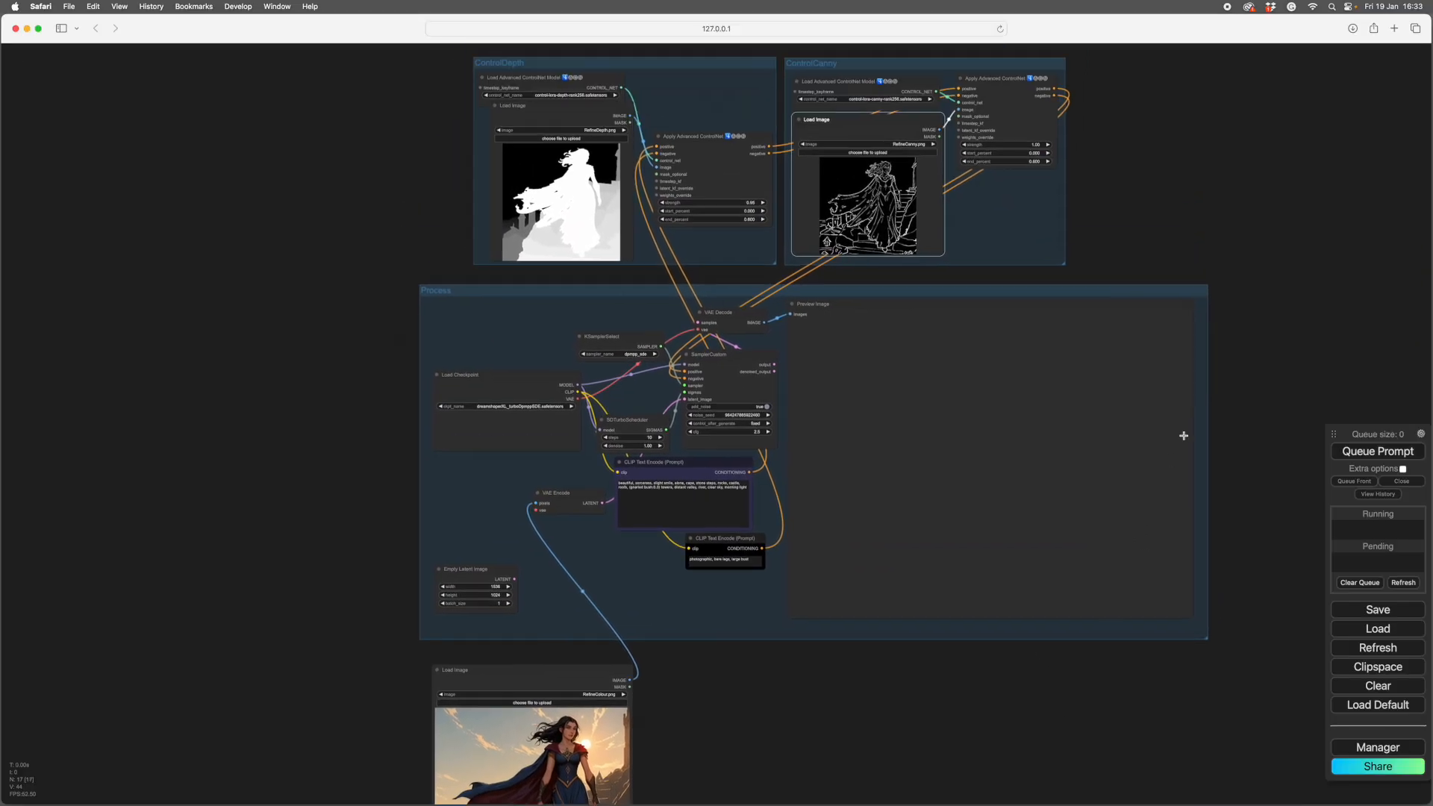
{"action": "left_click_drag", "start_coordinate": [1224, 265], "coordinate": [1302, 507]}
{"action": "scroll", "coordinate": [1238, 429], "scroll_direction": "up", "scroll_amount": 5}
{"action": "scroll", "coordinate": [1172, 478], "scroll_direction": "down", "scroll_amount": 3}
{"action": "left_click_drag", "start_coordinate": [1173, 477], "coordinate": [1112, 105]}
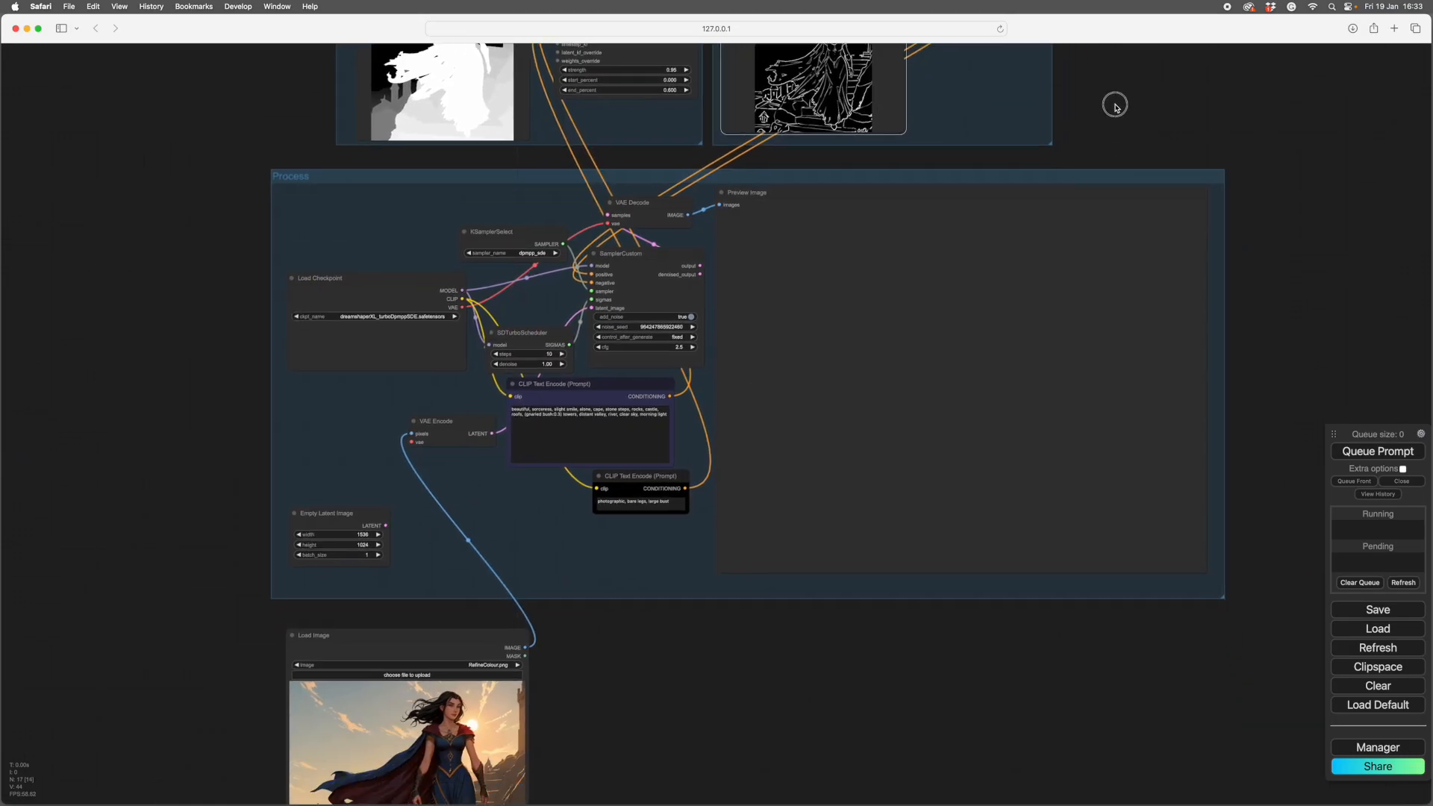
{"action": "left_click_drag", "start_coordinate": [805, 683], "coordinate": [1046, 616]}
{"action": "scroll", "coordinate": [438, 324], "scroll_direction": "up", "scroll_amount": 6}
{"action": "left_click_drag", "start_coordinate": [430, 319], "coordinate": [32, 330]}
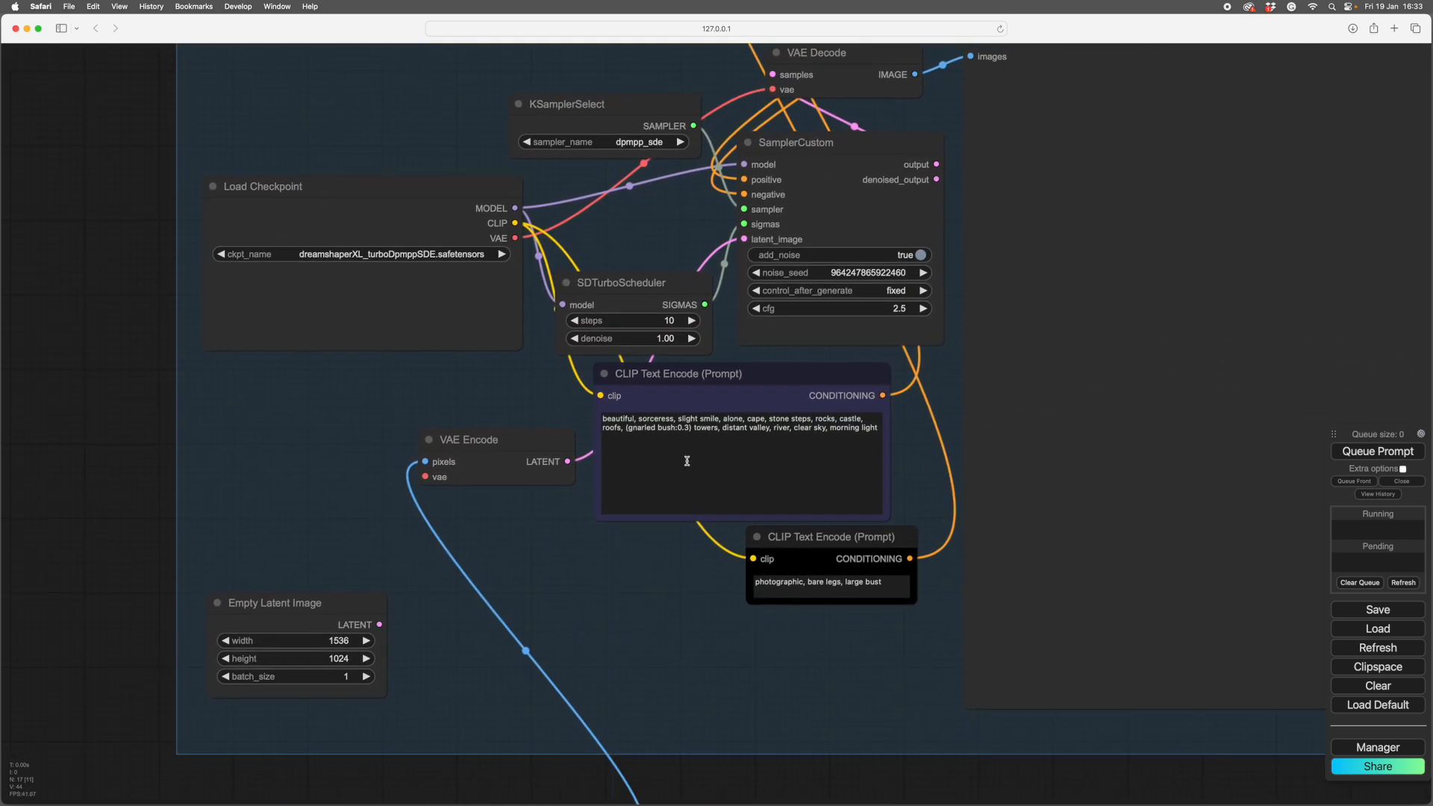
{"action": "scroll", "coordinate": [124, 337], "scroll_direction": "up", "scroll_amount": 5}
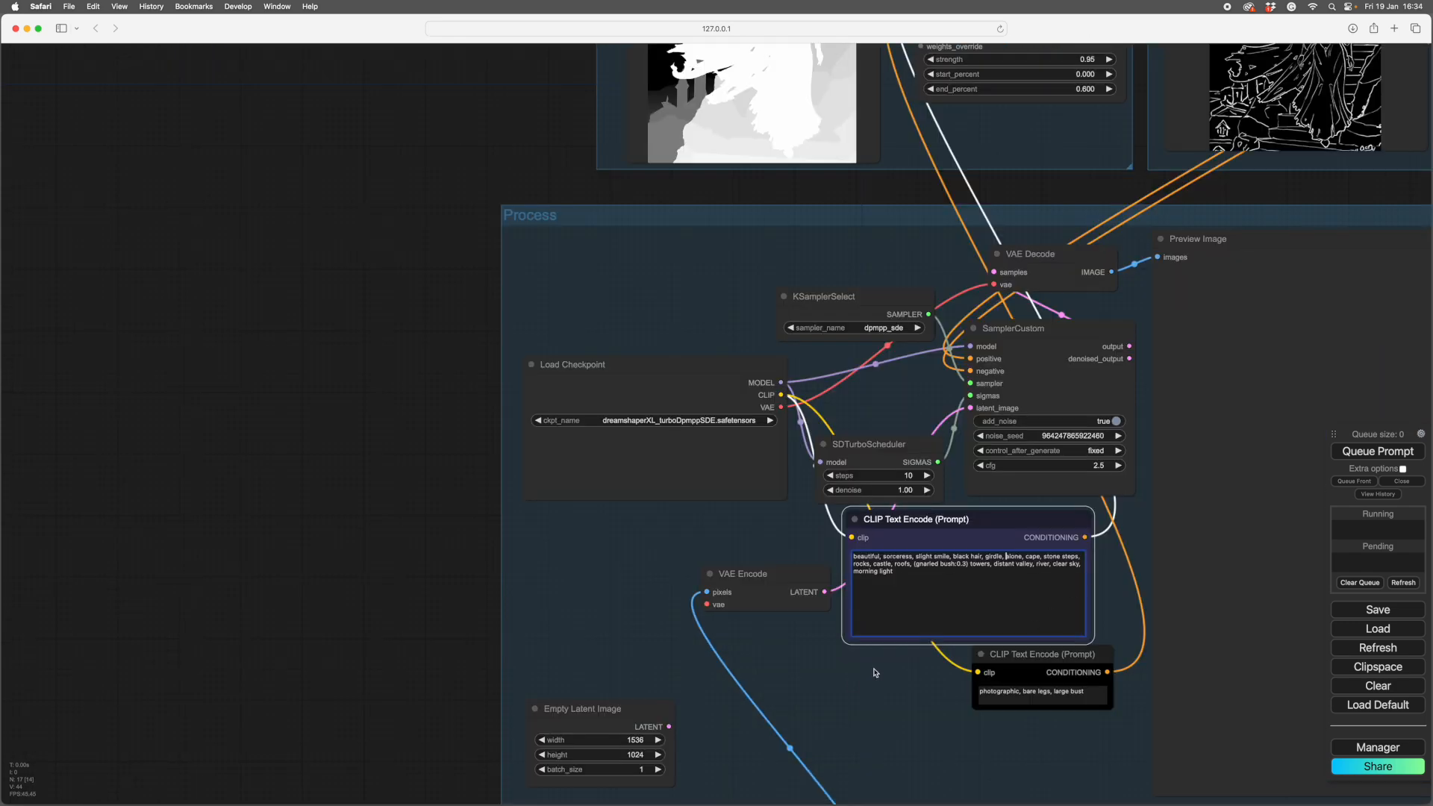
Set the SDTurboScheduler denoise to 0.65.
{"action": "left_click_drag", "start_coordinate": [874, 672], "coordinate": [731, 643]}
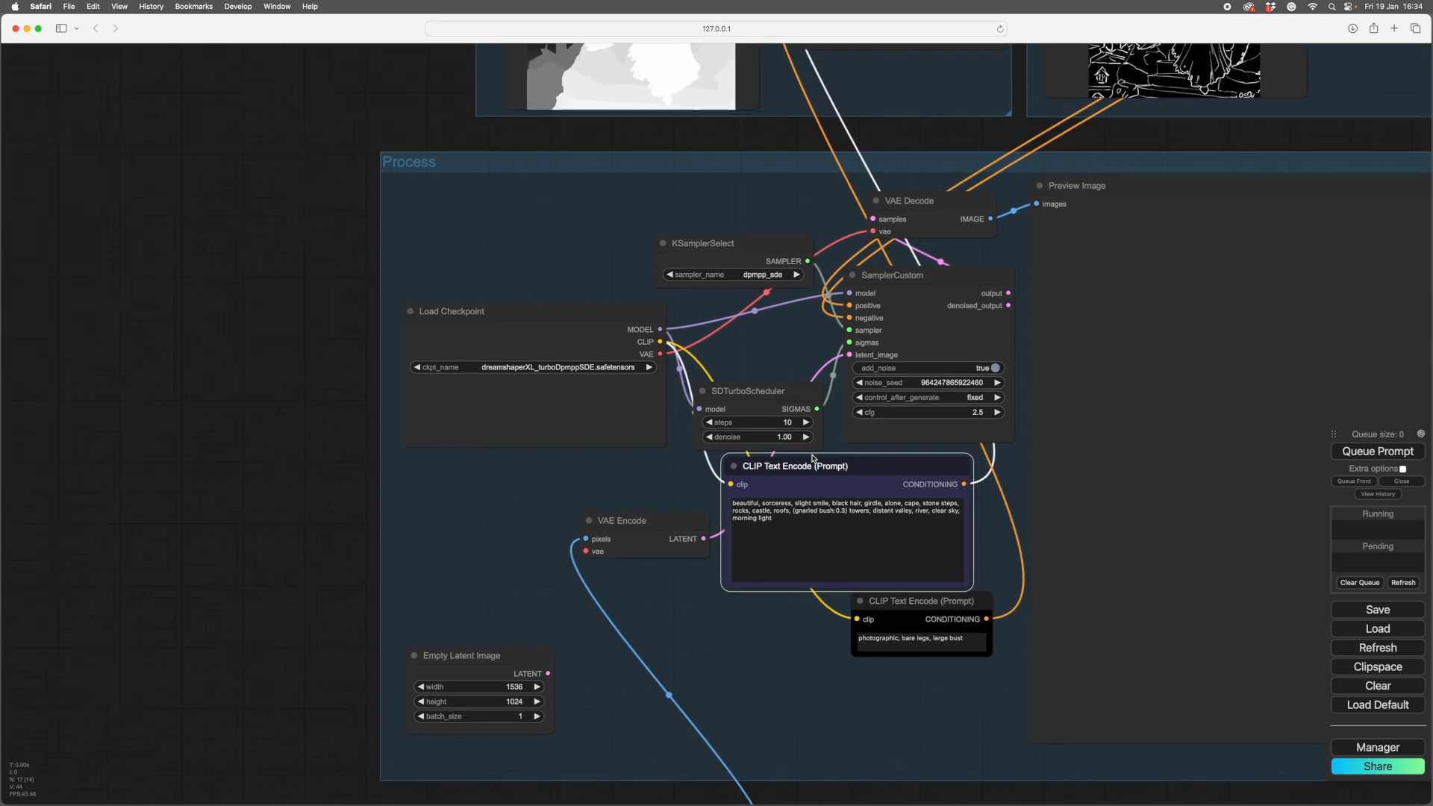
{"action": "left_click", "coordinate": [784, 436]}
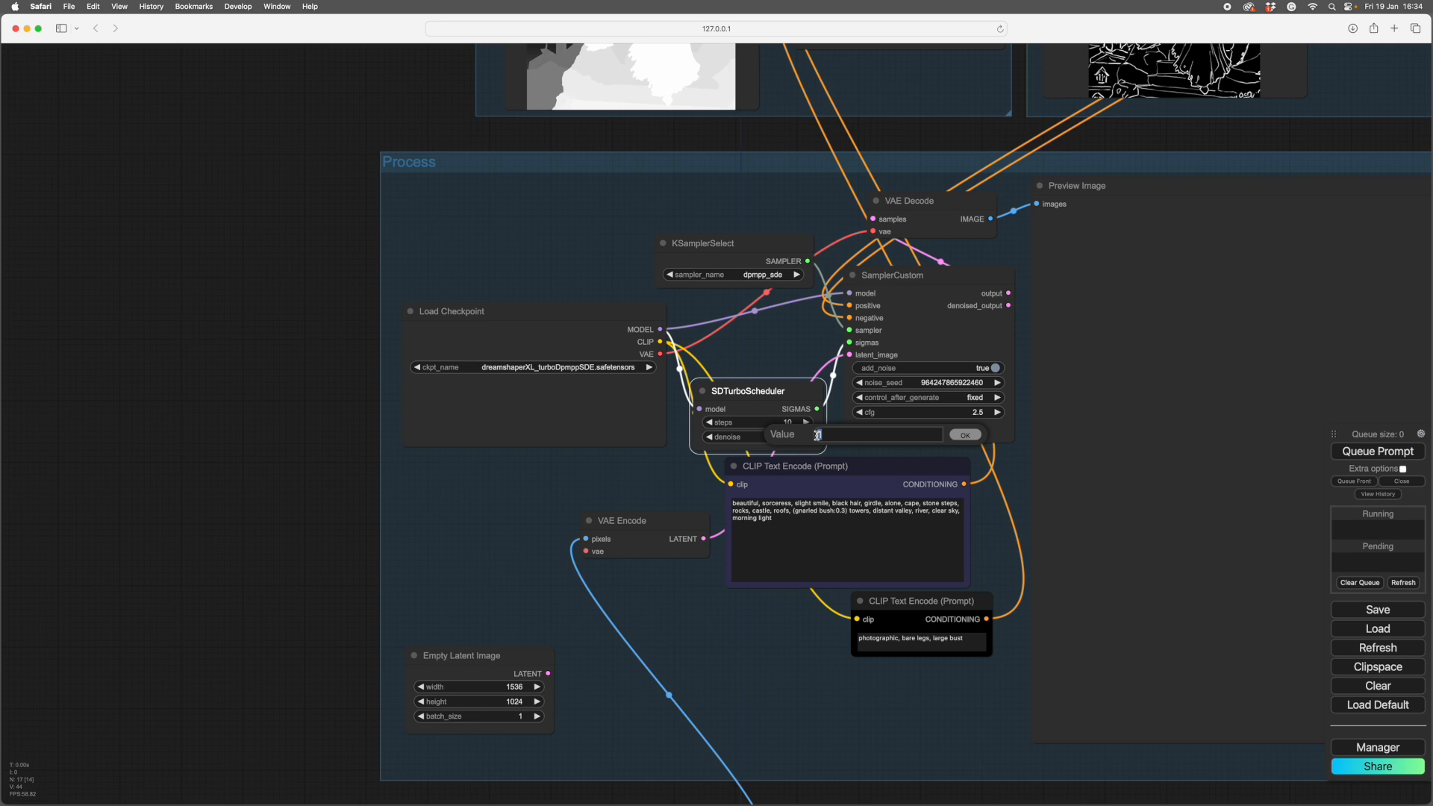
{"action": "type", "text": "6"}
{"action": "key", "text": "BackSpace"}
{"action": "type", "text": "0.65"}
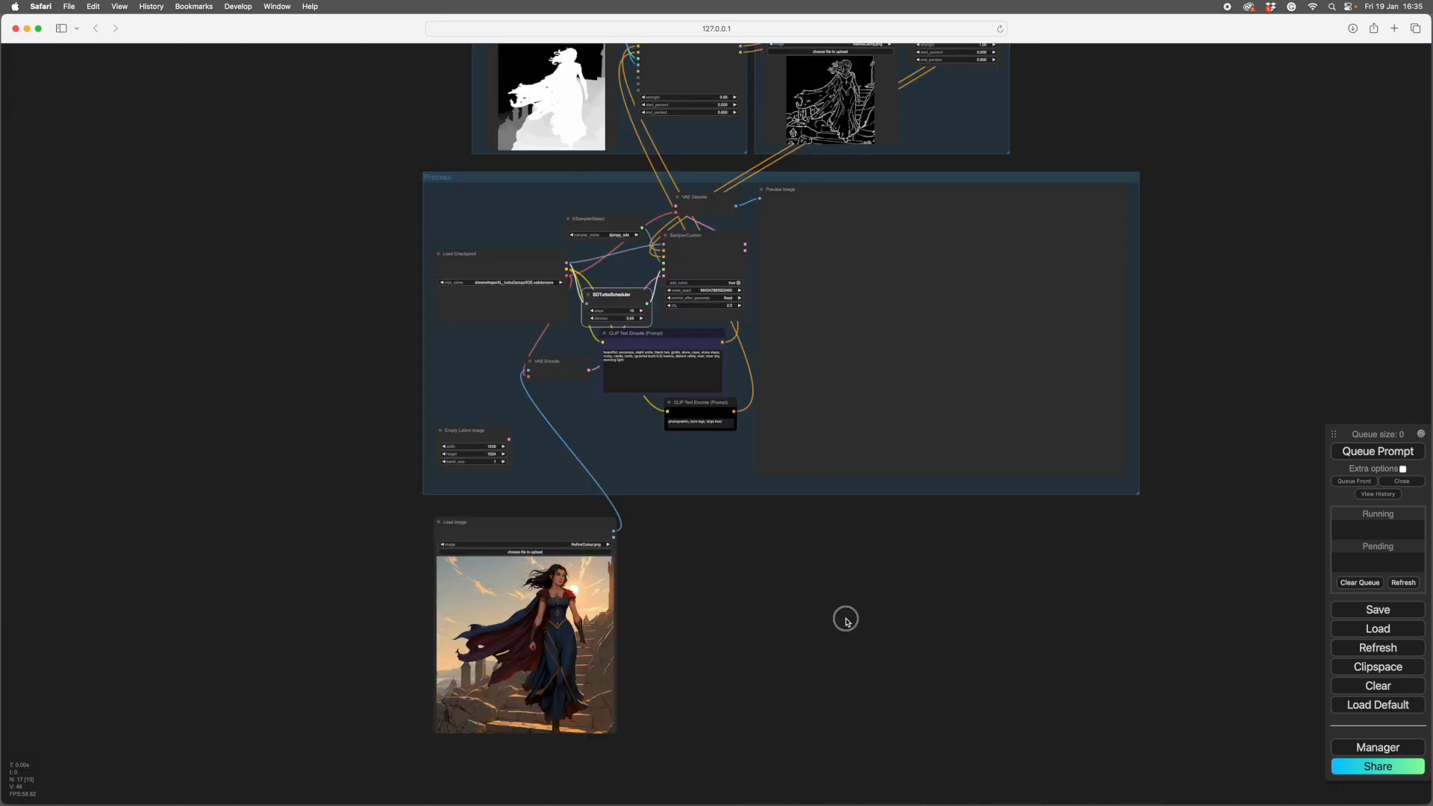
Queue the image-to-image generation of the caped woman with the current settings.
{"action": "left_click_drag", "start_coordinate": [844, 619], "coordinate": [839, 623]}
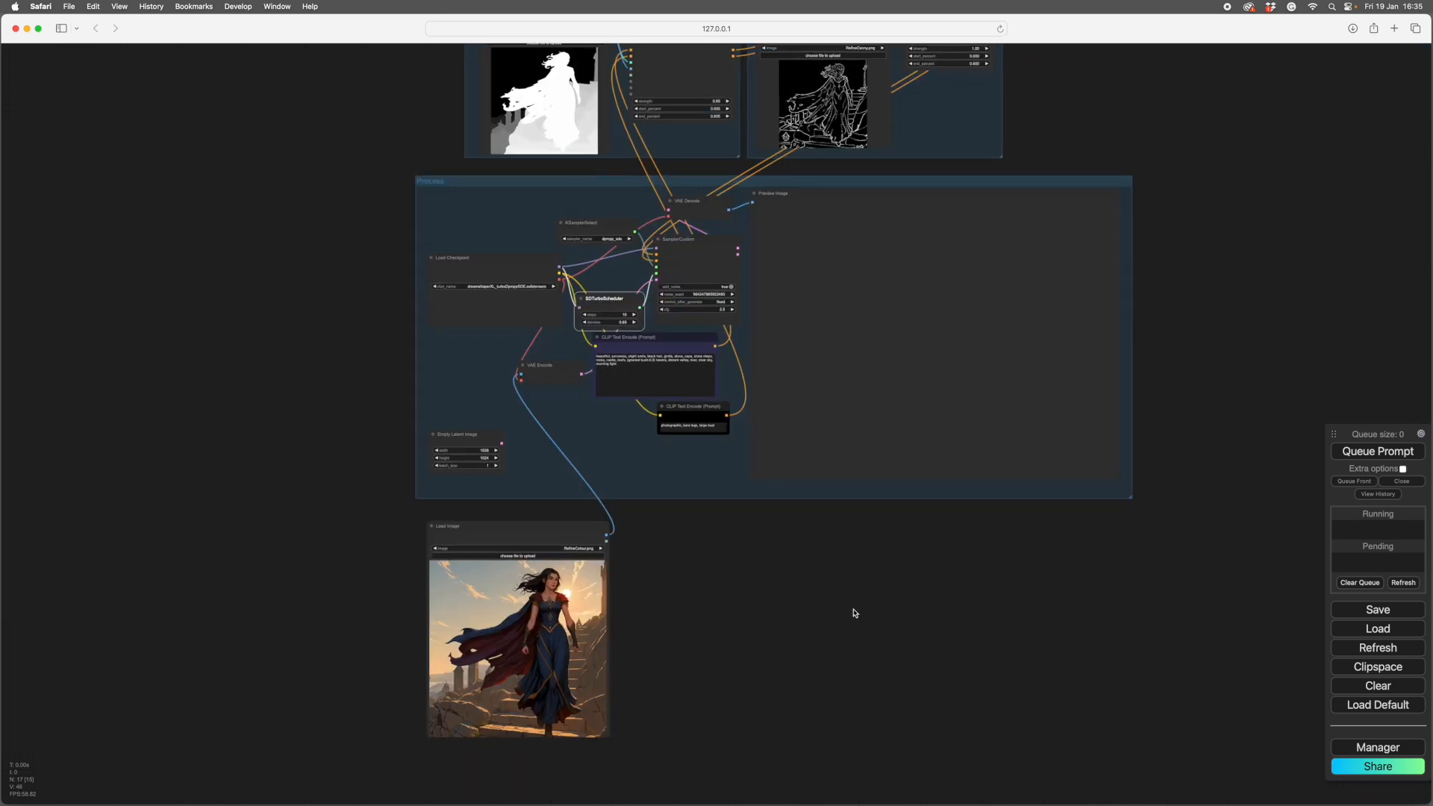
{"action": "left_click", "coordinate": [1352, 453]}
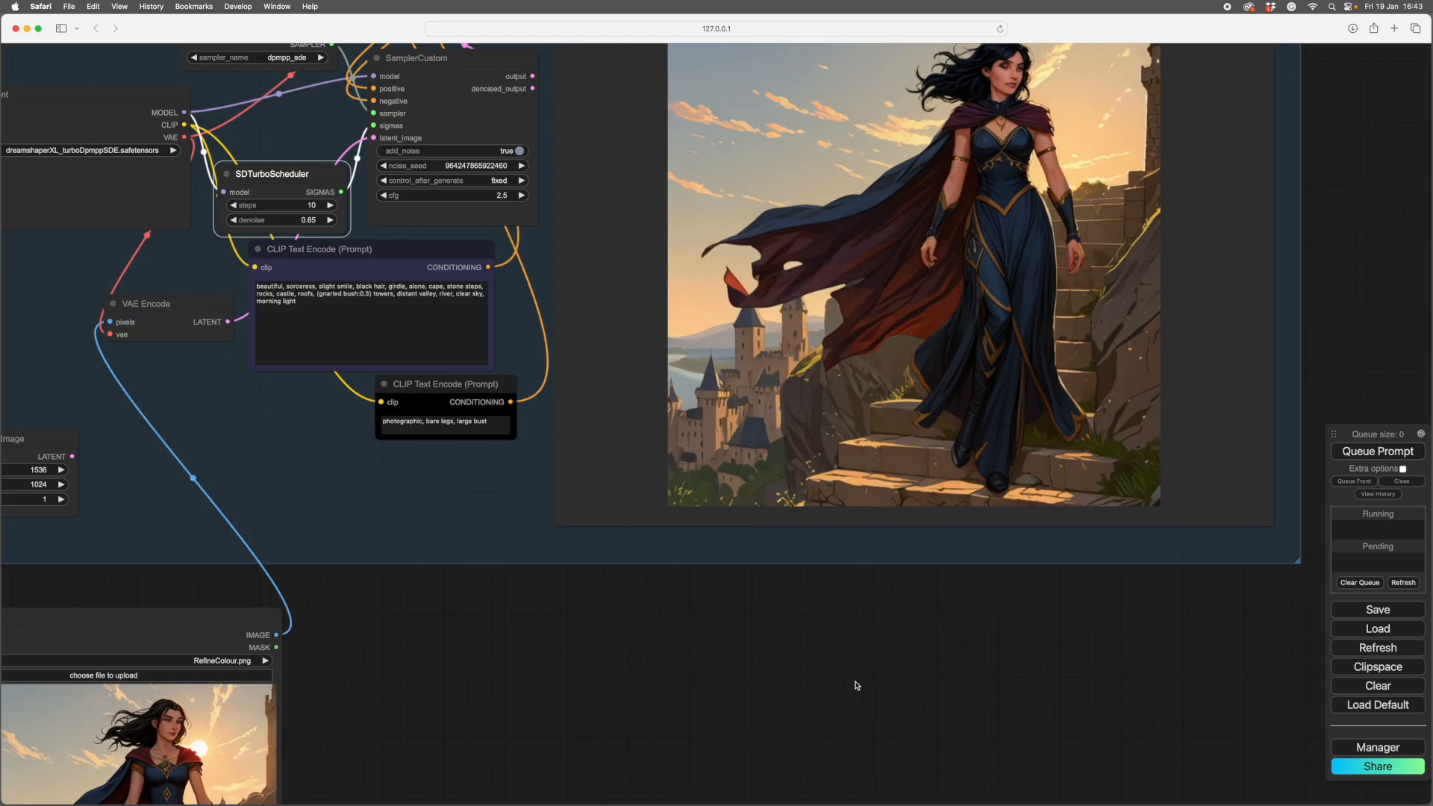
Examine the generated image of the caped woman in the Preview Image node for figure, cape and background detail.
{"action": "scroll", "coordinate": [854, 678], "scroll_direction": "down", "scroll_amount": 3}
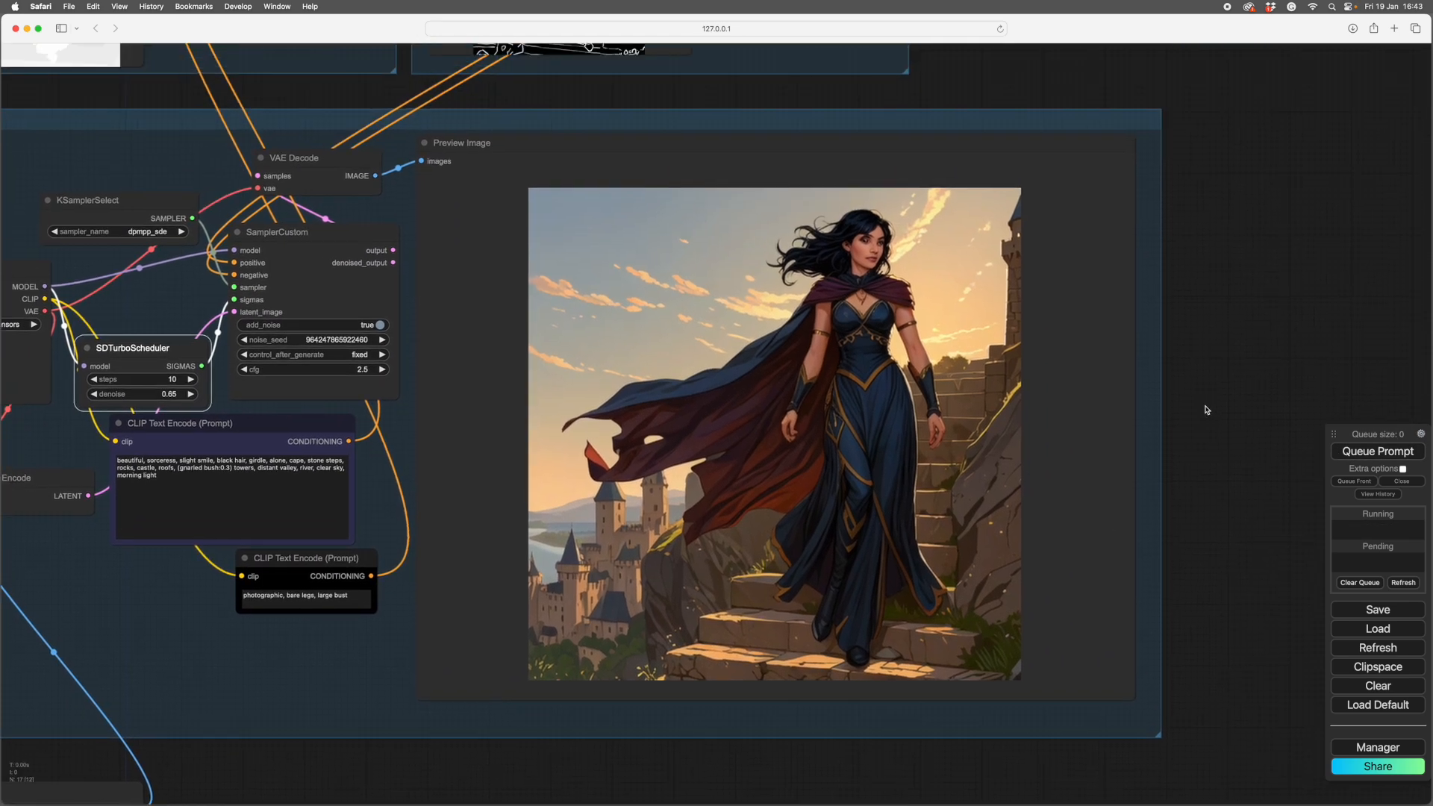
{"action": "scroll", "coordinate": [1207, 409], "scroll_direction": "up", "scroll_amount": 1}
{"action": "scroll", "coordinate": [1206, 409], "scroll_direction": "down", "scroll_amount": 1}
{"action": "scroll", "coordinate": [1231, 329], "scroll_direction": "up", "scroll_amount": 2}
{"action": "scroll", "coordinate": [1232, 328], "scroll_direction": "down", "scroll_amount": 3}
{"action": "left_click_drag", "start_coordinate": [1244, 618], "coordinate": [1279, 404]}
{"action": "left_click_drag", "start_coordinate": [751, 689], "coordinate": [1230, 583]}
{"action": "scroll", "coordinate": [944, 642], "scroll_direction": "up", "scroll_amount": 3}
{"action": "left_click_drag", "start_coordinate": [857, 615], "coordinate": [1126, 471]}
{"action": "left_click_drag", "start_coordinate": [1173, 486], "coordinate": [1249, 424]}
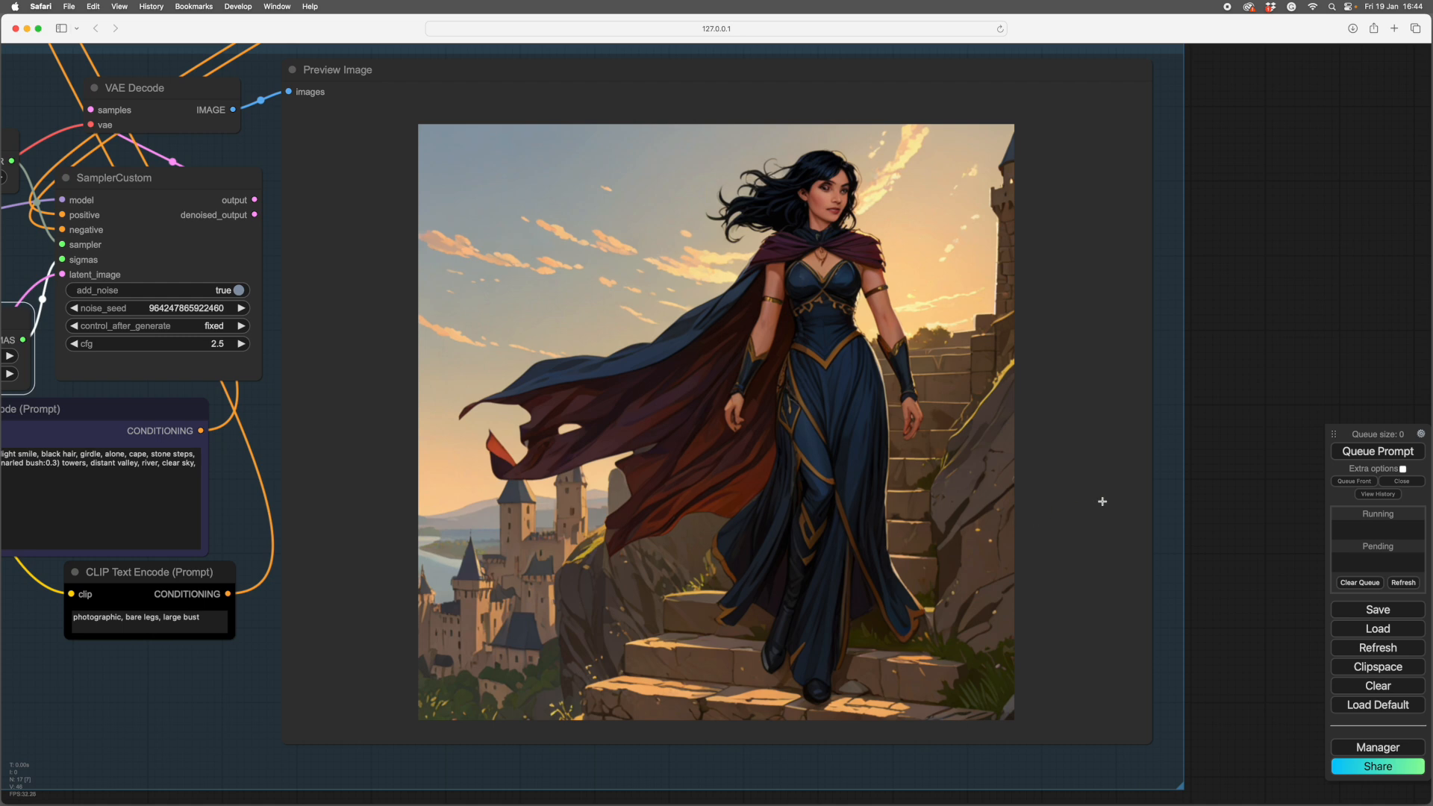
Set the SDTurboScheduler denoise to 0.75.
{"action": "left_click_drag", "start_coordinate": [1233, 554], "coordinate": [1305, 448]}
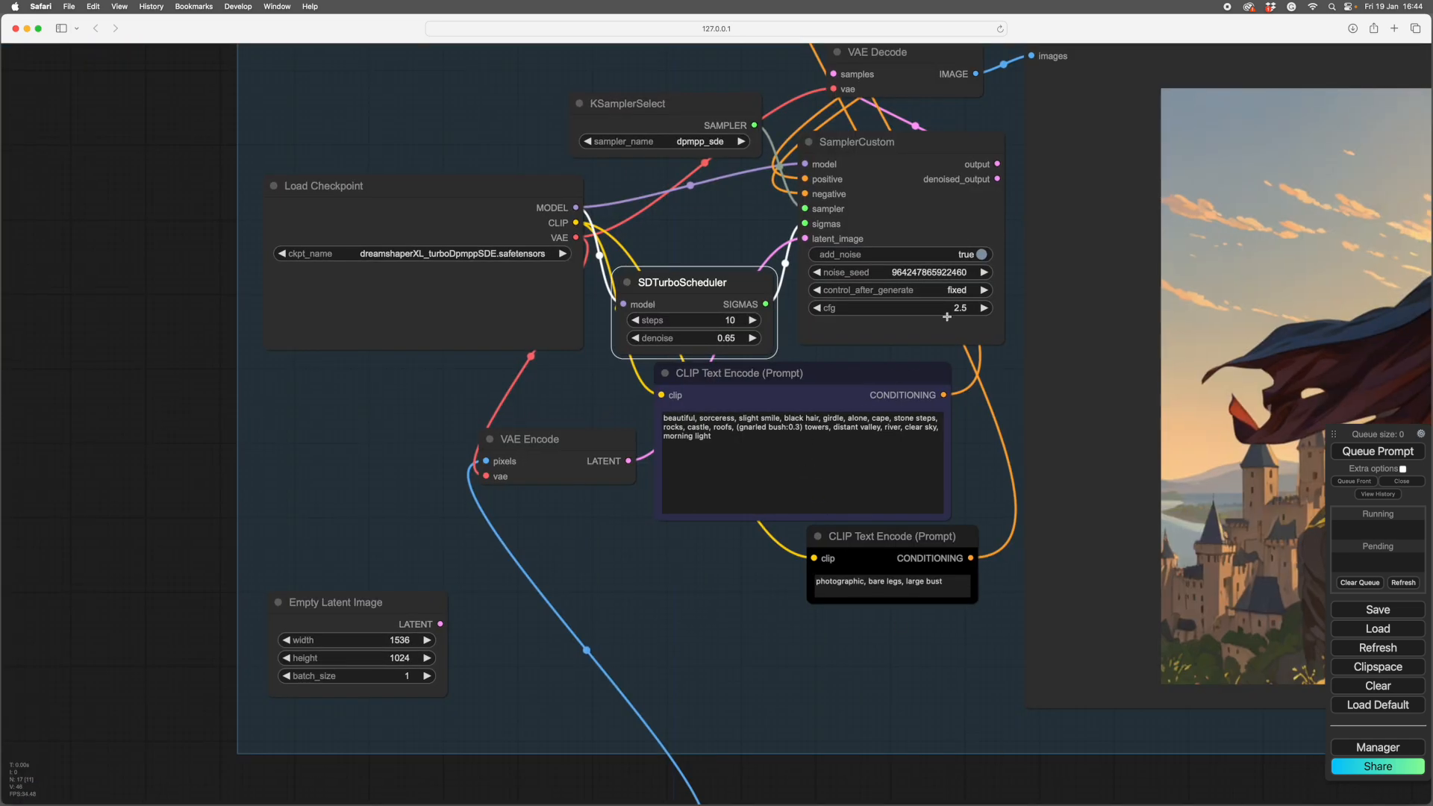
{"action": "left_click", "coordinate": [734, 339]}
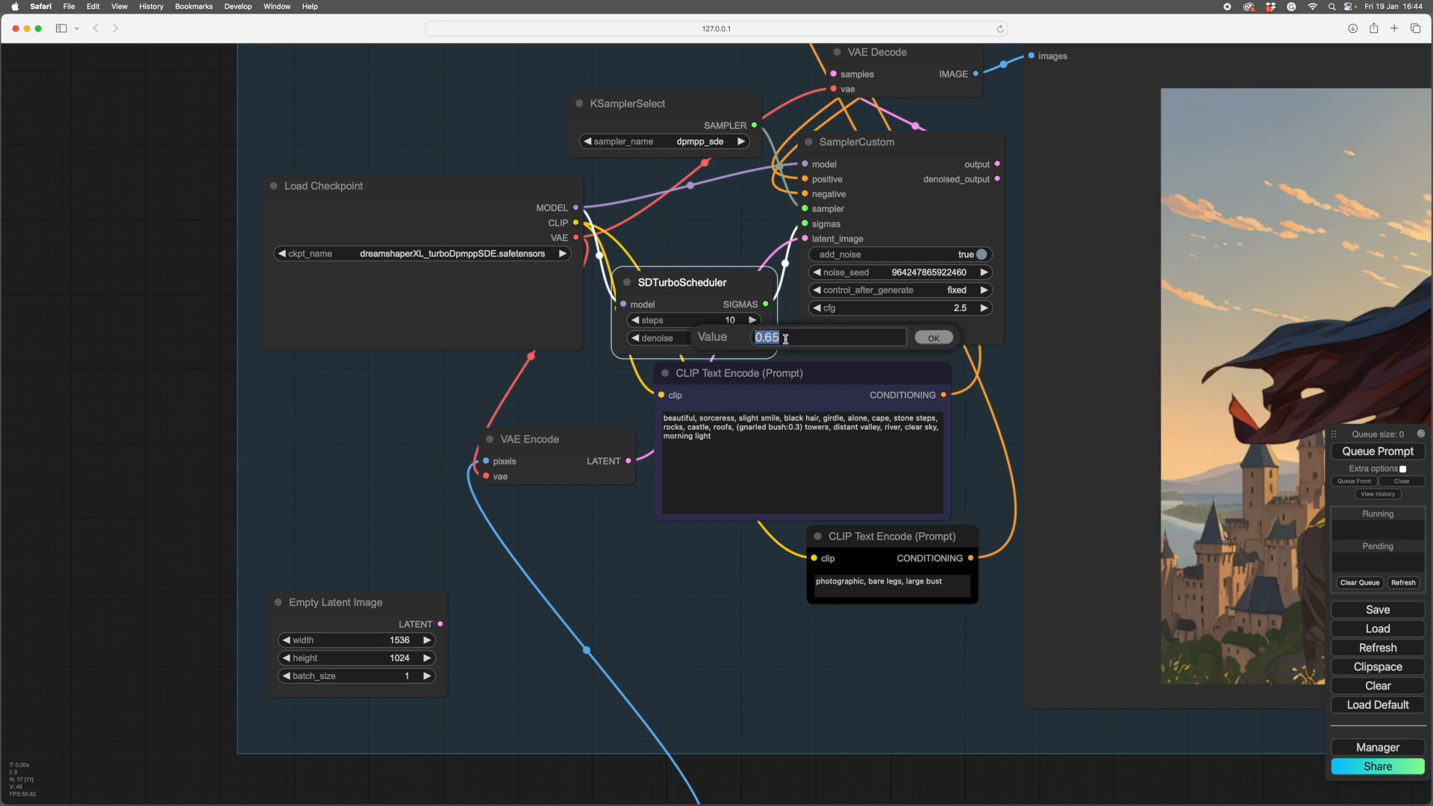
{"action": "left_click_drag", "start_coordinate": [763, 338], "coordinate": [769, 339]}
{"action": "type", "text": "7"}
Set the ControlNet strength to 75 in the ControlCanny group and to 0.75 in the ControlDepth group.
{"action": "left_click_drag", "start_coordinate": [1126, 534], "coordinate": [1287, 796]}
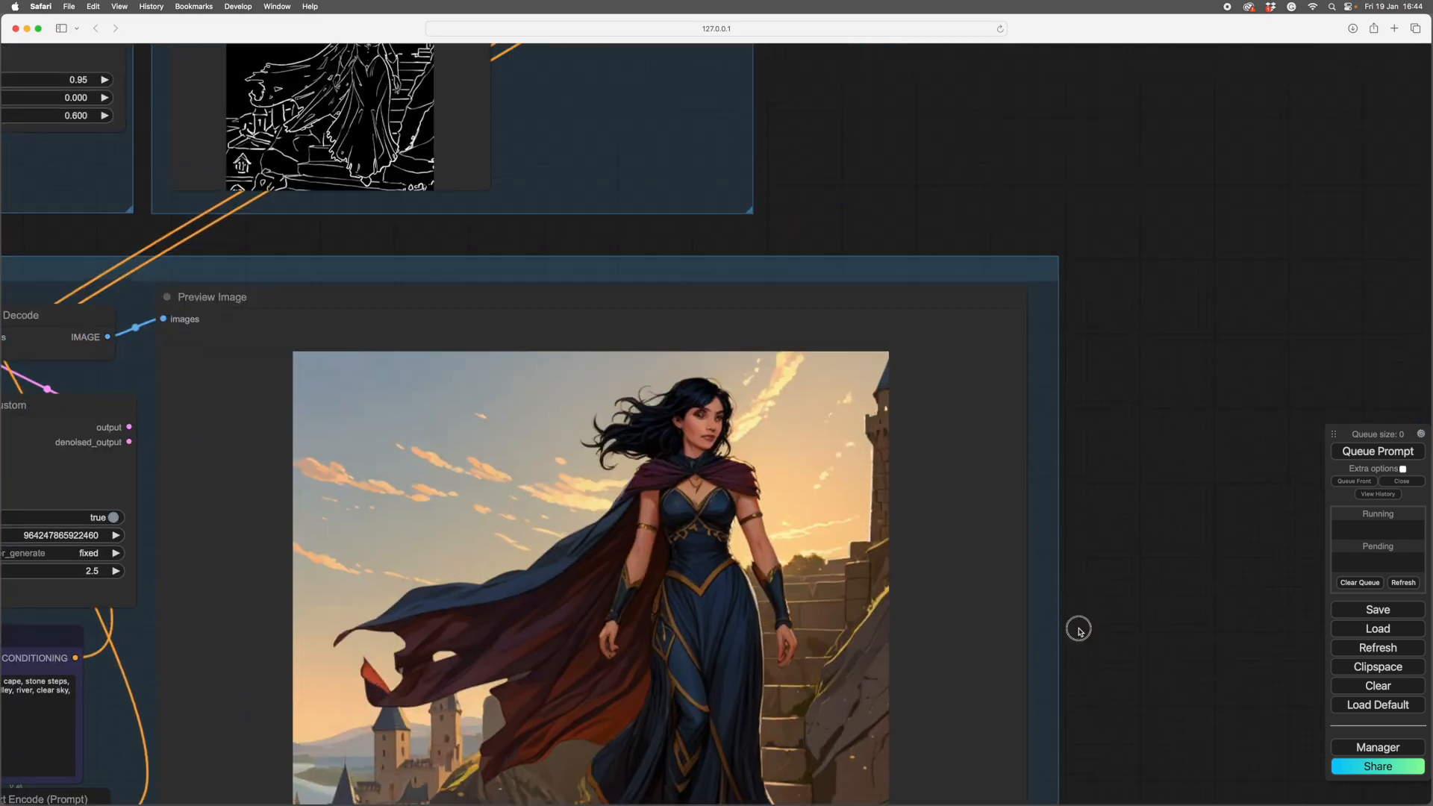
{"action": "left_click_drag", "start_coordinate": [1036, 391], "coordinate": [1285, 467]}
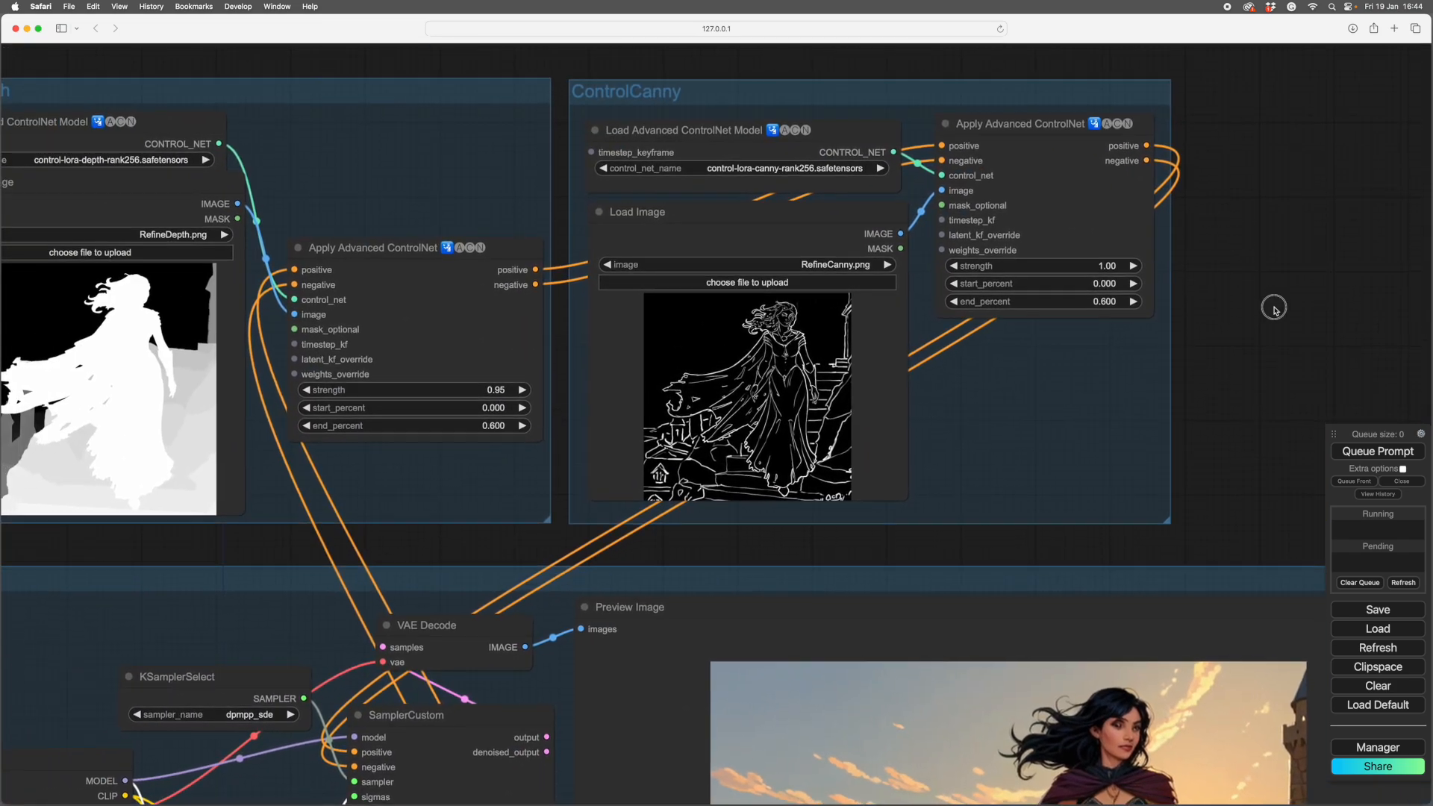
{"action": "left_click_drag", "start_coordinate": [1273, 303], "coordinate": [1379, 329]}
{"action": "left_click", "coordinate": [1218, 293]}
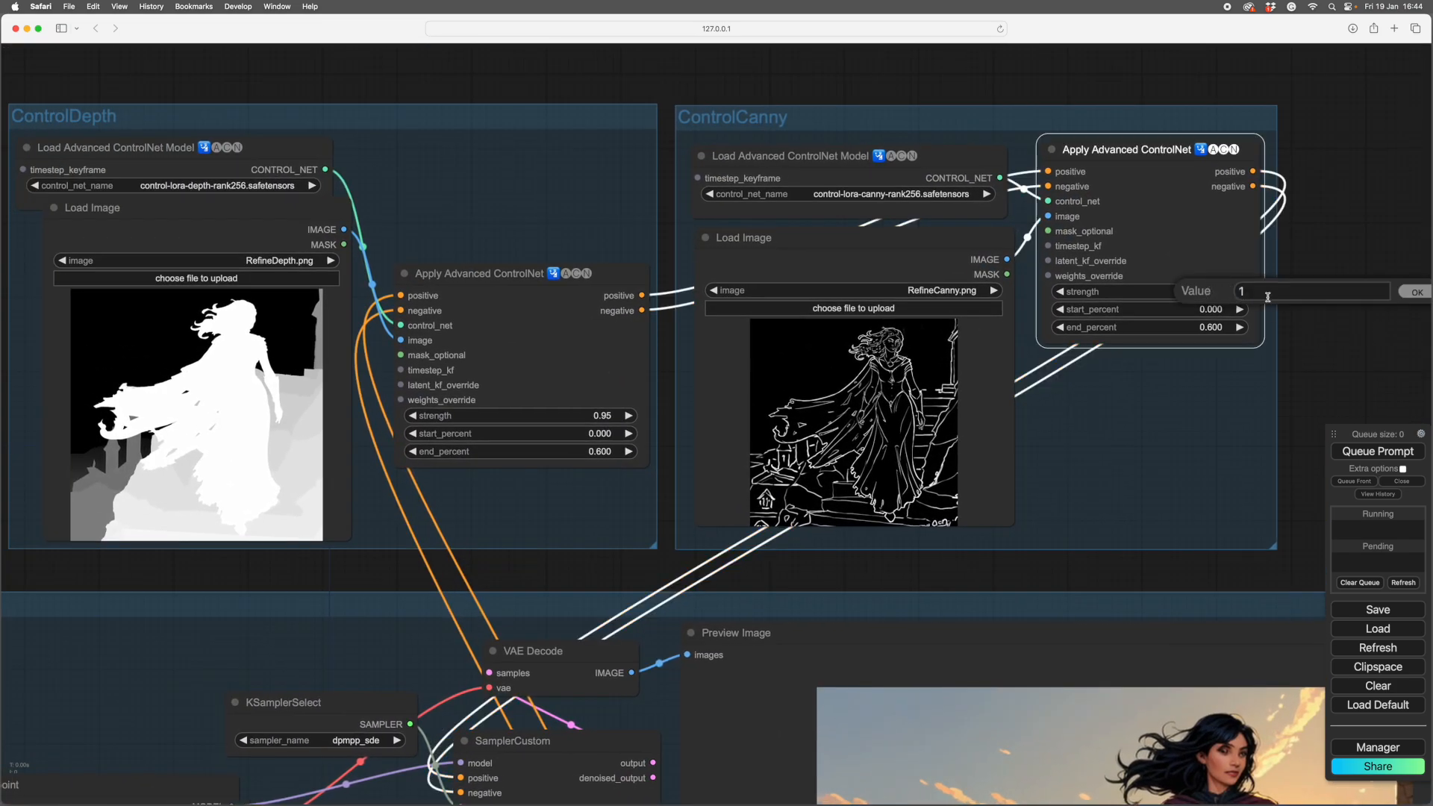
{"action": "type", "text": "75"}
{"action": "key", "text": "Return"}
{"action": "left_click", "coordinate": [635, 418]}
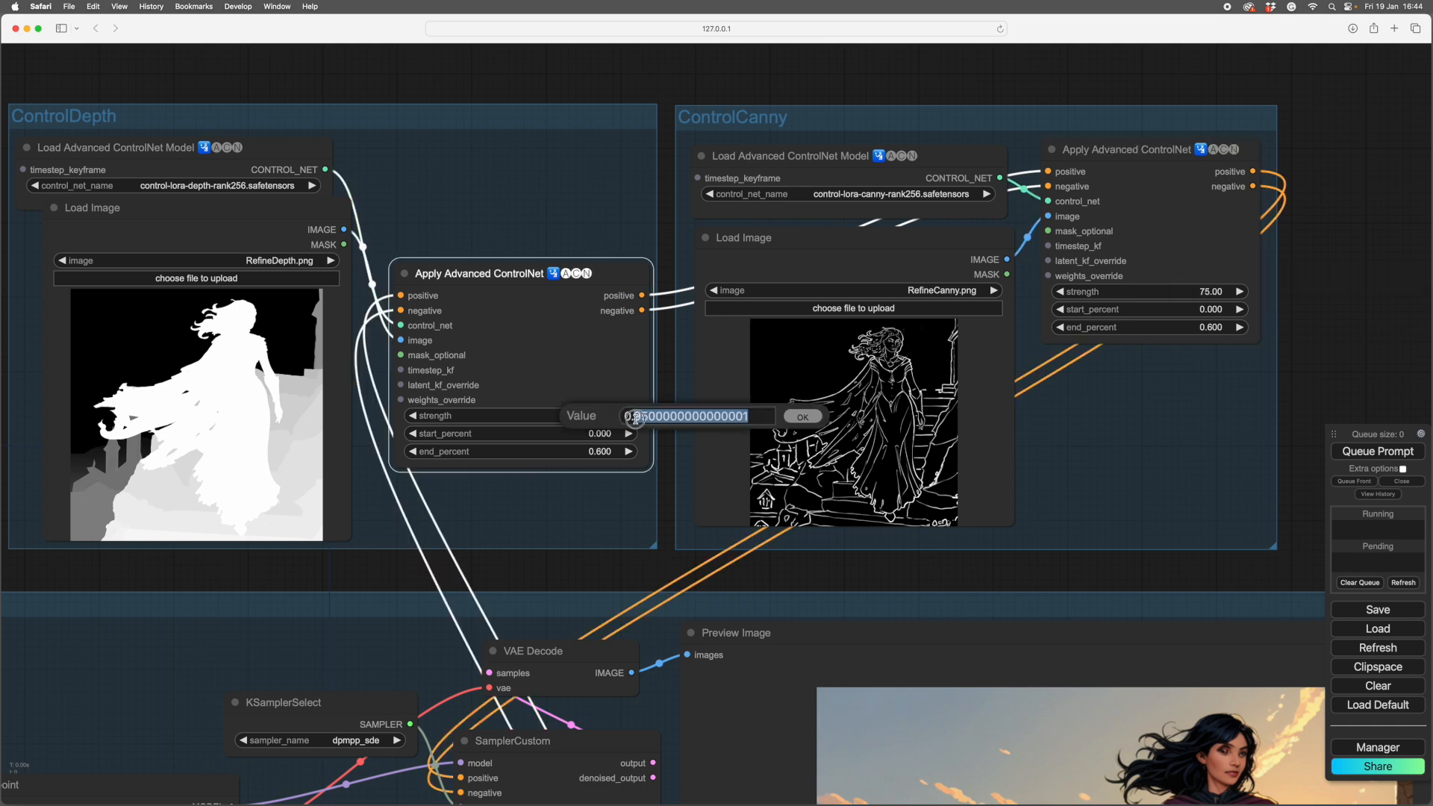
{"action": "type", "text": "75"}
{"action": "key", "text": "Return"}
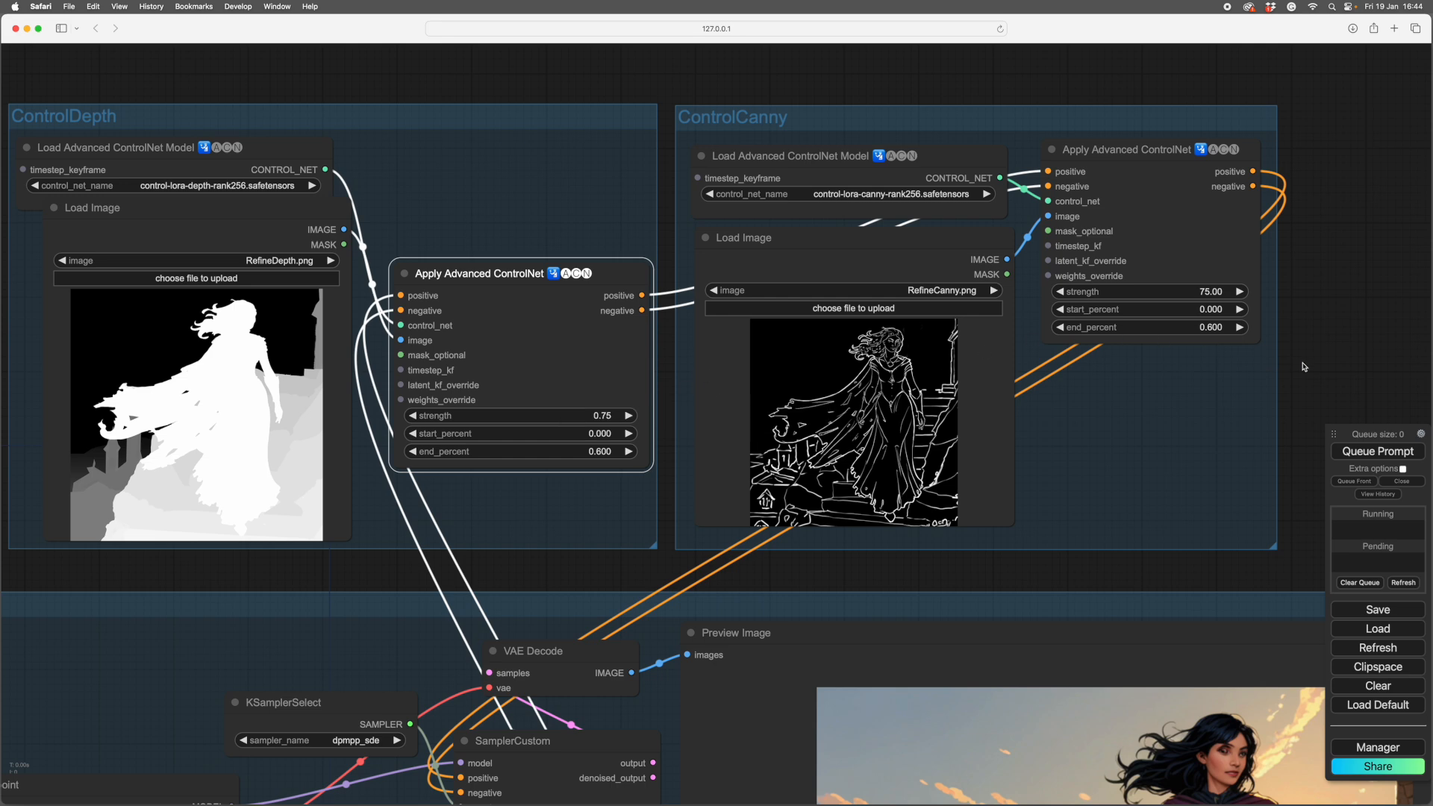
Generate a new image of the woman with the changed denoise and ControlNet strengths and inspect it up close.
{"action": "scroll", "coordinate": [1303, 366], "scroll_direction": "down", "scroll_amount": 5}
{"action": "left_click_drag", "start_coordinate": [1300, 494], "coordinate": [1030, 167]}
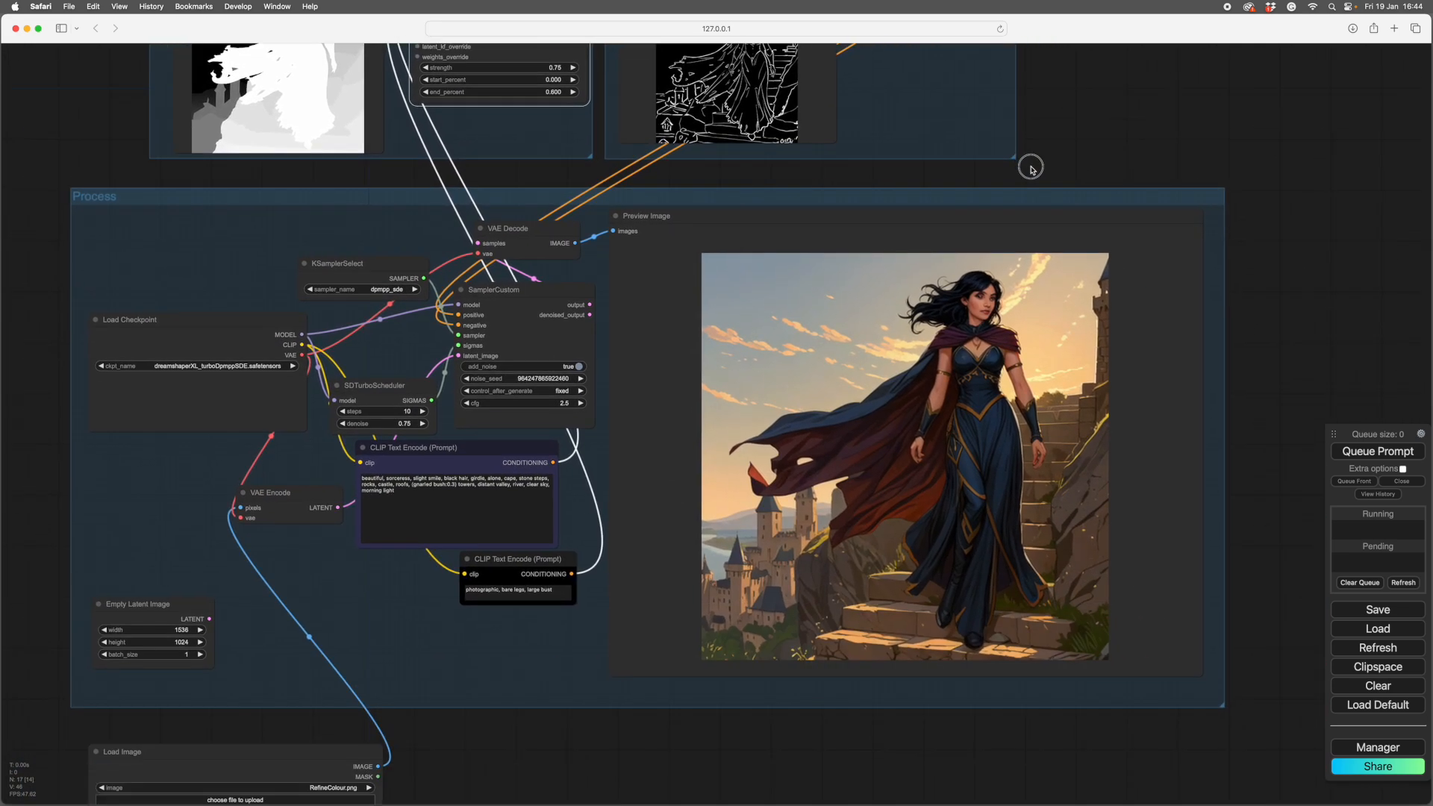
{"action": "left_click_drag", "start_coordinate": [1328, 336], "coordinate": [1319, 302]}
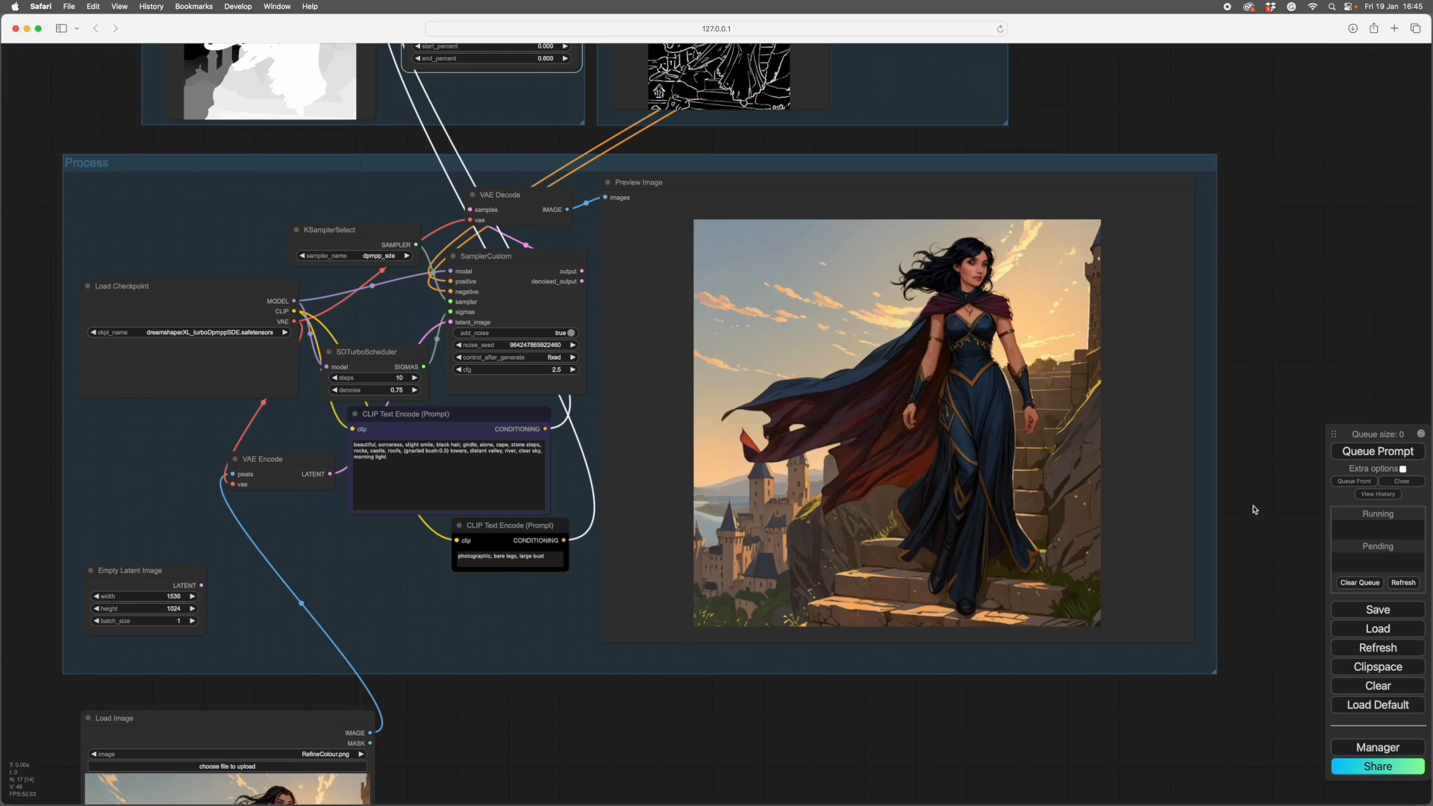
{"action": "left_click", "coordinate": [1368, 453]}
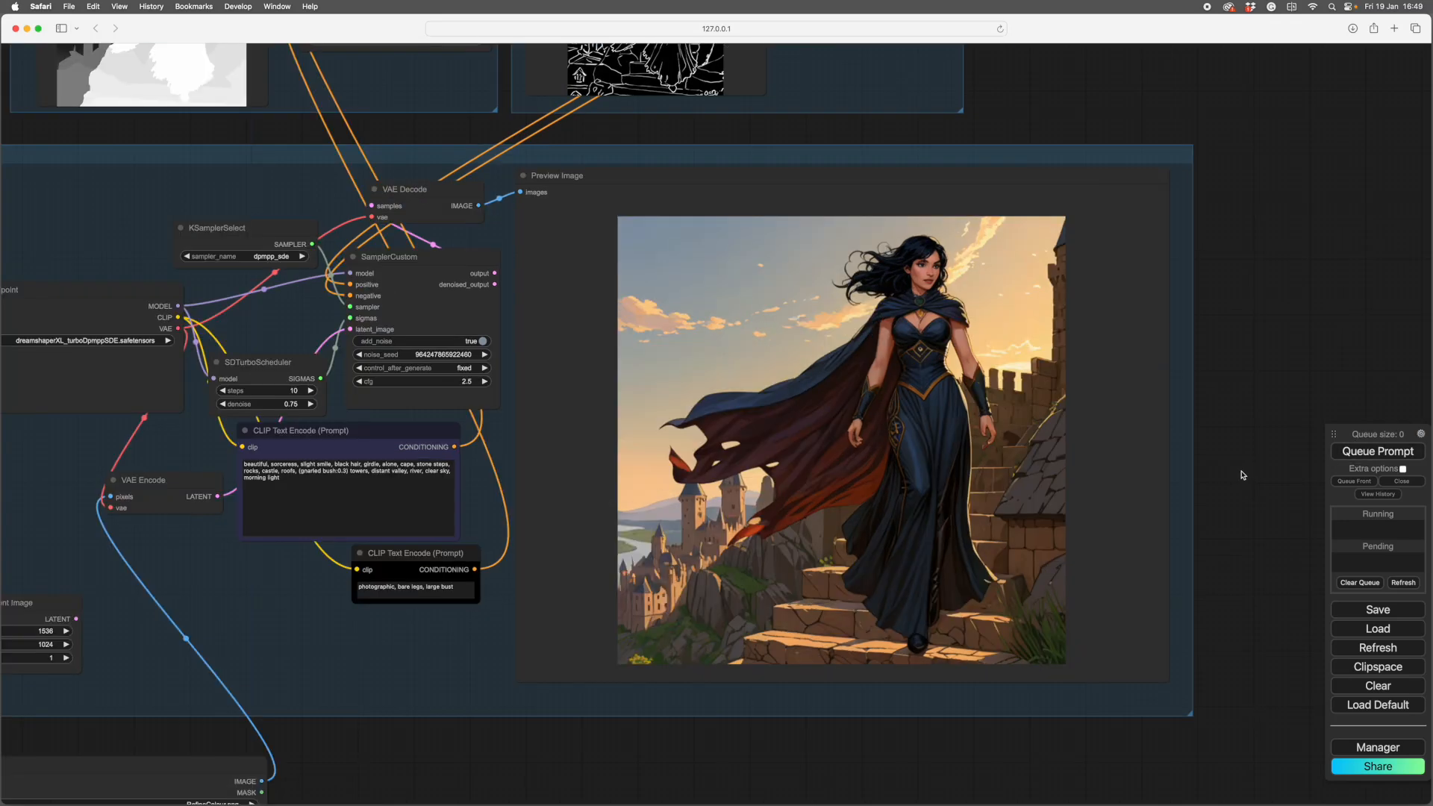
{"action": "scroll", "coordinate": [1241, 473], "scroll_direction": "up", "scroll_amount": 5}
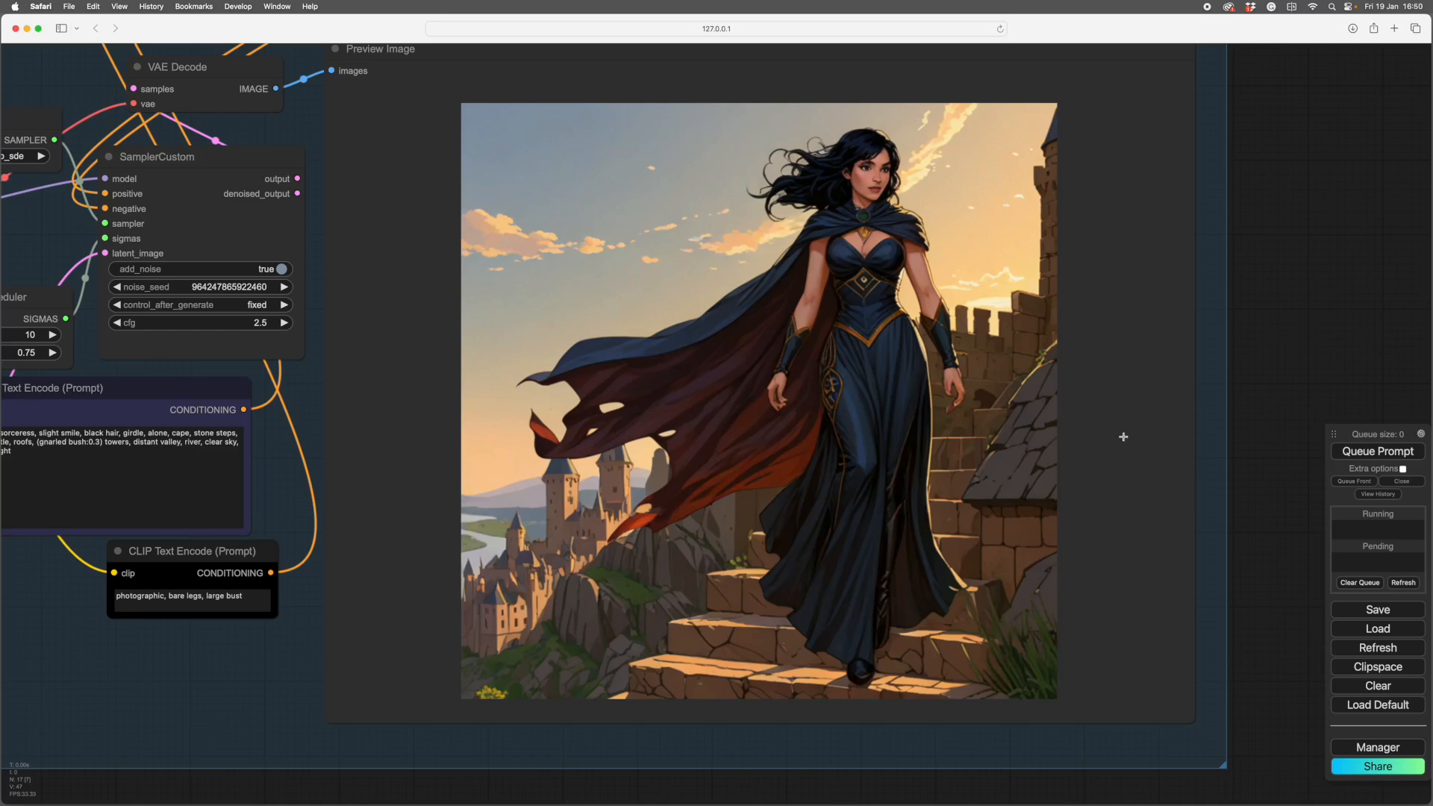
{"action": "left_click", "coordinate": [1119, 489]}
{"action": "left_click", "coordinate": [1334, 291]}
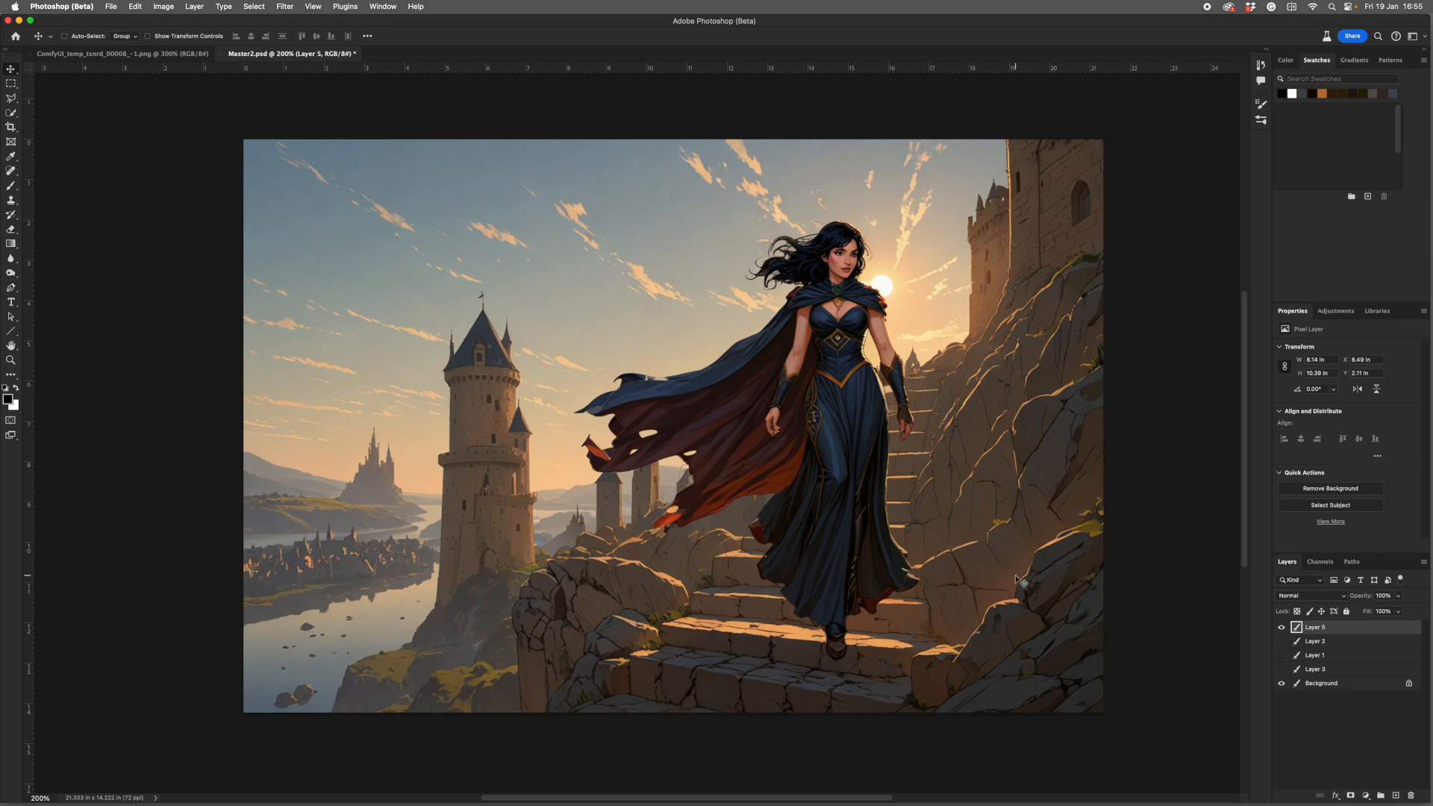
In Photoshop, move Layer 5 directly above the Background and merge both it and the masked Layer 3 down into the Background.
{"action": "scroll", "coordinate": [833, 666], "scroll_direction": "down", "scroll_amount": 2}
{"action": "key", "text": "b"}
{"action": "left_click_drag", "start_coordinate": [1336, 627], "coordinate": [1339, 675]}
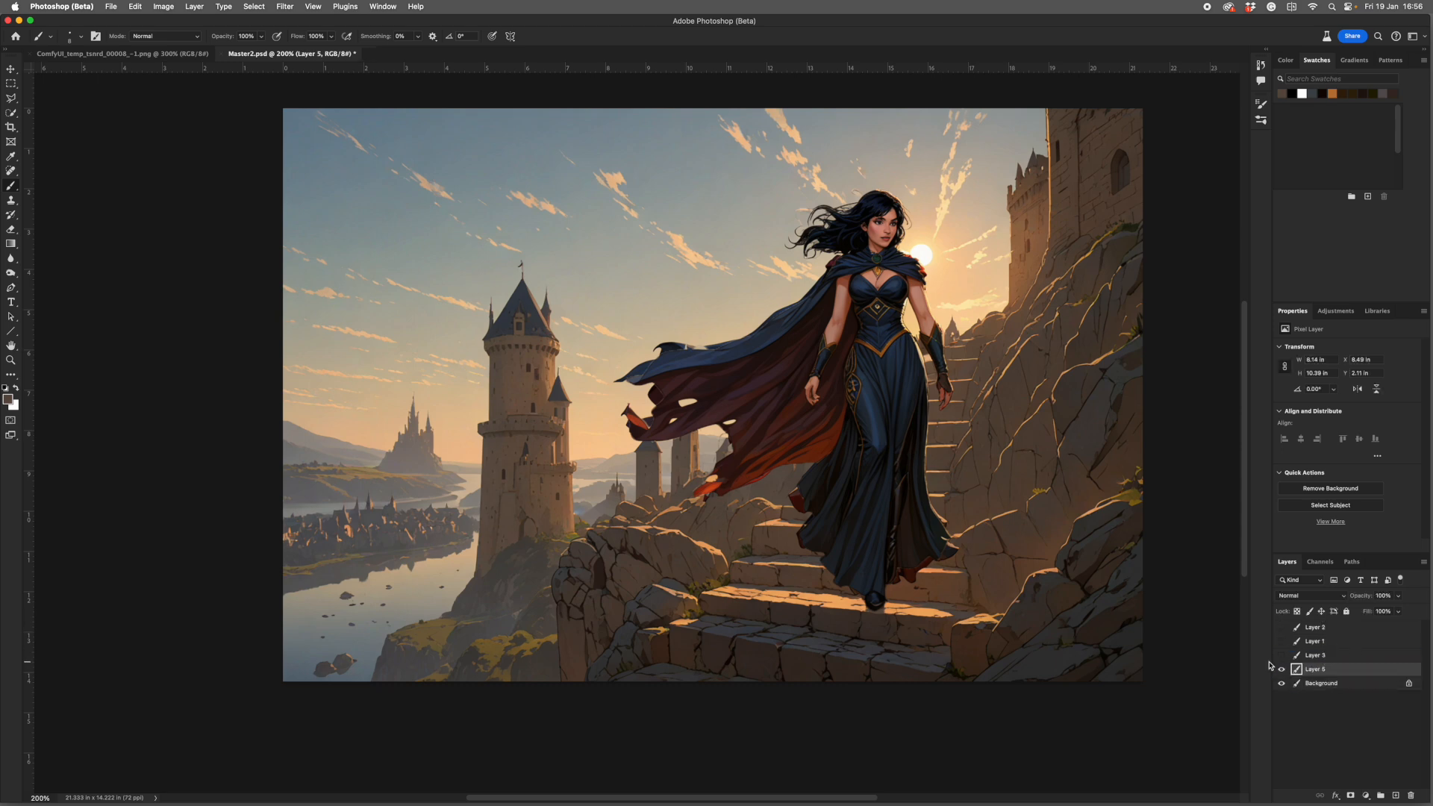
{"action": "key", "text": "super+e"}
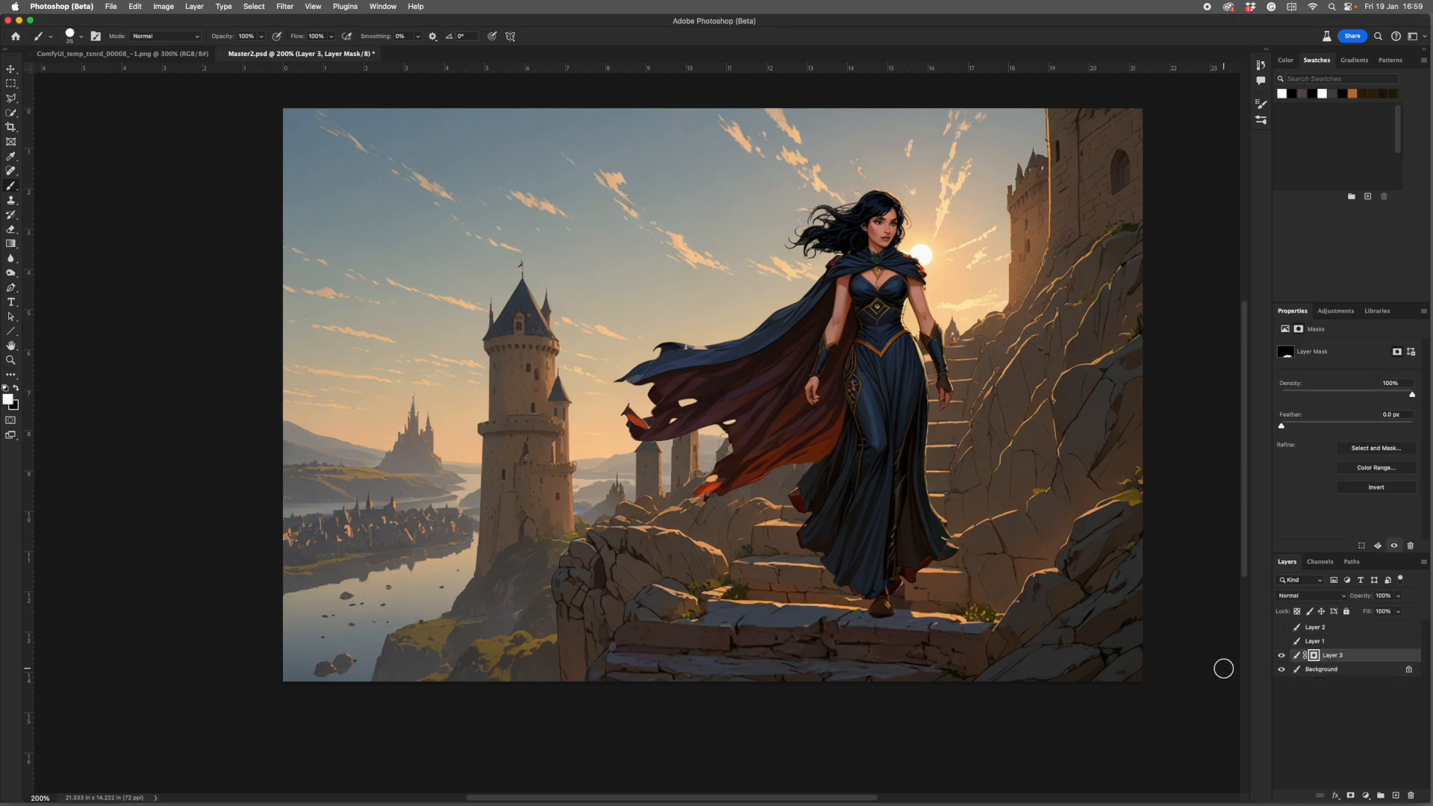
{"action": "key", "text": "super+e"}
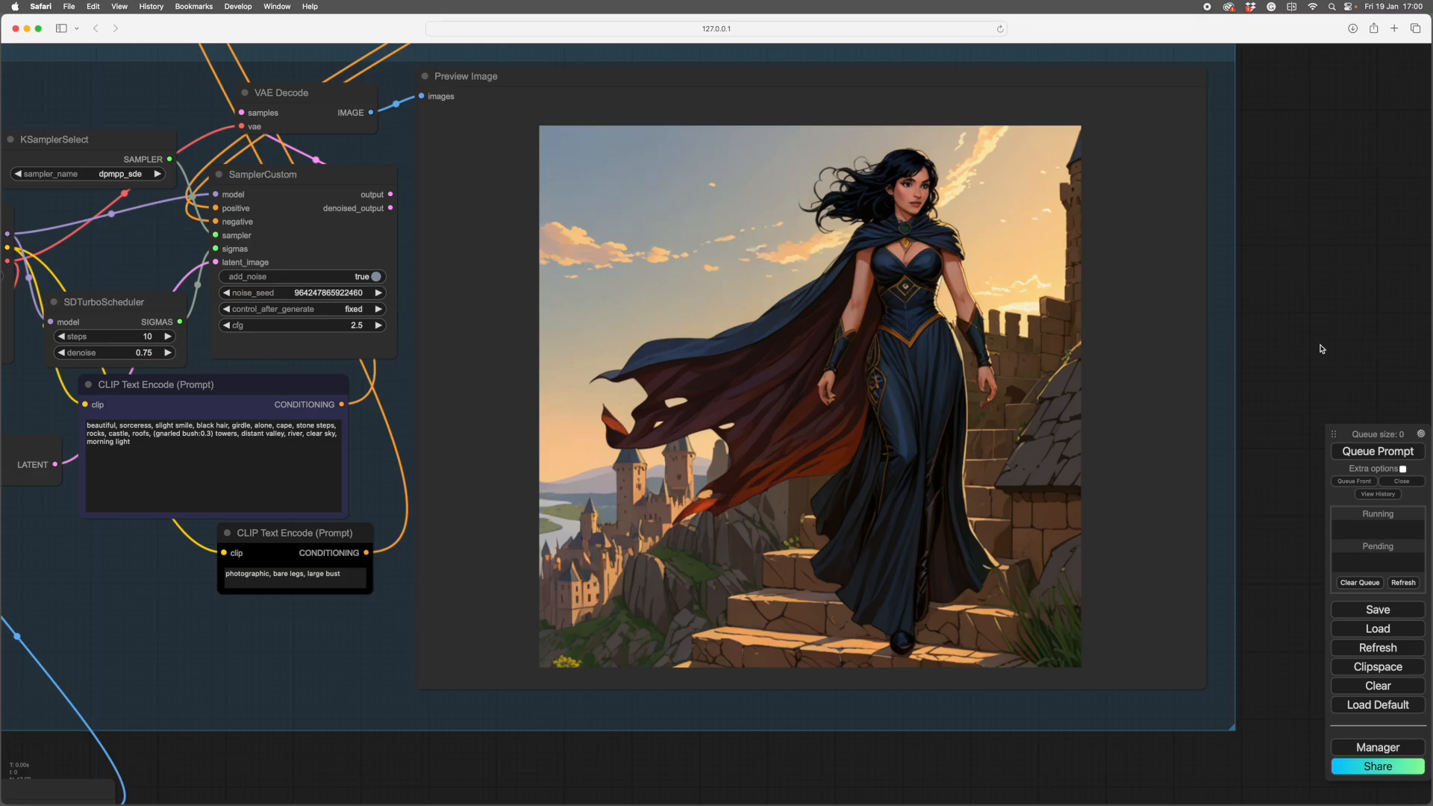
Back in ComfyUI, load Depth4.png into the ControlDepth group's image node and Canny4.png into the ControlCanny one.
{"action": "scroll", "coordinate": [1307, 314], "scroll_direction": "down", "scroll_amount": 3}
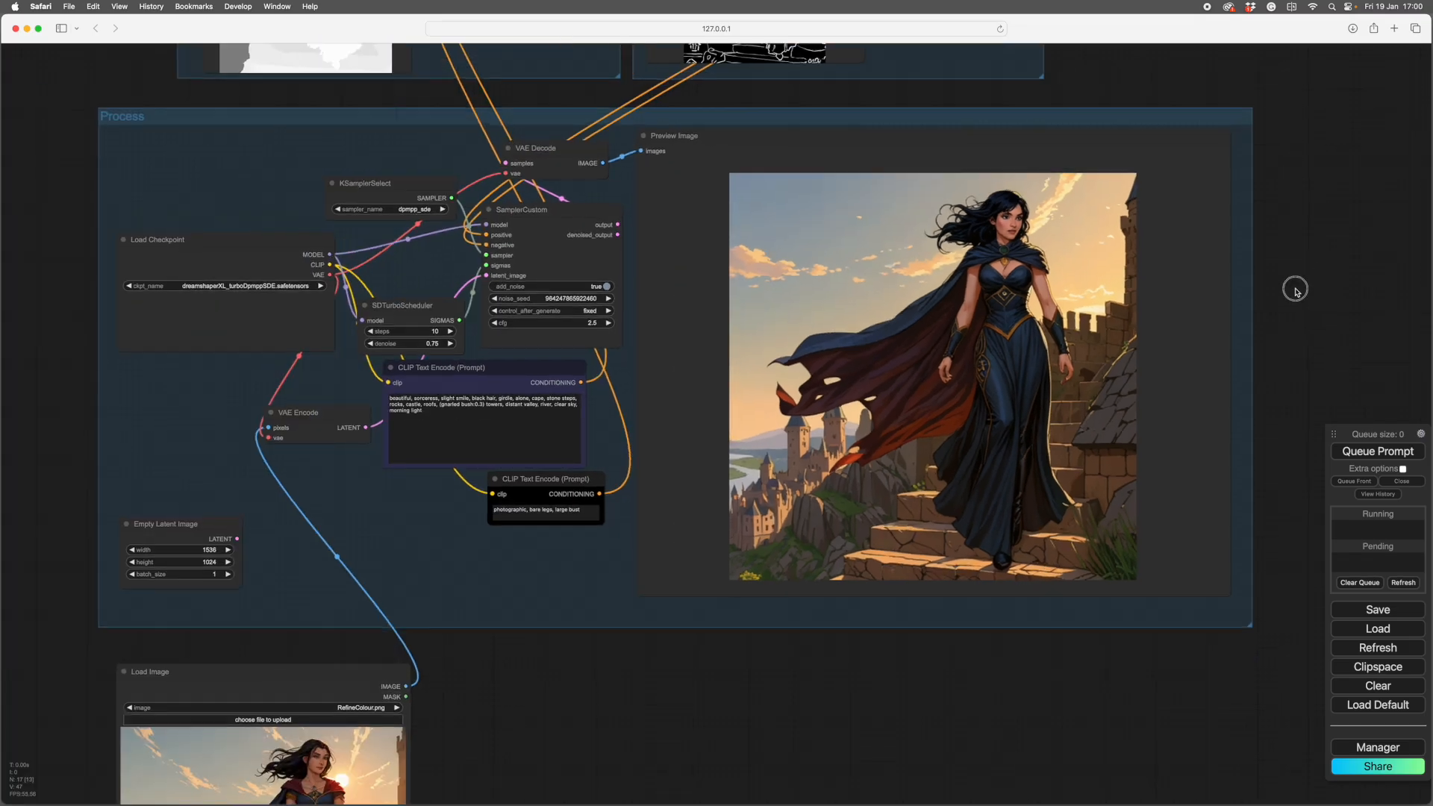
{"action": "left_click_drag", "start_coordinate": [1298, 273], "coordinate": [1307, 429]}
{"action": "left_click_drag", "start_coordinate": [1263, 337], "coordinate": [1410, 414]}
{"action": "left_click", "coordinate": [911, 145]}
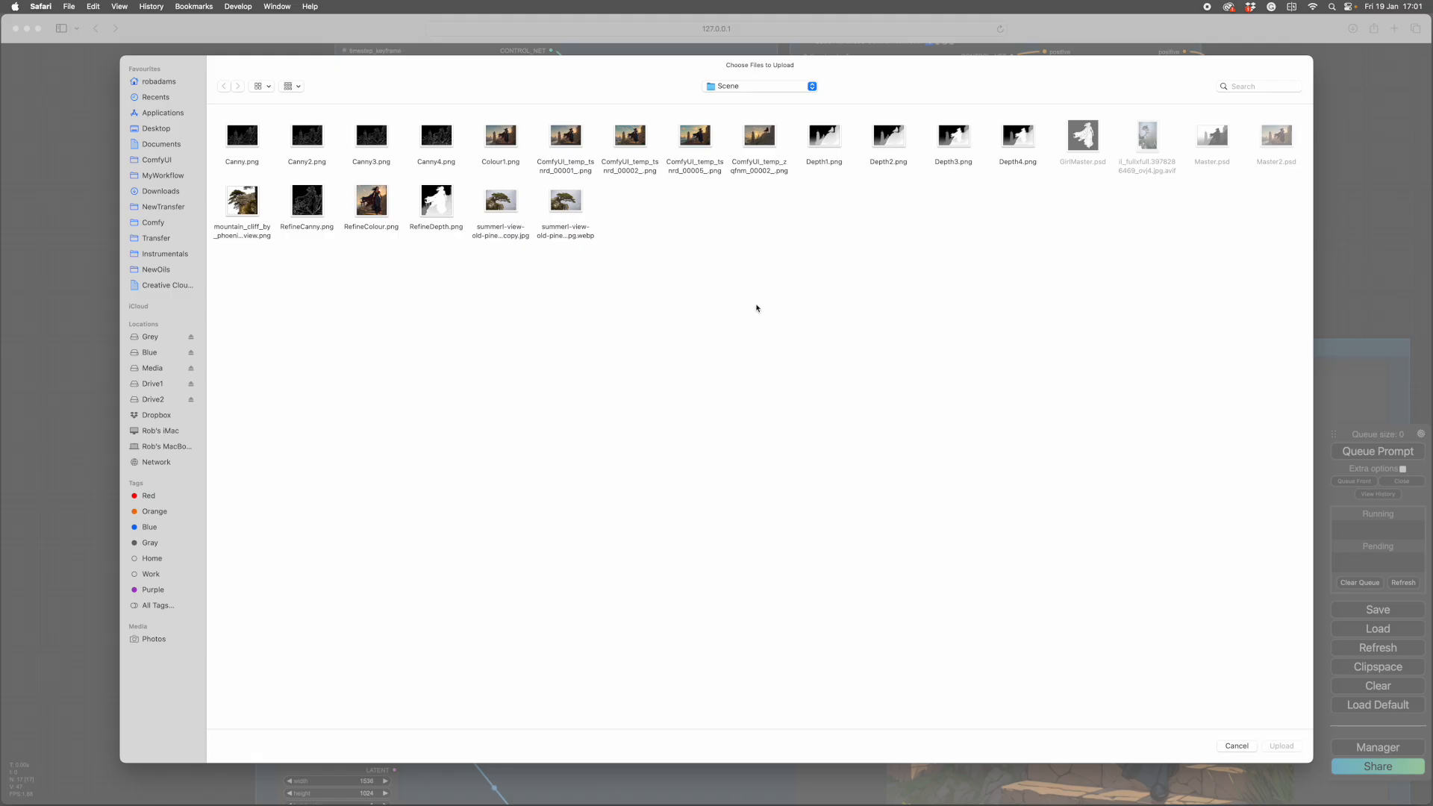
{"action": "left_click", "coordinate": [1021, 138]}
{"action": "left_click", "coordinate": [1281, 745]}
{"action": "left_click", "coordinate": [895, 141]}
{"action": "double_click", "coordinate": [439, 165]}
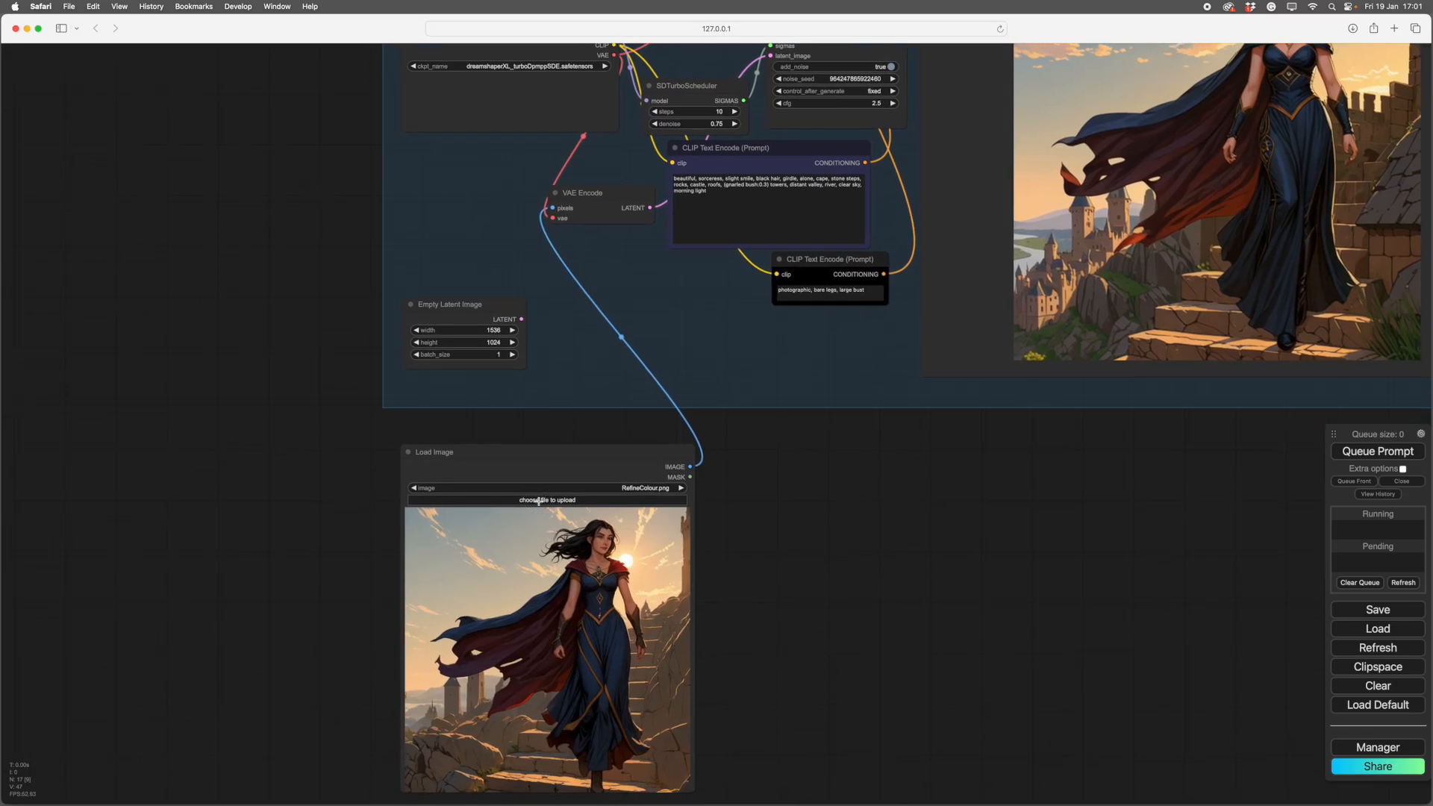
Load Colour1.png into the Load Image node that feeds VAE Encode.
{"action": "left_click", "coordinate": [538, 500]}
{"action": "left_click", "coordinate": [500, 136]}
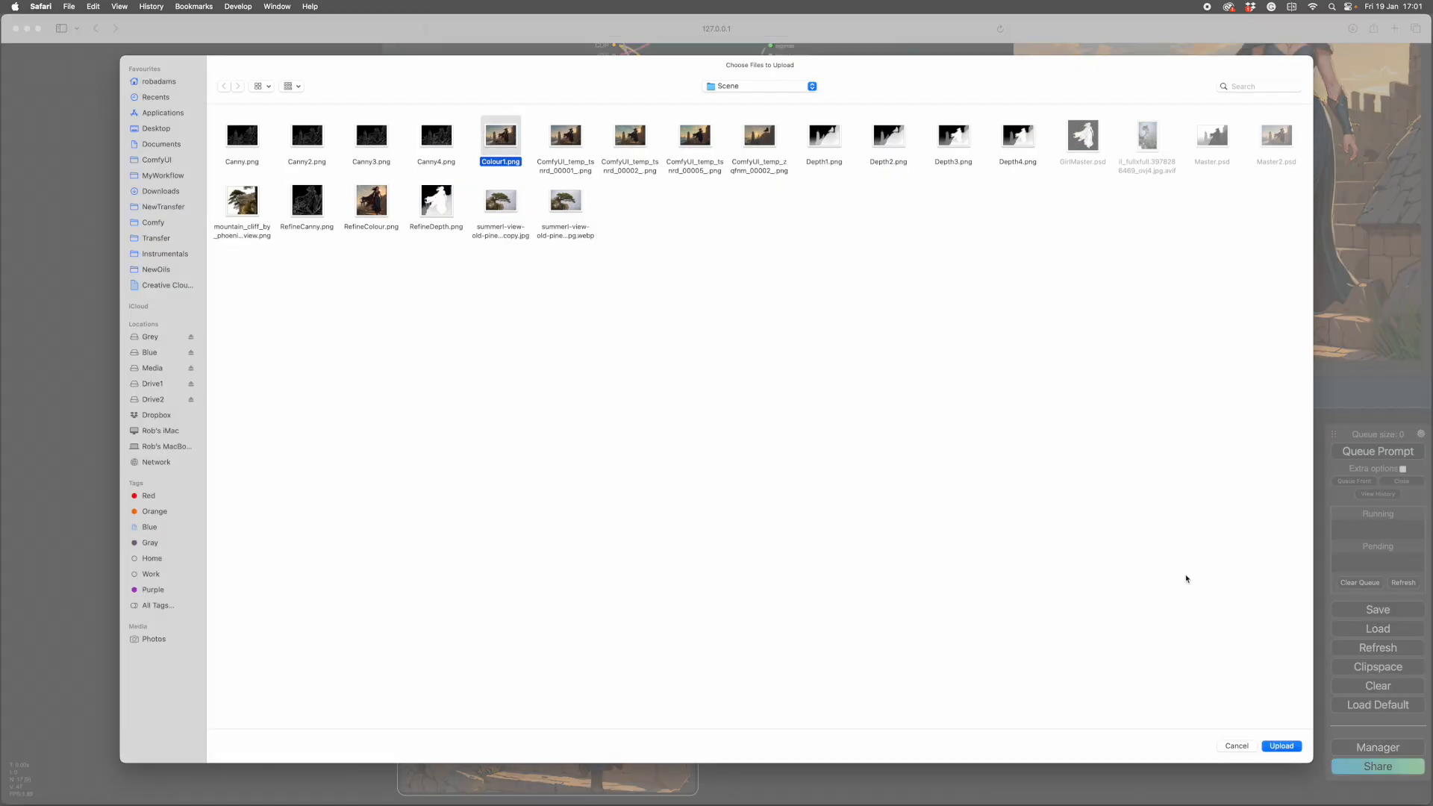
{"action": "left_click", "coordinate": [1281, 746]}
Examine the Load LoRA node using Alma_Tadema.safetensors, its connections, and the LoRA keywords in the positive prompt.
{"action": "scroll", "coordinate": [885, 627], "scroll_direction": "left", "scroll_amount": 3}
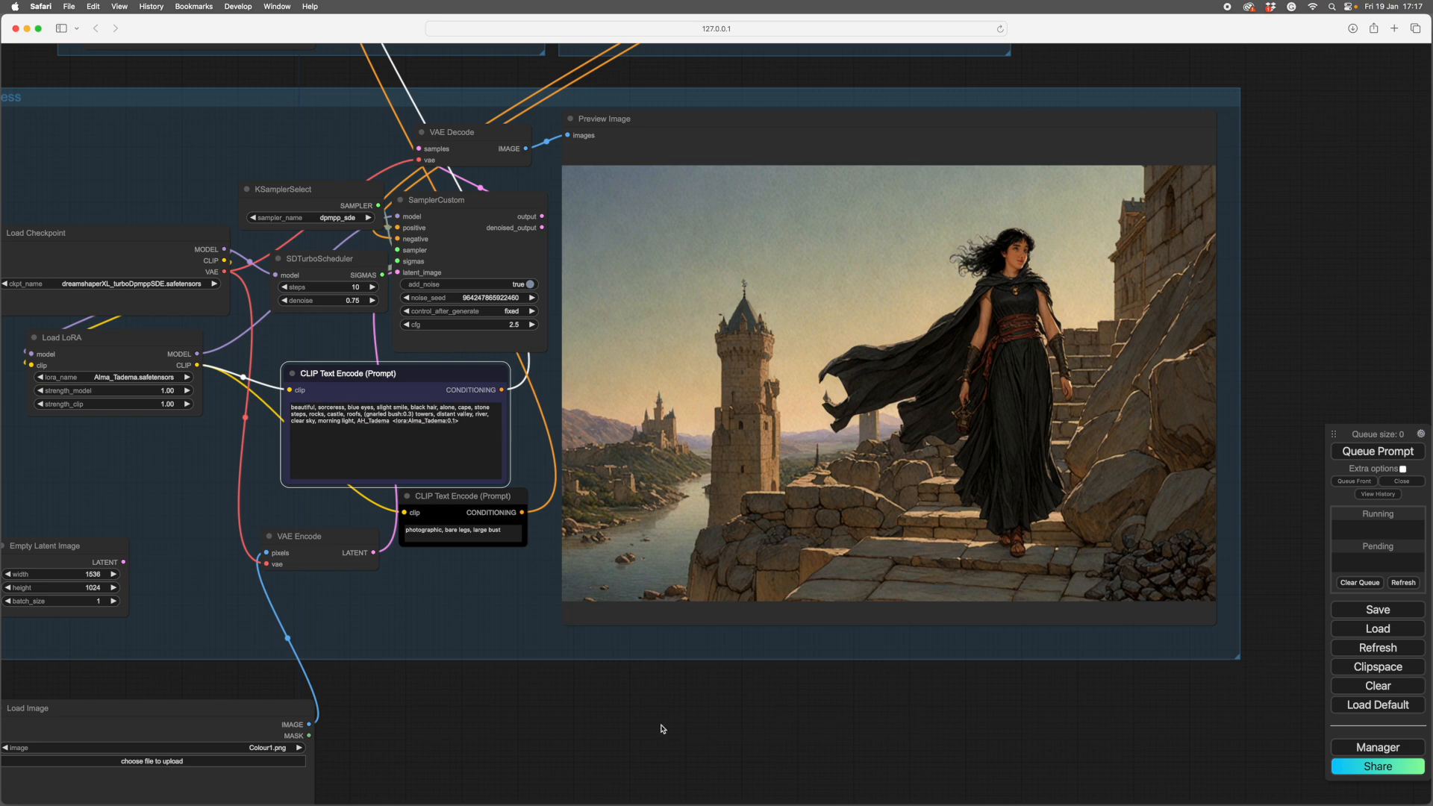
{"action": "scroll", "coordinate": [772, 747], "scroll_direction": "left", "scroll_amount": 5}
{"action": "left_click_drag", "start_coordinate": [985, 702], "coordinate": [1078, 702]}
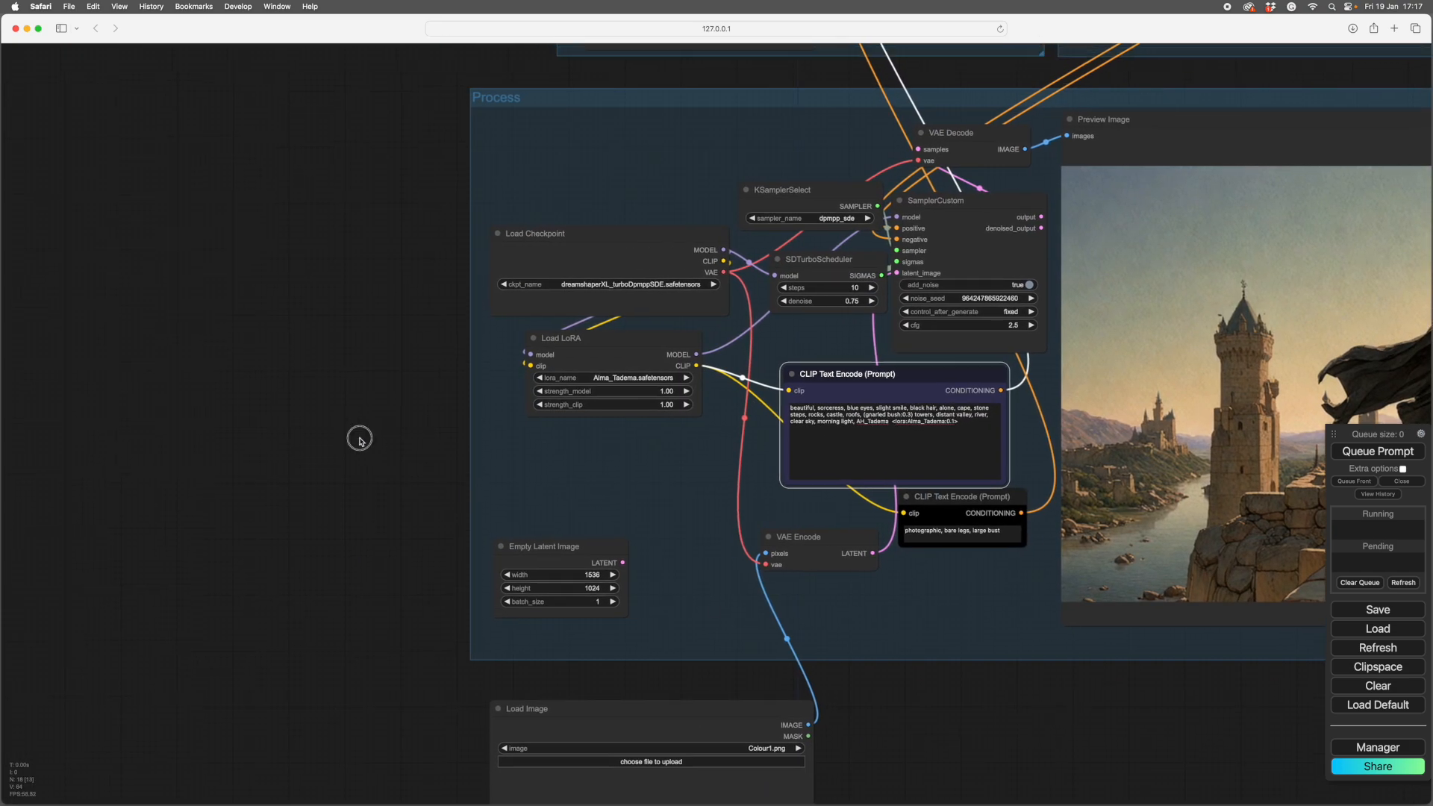
{"action": "scroll", "coordinate": [393, 495], "scroll_direction": "up", "scroll_amount": 4}
{"action": "left_click_drag", "start_coordinate": [410, 493], "coordinate": [281, 474]}
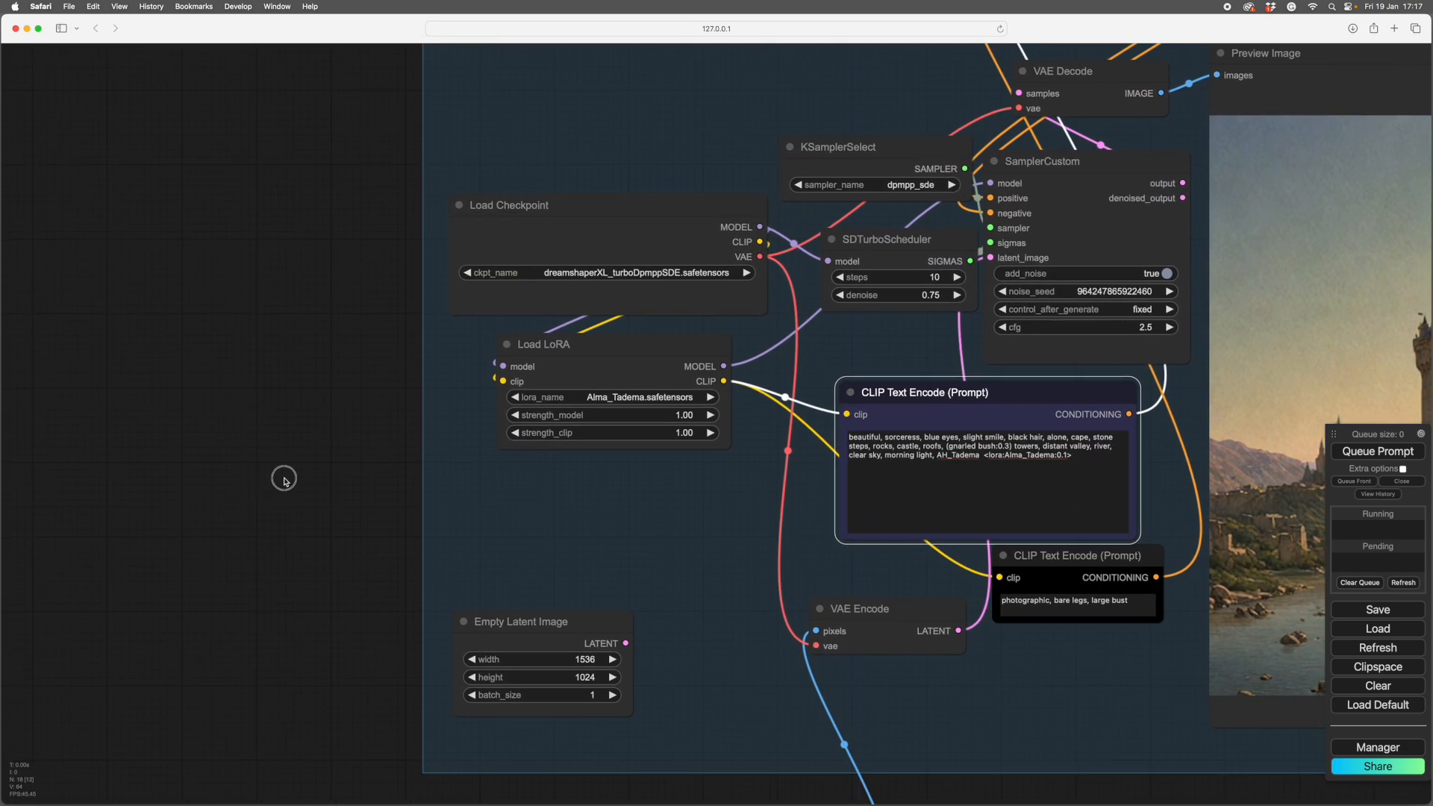
{"action": "left_click_drag", "start_coordinate": [344, 409], "coordinate": [307, 400]}
{"action": "scroll", "coordinate": [306, 399], "scroll_direction": "up", "scroll_amount": 3}
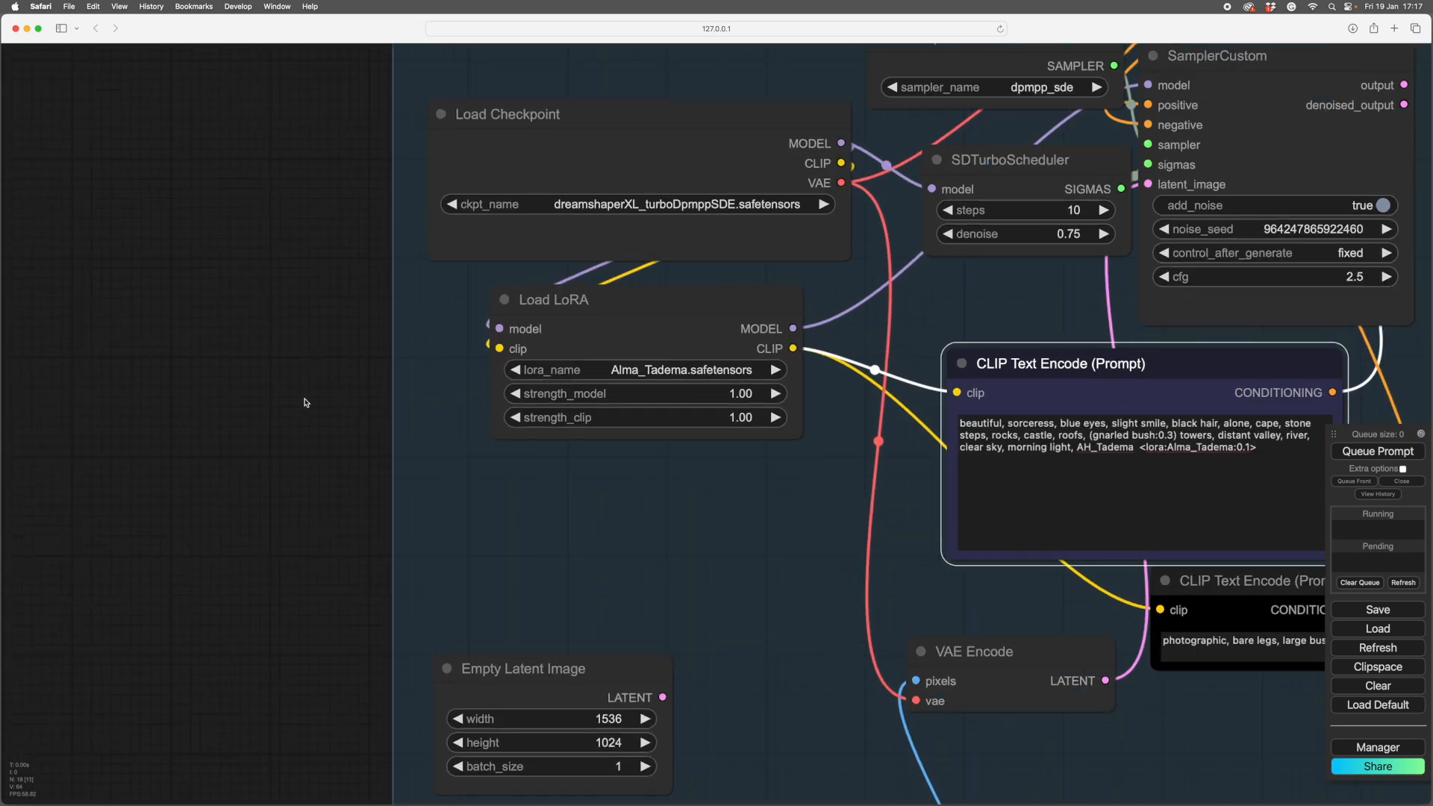
{"action": "scroll", "coordinate": [234, 425], "scroll_direction": "down", "scroll_amount": 1}
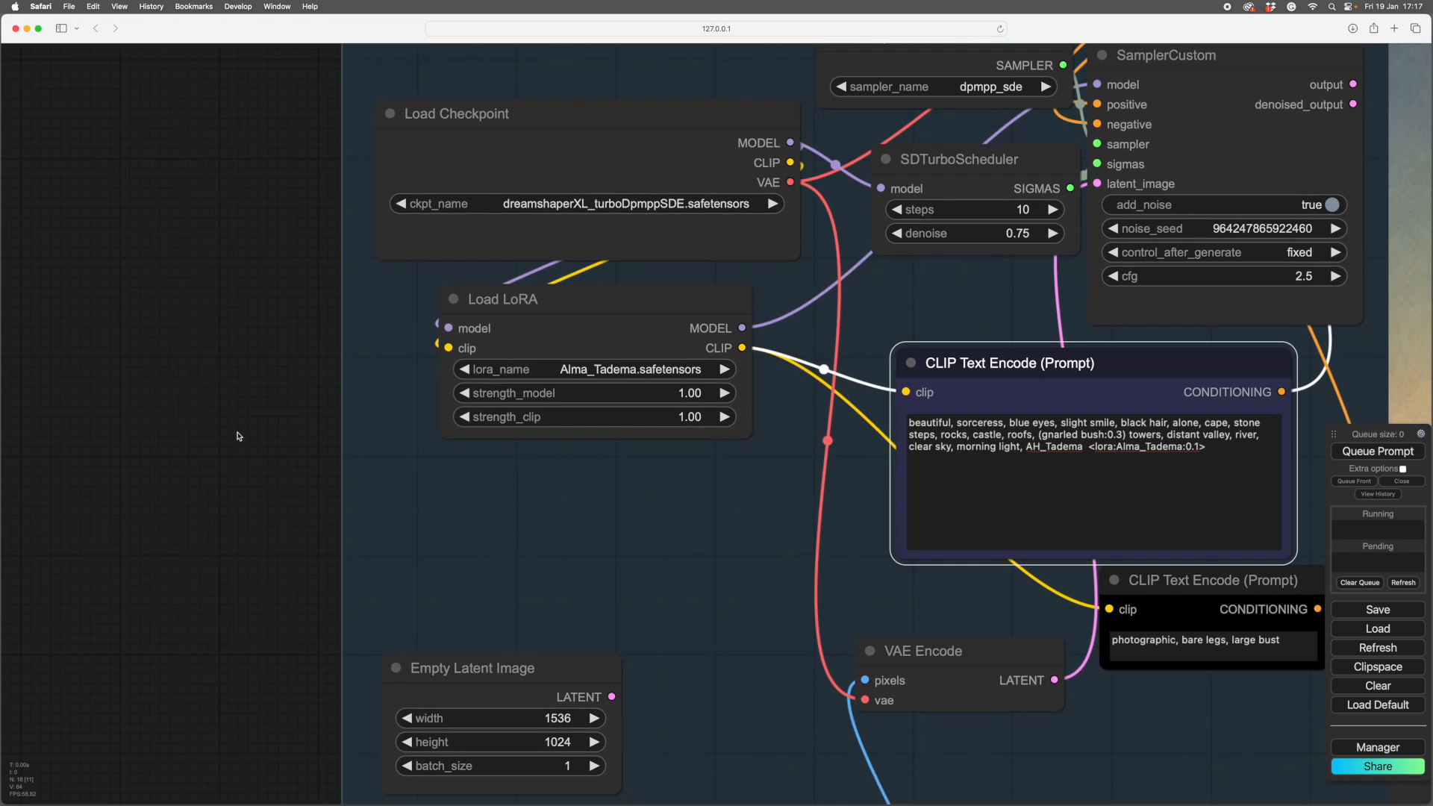
{"action": "scroll", "coordinate": [238, 435], "scroll_direction": "down", "scroll_amount": 4}
{"action": "left_click_drag", "start_coordinate": [239, 436], "coordinate": [152, 390]}
{"action": "left_click_drag", "start_coordinate": [829, 727], "coordinate": [416, 801]}
{"action": "left_click_drag", "start_coordinate": [691, 785], "coordinate": [692, 784]}
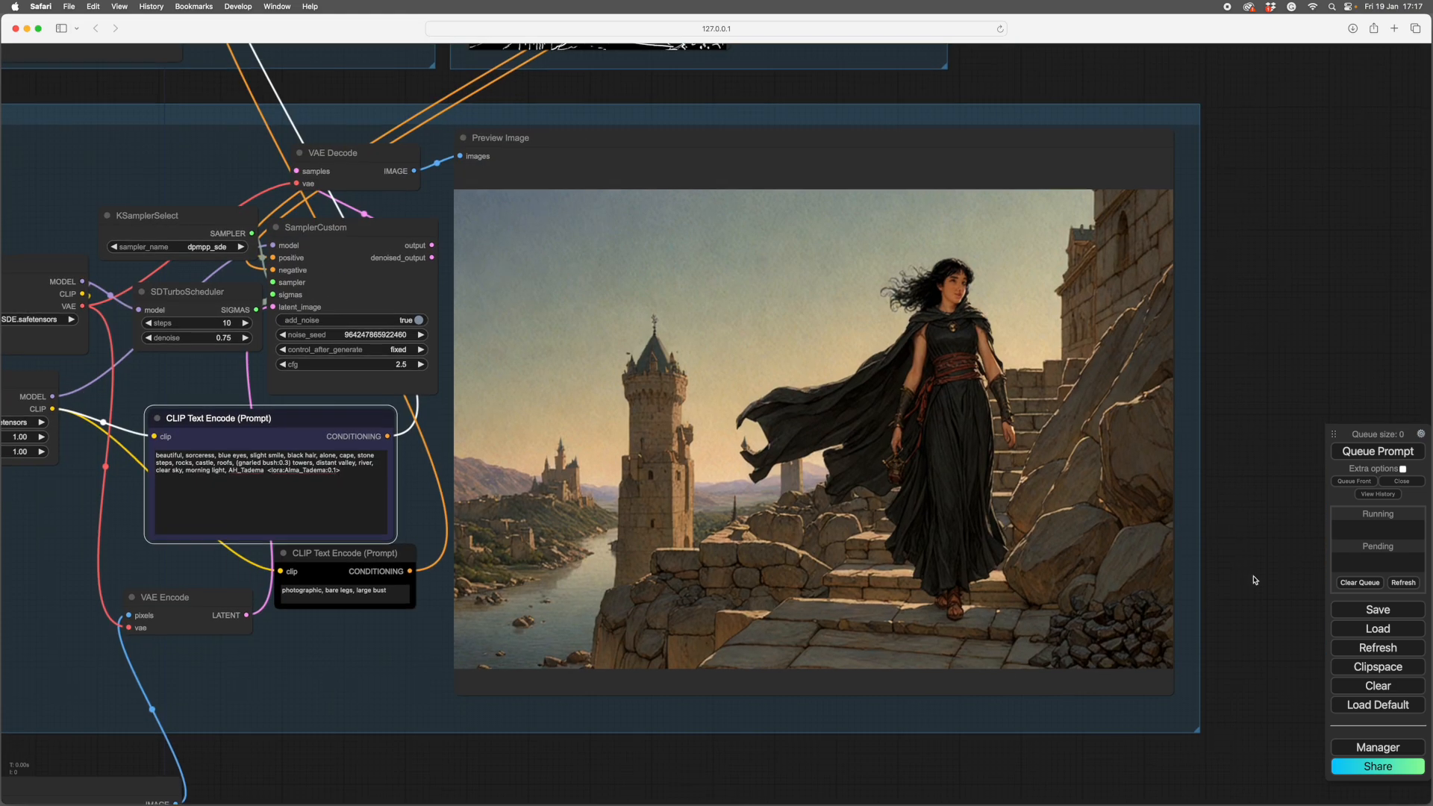
Examine the painterly full-scene result in the Preview Image node, both close up and alongside the whole workflow.
{"action": "scroll", "coordinate": [1253, 556], "scroll_direction": "up", "scroll_amount": 2}
{"action": "left_click_drag", "start_coordinate": [1244, 391], "coordinate": [1258, 420]}
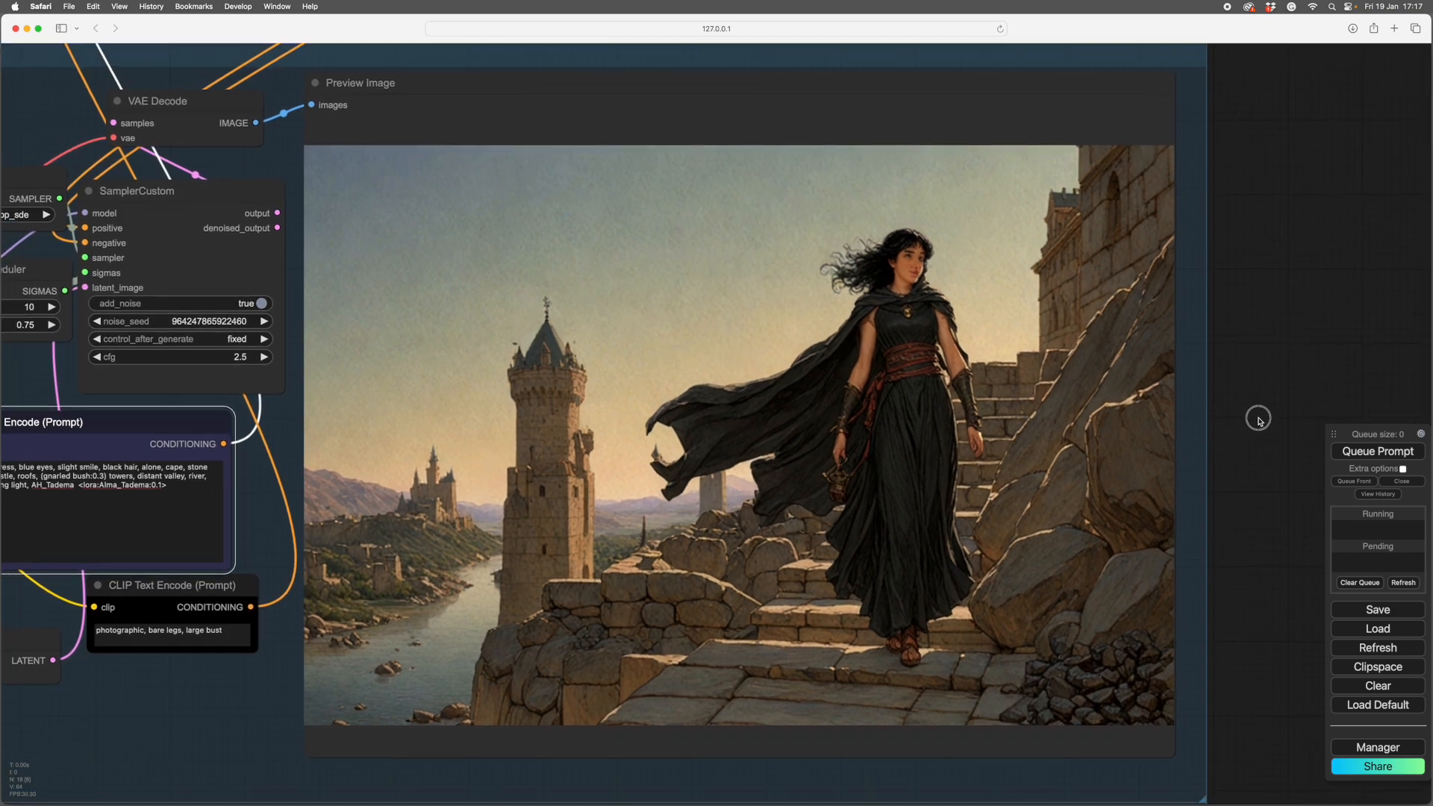
{"action": "scroll", "coordinate": [1250, 516], "scroll_direction": "down", "scroll_amount": 2}
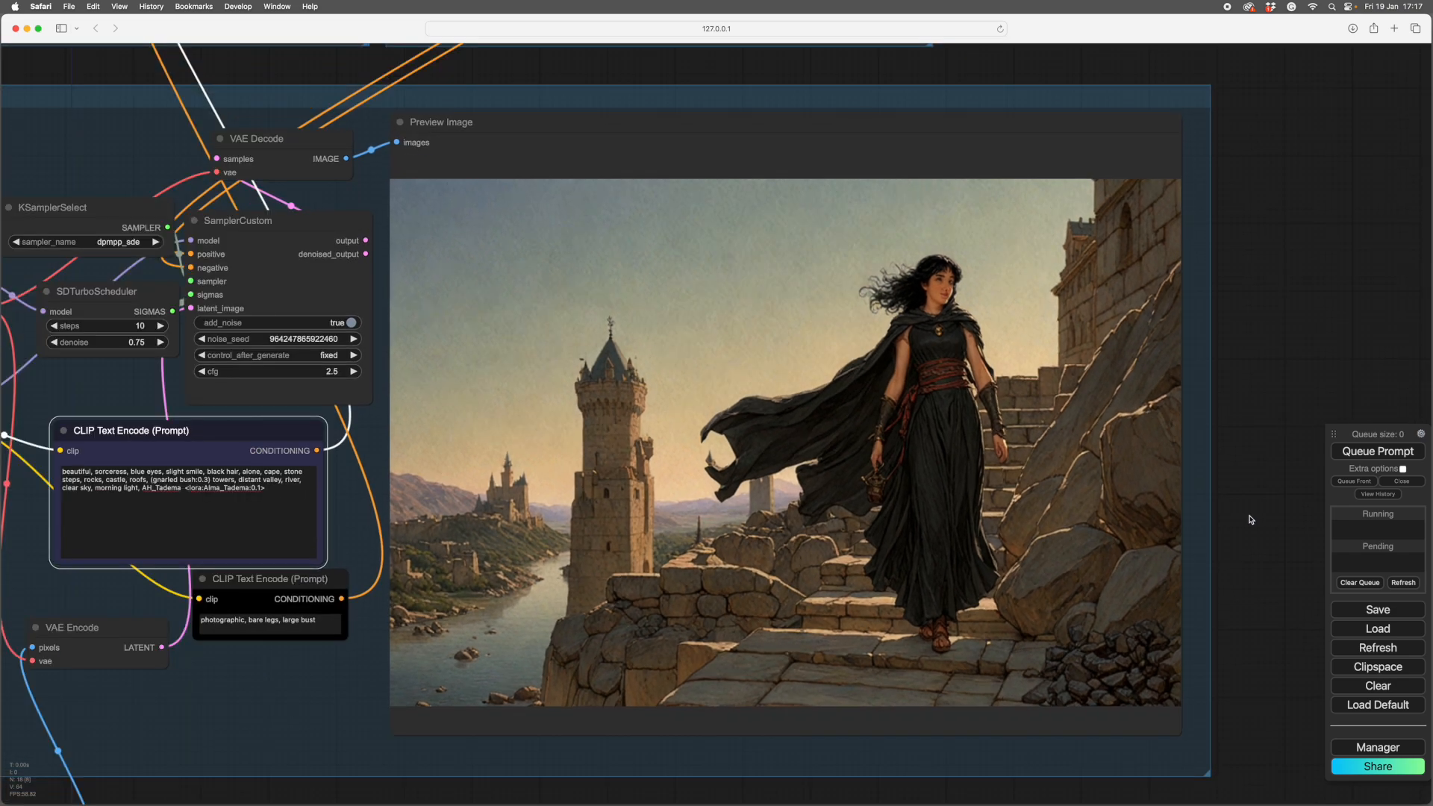
{"action": "left_click_drag", "start_coordinate": [1257, 558], "coordinate": [1265, 523]}
{"action": "scroll", "coordinate": [1265, 522], "scroll_direction": "down", "scroll_amount": 2}
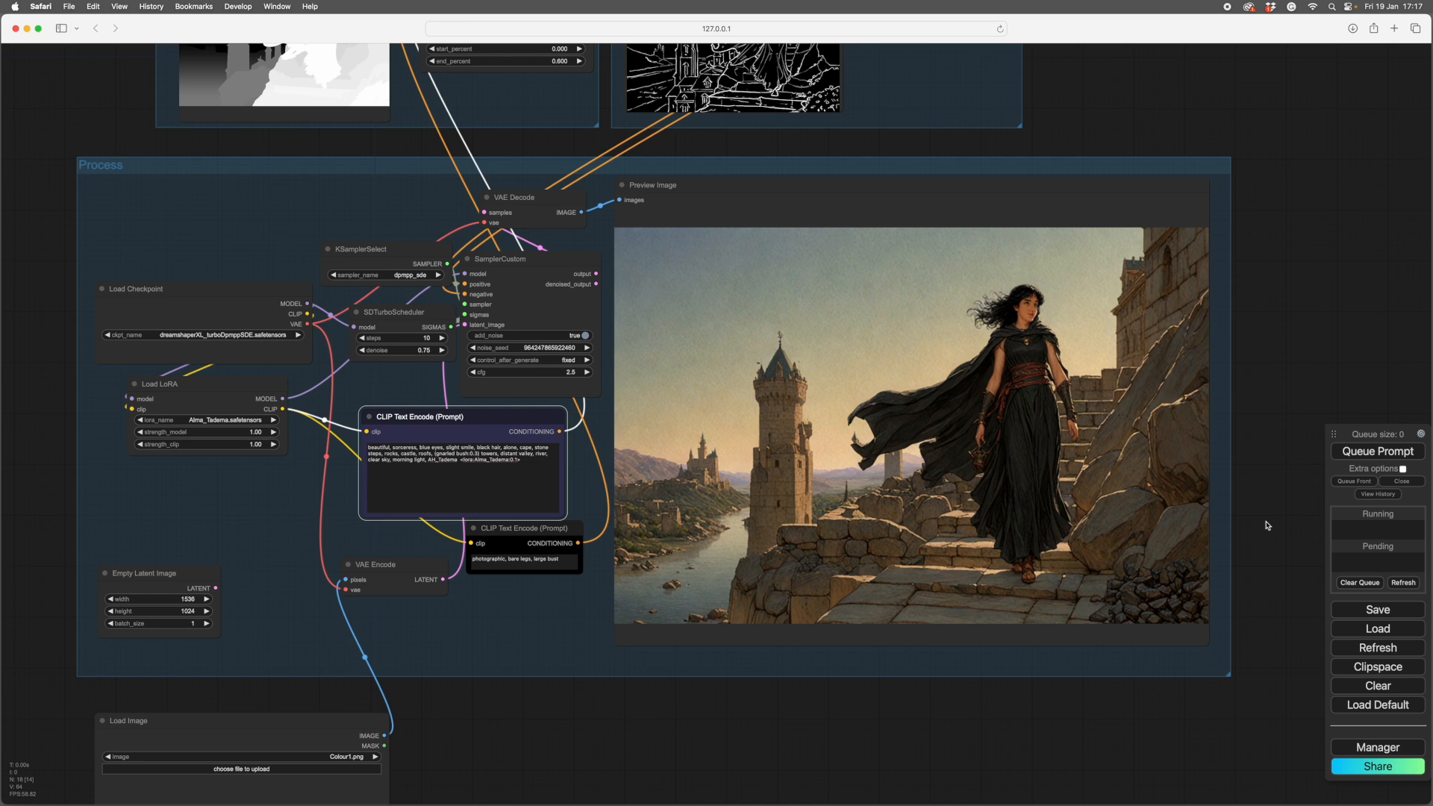
{"action": "left_click_drag", "start_coordinate": [907, 729], "coordinate": [896, 731]}
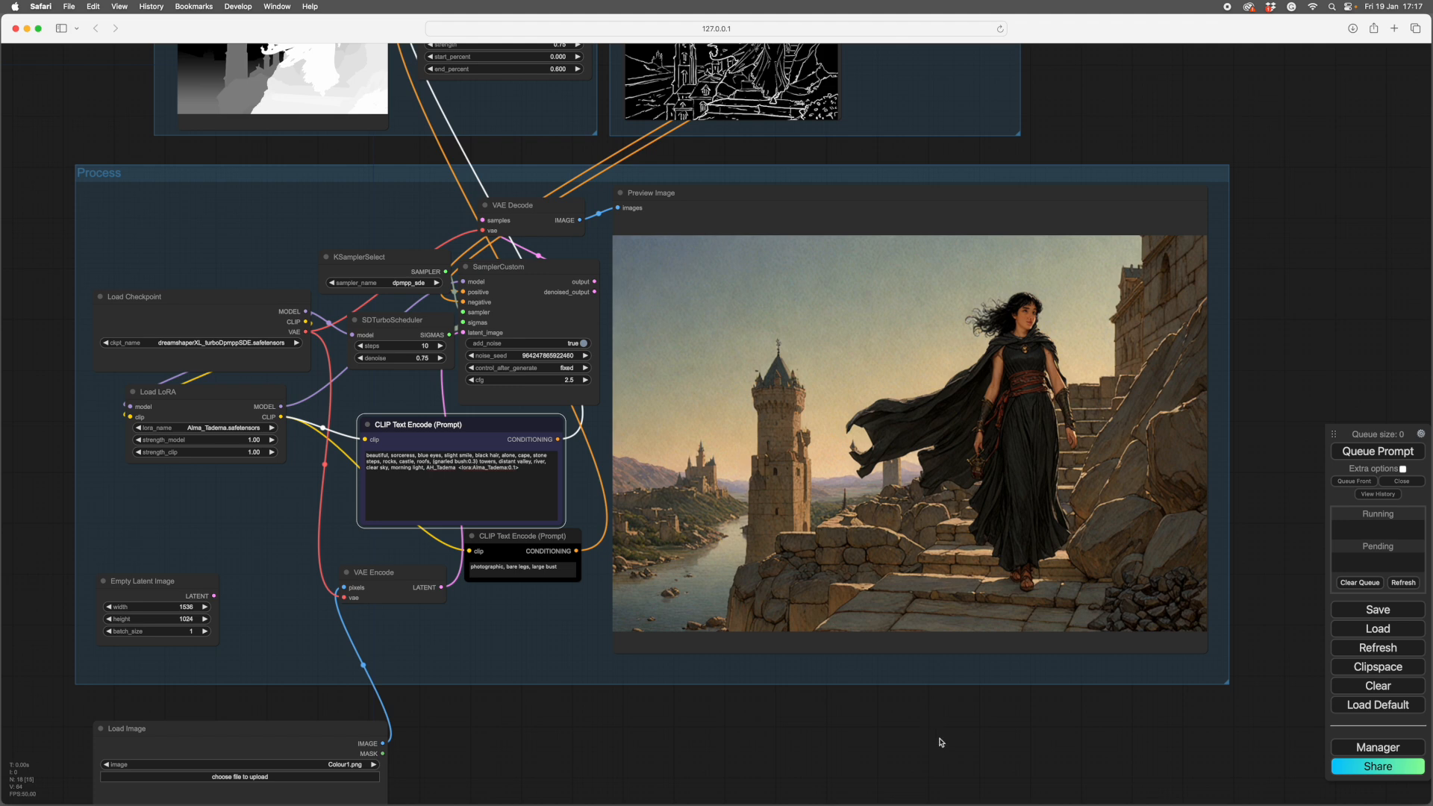
{"action": "left_click_drag", "start_coordinate": [920, 739], "coordinate": [860, 754]}
{"action": "scroll", "coordinate": [1197, 498], "scroll_direction": "up", "scroll_amount": 5}
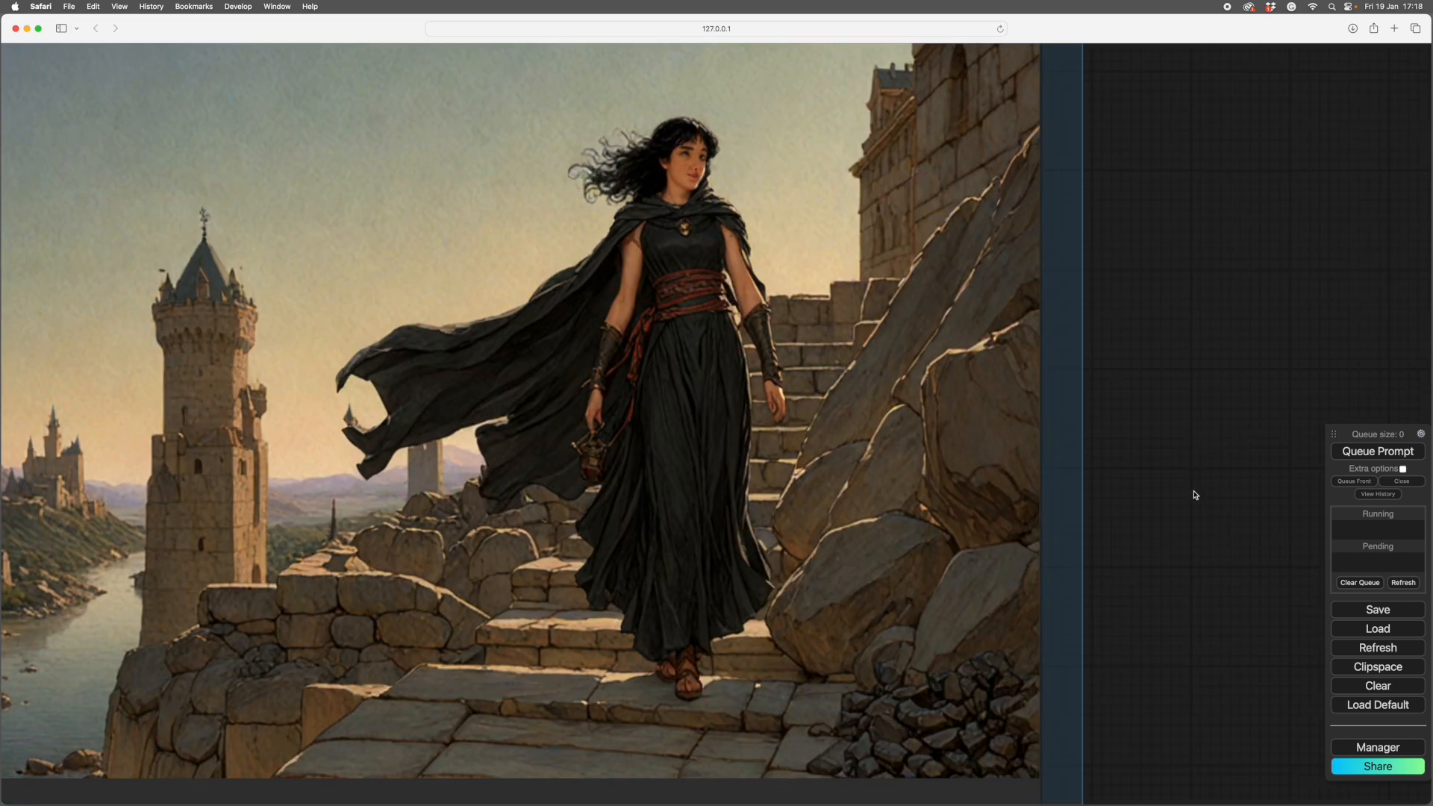
{"action": "scroll", "coordinate": [1194, 494], "scroll_direction": "down", "scroll_amount": 5}
{"action": "scroll", "coordinate": [1199, 498], "scroll_direction": "up", "scroll_amount": 1}
Review the LoRA's model and clip strengths and the LoRA tag at the end of the positive prompt.
{"action": "left_click_drag", "start_coordinate": [1189, 563], "coordinate": [1269, 368]}
{"action": "left_click_drag", "start_coordinate": [971, 651], "coordinate": [1079, 671]}
{"action": "left_click_drag", "start_coordinate": [725, 676], "coordinate": [999, 698]}
{"action": "left_click_drag", "start_coordinate": [461, 667], "coordinate": [933, 691]}
{"action": "left_click_drag", "start_coordinate": [834, 721], "coordinate": [1042, 777]}
{"action": "scroll", "coordinate": [325, 418], "scroll_direction": "up", "scroll_amount": 3}
{"action": "left_click_drag", "start_coordinate": [343, 375], "coordinate": [67, 395]}
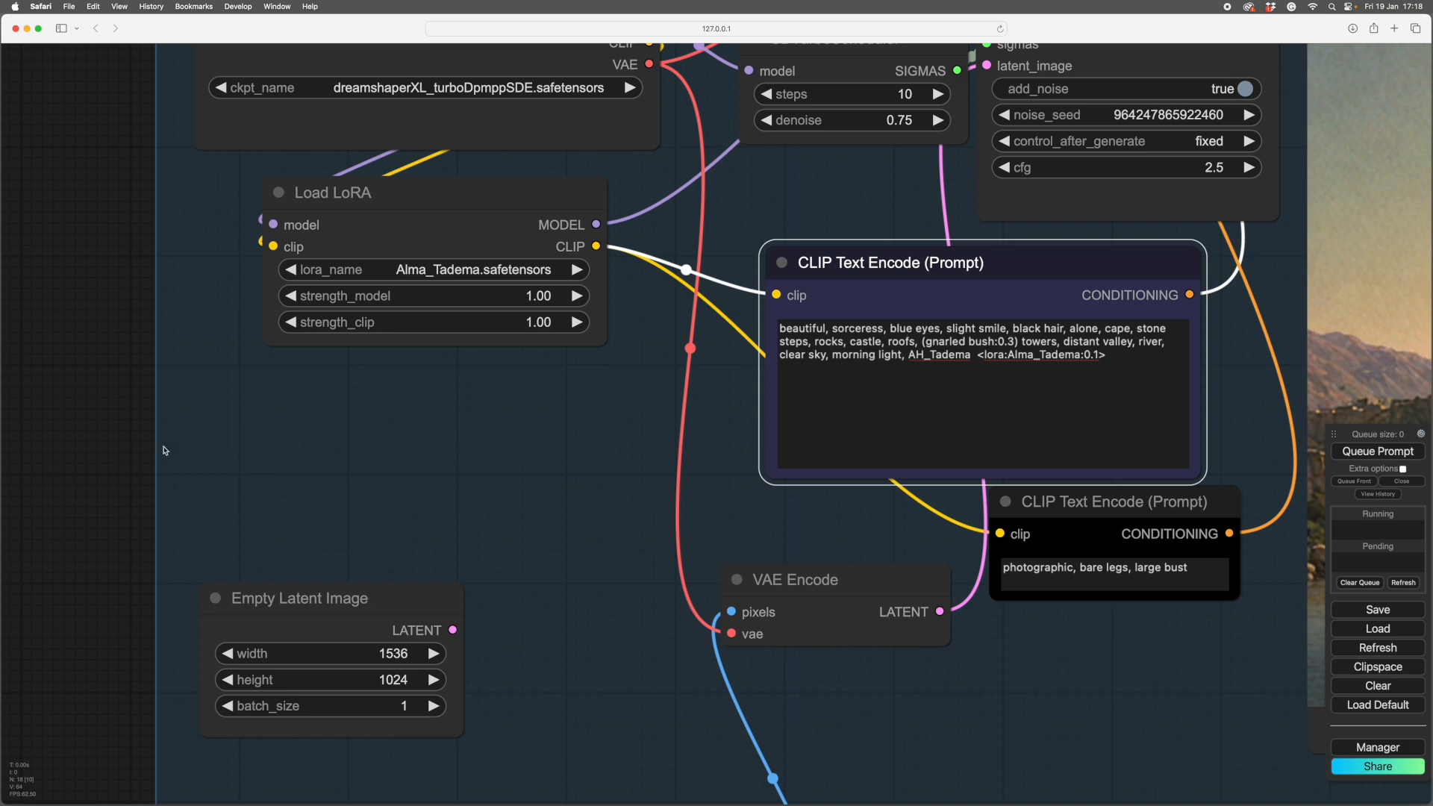
Examine the Load LoRA and prompt nodes in the Process group alongside the painterly full-scene preview.
{"action": "scroll", "coordinate": [90, 464], "scroll_direction": "down", "scroll_amount": 3}
{"action": "scroll", "coordinate": [303, 515], "scroll_direction": "down", "scroll_amount": 3}
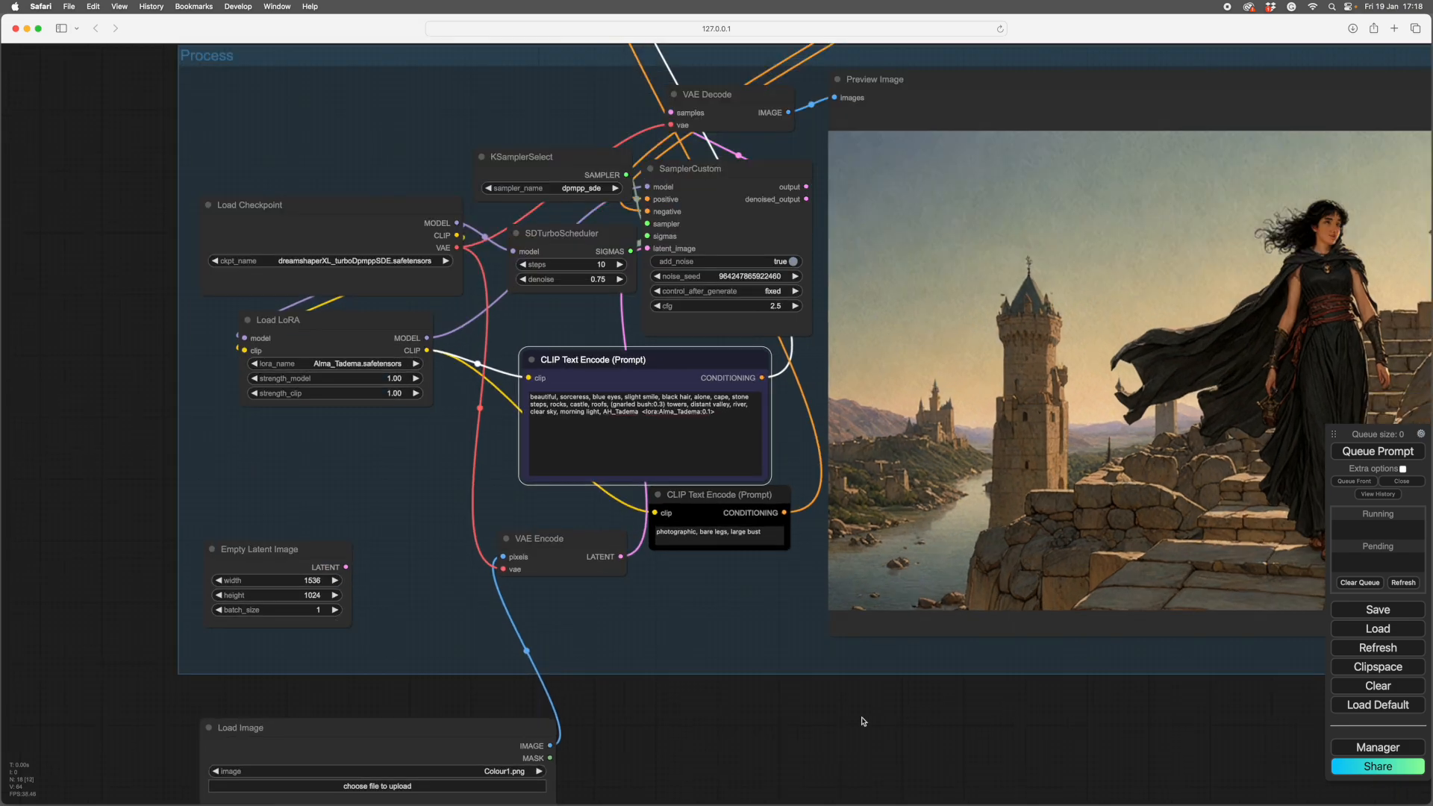
{"action": "left_click_drag", "start_coordinate": [863, 721], "coordinate": [1122, 727]}
{"action": "scroll", "coordinate": [371, 444], "scroll_direction": "up", "scroll_amount": 3}
{"action": "left_click_drag", "start_coordinate": [409, 415], "coordinate": [189, 405]}
{"action": "scroll", "coordinate": [838, 754], "scroll_direction": "down", "scroll_amount": 3}
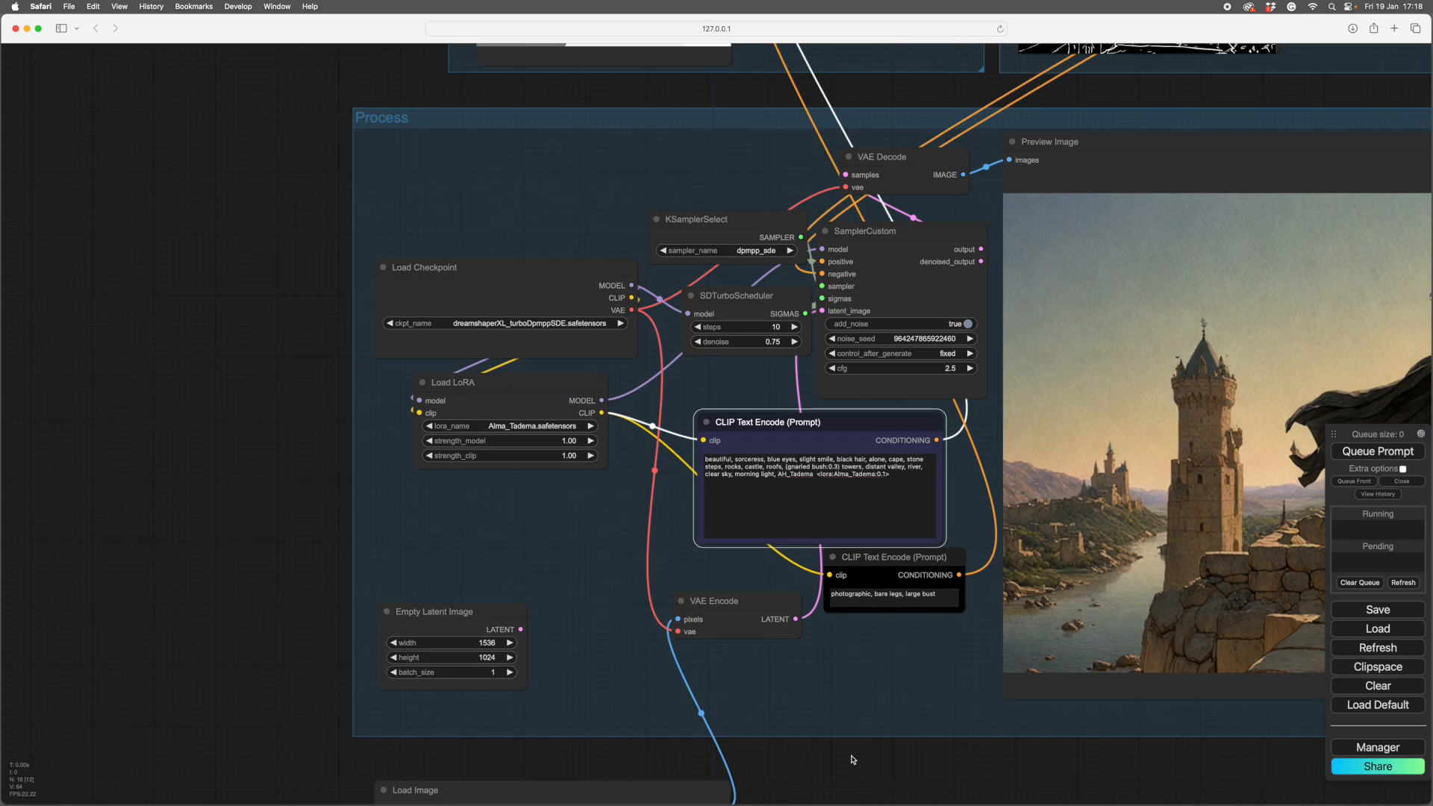
{"action": "scroll", "coordinate": [884, 761], "scroll_direction": "down", "scroll_amount": 2}
{"action": "left_click_drag", "start_coordinate": [885, 761], "coordinate": [770, 743]}
{"action": "scroll", "coordinate": [390, 617], "scroll_direction": "up", "scroll_amount": 3}
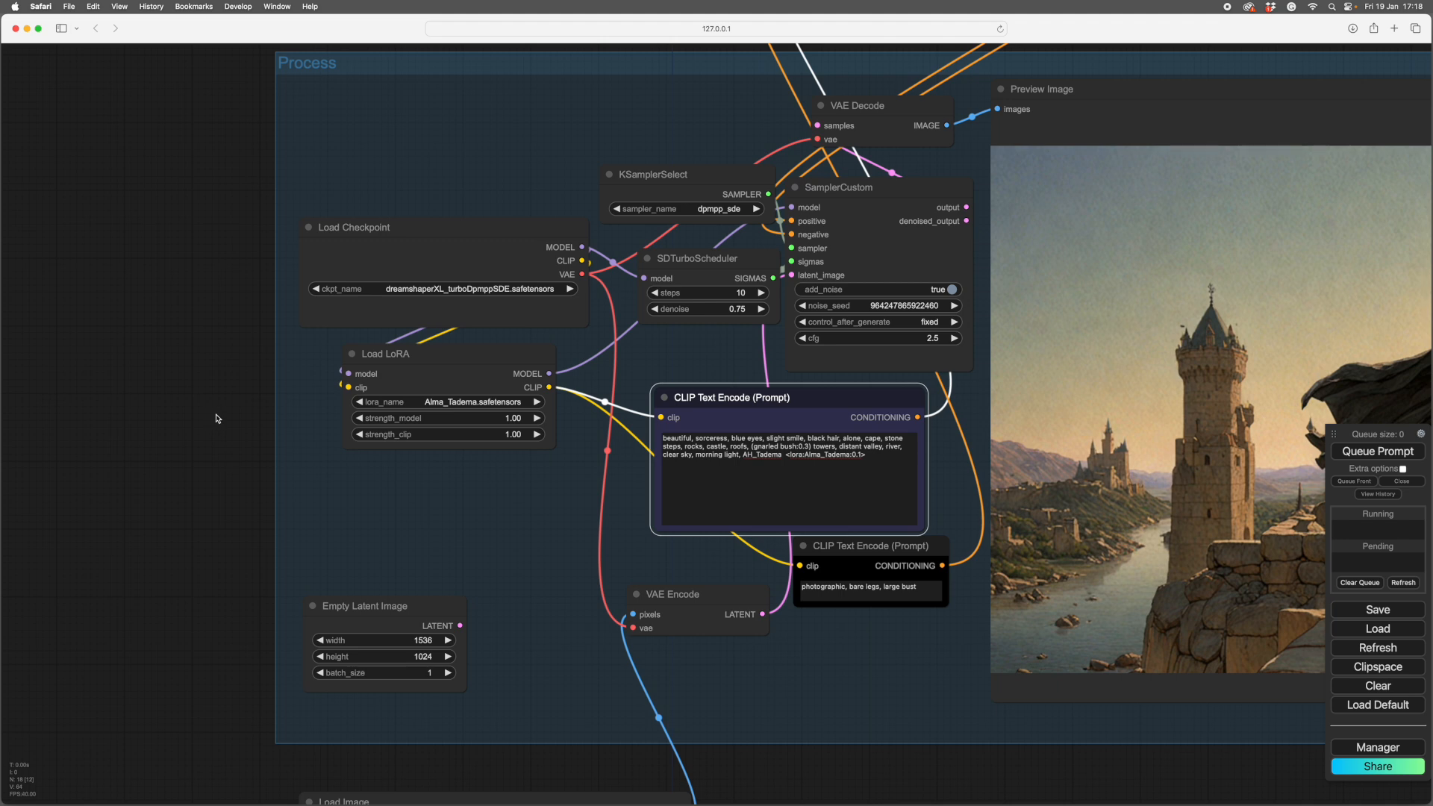
Set both the model and clip strengths of the Alma_Tadema LoRA to 0.50.
{"action": "left_click_drag", "start_coordinate": [217, 418], "coordinate": [295, 407]}
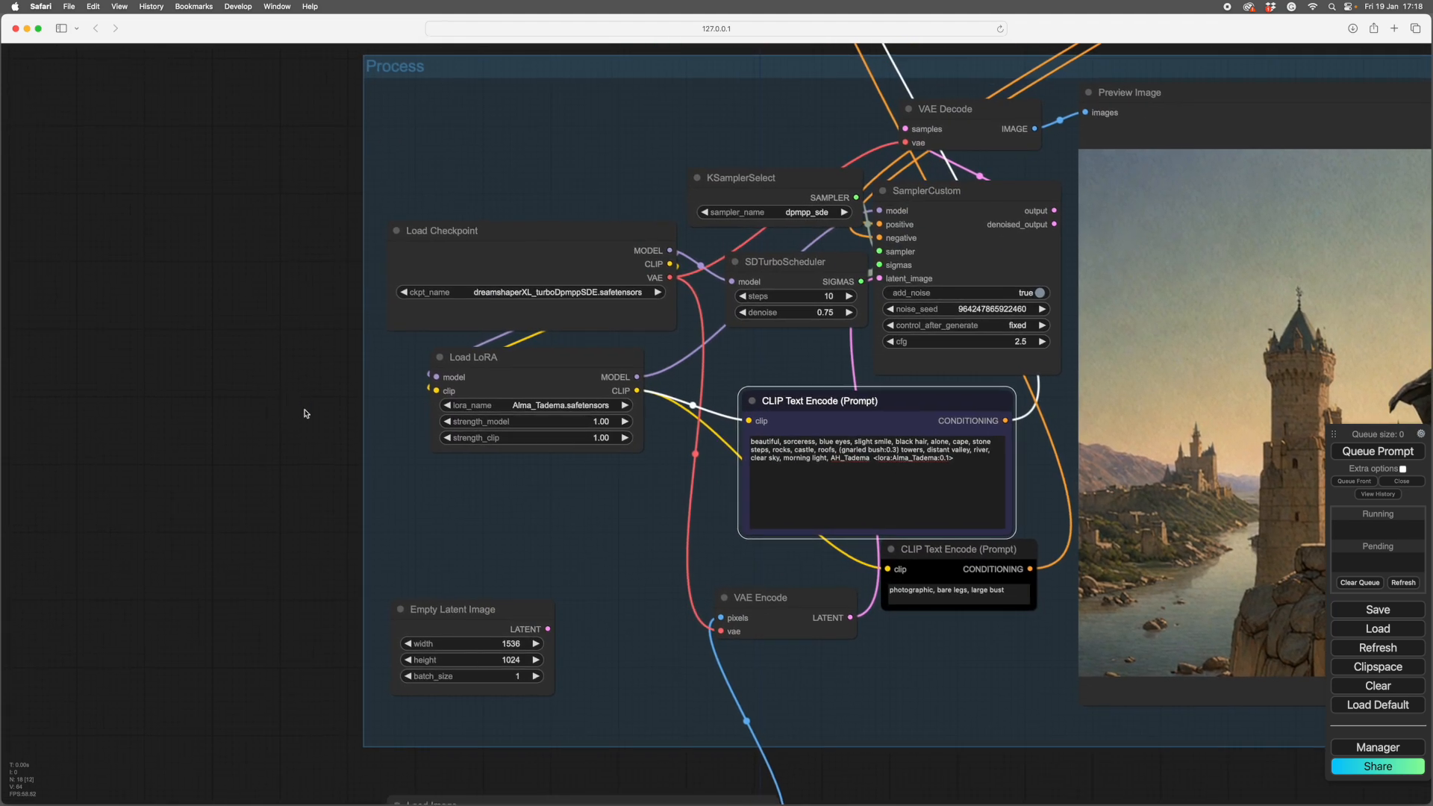
{"action": "left_click", "coordinate": [606, 421]}
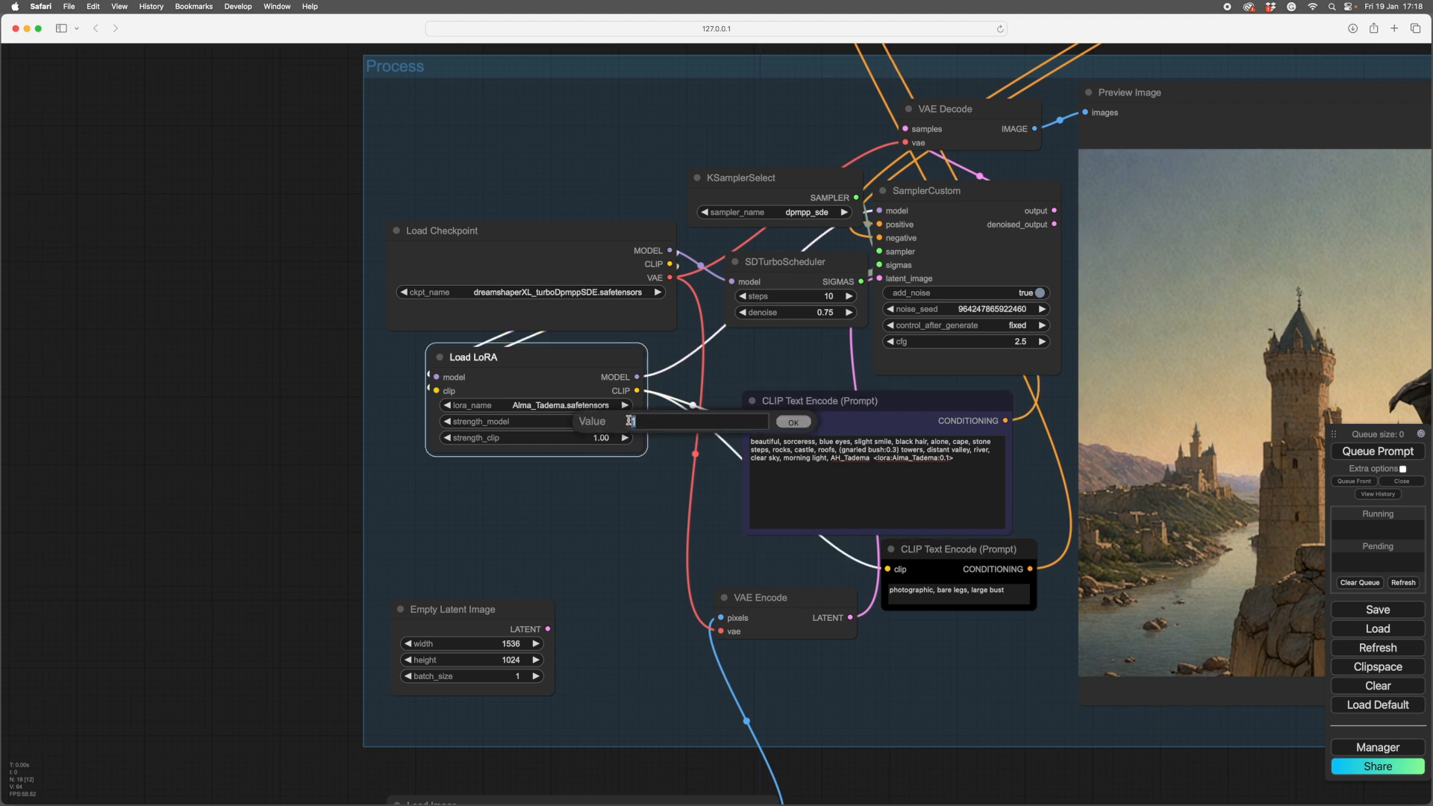
{"action": "type", "text": "0.5"}
{"action": "key", "text": "Return"}
{"action": "left_click", "coordinate": [626, 437]}
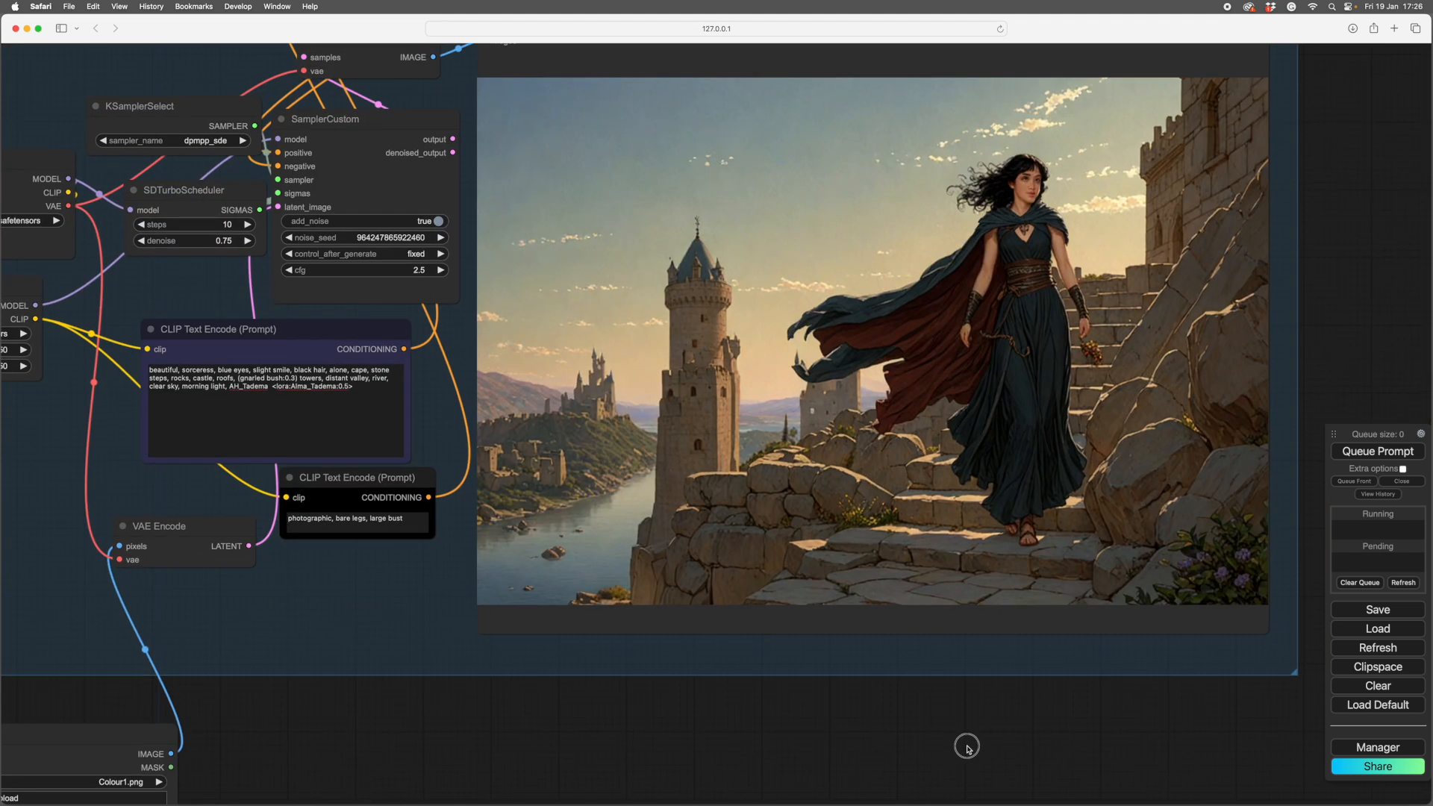
Examine the regenerated scene in the Preview Image node, both as a whole and close up on the woman and her cape.
{"action": "left_click_drag", "start_coordinate": [970, 745], "coordinate": [953, 749]}
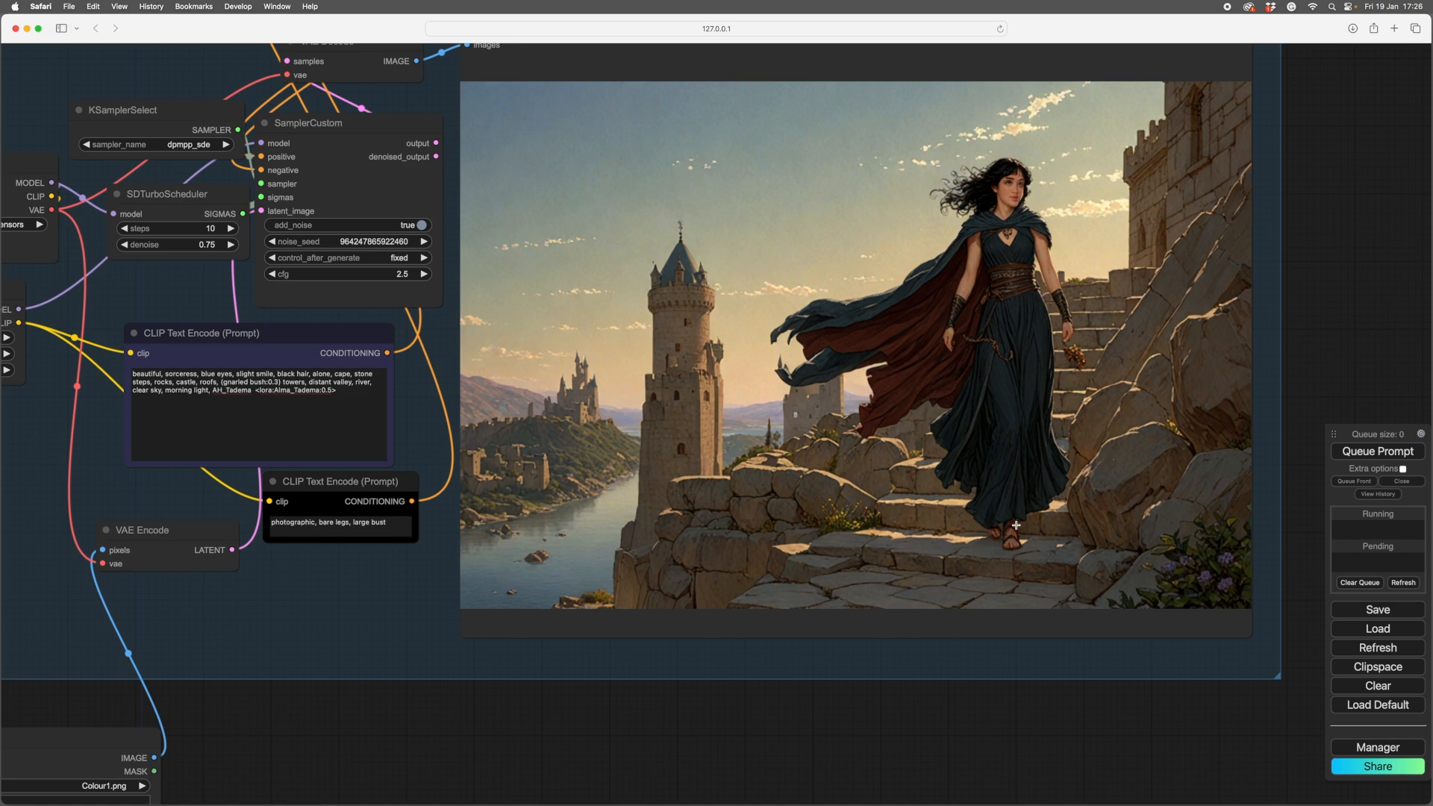
{"action": "left_click_drag", "start_coordinate": [850, 749], "coordinate": [1012, 761]}
{"action": "left_click_drag", "start_coordinate": [799, 750], "coordinate": [771, 758]}
{"action": "left_click_drag", "start_coordinate": [970, 754], "coordinate": [754, 761]}
{"action": "left_click_drag", "start_coordinate": [868, 755], "coordinate": [803, 776]}
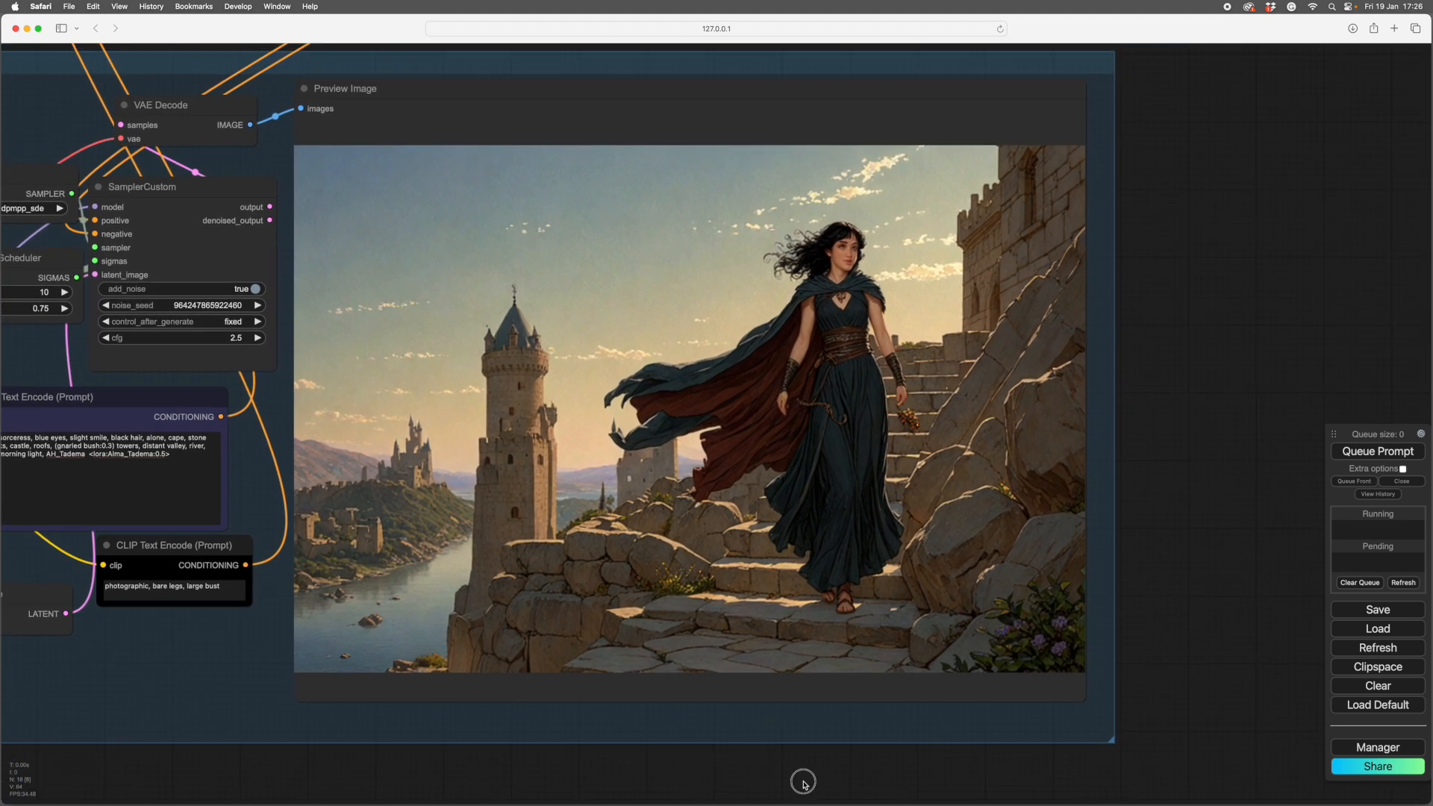
{"action": "left_click_drag", "start_coordinate": [1189, 490], "coordinate": [1224, 484]}
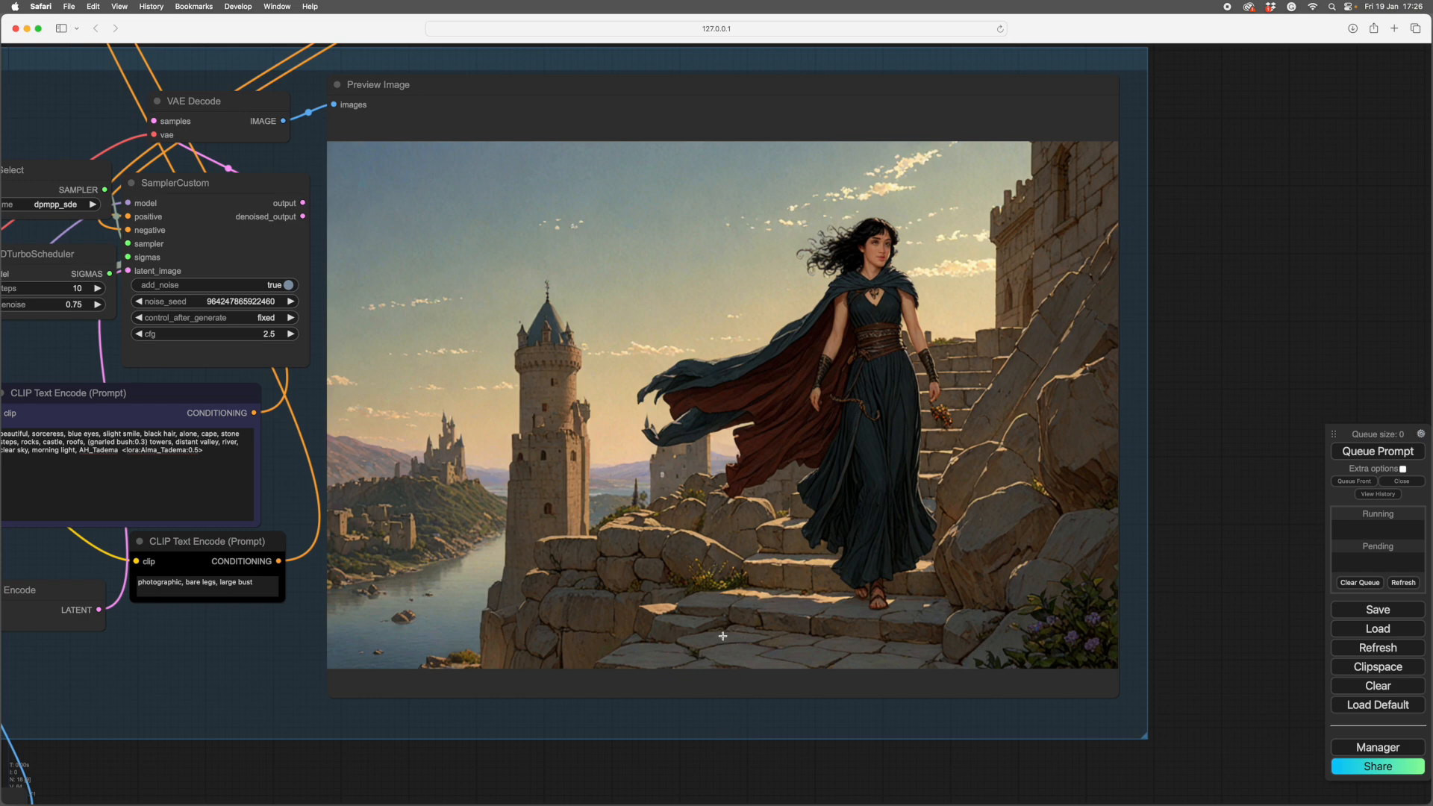
{"action": "left_click_drag", "start_coordinate": [1232, 600], "coordinate": [1264, 561]}
{"action": "left_click_drag", "start_coordinate": [663, 748], "coordinate": [886, 750]}
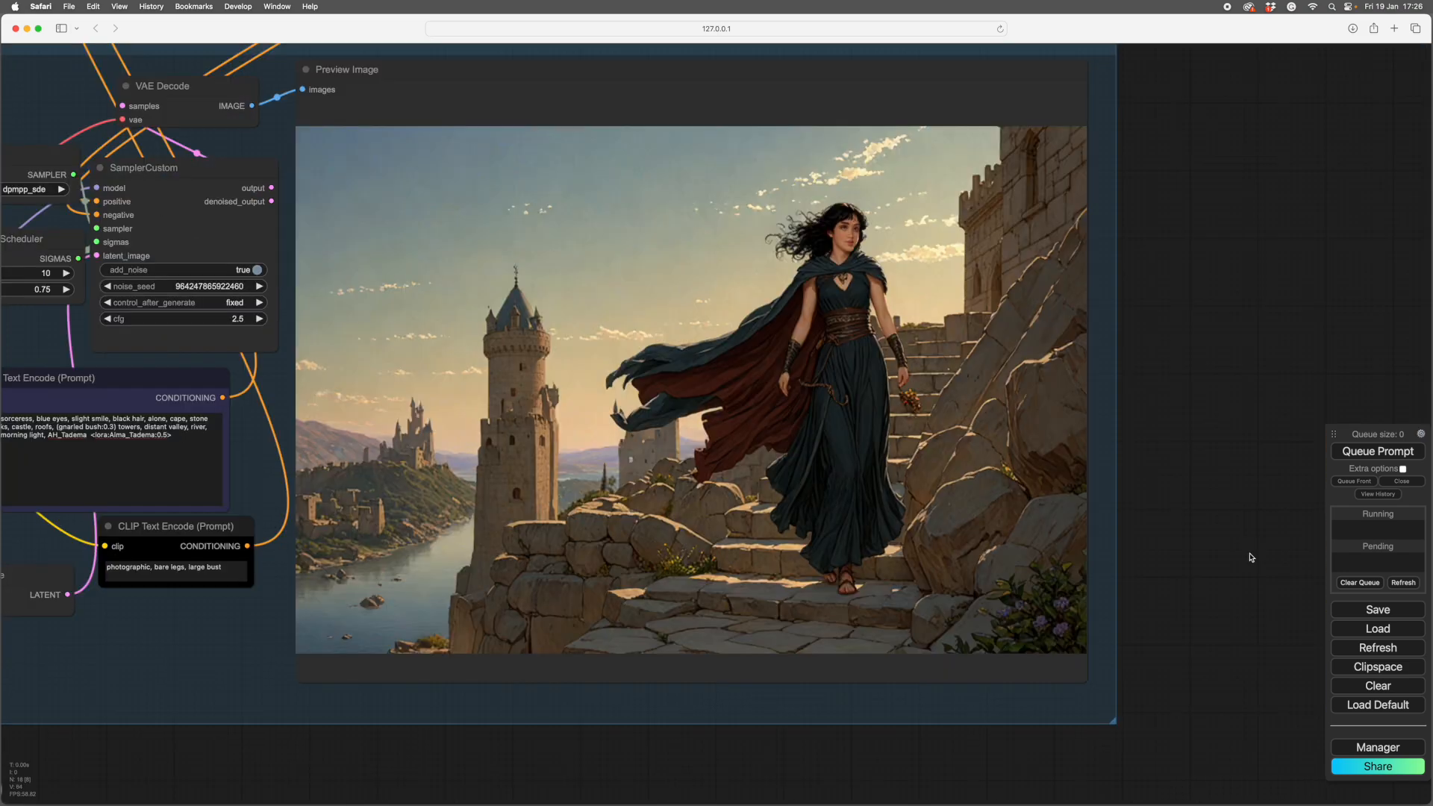
{"action": "scroll", "coordinate": [1251, 556], "scroll_direction": "up", "scroll_amount": 3}
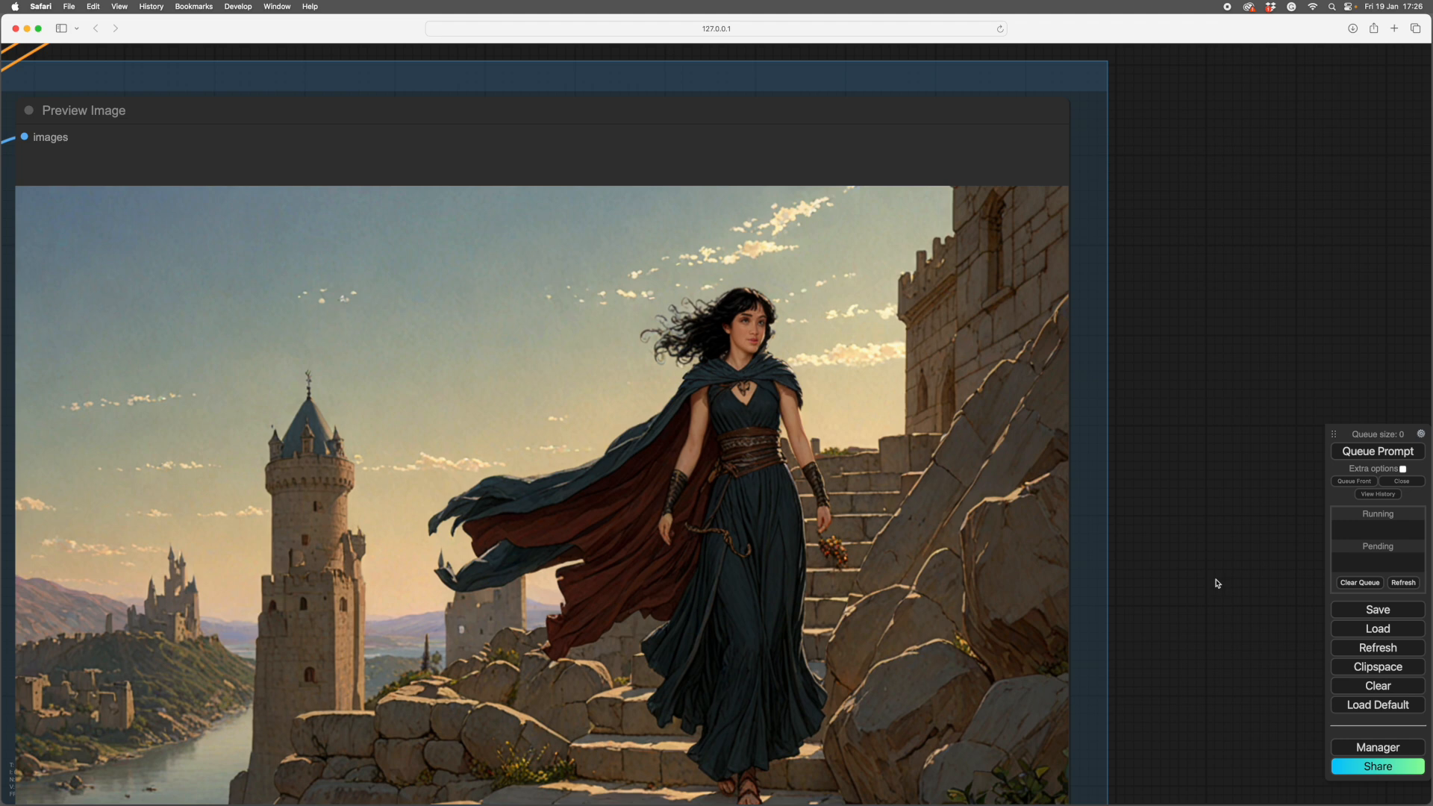
{"action": "scroll", "coordinate": [1216, 583], "scroll_direction": "down", "scroll_amount": 2}
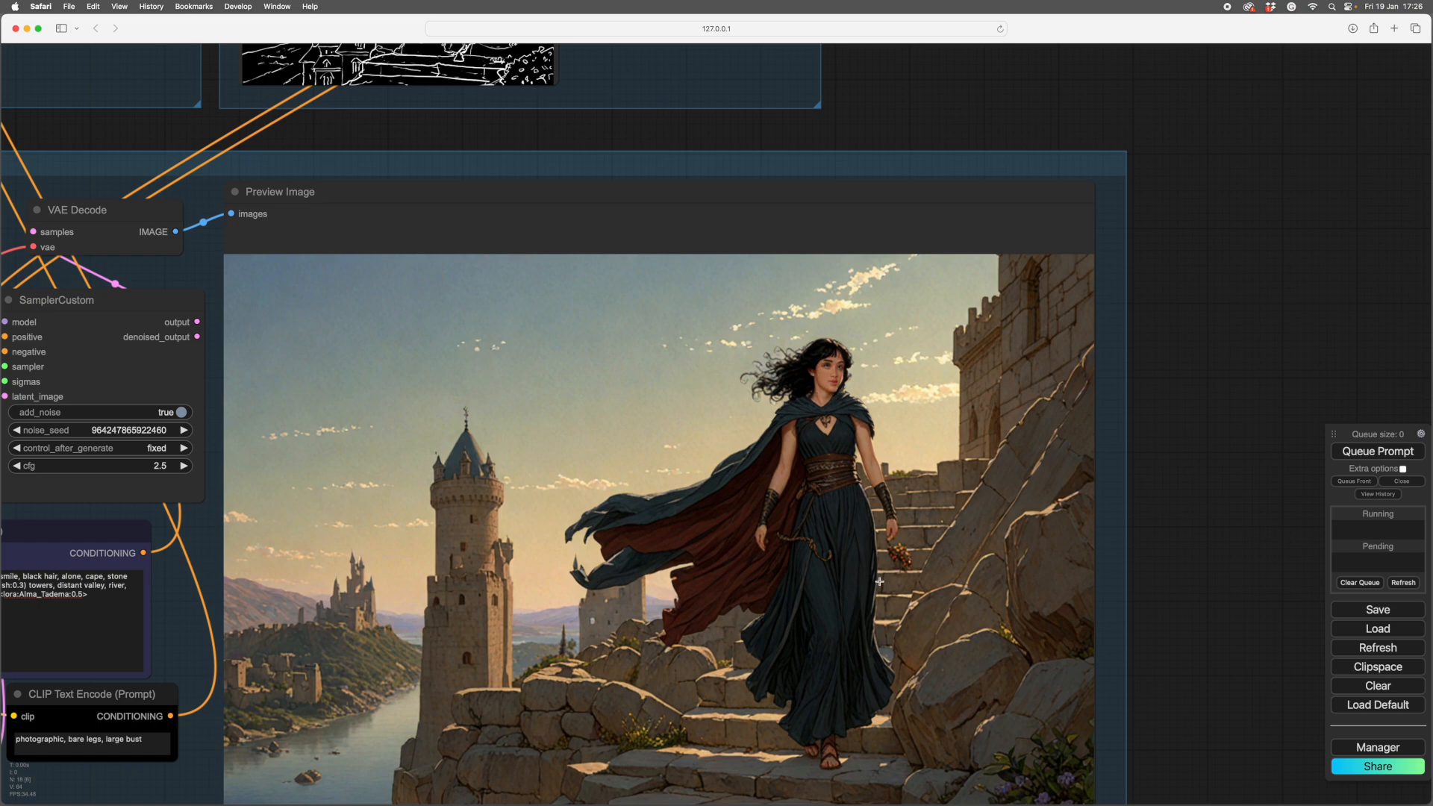
{"action": "scroll", "coordinate": [1224, 569], "scroll_direction": "up", "scroll_amount": 2}
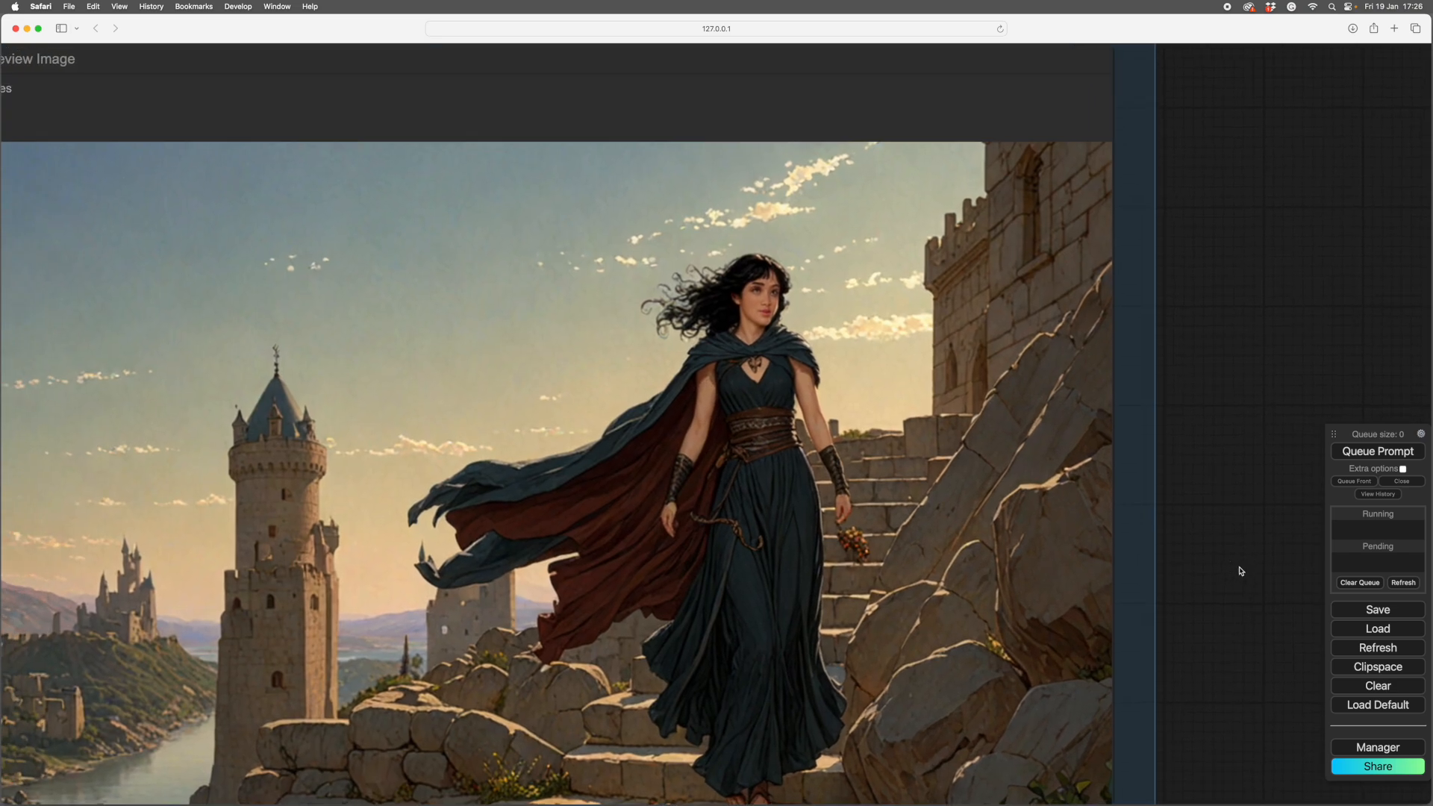
{"action": "scroll", "coordinate": [1224, 556], "scroll_direction": "up", "scroll_amount": 1}
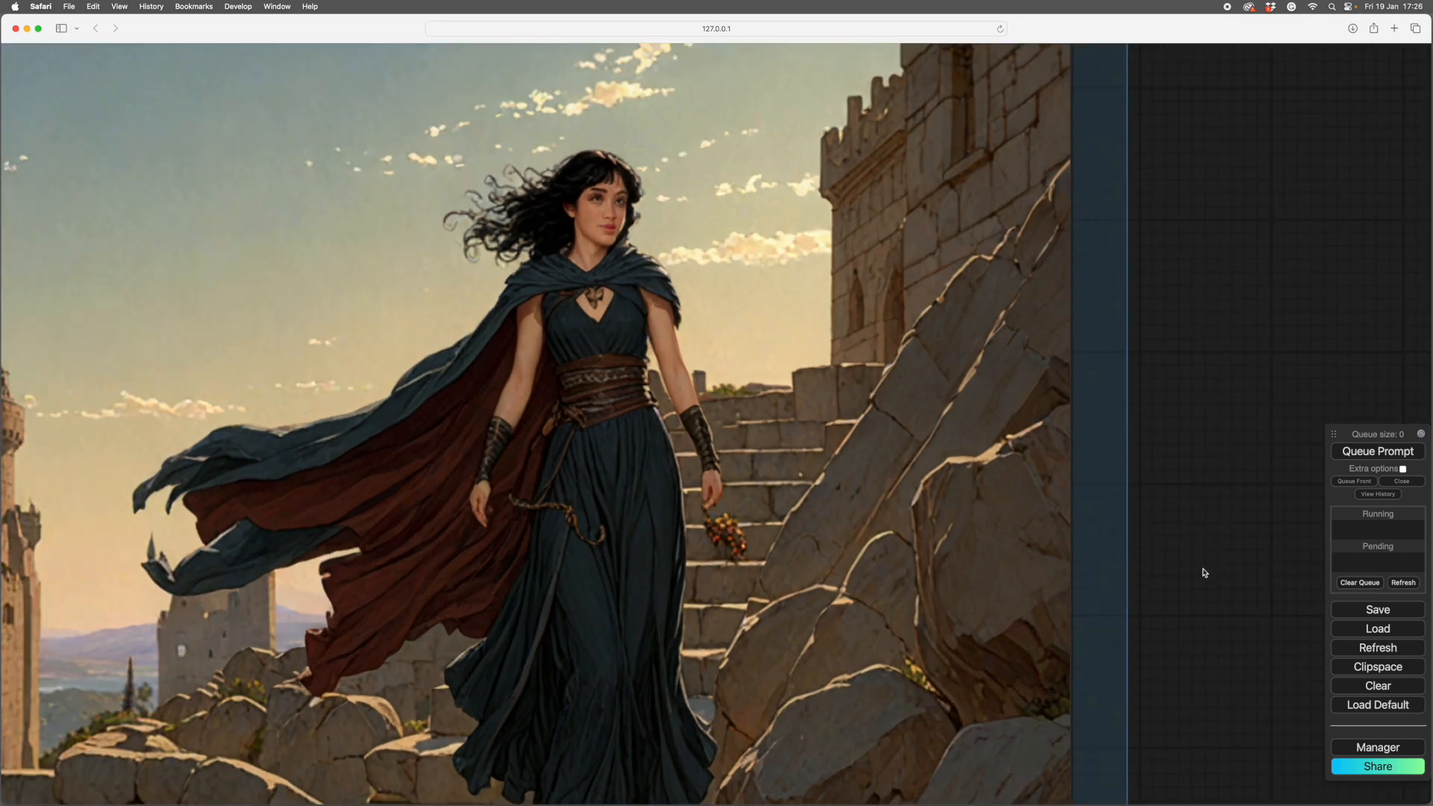
{"action": "scroll", "coordinate": [1203, 549], "scroll_direction": "down", "scroll_amount": 4}
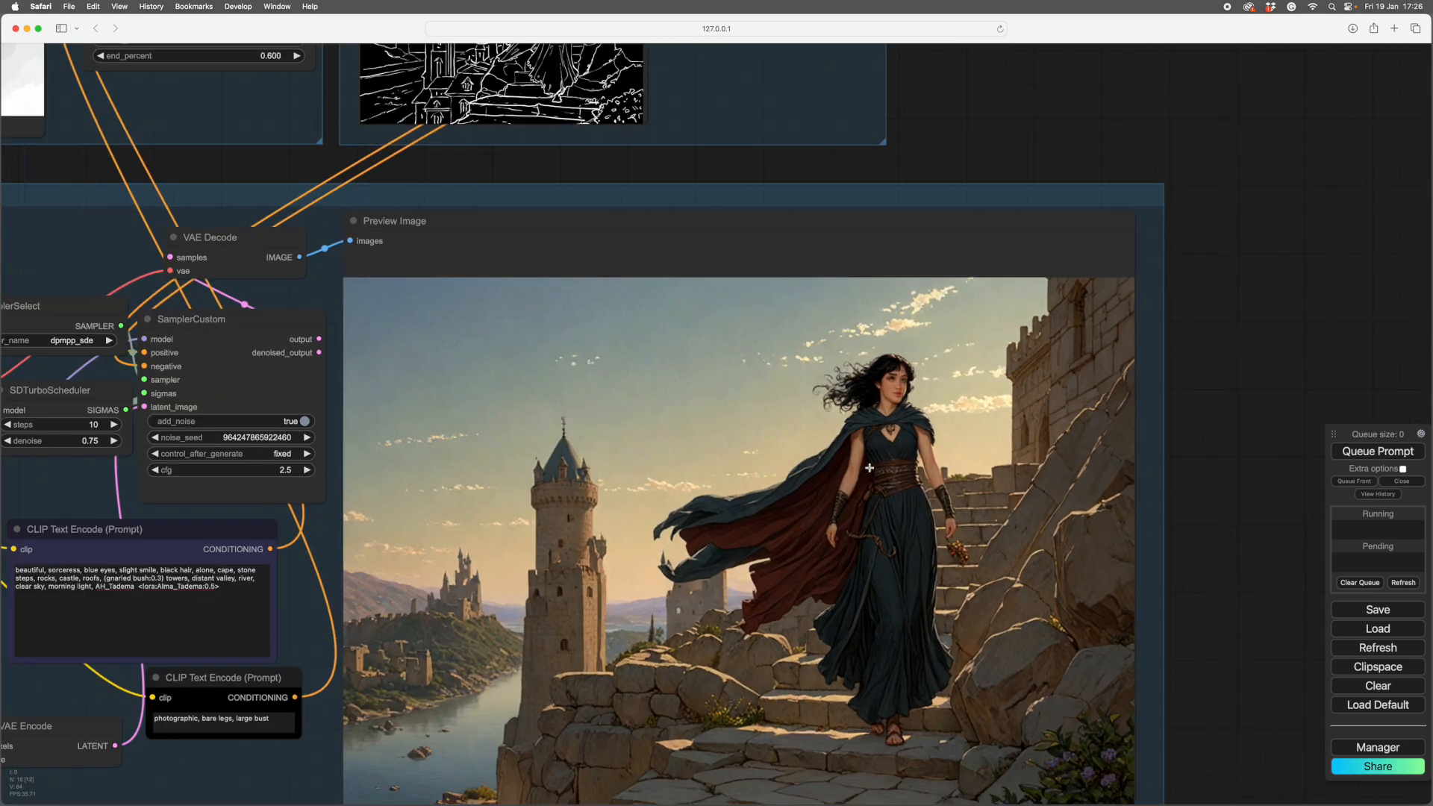
{"action": "scroll", "coordinate": [1266, 579], "scroll_direction": "down", "scroll_amount": 5}
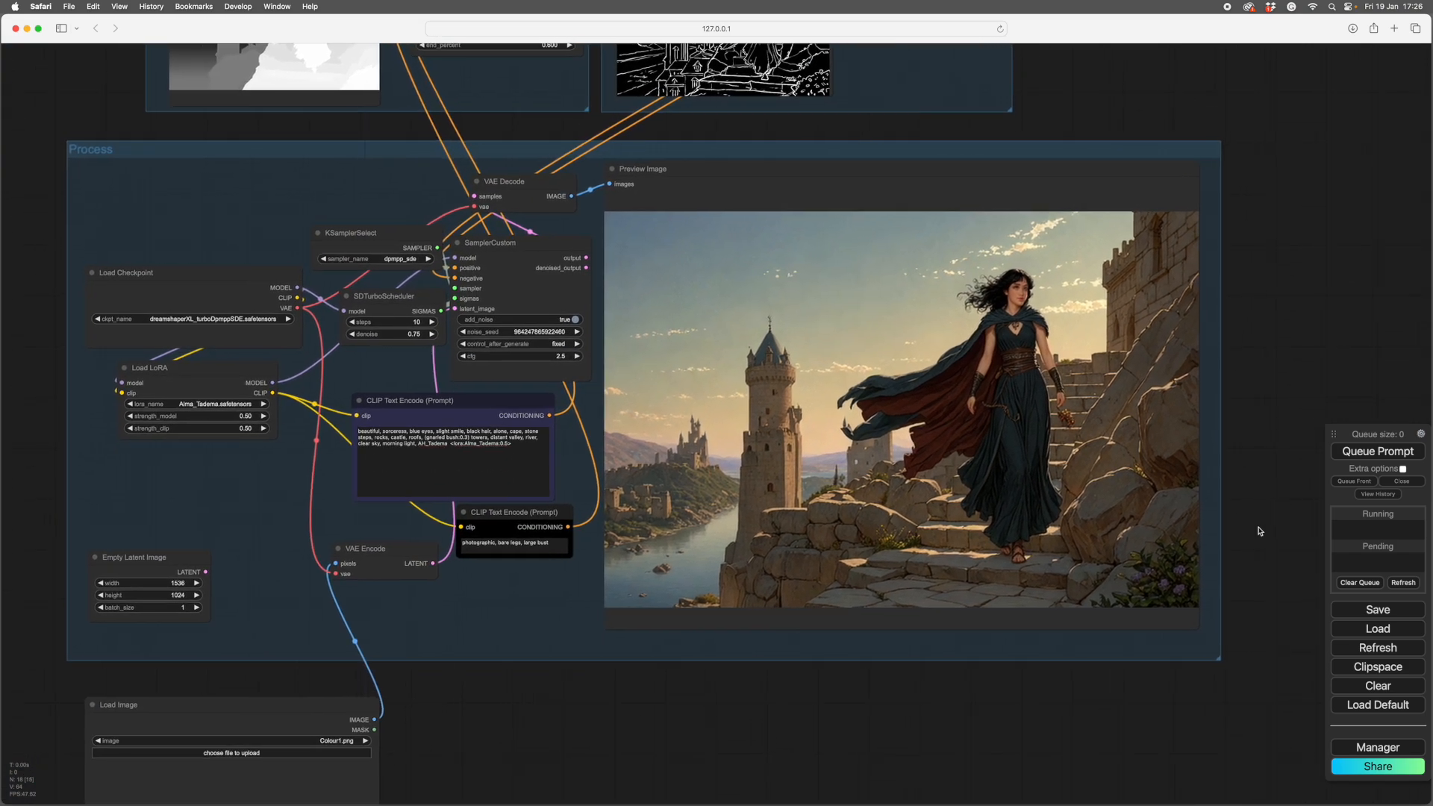
Duplicate the Load LoRA node beneath the original and widen the copy.
{"action": "left_click_drag", "start_coordinate": [759, 739], "coordinate": [1190, 655]}
{"action": "scroll", "coordinate": [895, 744], "scroll_direction": "down", "scroll_amount": 1}
{"action": "scroll", "coordinate": [1189, 655], "scroll_direction": "up", "scroll_amount": 4}
{"action": "left_click", "coordinate": [746, 366]}
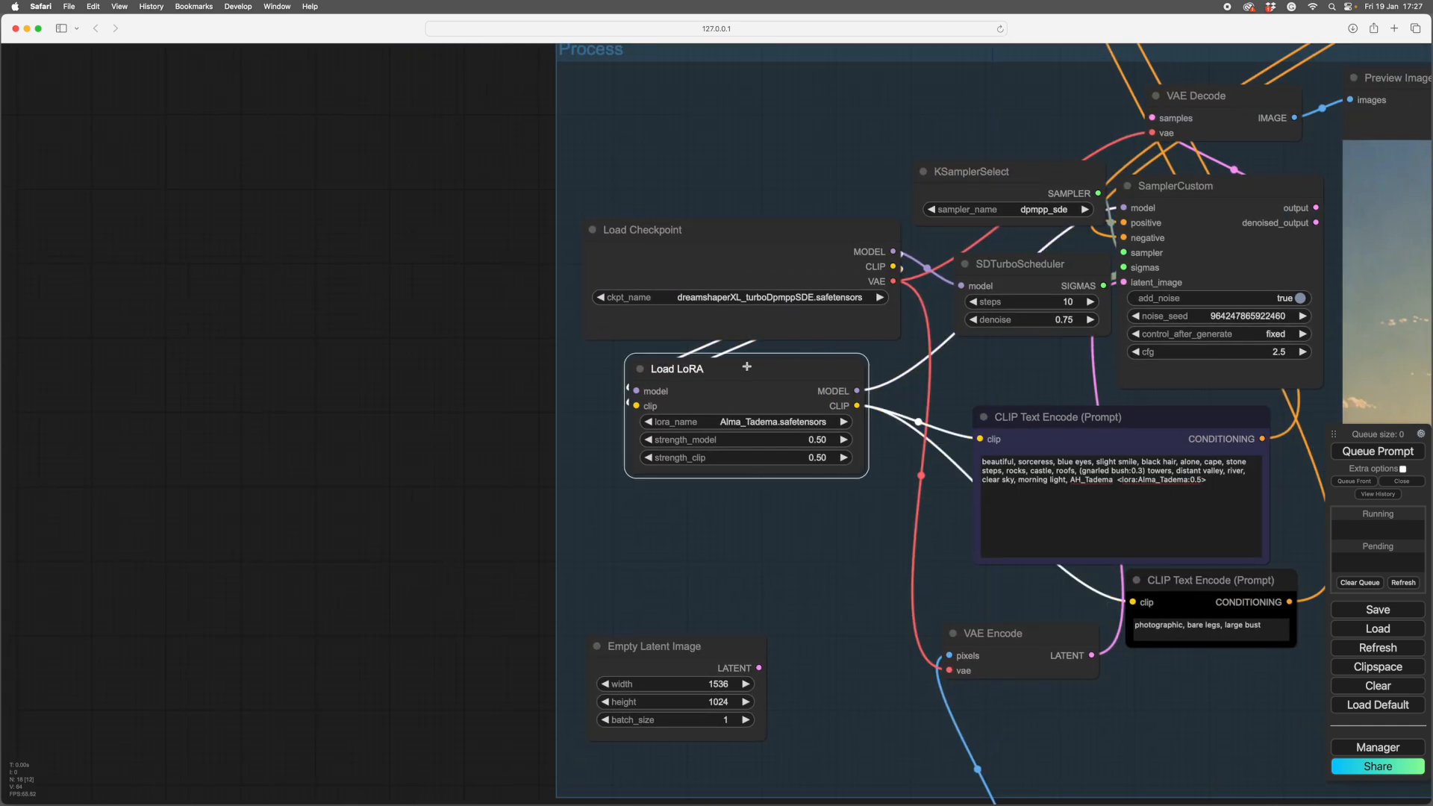
{"action": "left_click_drag", "start_coordinate": [729, 379], "coordinate": [715, 509]}
{"action": "left_click", "coordinate": [833, 553]}
{"action": "left_click_drag", "start_coordinate": [856, 608], "coordinate": [901, 608]}
{"action": "left_click_drag", "start_coordinate": [799, 503], "coordinate": [789, 504]}
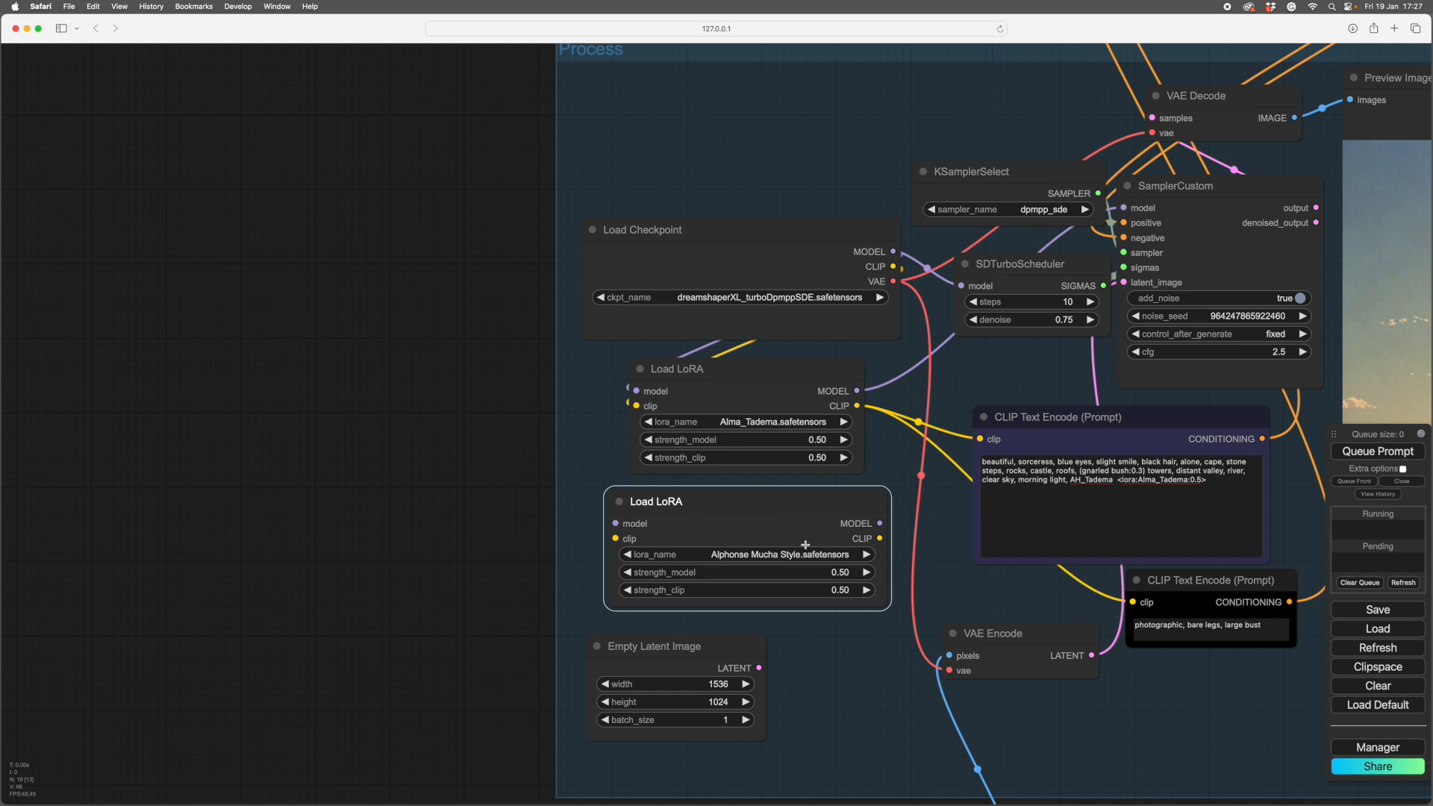
Set the second LoRA to J.C. Leyendecker Style.safetensors and chain it between the checkpoint and the Alma_Tadema LoRA.
{"action": "left_click", "coordinate": [864, 555]}
{"action": "left_click", "coordinate": [864, 555]}
{"action": "left_click", "coordinate": [865, 554]}
{"action": "left_click", "coordinate": [865, 555]}
{"action": "left_click", "coordinate": [866, 554]}
{"action": "left_click", "coordinate": [865, 554]}
{"action": "left_click", "coordinate": [865, 554]}
{"action": "left_click", "coordinate": [865, 554]}
{"action": "left_click", "coordinate": [864, 554]}
{"action": "left_click", "coordinate": [865, 554]}
{"action": "left_click", "coordinate": [865, 554]}
{"action": "left_click", "coordinate": [865, 555]}
{"action": "left_click", "coordinate": [864, 554]}
{"action": "left_click", "coordinate": [865, 555]}
{"action": "left_click", "coordinate": [865, 554]}
{"action": "left_click", "coordinate": [865, 555]}
{"action": "left_click", "coordinate": [865, 555]}
{"action": "left_click", "coordinate": [865, 555]}
{"action": "left_click", "coordinate": [865, 554]}
{"action": "left_click", "coordinate": [865, 555]}
{"action": "left_click", "coordinate": [865, 554]}
{"action": "left_click", "coordinate": [864, 554]}
{"action": "left_click", "coordinate": [864, 555]}
{"action": "left_click_drag", "start_coordinate": [744, 370], "coordinate": [949, 366]}
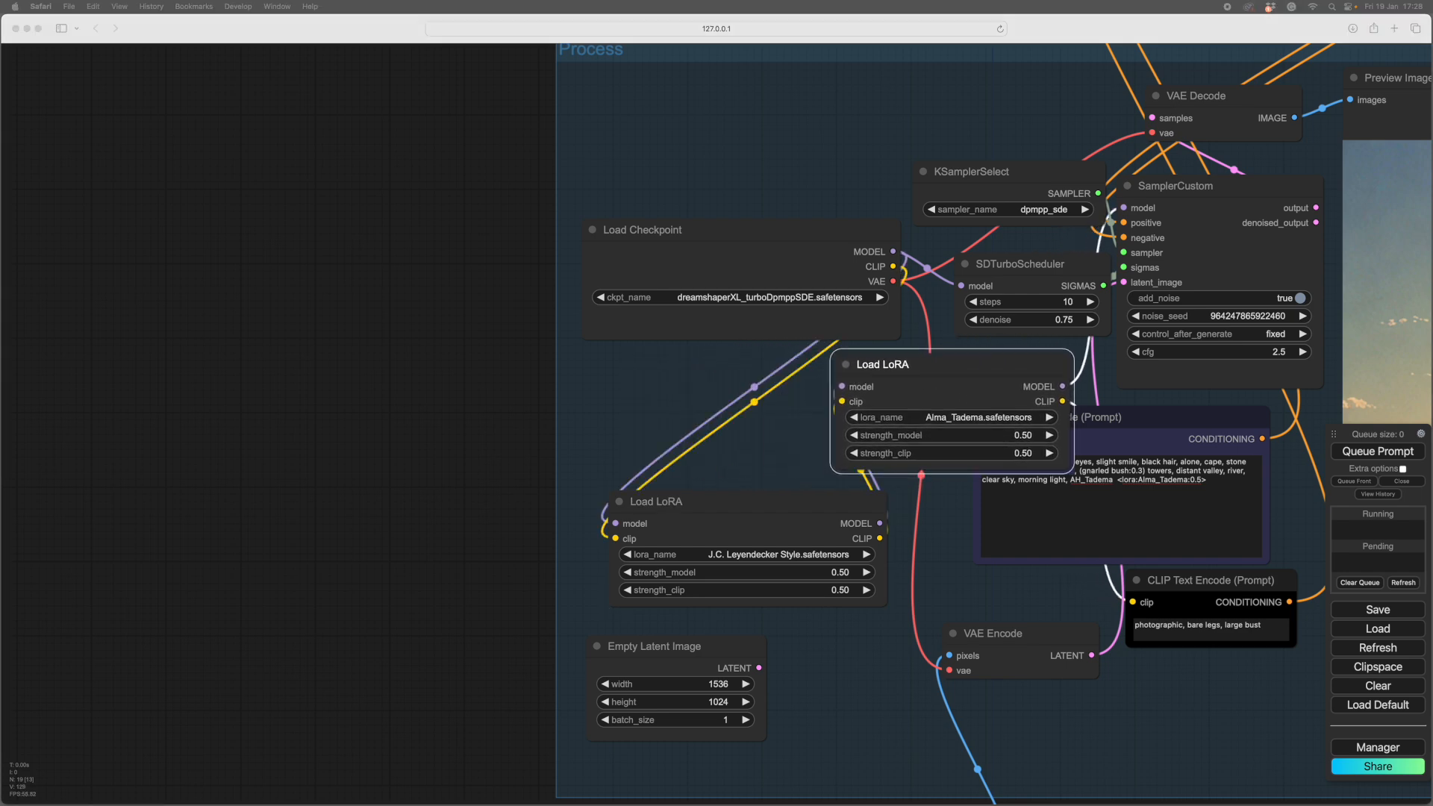
{"action": "left_click", "coordinate": [1072, 494]}
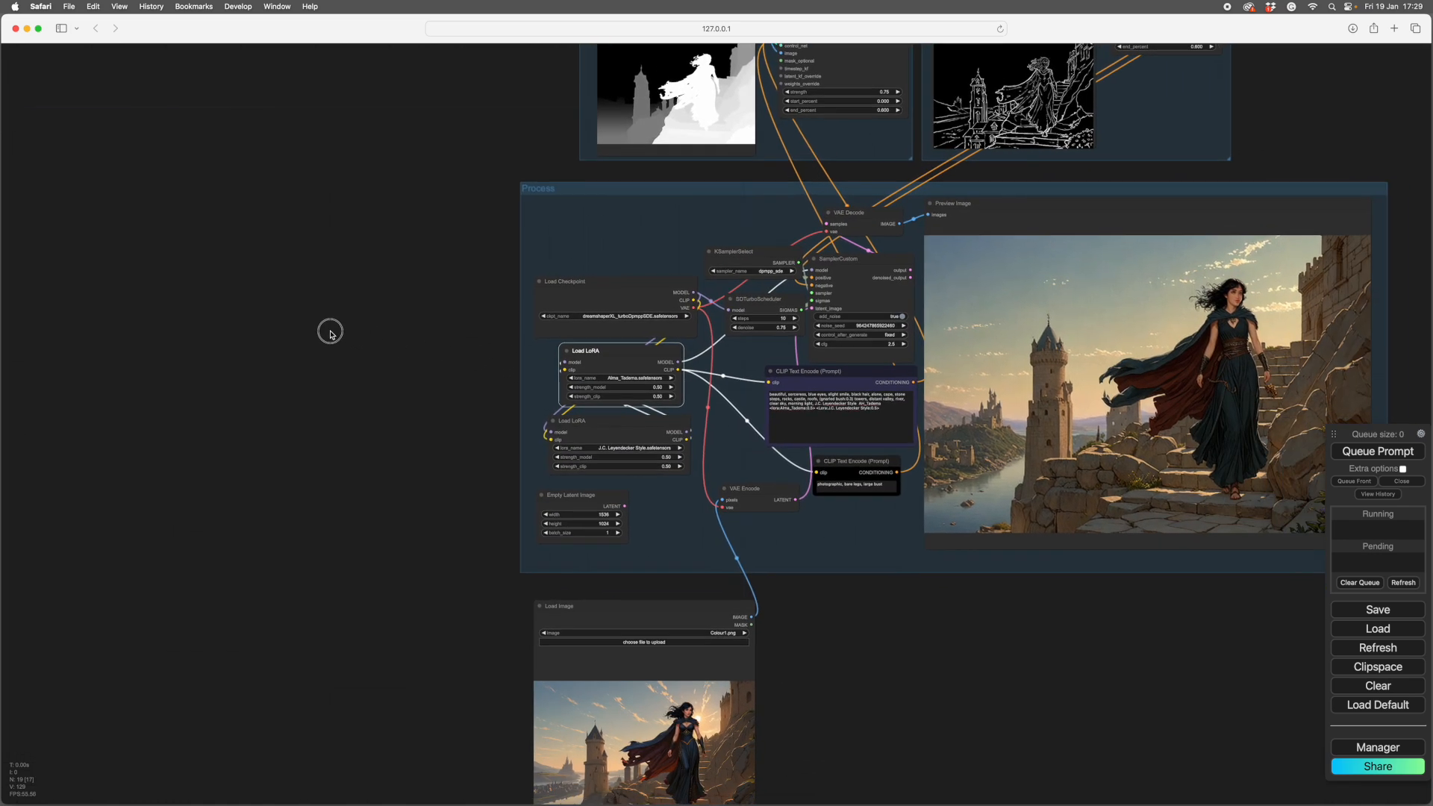
Queue a new render using the chained J.C. Leyendecker Style and Alma_Tadema LoRAs.
{"action": "scroll", "coordinate": [933, 649], "scroll_direction": "up", "scroll_amount": 2}
{"action": "left_click_drag", "start_coordinate": [934, 652], "coordinate": [864, 655]}
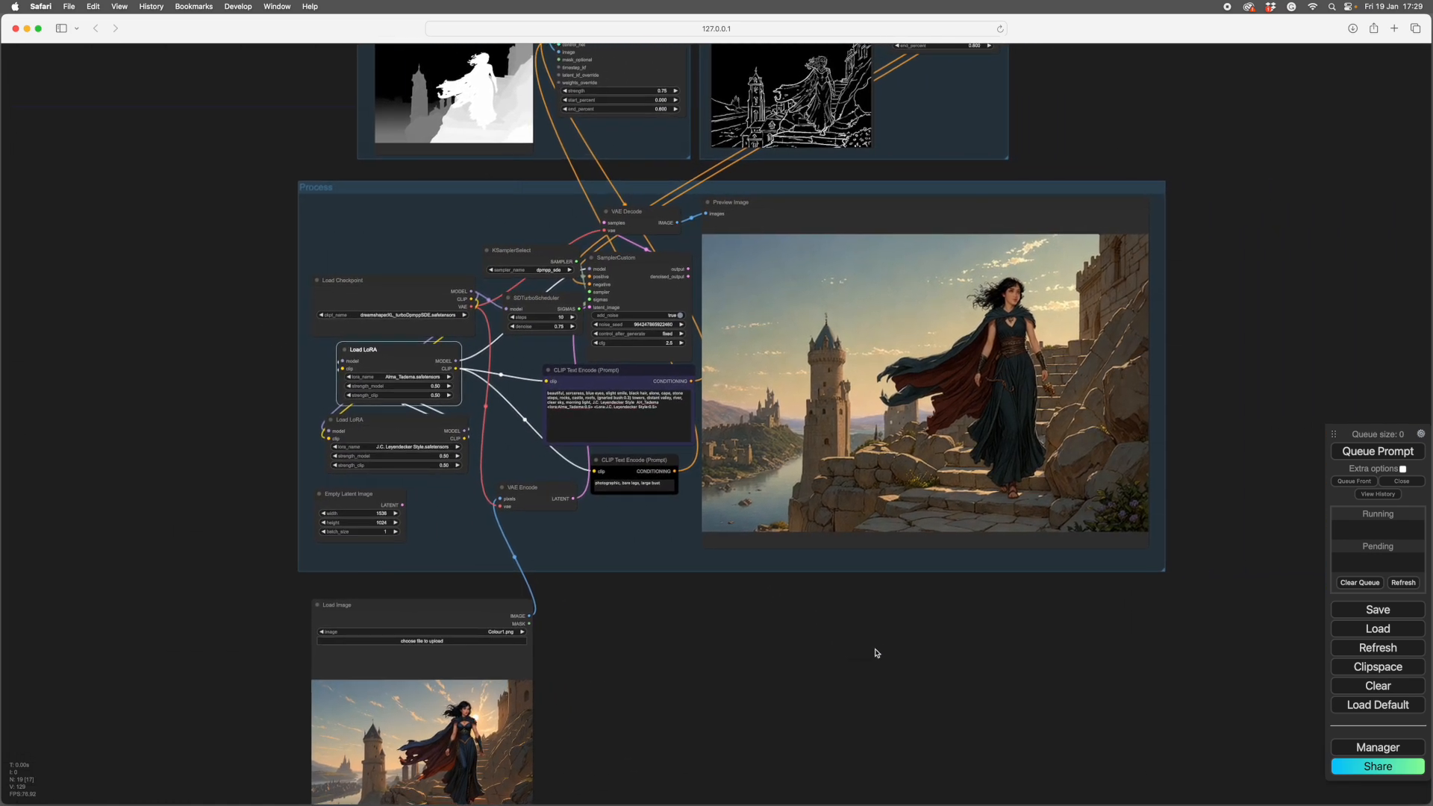
{"action": "scroll", "coordinate": [911, 648], "scroll_direction": "down", "scroll_amount": 1}
{"action": "scroll", "coordinate": [912, 648], "scroll_direction": "up", "scroll_amount": 3}
{"action": "left_click_drag", "start_coordinate": [1011, 645], "coordinate": [960, 698]}
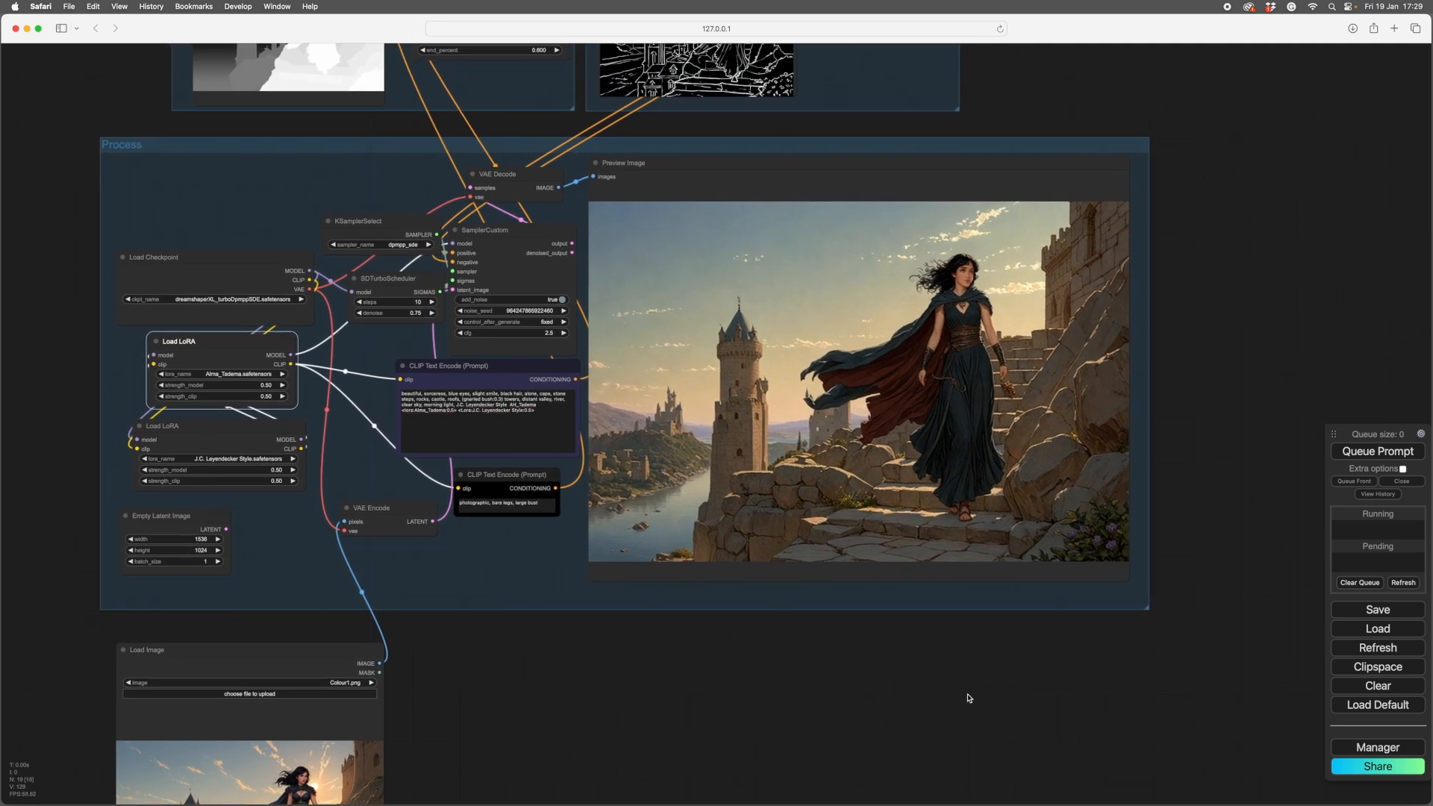
{"action": "scroll", "coordinate": [968, 690], "scroll_direction": "up", "scroll_amount": 1}
{"action": "scroll", "coordinate": [972, 688], "scroll_direction": "down", "scroll_amount": 1}
{"action": "left_click_drag", "start_coordinate": [1221, 307], "coordinate": [1336, 332]}
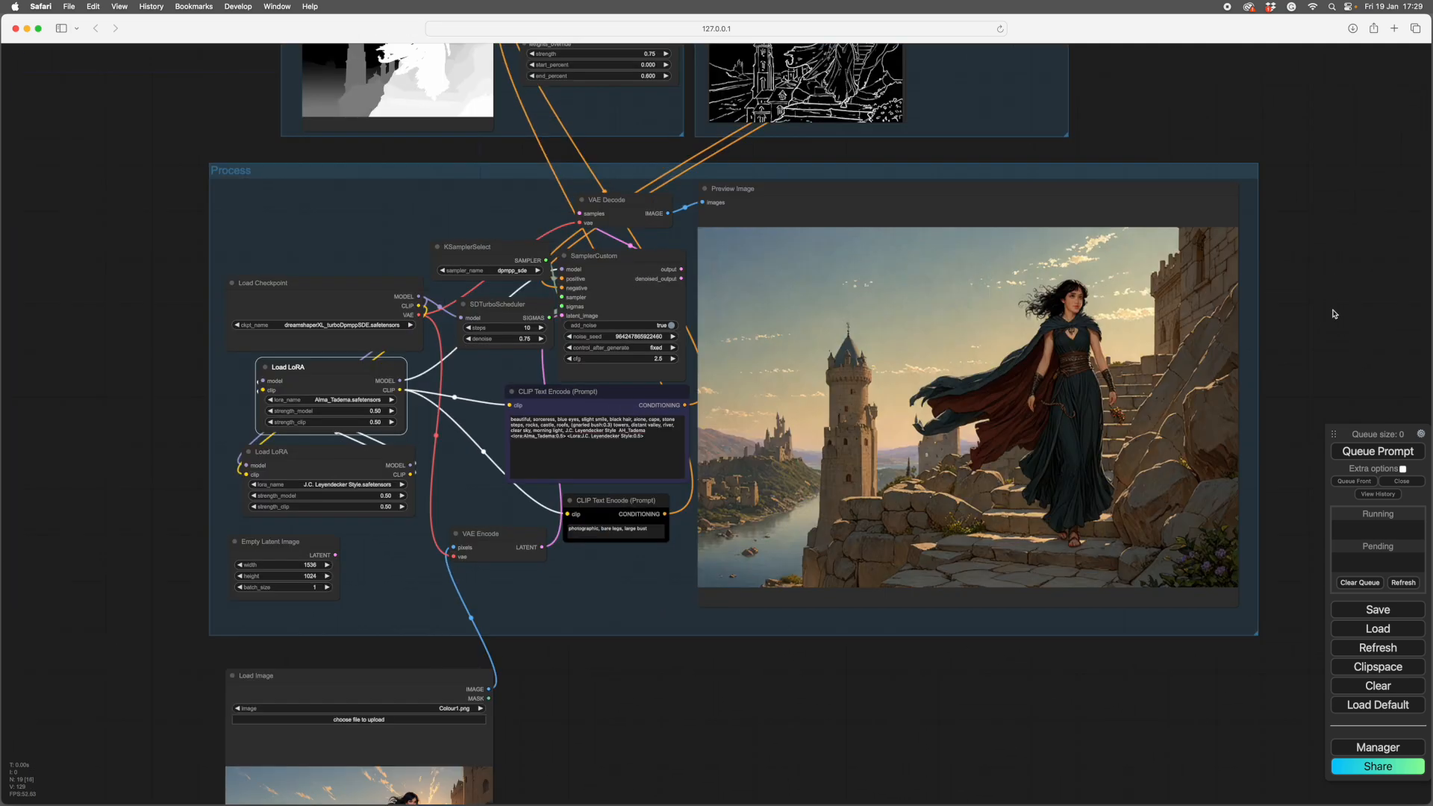
{"action": "left_click", "coordinate": [1377, 450]}
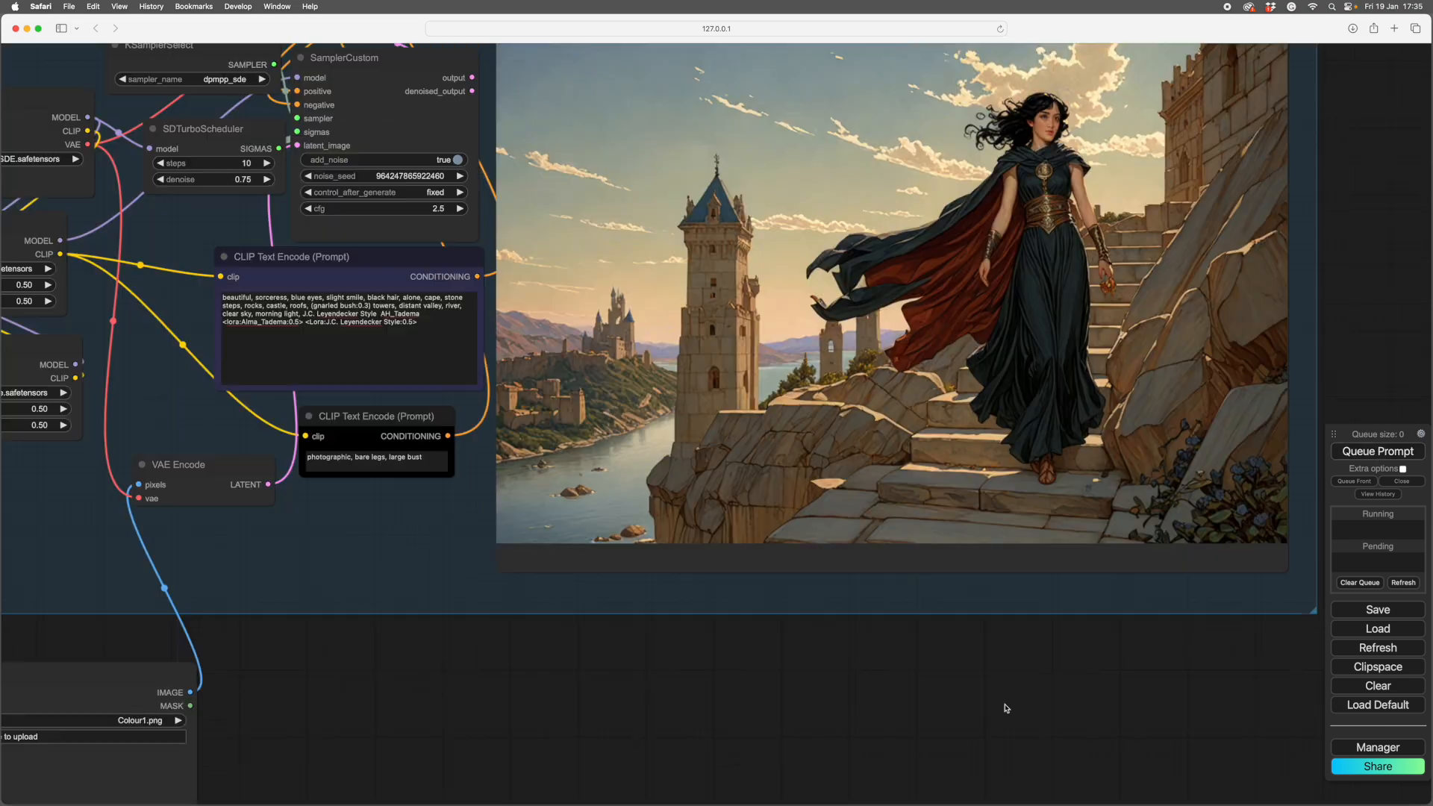
Compare the earlier Alma-Tadema render ComfyUI_temp_tsnrd_00010_.png with the new two-LoRA result, and close the earlier image.
{"action": "left_click_drag", "start_coordinate": [1005, 709], "coordinate": [996, 773]}
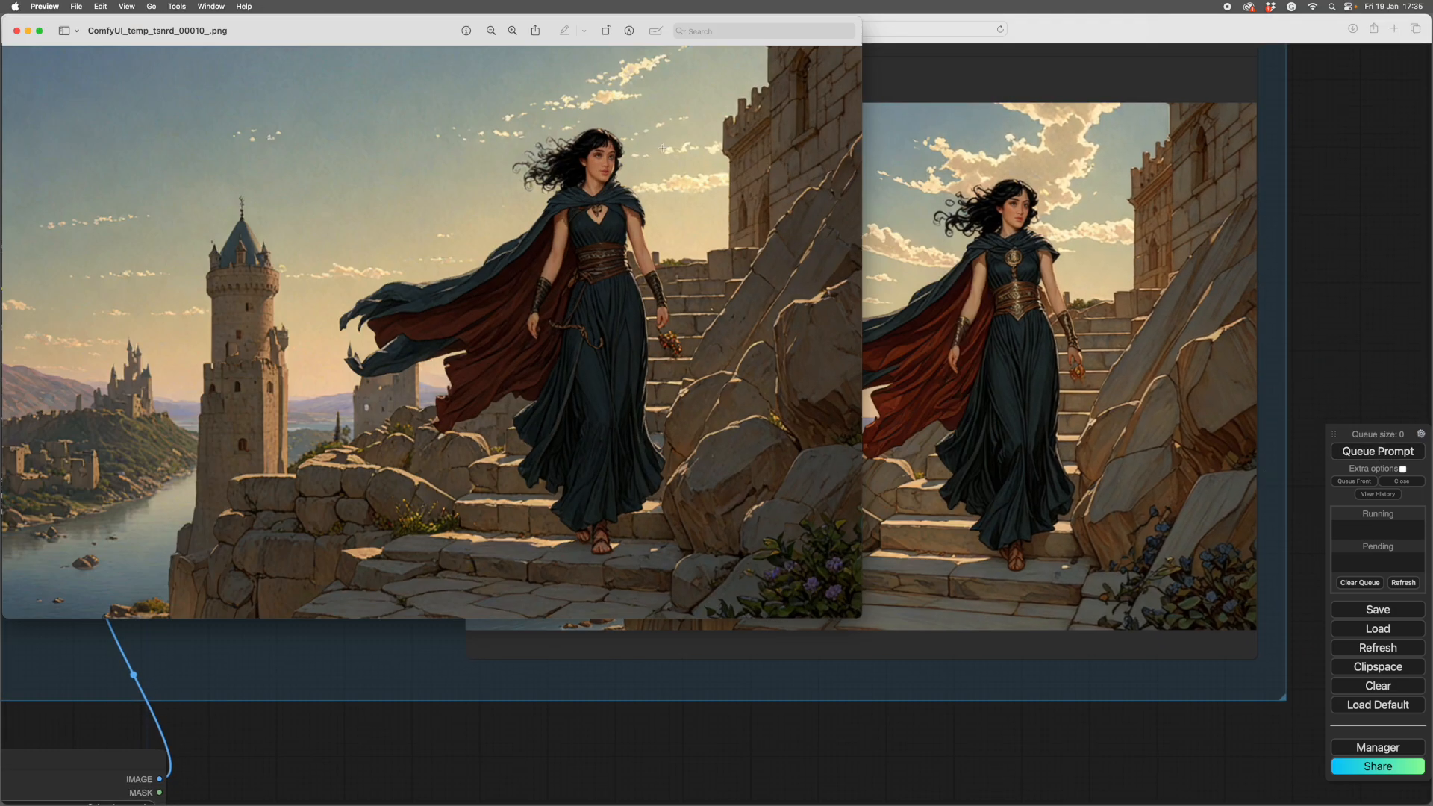
{"action": "left_click_drag", "start_coordinate": [400, 32], "coordinate": [444, 85]}
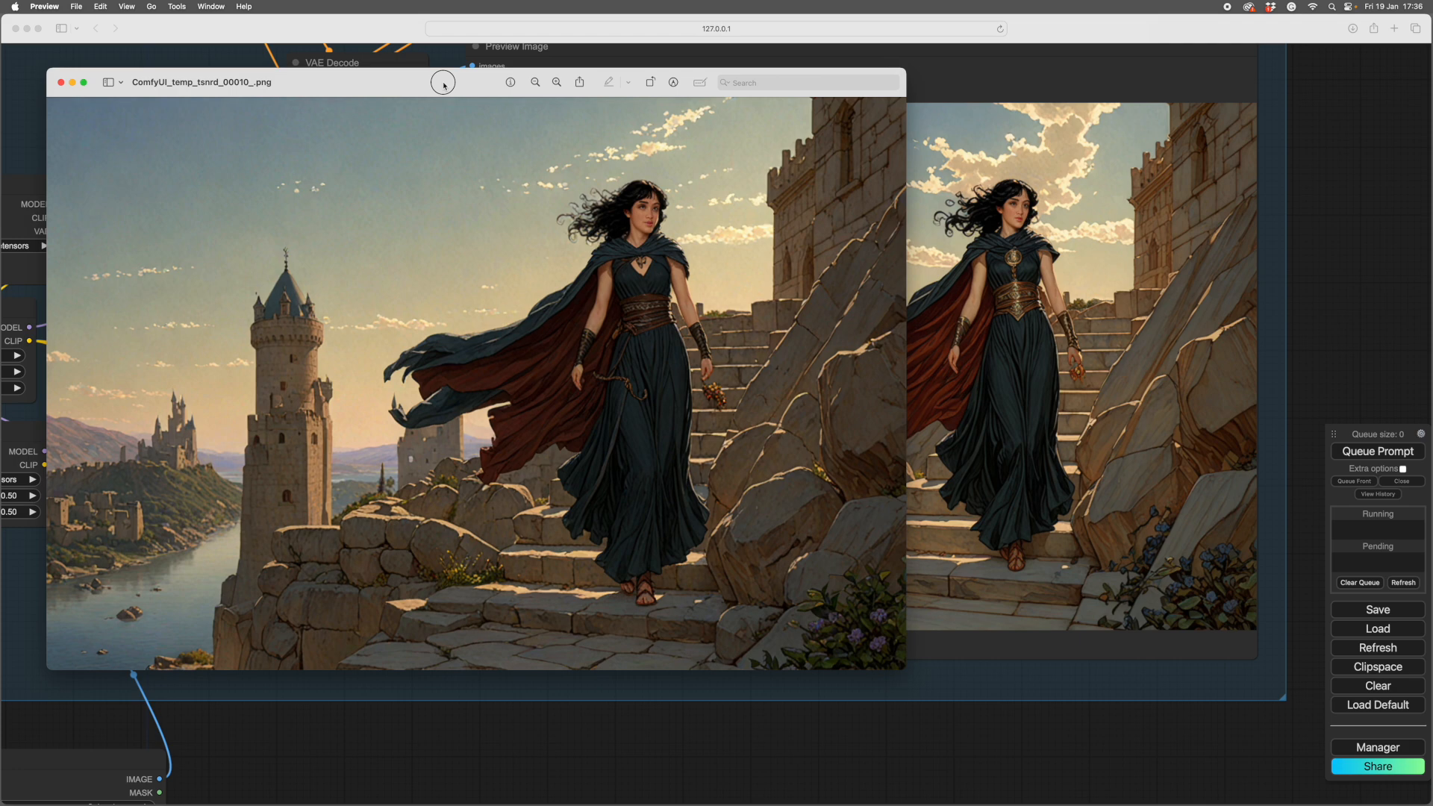
{"action": "left_click_drag", "start_coordinate": [443, 85], "coordinate": [735, 85]}
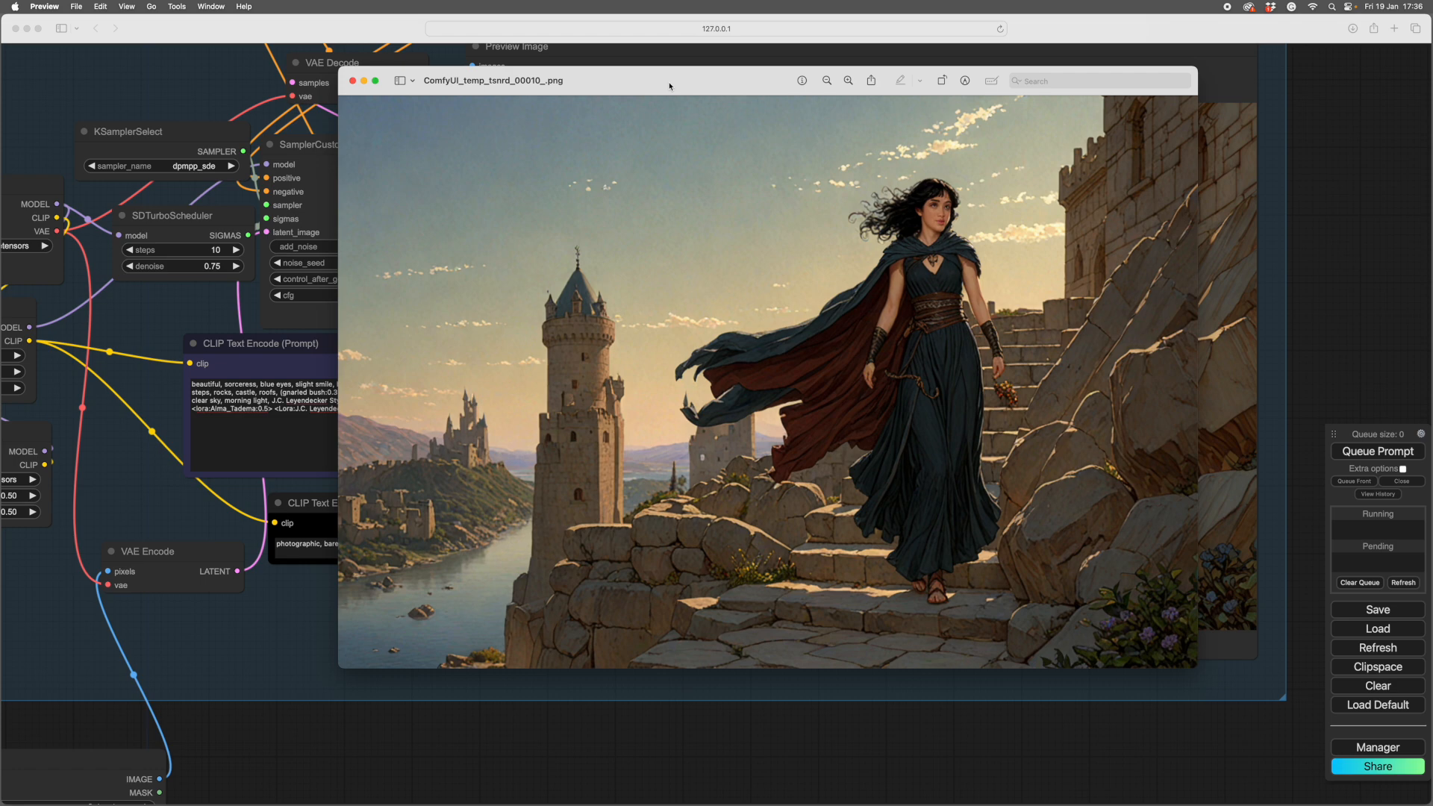
{"action": "left_click", "coordinate": [352, 81]}
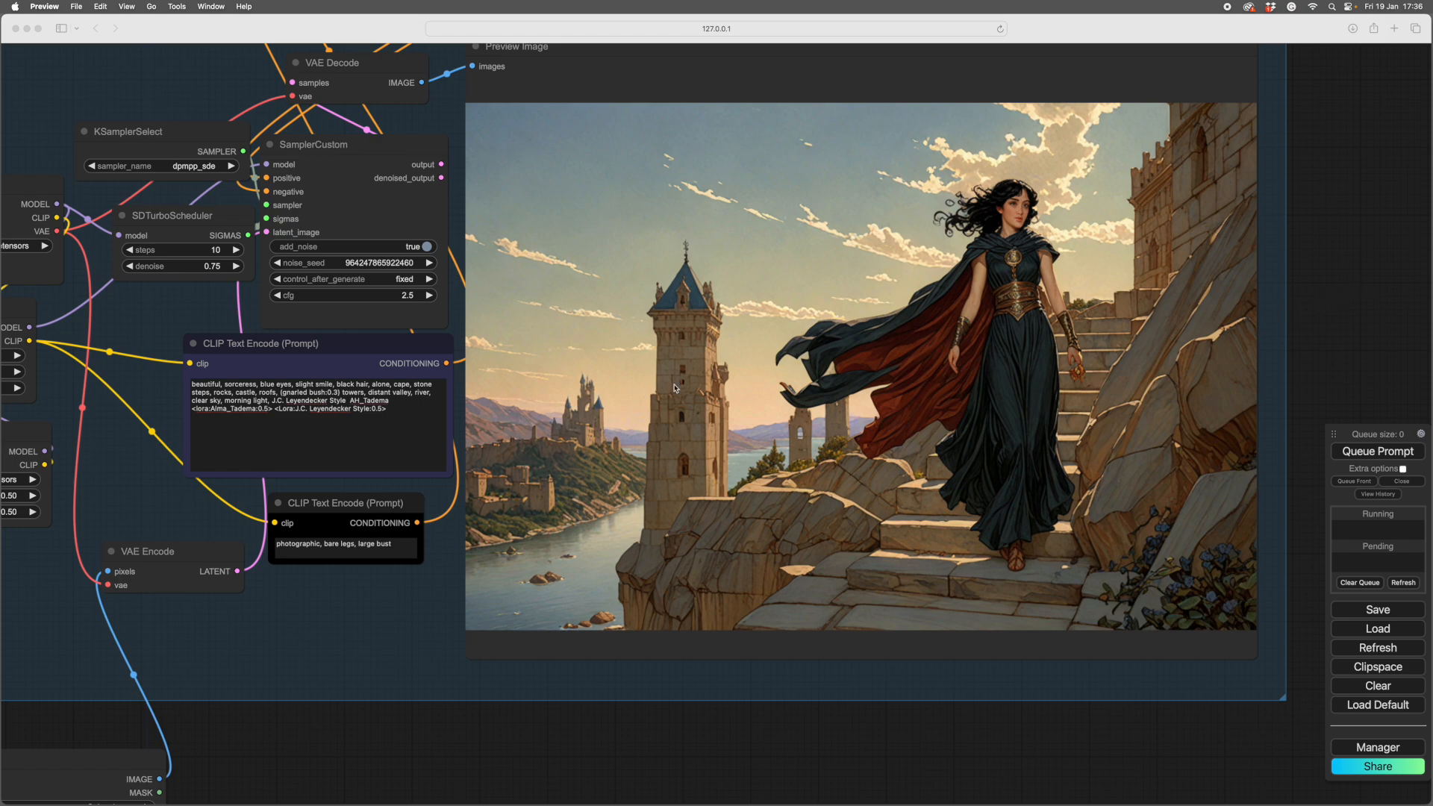
Add "elegant hands," after "black hair," in the positive prompt.
{"action": "left_click_drag", "start_coordinate": [345, 613], "coordinate": [866, 646]}
{"action": "scroll", "coordinate": [865, 645], "scroll_direction": "up", "scroll_amount": 3}
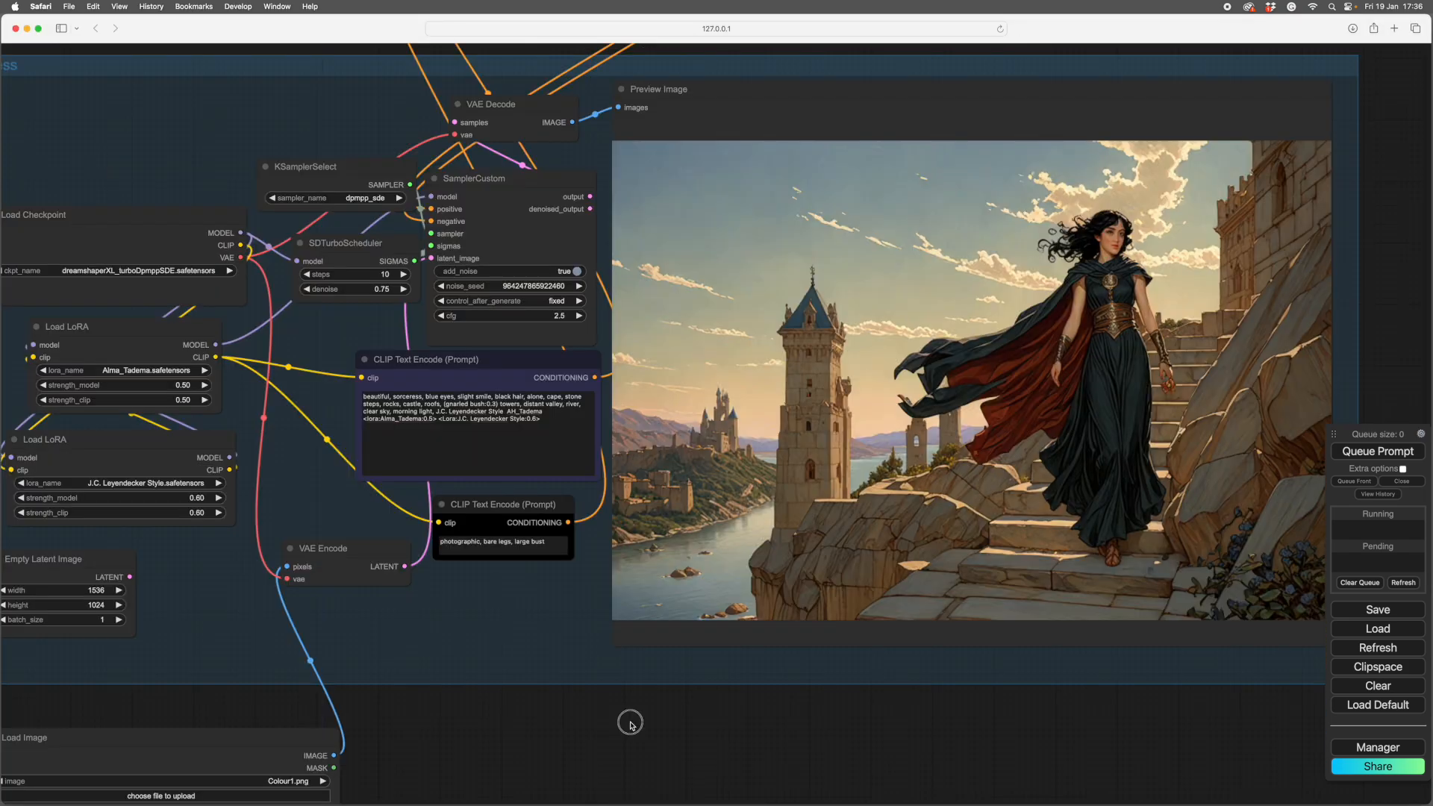
{"action": "left_click_drag", "start_coordinate": [630, 630], "coordinate": [591, 727]}
{"action": "left_click_drag", "start_coordinate": [745, 741], "coordinate": [879, 763]}
{"action": "scroll", "coordinate": [793, 730], "scroll_direction": "up", "scroll_amount": 2}
{"action": "scroll", "coordinate": [813, 760], "scroll_direction": "down", "scroll_amount": 1}
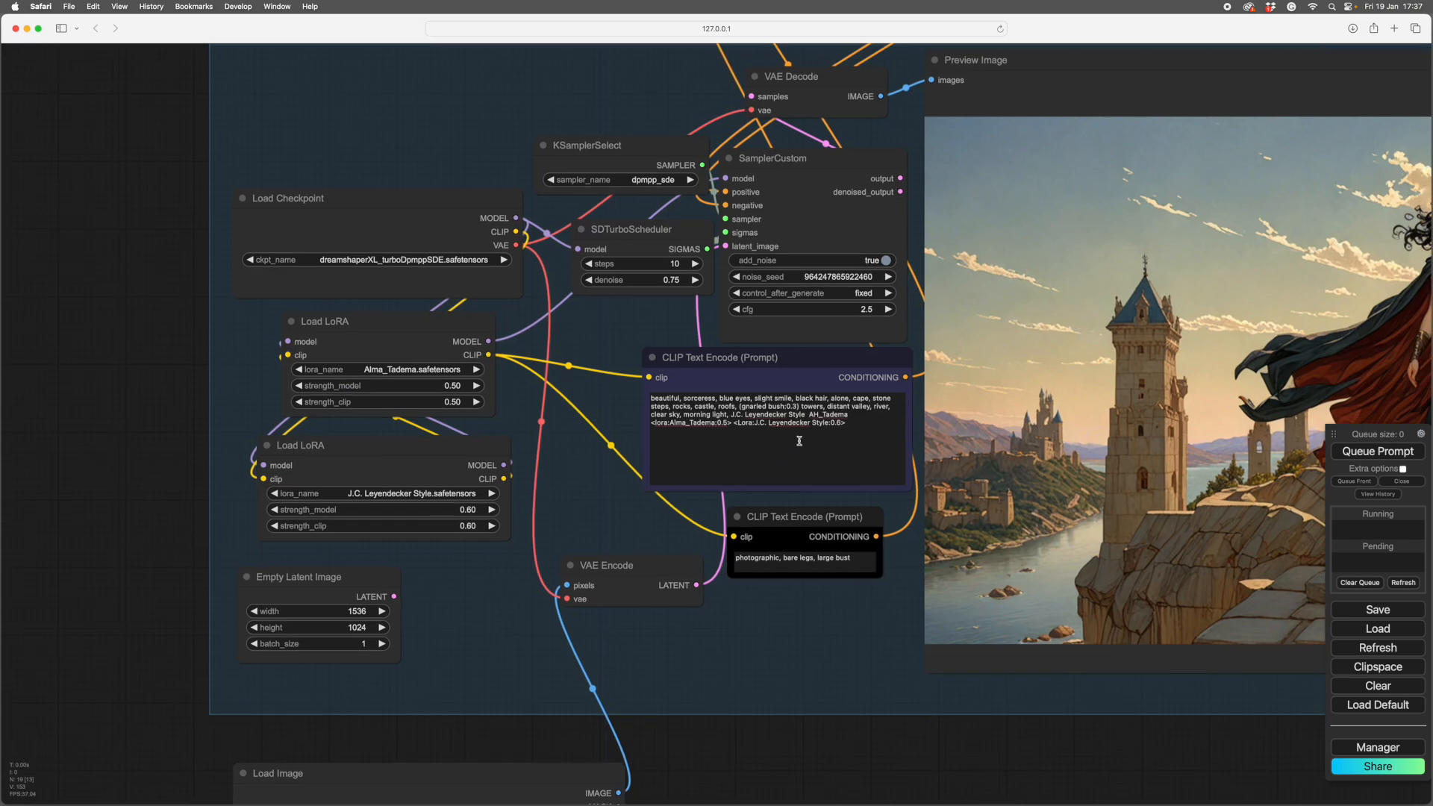
{"action": "left_click", "coordinate": [880, 480]}
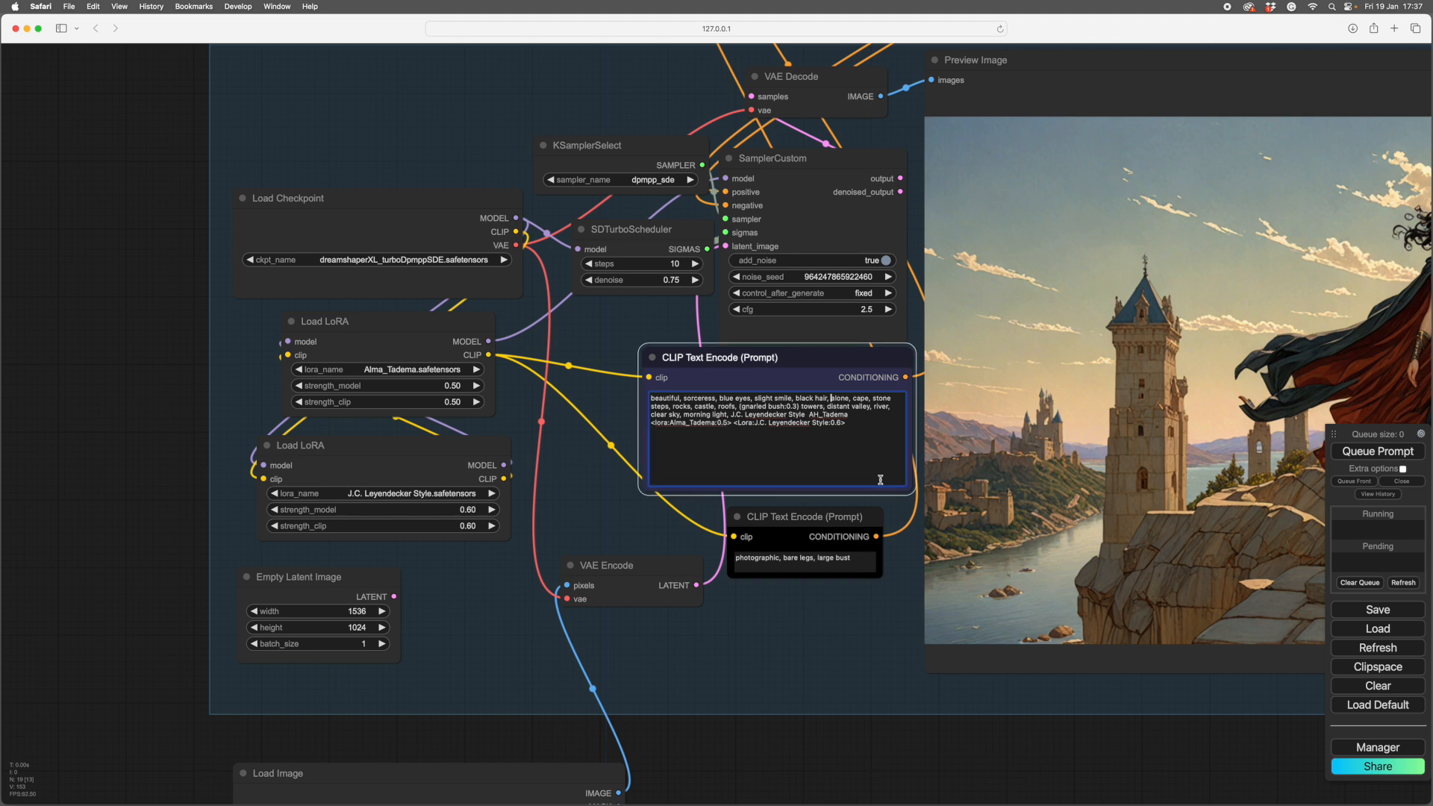
{"action": "type", "text": "elegant hands"}
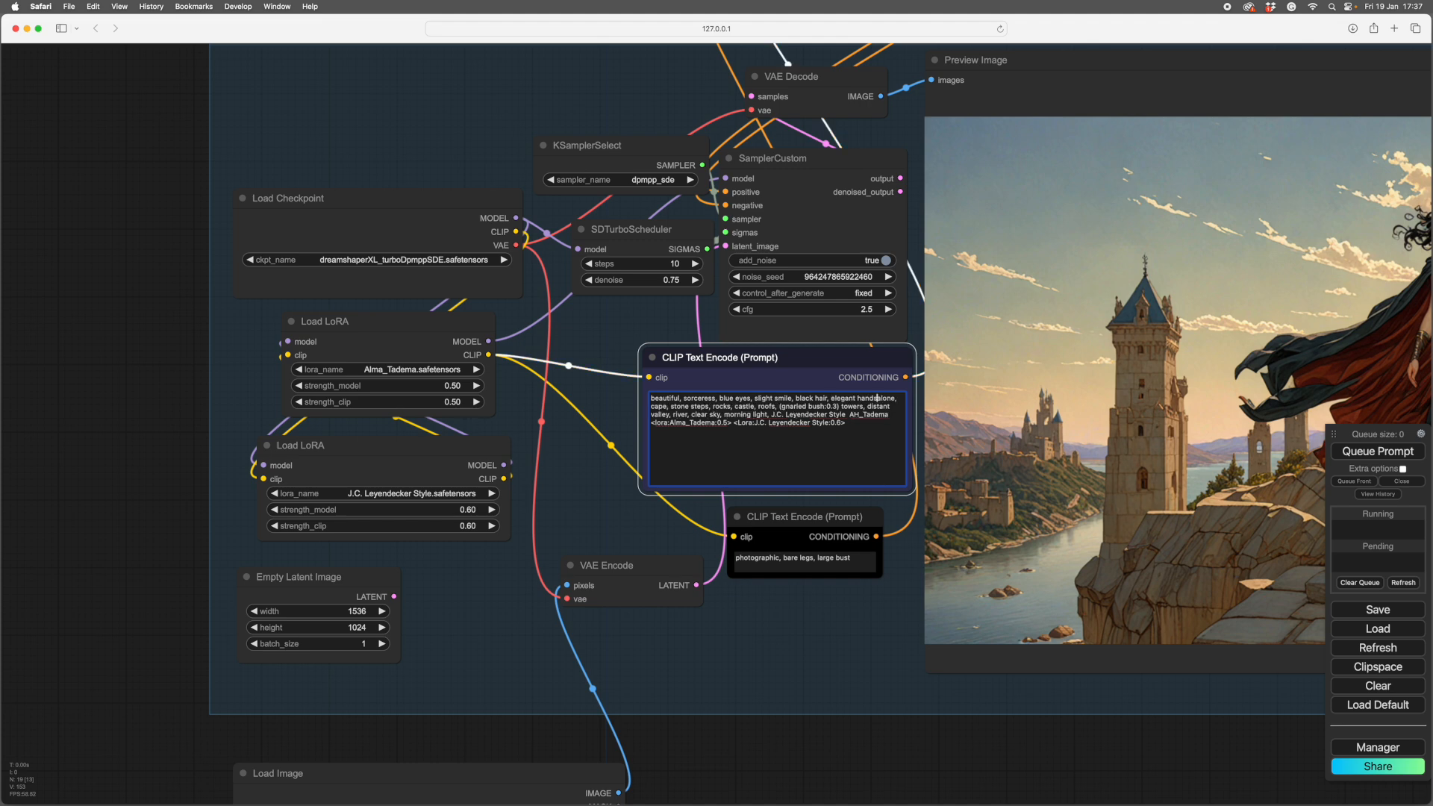
{"action": "type", "text": ","}
Examine the regenerated image in the Preview Image node, zooming in on the woman's hands and dress.
{"action": "scroll", "coordinate": [888, 693], "scroll_direction": "down", "scroll_amount": 4}
{"action": "left_click_drag", "start_coordinate": [982, 761], "coordinate": [755, 722]}
{"action": "scroll", "coordinate": [790, 713], "scroll_direction": "up", "scroll_amount": 2}
{"action": "mouse_move", "coordinate": [872, 714]}
{"action": "left_mouse_down"}
{"action": "mouse_move", "coordinate": [835, 730]}
{"action": "mouse_move", "coordinate": [862, 701]}
{"action": "left_mouse_up"}
{"action": "scroll", "coordinate": [835, 731], "scroll_direction": "down", "scroll_amount": 3}
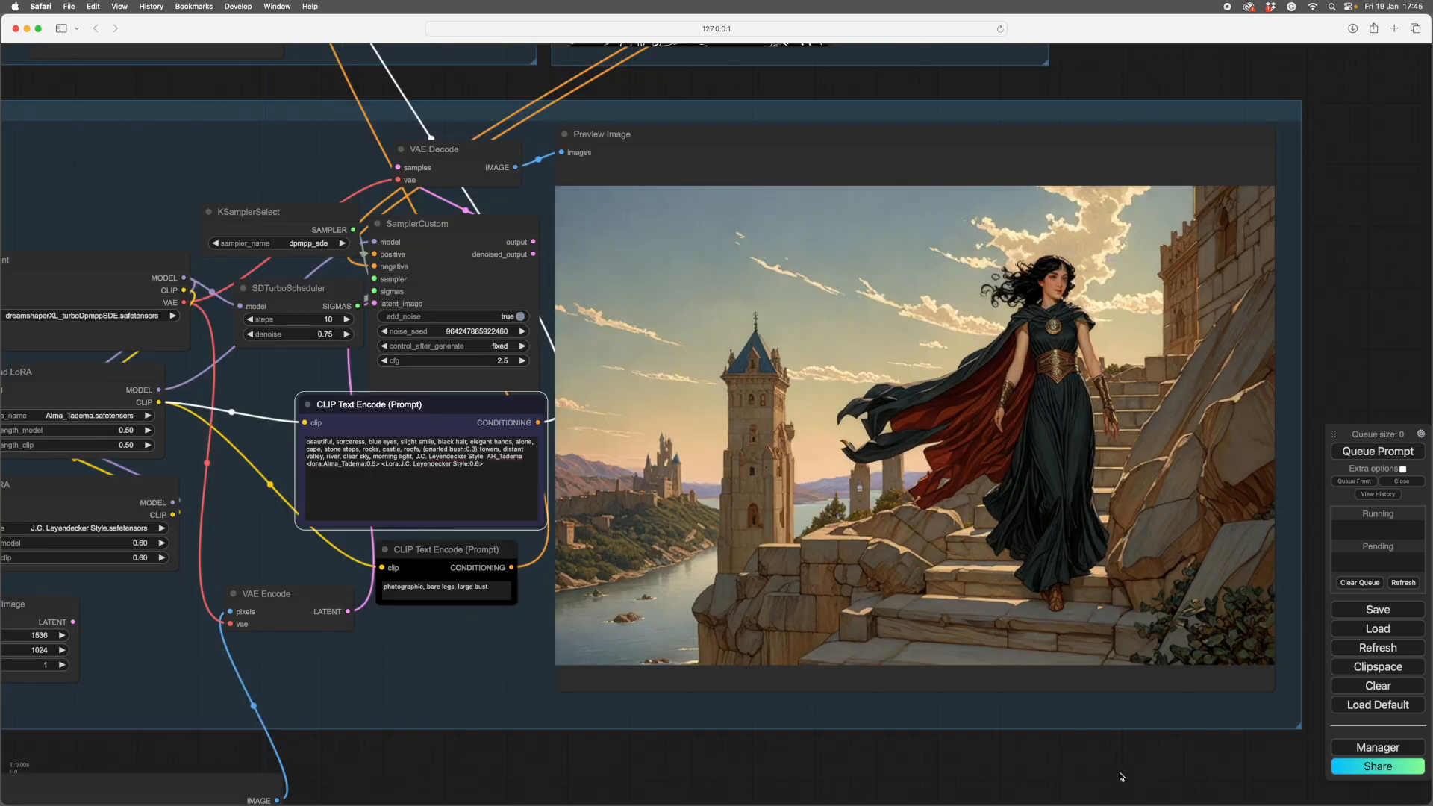
{"action": "scroll", "coordinate": [1120, 777], "scroll_direction": "up", "scroll_amount": 2}
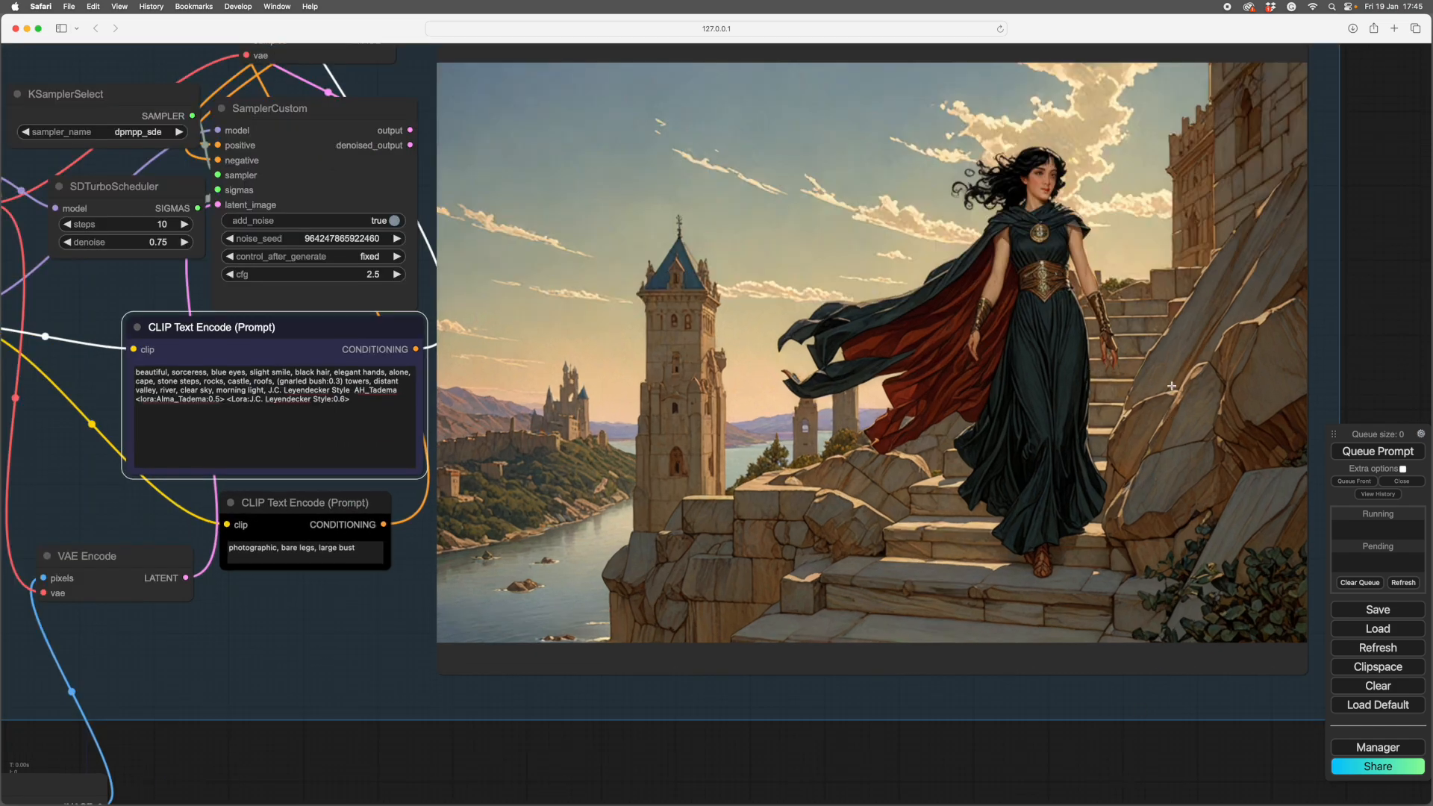
{"action": "scroll", "coordinate": [1178, 385], "scroll_direction": "up", "scroll_amount": 7}
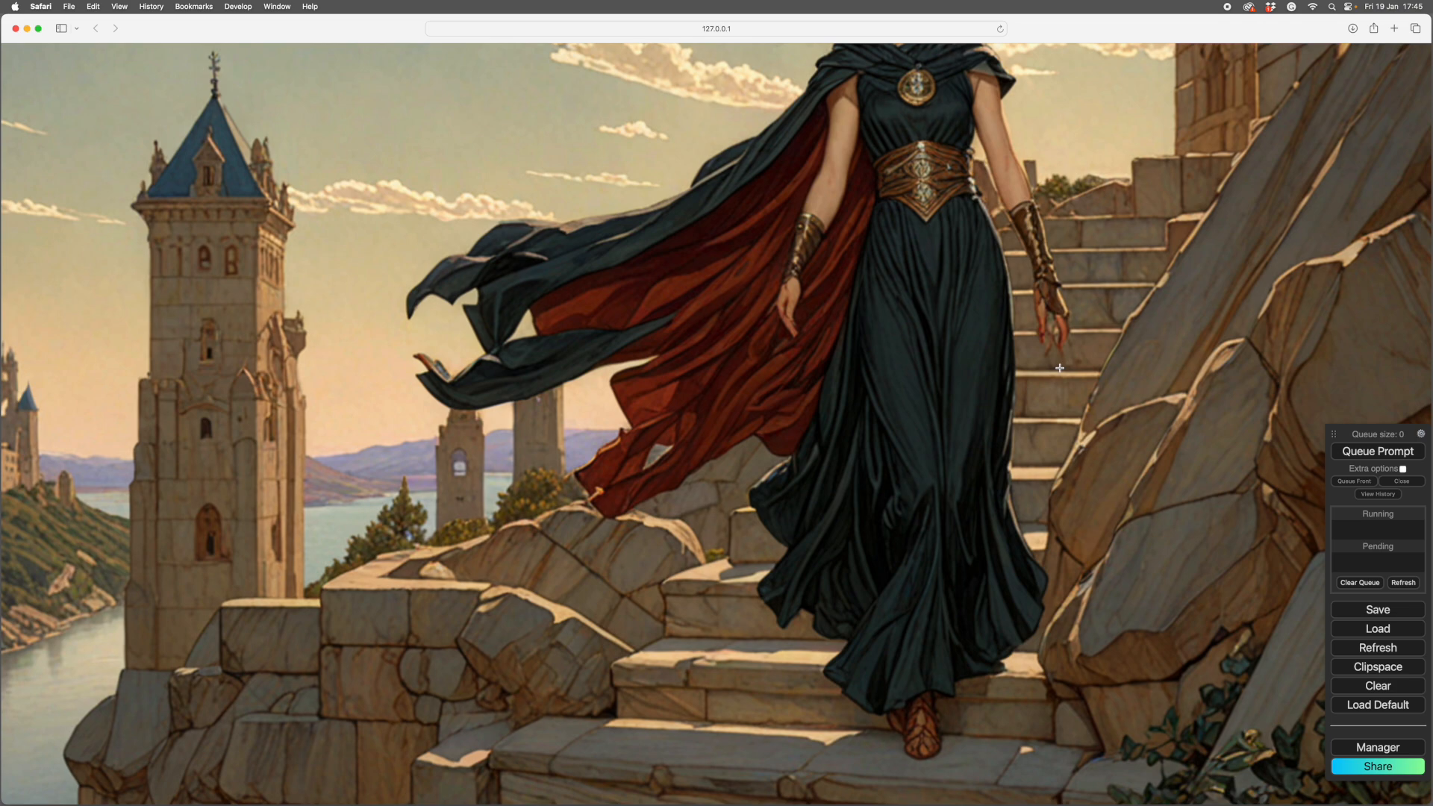
Examine the regenerated scene in the Preview Image node, both close up and within the whole workflow.
{"action": "scroll", "coordinate": [1060, 367], "scroll_direction": "down", "scroll_amount": 12}
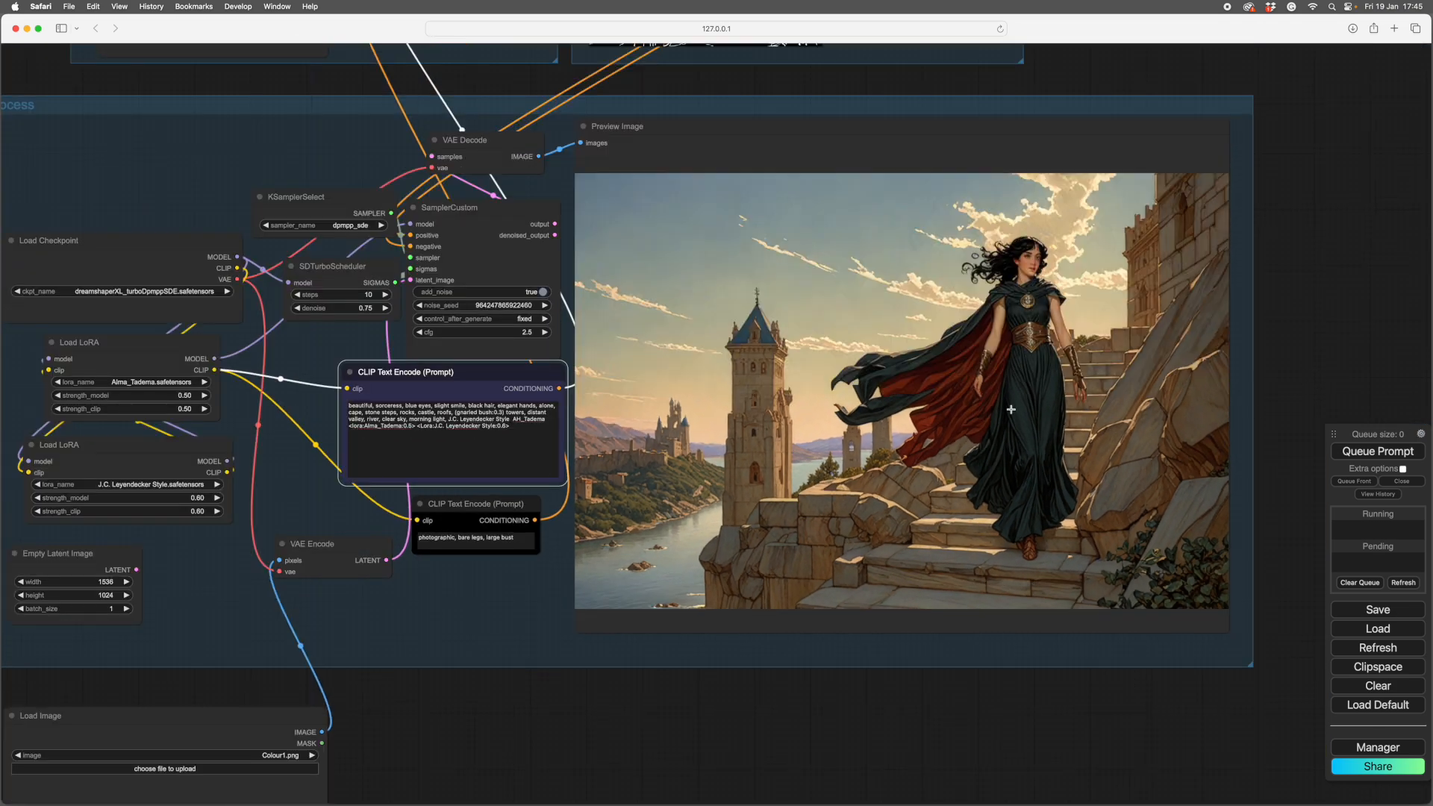
{"action": "mouse_move", "coordinate": [1009, 714]}
{"action": "left_mouse_down"}
{"action": "mouse_move", "coordinate": [970, 716]}
{"action": "mouse_move", "coordinate": [1016, 717]}
{"action": "left_mouse_up"}
{"action": "scroll", "coordinate": [1311, 339], "scroll_direction": "up", "scroll_amount": 5}
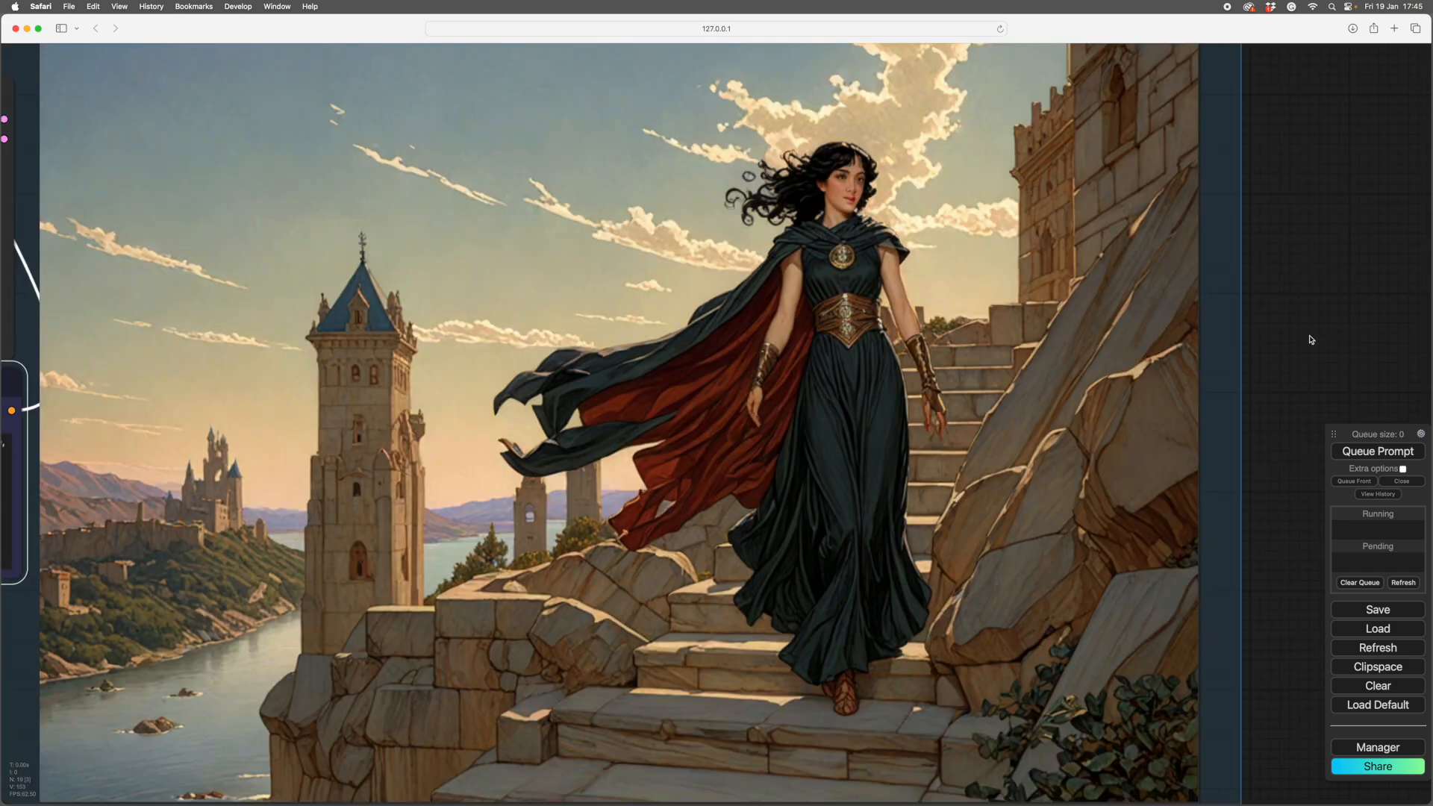
{"action": "scroll", "coordinate": [1302, 324], "scroll_direction": "down", "scroll_amount": 5}
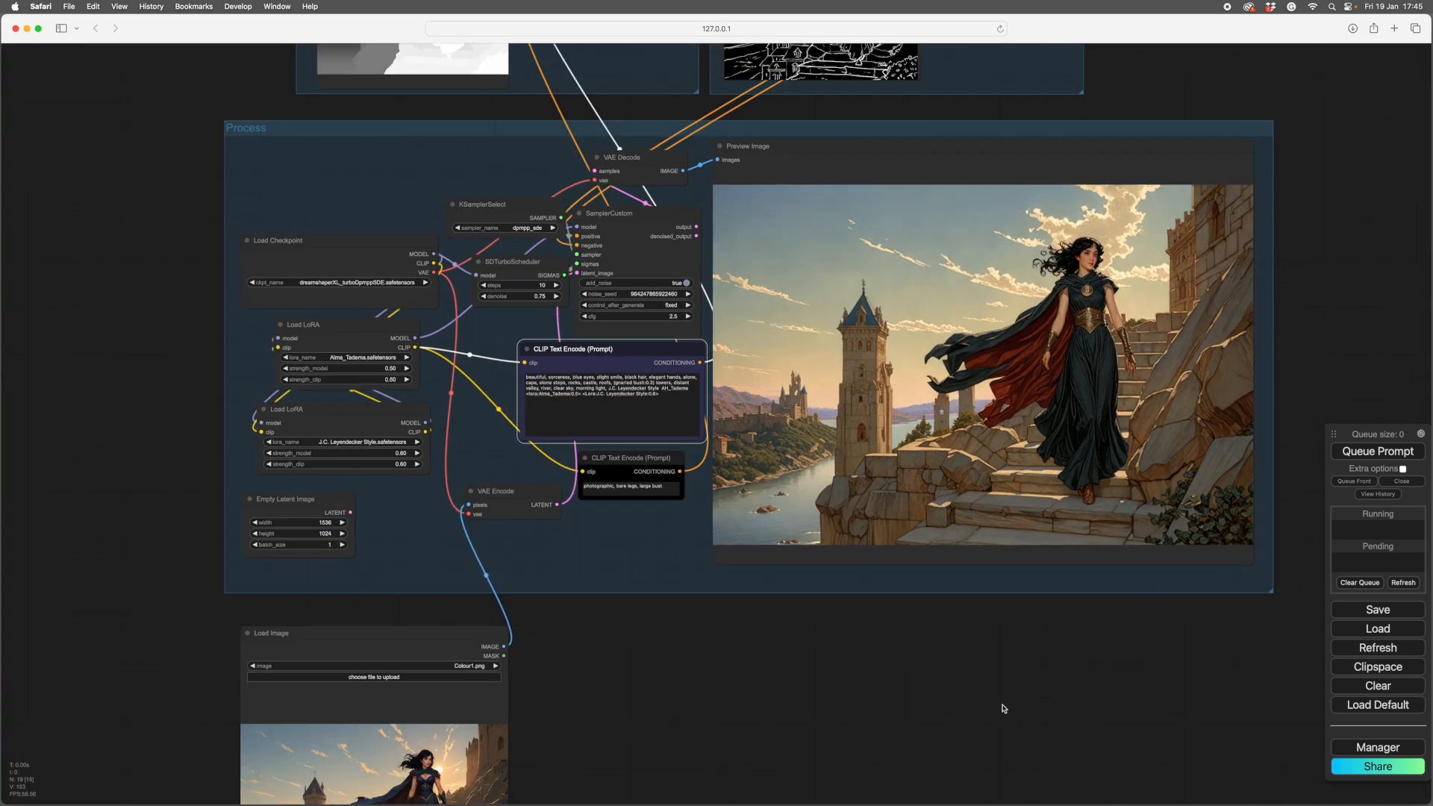
{"action": "left_click_drag", "start_coordinate": [1003, 709], "coordinate": [1041, 694]}
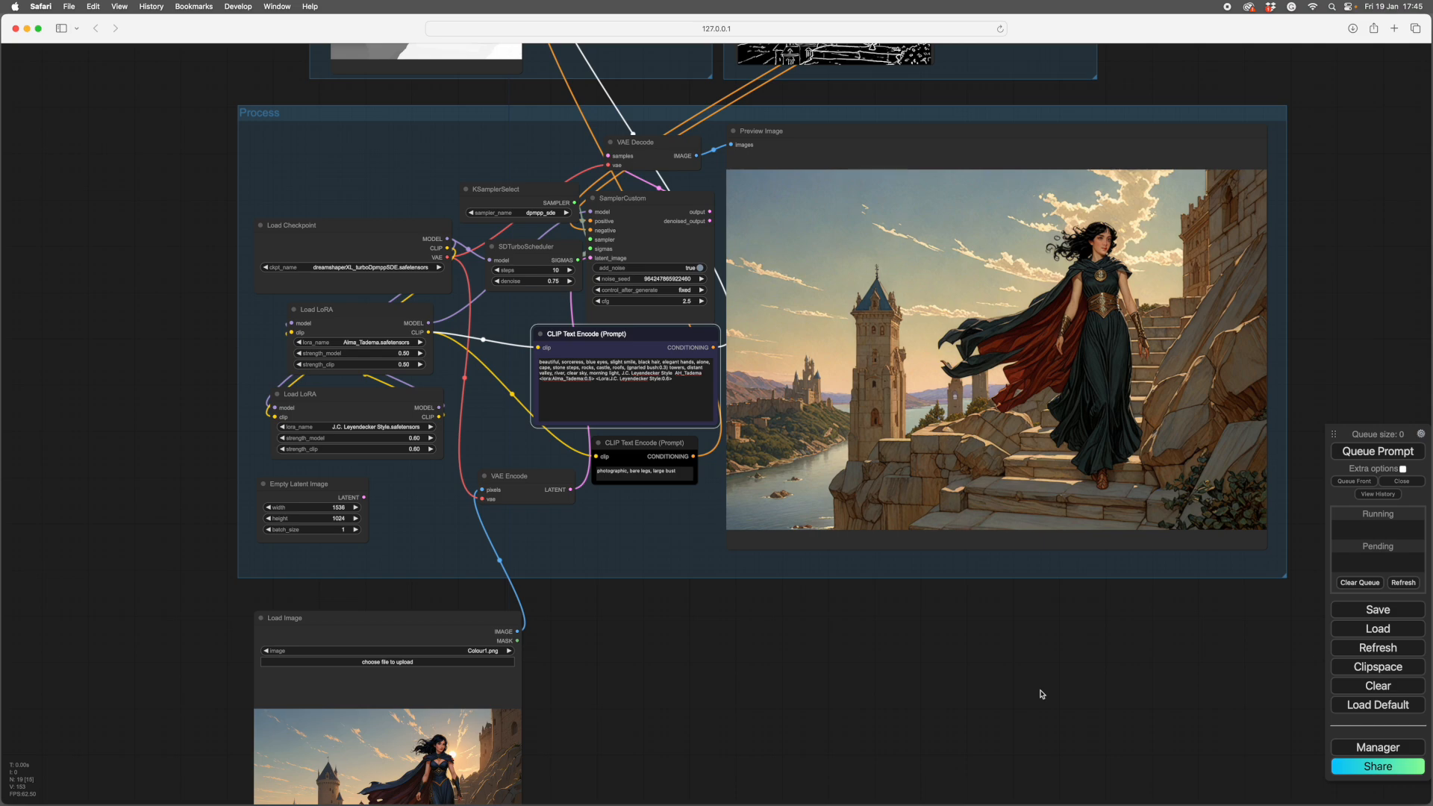
{"action": "left_click", "coordinate": [990, 694]}
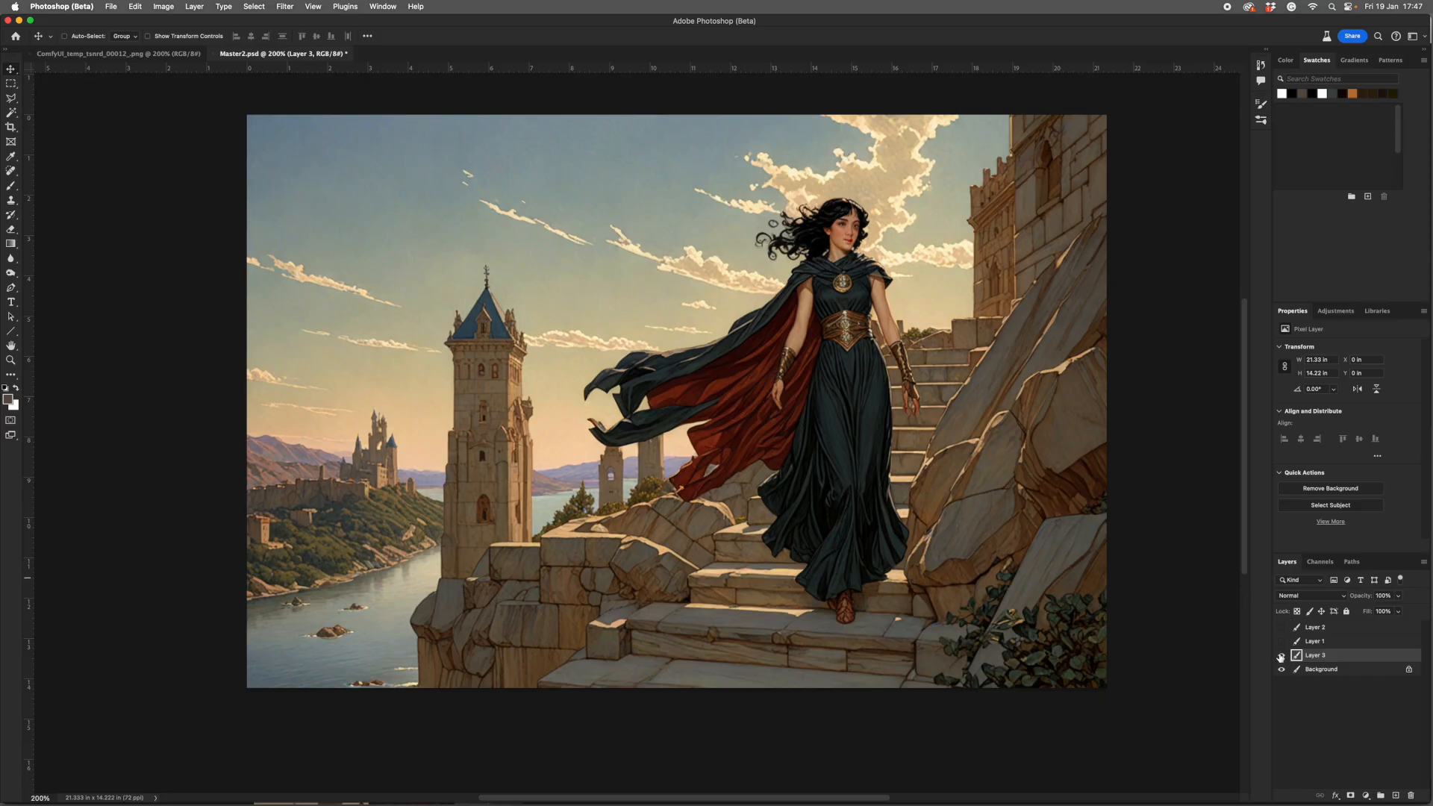
In Photoshop, compare Layer 3 of Master2.psd with the background and marquee-select a 5.71 in square around the woman's head and torso.
{"action": "left_click", "coordinate": [1279, 654]}
{"action": "left_click", "coordinate": [1279, 655]}
{"action": "left_click", "coordinate": [1280, 655]}
{"action": "left_click", "coordinate": [1281, 654]}
{"action": "key", "text": "m"}
{"action": "left_click_drag", "start_coordinate": [724, 196], "coordinate": [953, 425]}
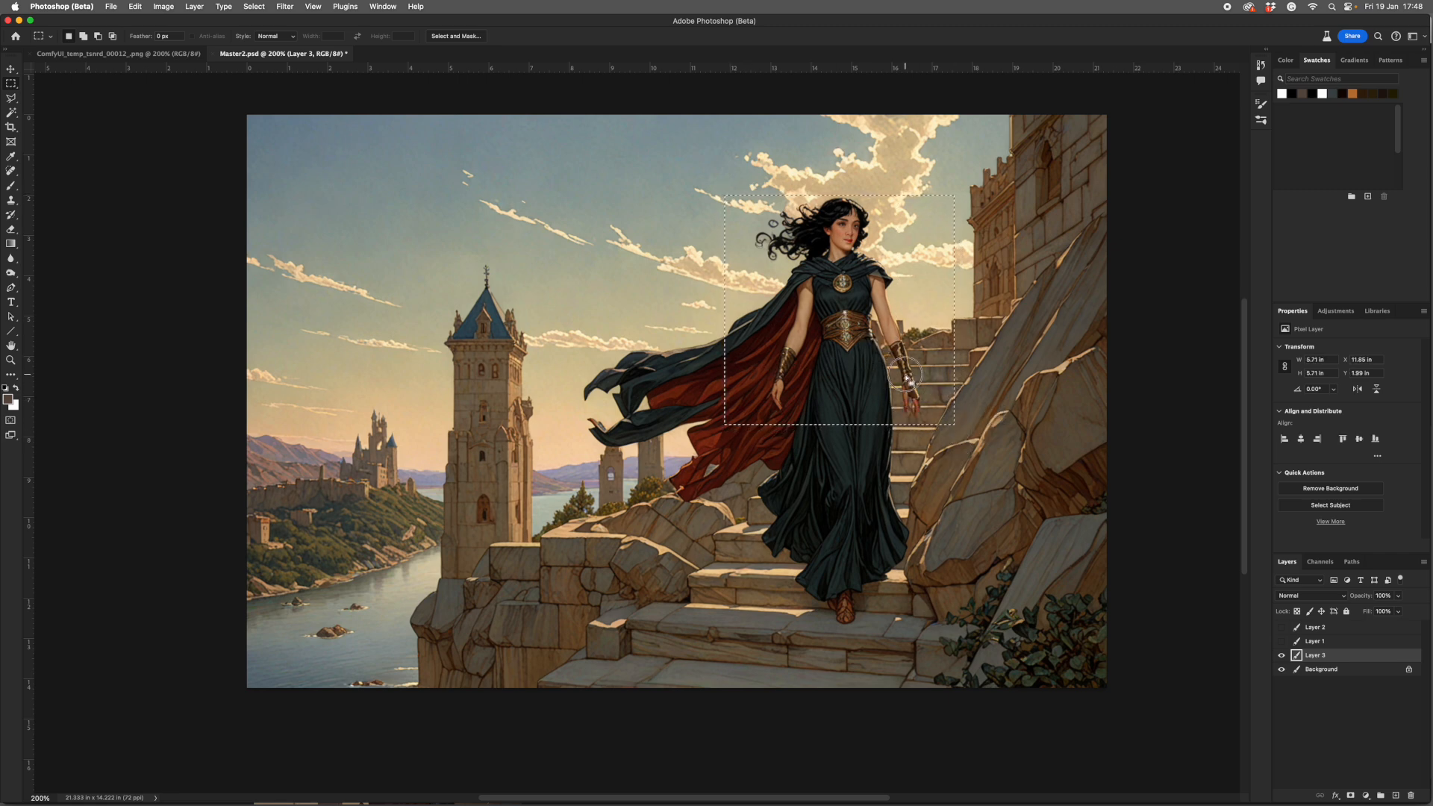
Check the selected area against the line art on Layer 2 and the depth map on Layer 1.
{"action": "left_click", "coordinate": [1280, 632]}
{"action": "left_click", "coordinate": [1281, 633]}
{"action": "left_click", "coordinate": [1280, 642]}
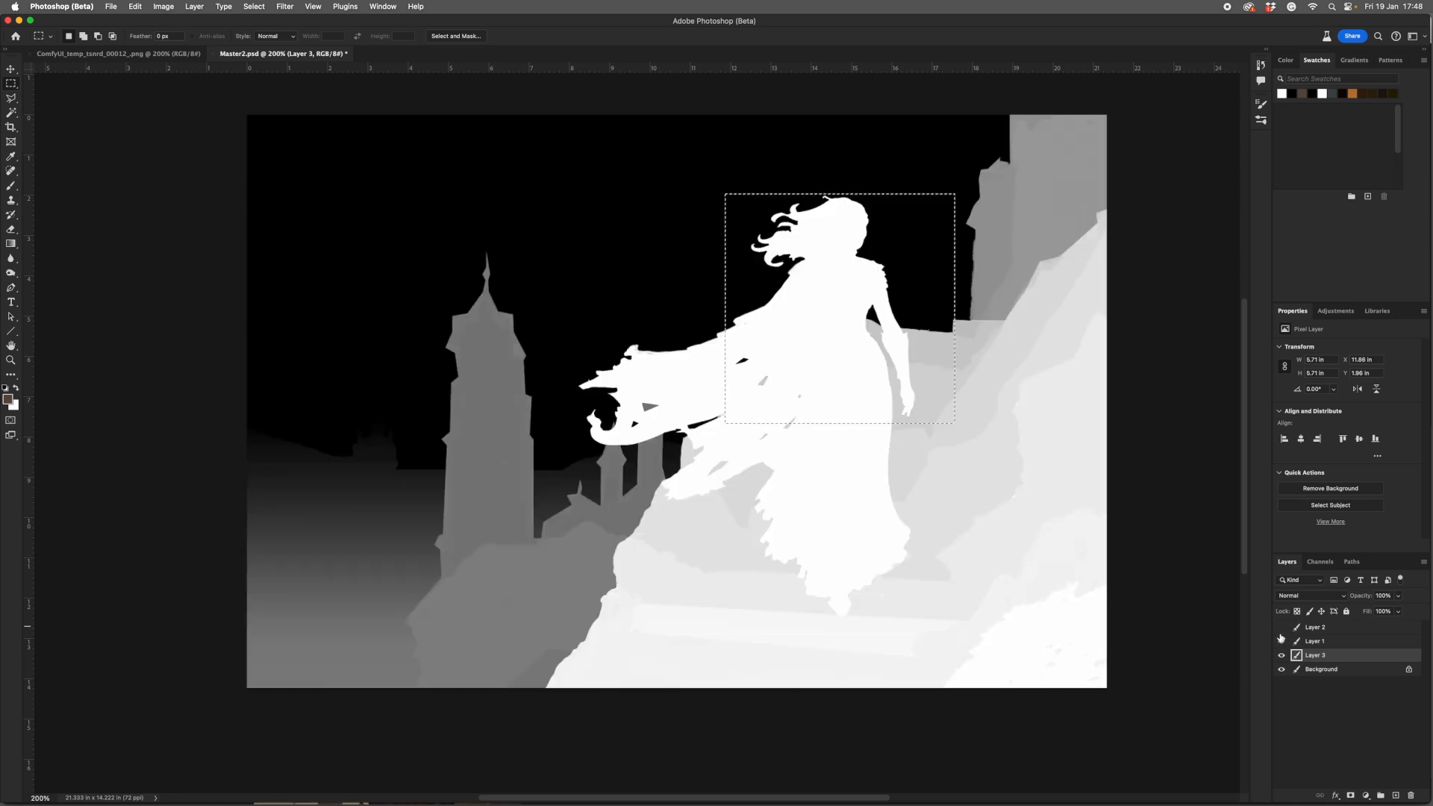
{"action": "left_click", "coordinate": [1280, 642]}
Copy the selected area of Layer 3 into a new 411 × 411 px document and save it as FaceColour.png.
{"action": "key", "text": "super+c"}
{"action": "key", "text": "super+n"}
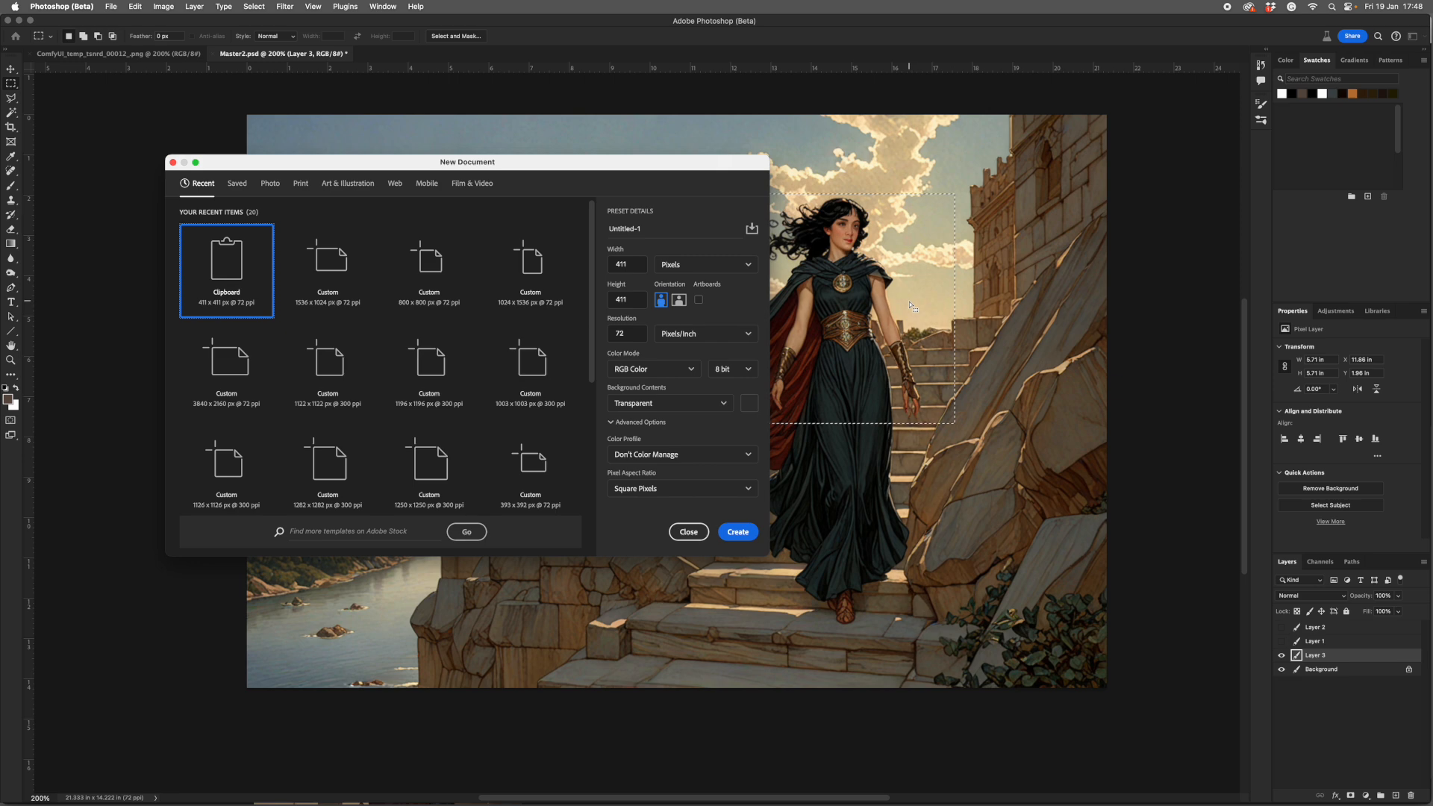
{"action": "key", "text": "Return"}
{"action": "key", "text": "super+v"}
{"action": "left_click", "coordinate": [163, 7]}
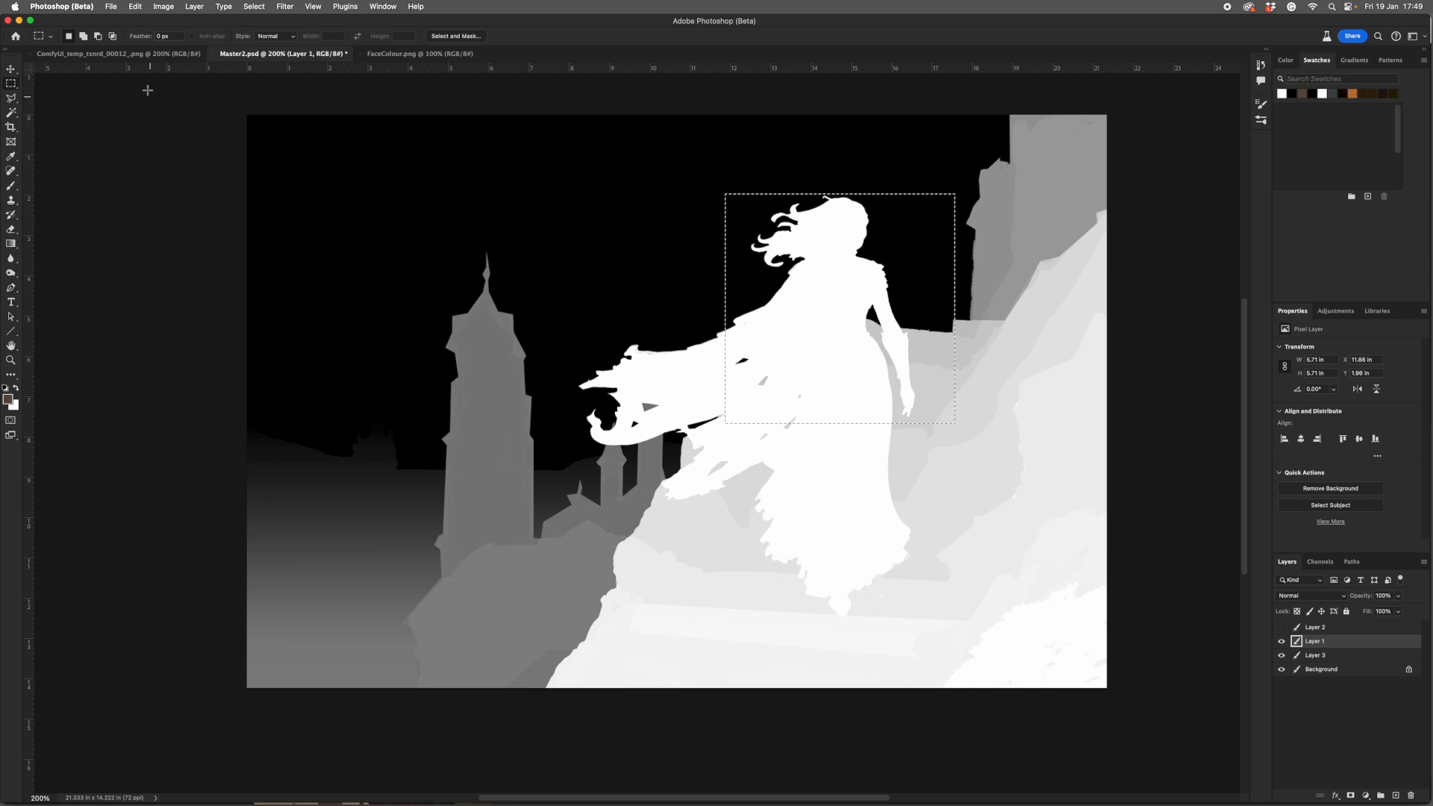
{"action": "left_click", "coordinate": [123, 54]}
{"action": "left_click", "coordinate": [388, 54]}
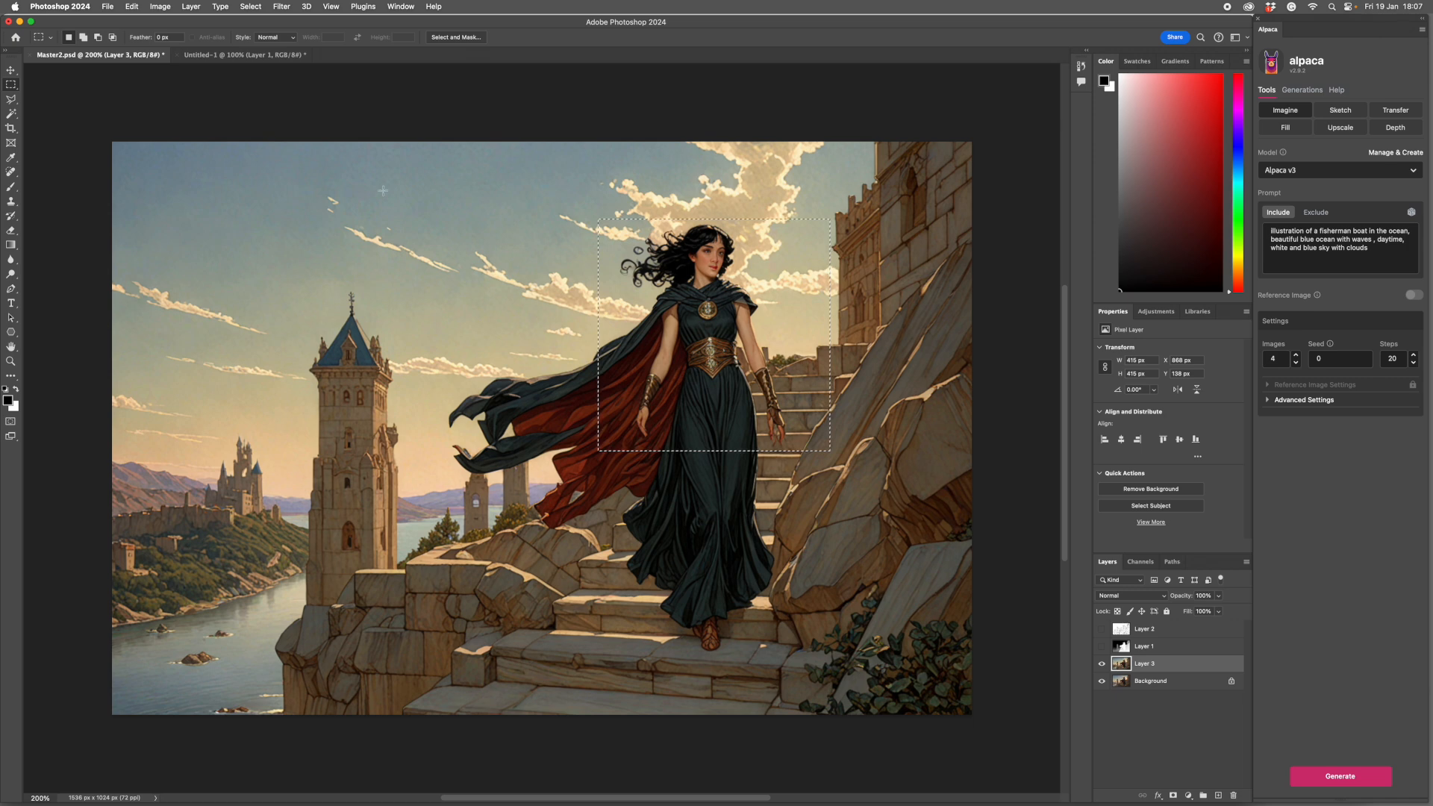
Copy the selected line-art area of Layer 2 in Master2.psd and paste it as a new layer in Untitled-1.
{"action": "left_click", "coordinate": [207, 55]}
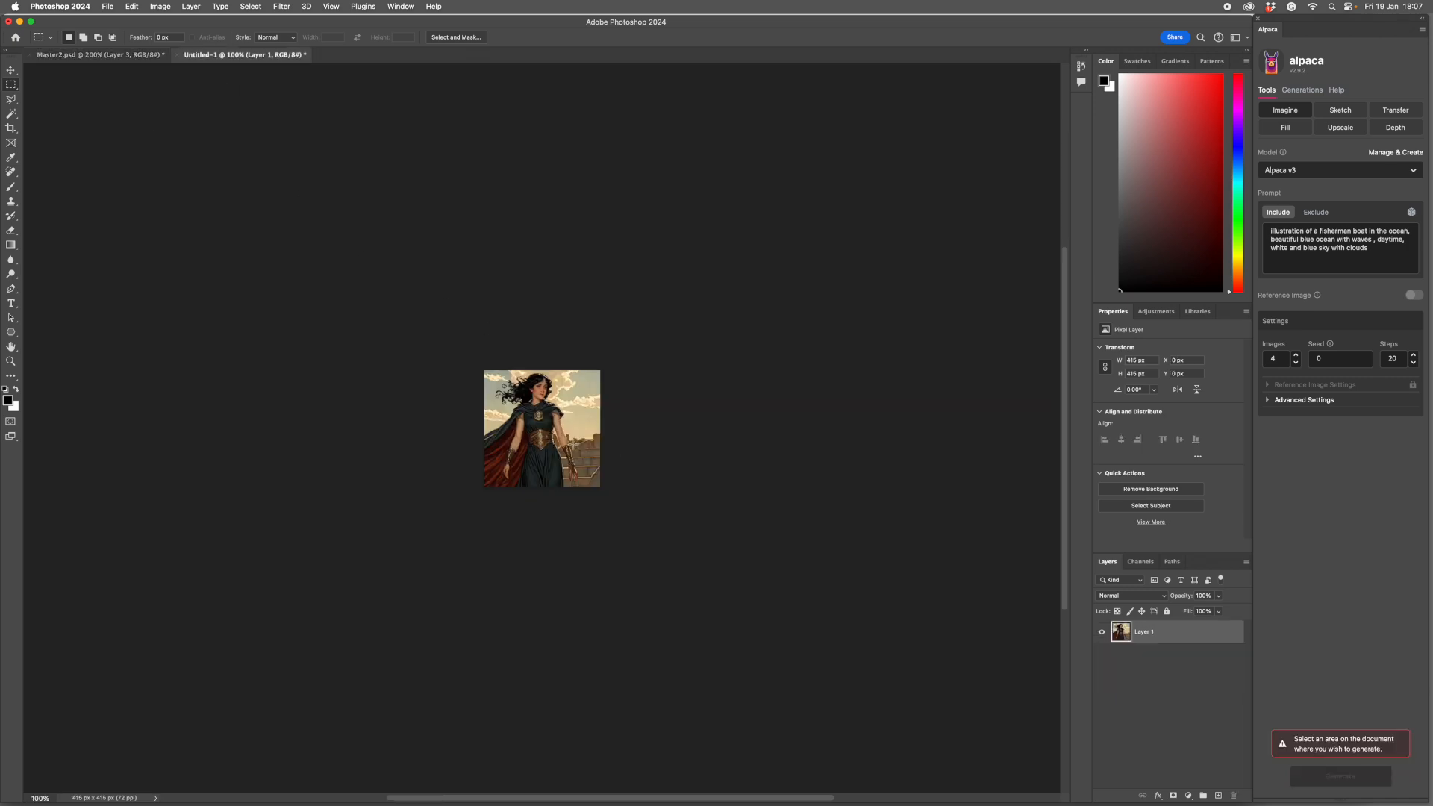
{"action": "scroll", "coordinate": [593, 448], "scroll_direction": "up", "scroll_amount": 8}
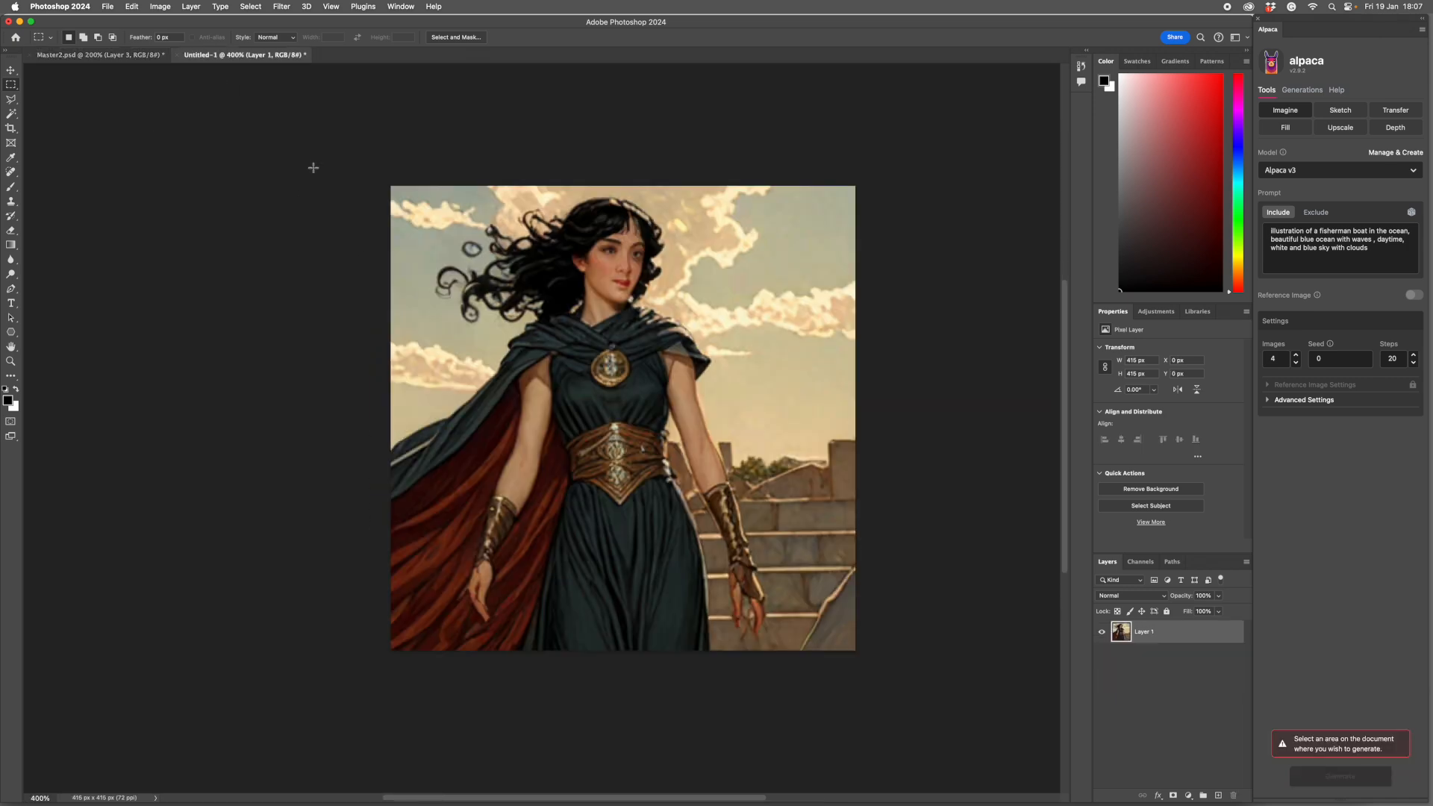
{"action": "left_click", "coordinate": [112, 54]}
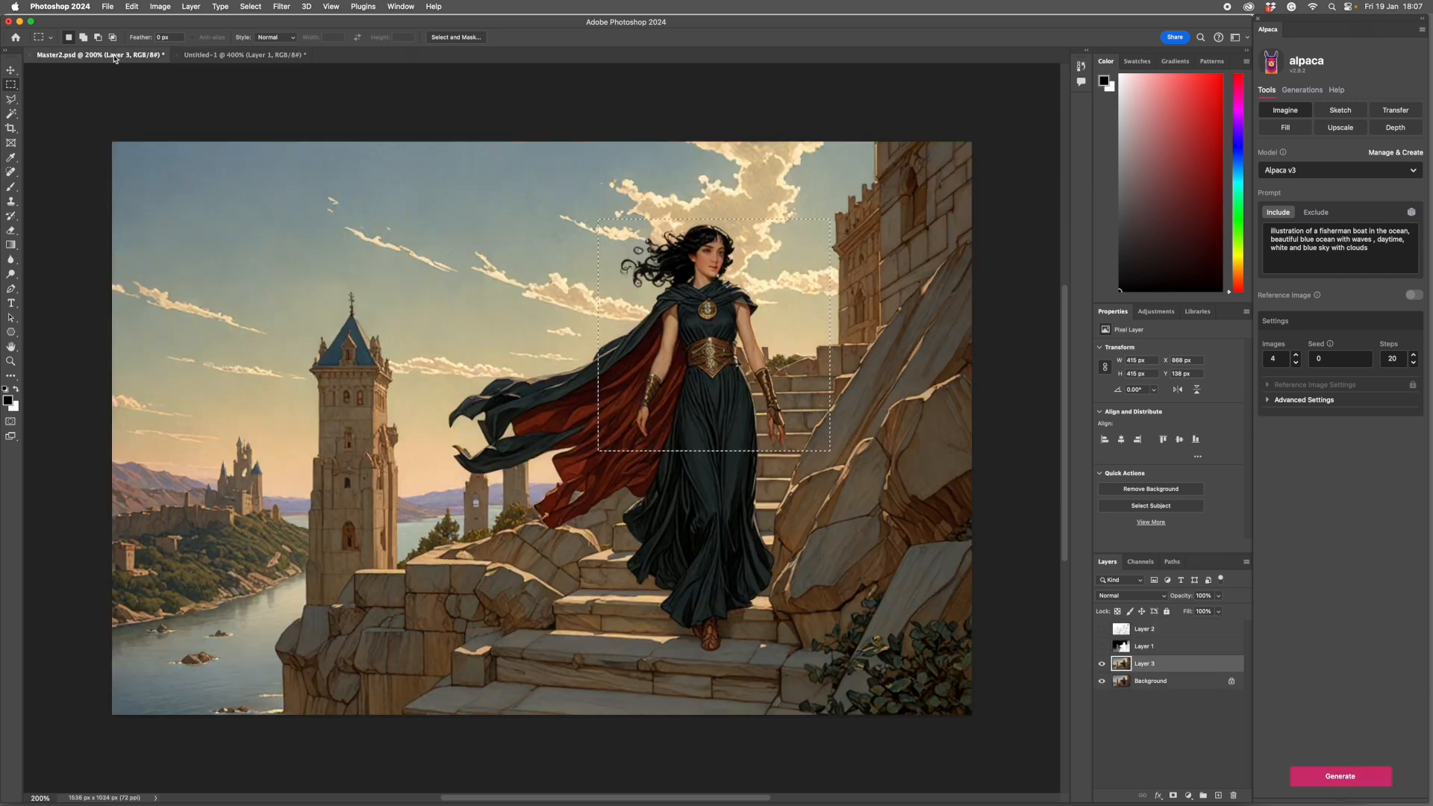
{"action": "left_click", "coordinate": [1101, 646]}
{"action": "left_click", "coordinate": [1101, 629]}
{"action": "left_click", "coordinate": [1143, 629]}
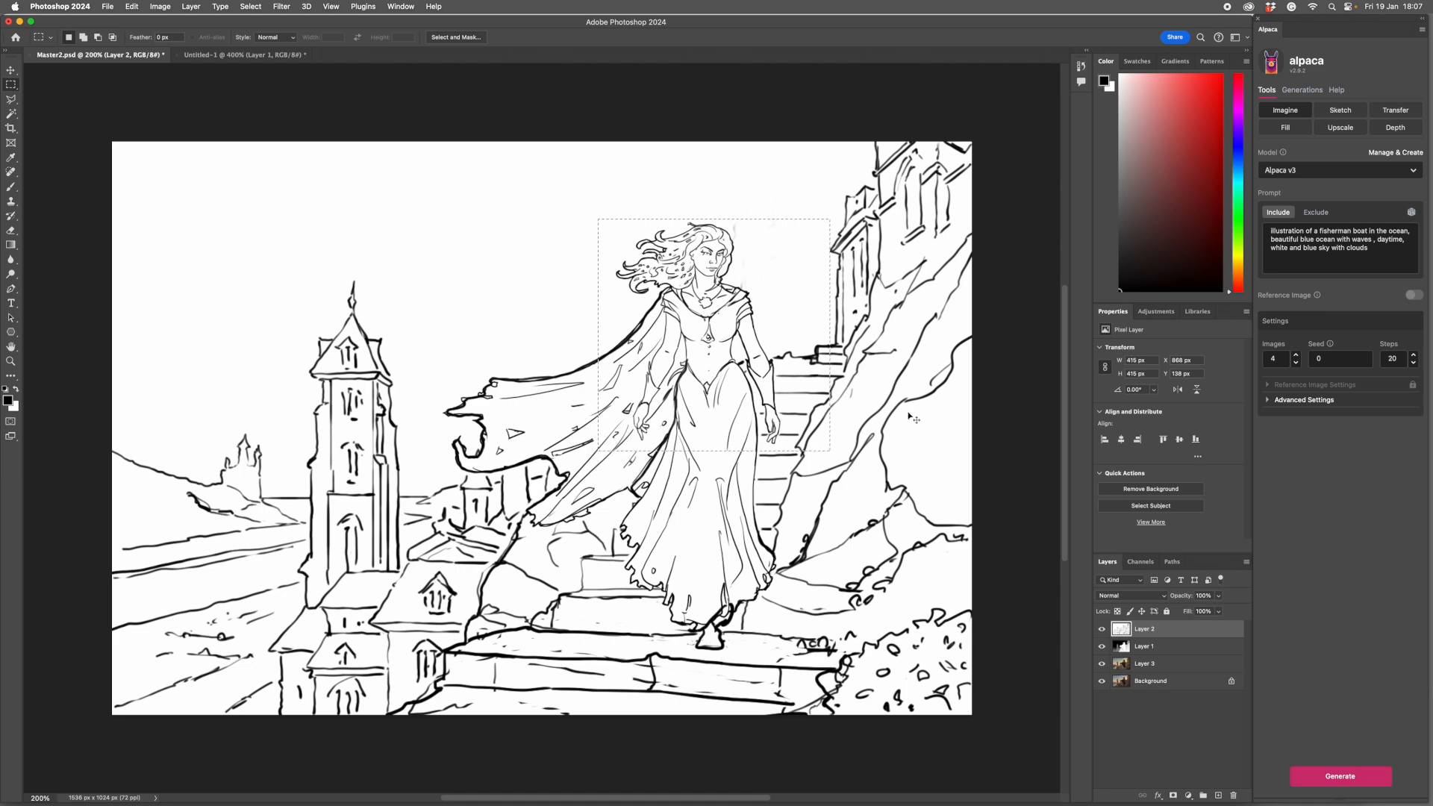
{"action": "key", "text": "ctrl+Tab"}
{"action": "key", "text": "ctrl+v"}
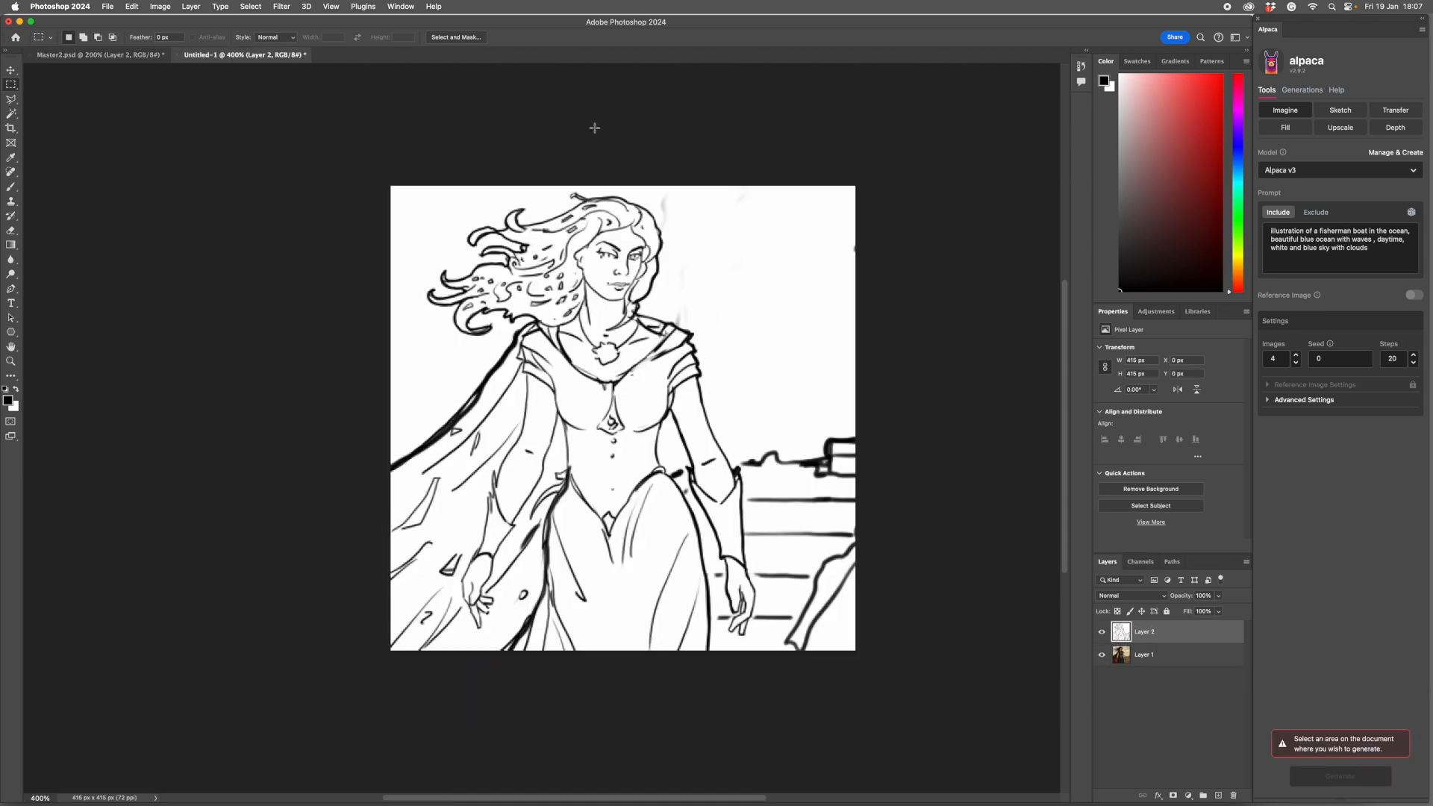
Hide the line art and generate an Alpaca depth map from the whole colour crop on Layer 1.
{"action": "left_click", "coordinate": [1101, 634]}
{"action": "left_click", "coordinate": [1153, 656]}
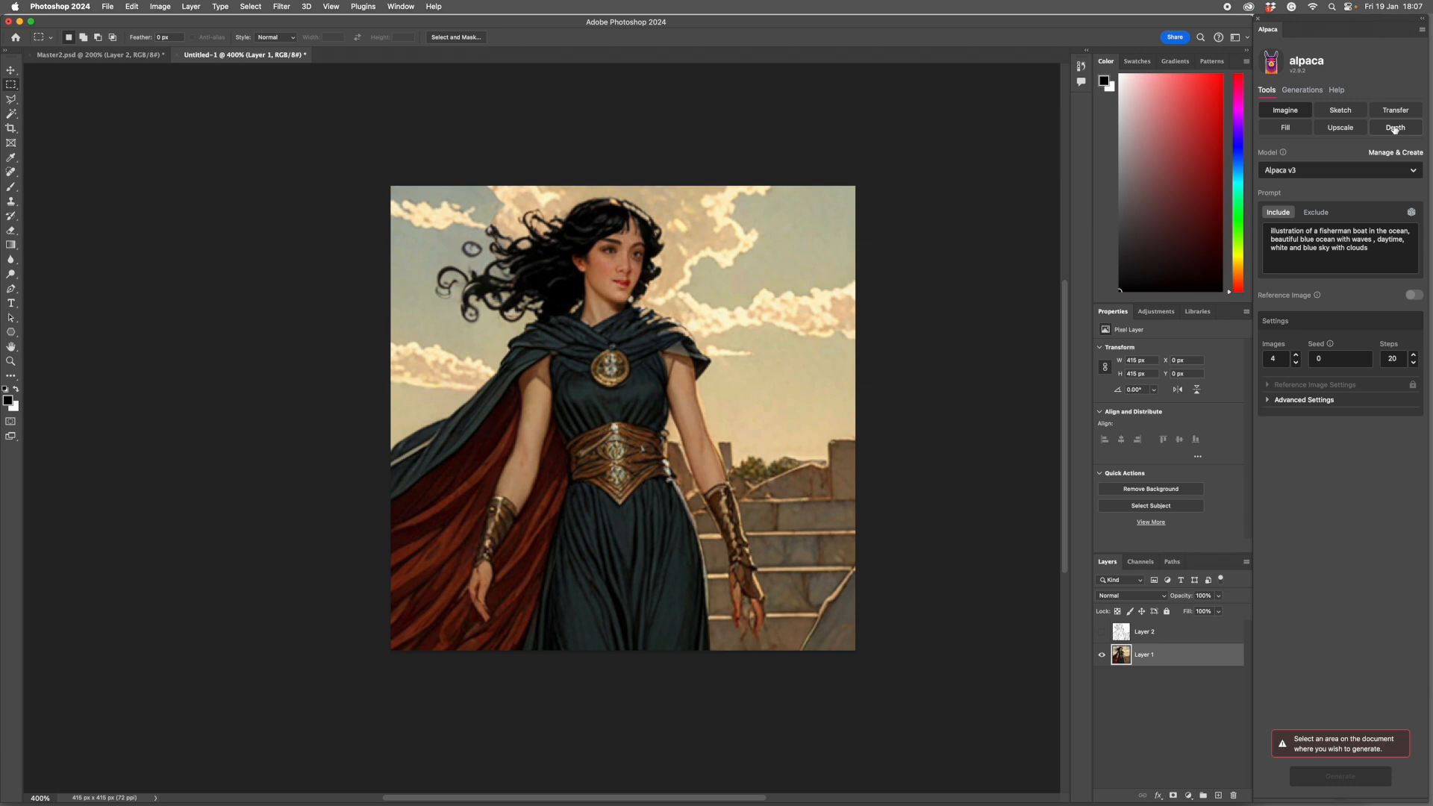
{"action": "key", "text": "super+a"}
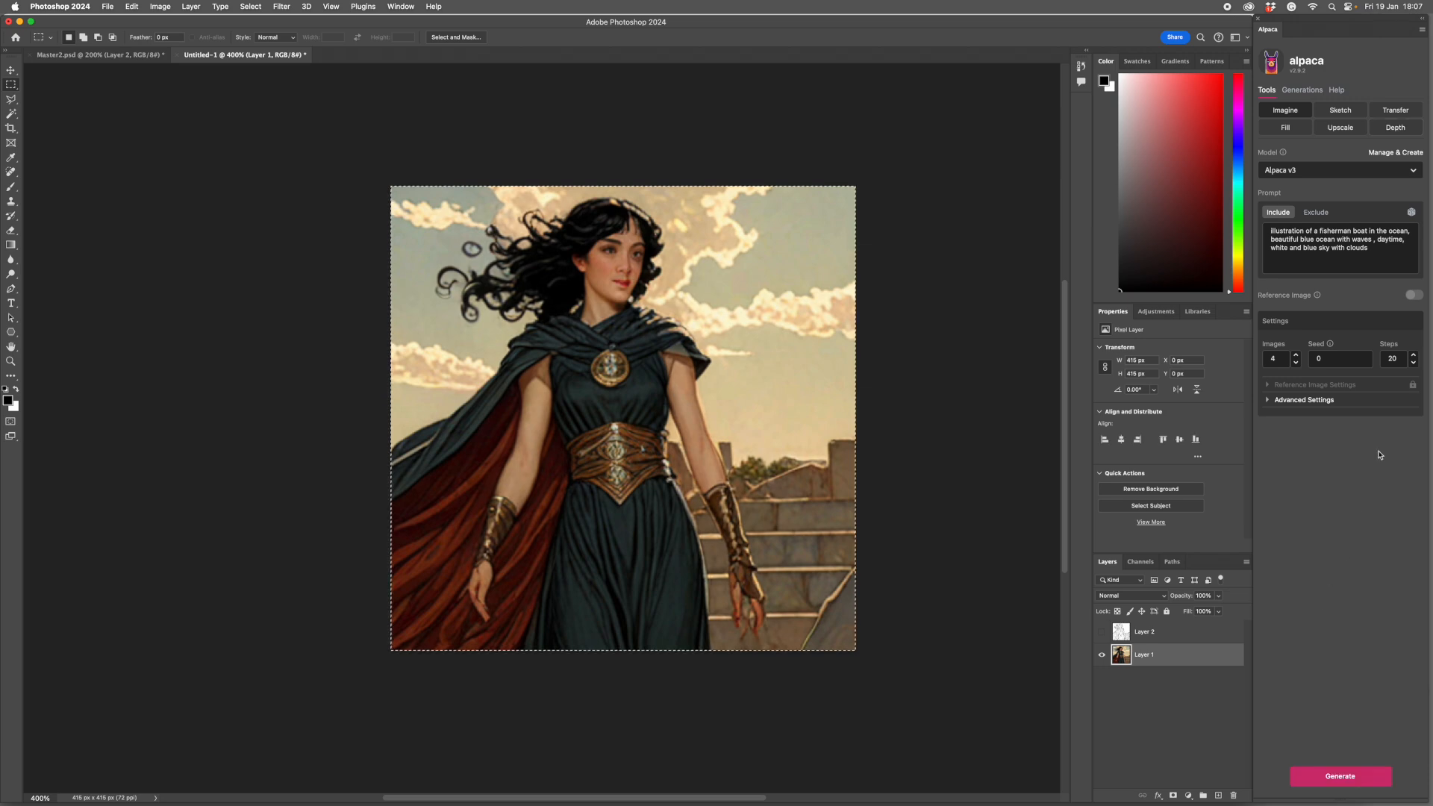
{"action": "left_click", "coordinate": [1395, 128]}
{"action": "left_click", "coordinate": [1340, 776]}
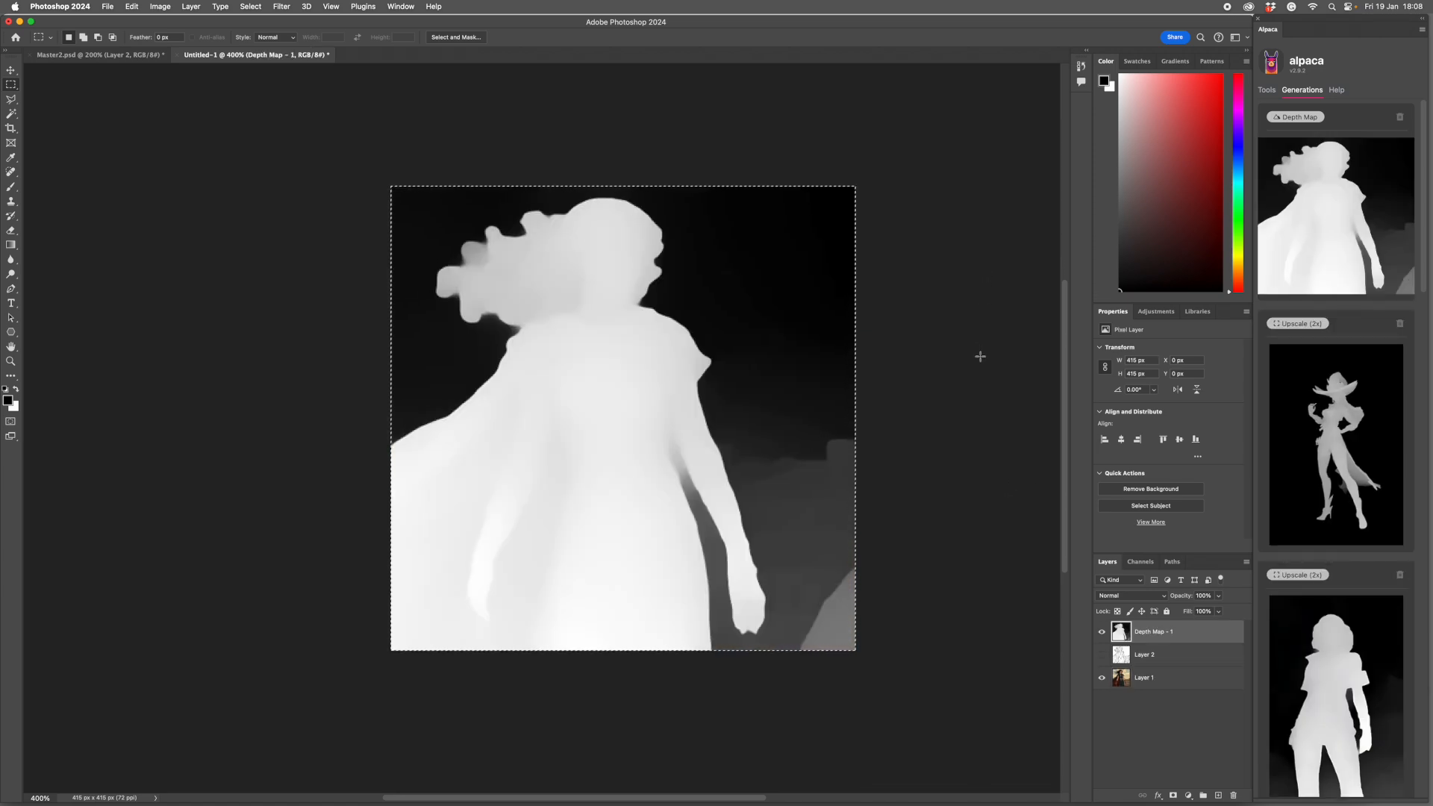
Darken the depth map's background with a Levels adjustment and compare the map with the line art on Layer 2.
{"action": "key", "text": "super+l"}
{"action": "left_click_drag", "start_coordinate": [961, 313], "coordinate": [975, 312]}
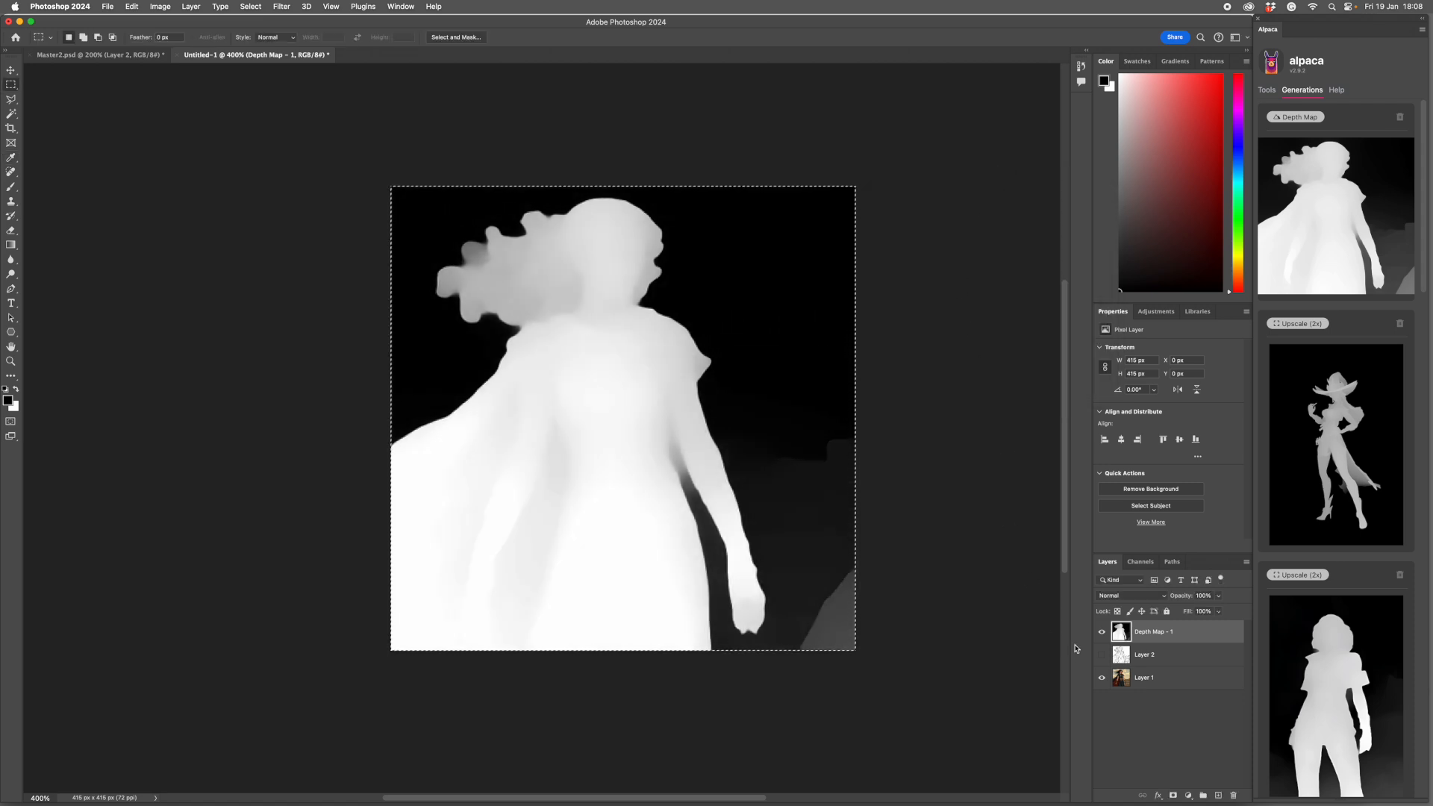
{"action": "left_click", "coordinate": [1101, 654]}
{"action": "left_click", "coordinate": [1101, 631]}
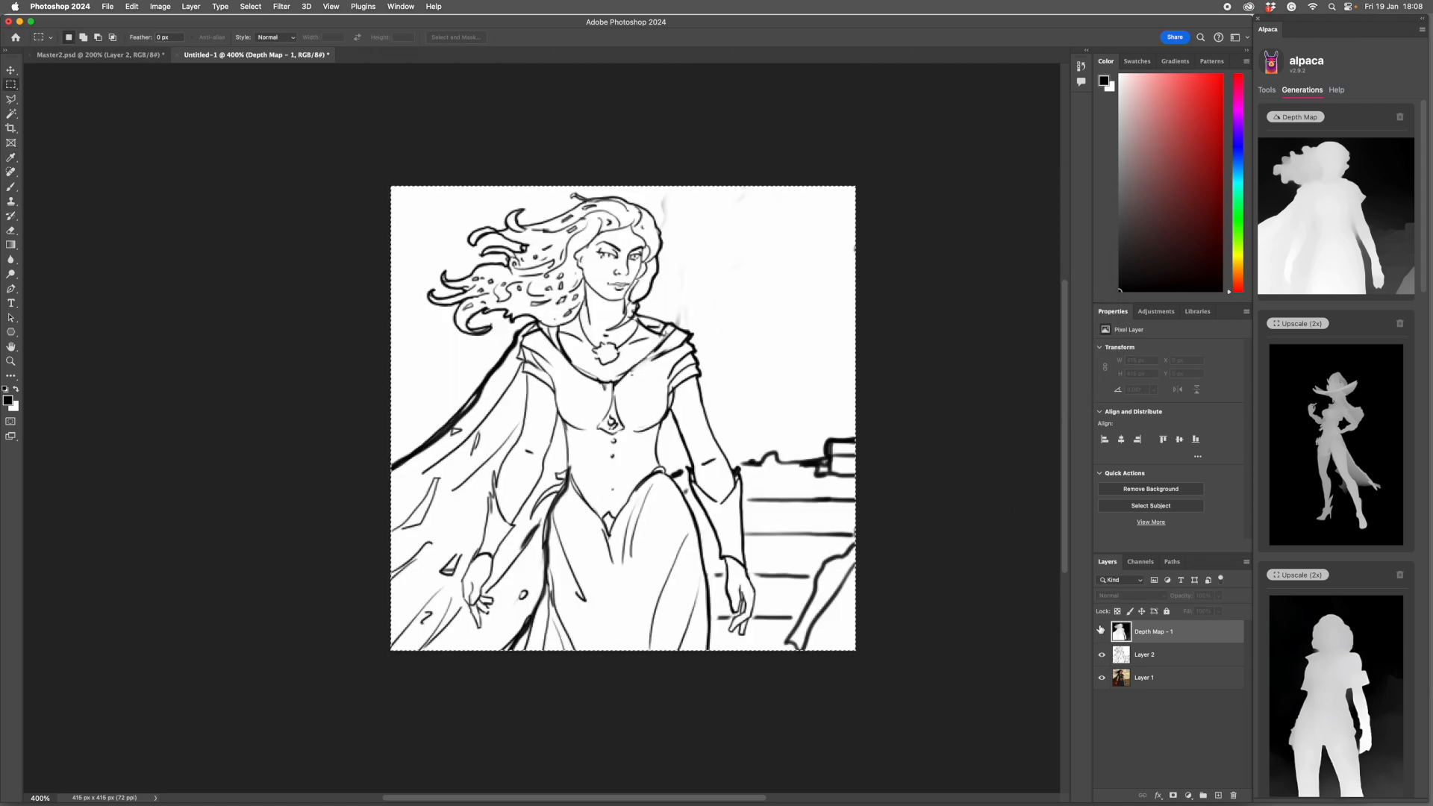
{"action": "left_click", "coordinate": [1100, 655]}
{"action": "left_click", "coordinate": [1100, 655]}
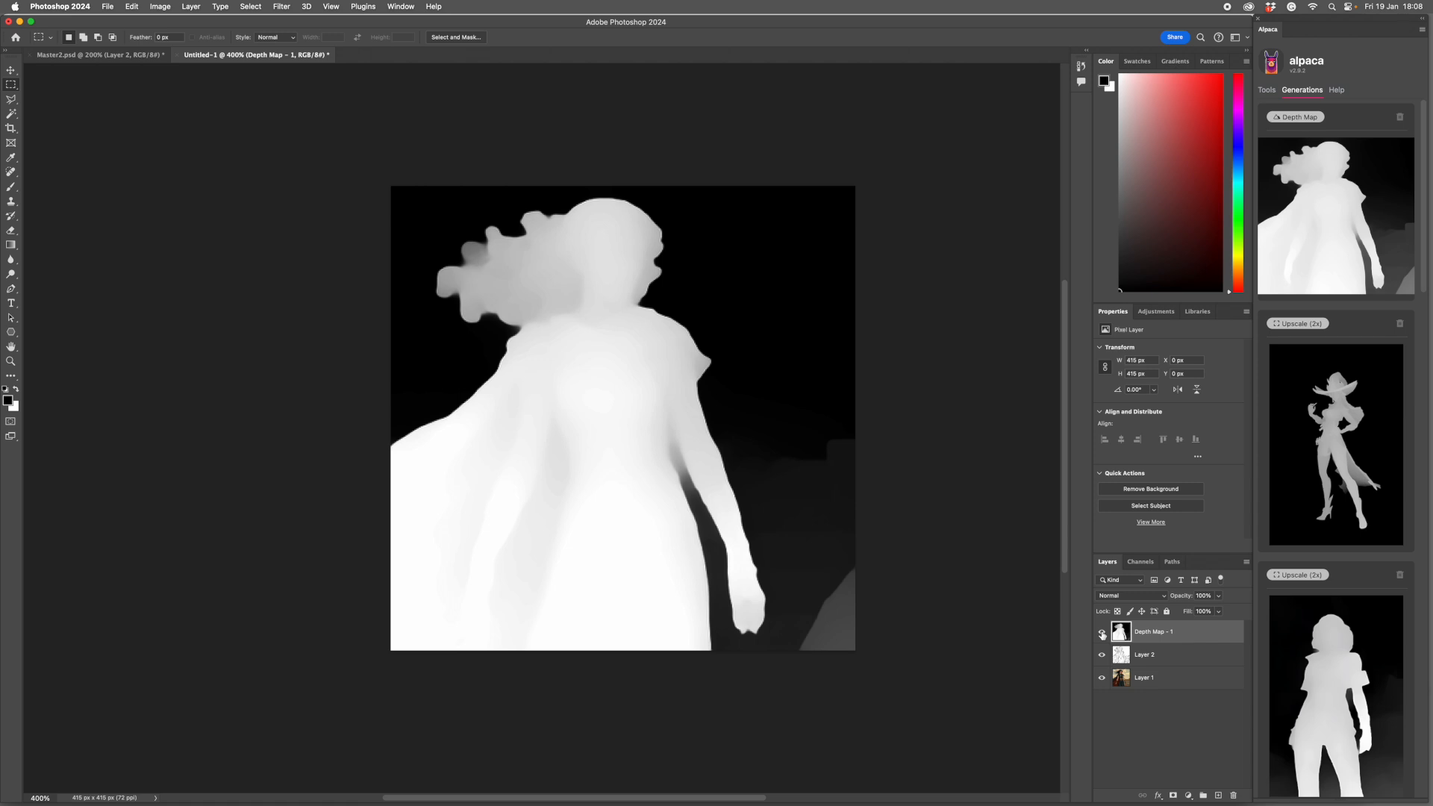
Lasso the gaps between the fingers of the woman's lowered hand and reshape the hand on the depth map layer.
{"action": "mouse_move", "coordinate": [730, 565]}
{"action": "left_mouse_down"}
{"action": "mouse_move", "coordinate": [726, 622]}
{"action": "mouse_move", "coordinate": [708, 578]}
{"action": "left_mouse_up"}
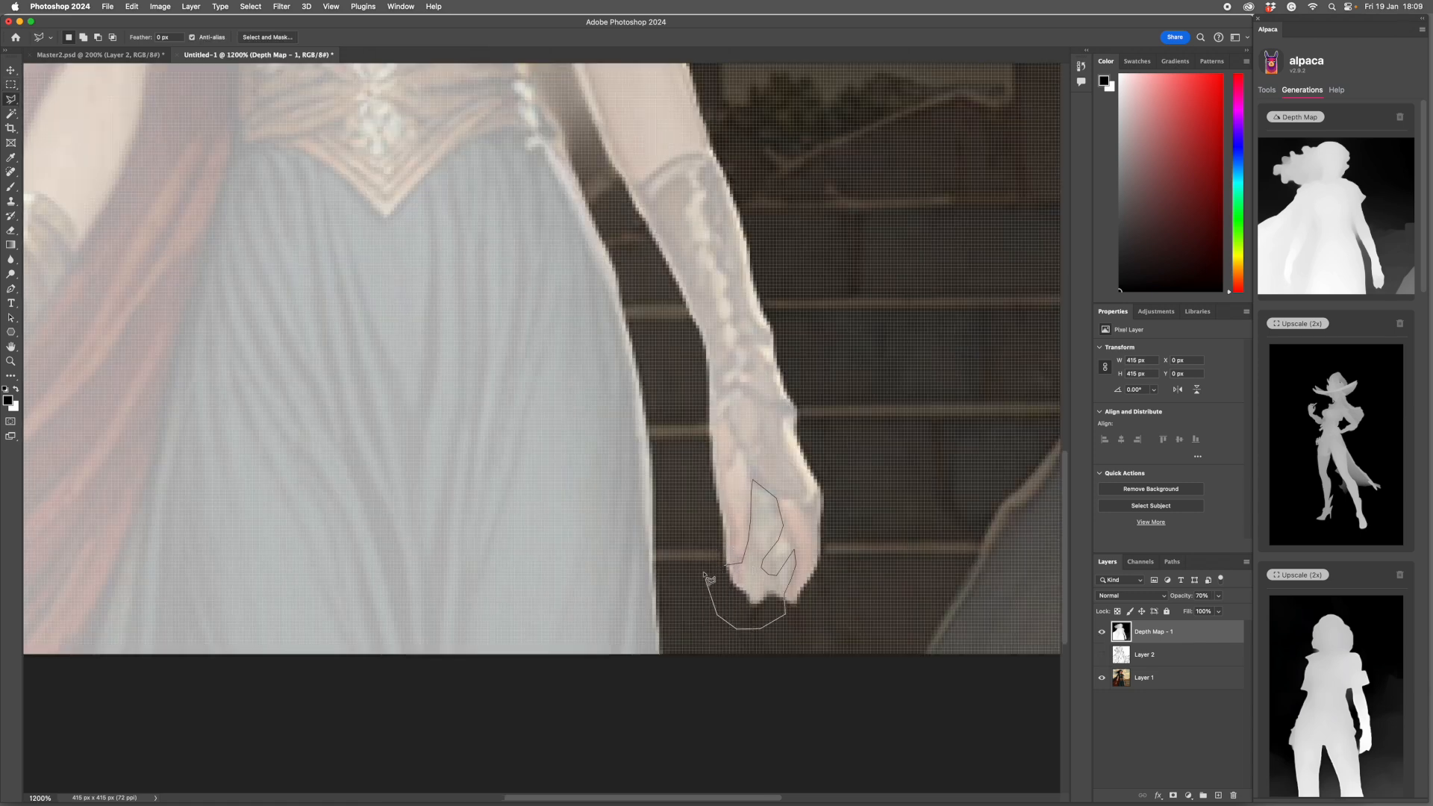
{"action": "double_click", "coordinate": [711, 563]}
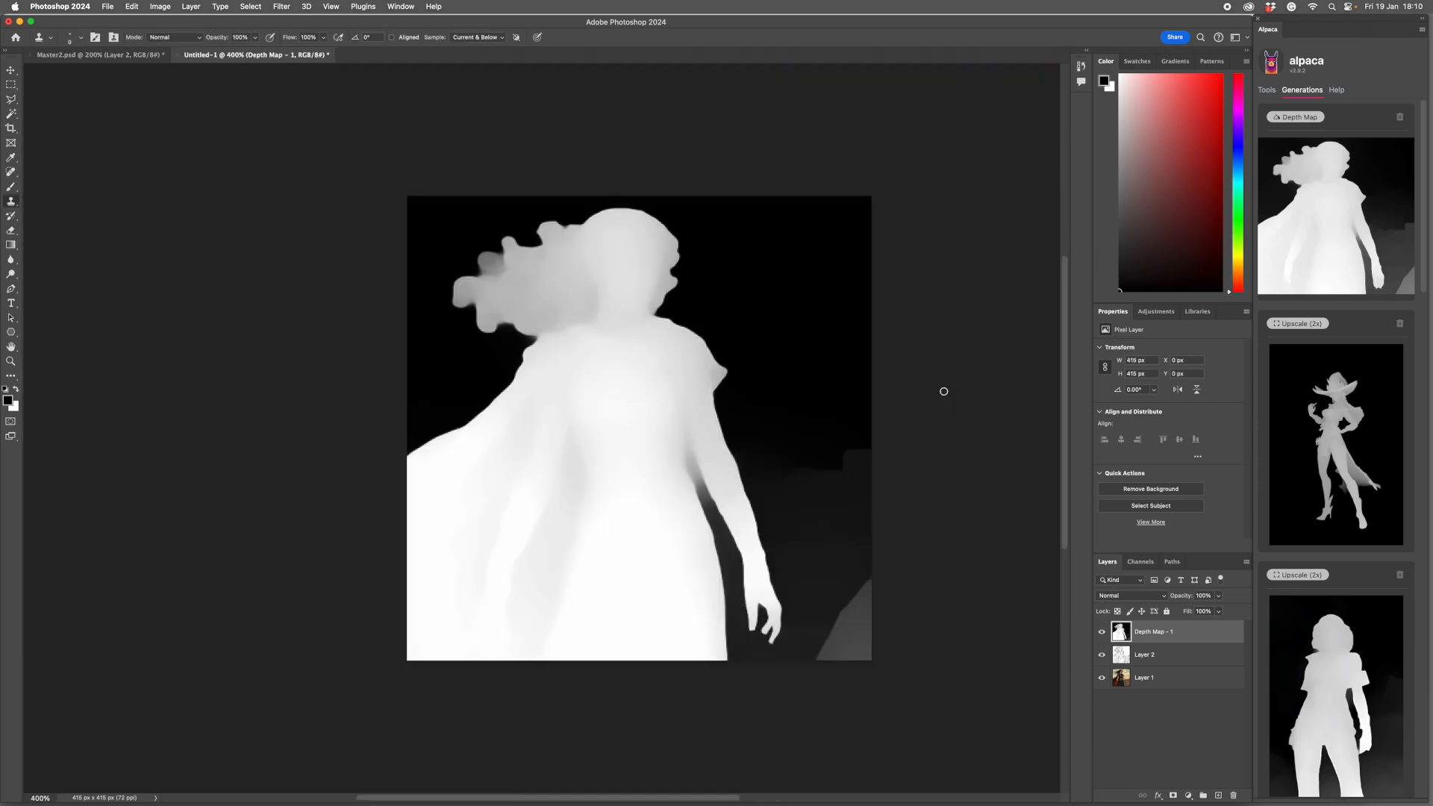
{"action": "left_click", "coordinate": [1101, 632]}
{"action": "left_click", "coordinate": [1101, 632]}
Resize the image to 1024 × 1024 px and save the depth map as FaceRefDepth.png in the Scene folder.
{"action": "key", "text": "super+a"}
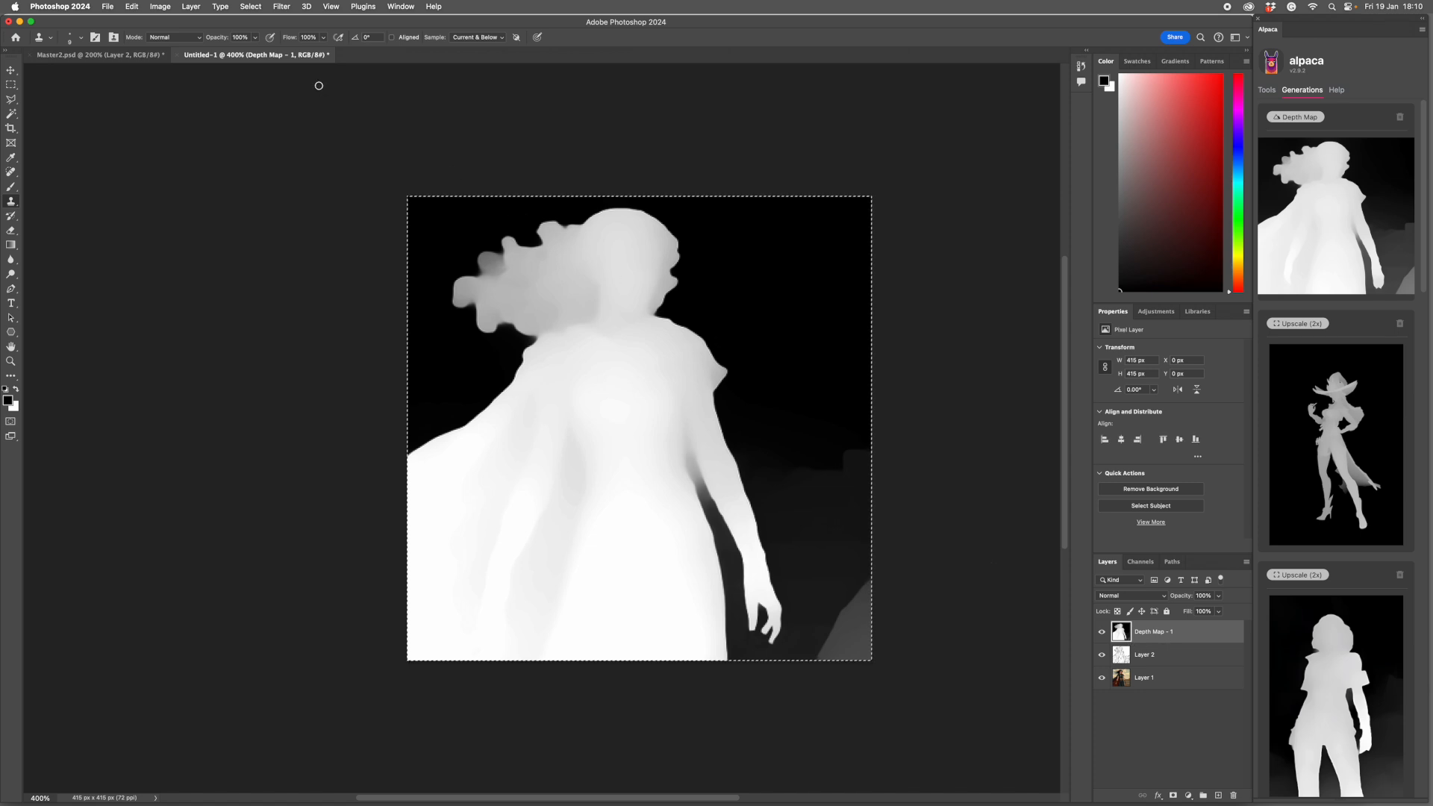
{"action": "left_click", "coordinate": [160, 7]}
{"action": "left_click", "coordinate": [176, 98]}
{"action": "left_click", "coordinate": [800, 366]}
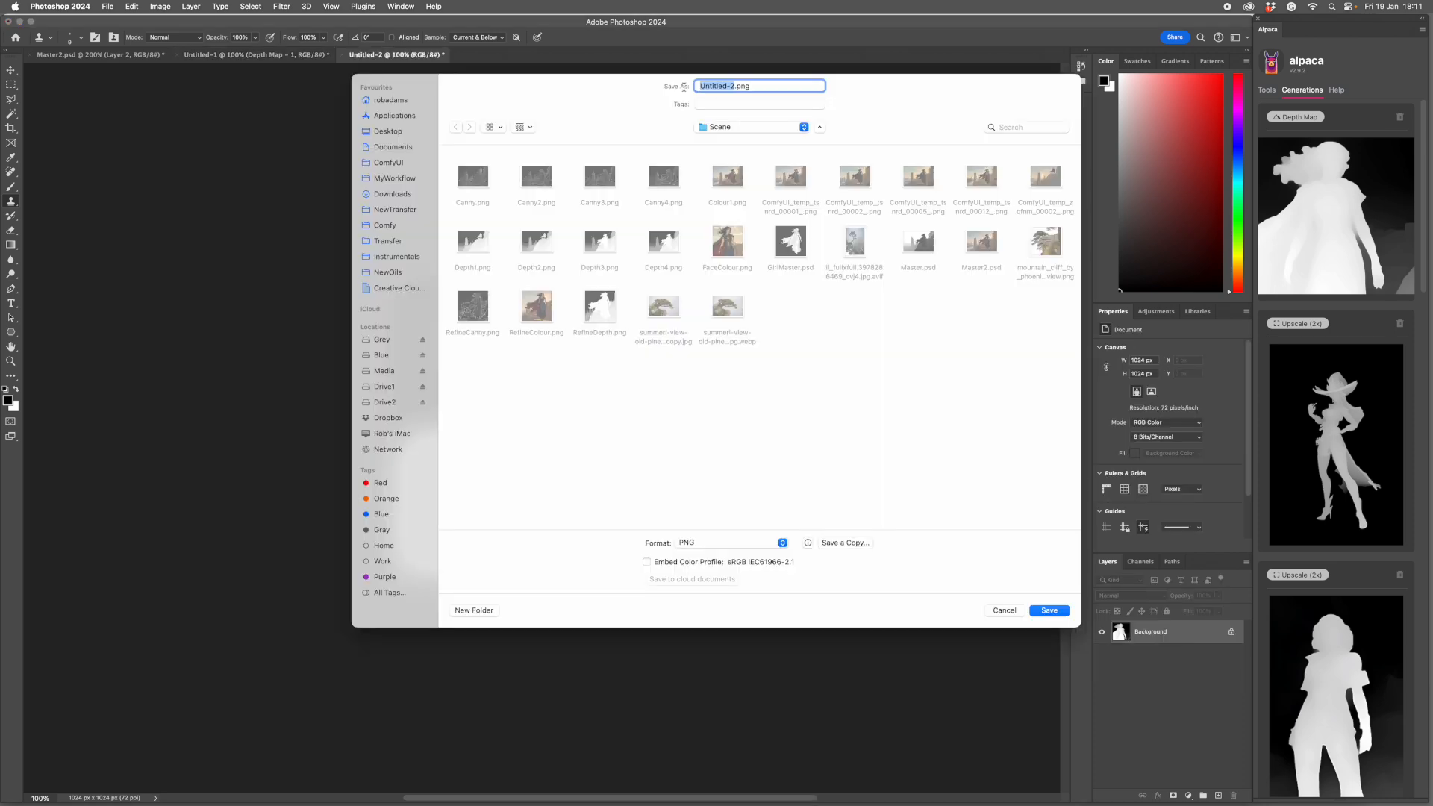
{"action": "type", "text": "FaceRef"}
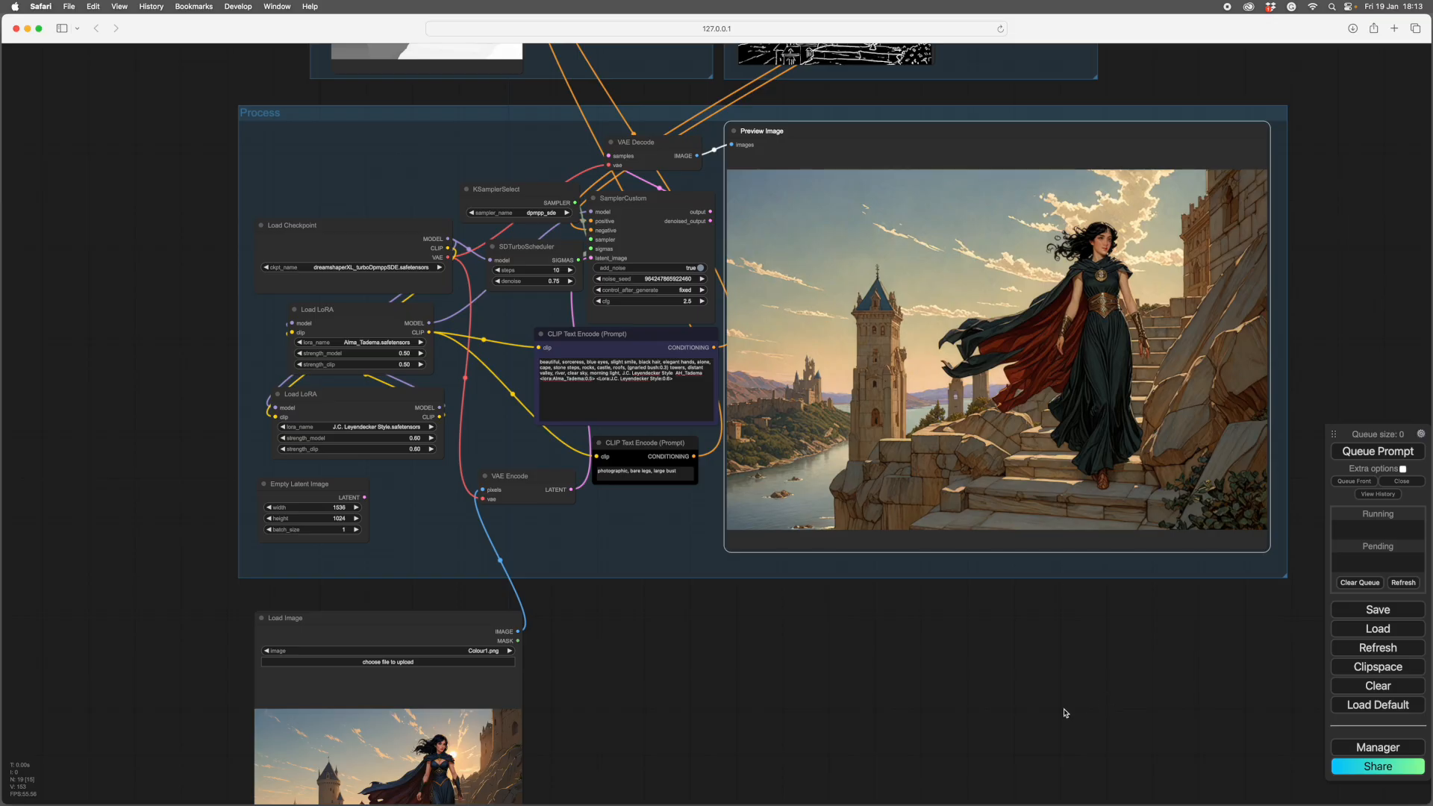
In ComfyUI, load FaceRefDepth.png, FaceRefCanny.png and FaceColour.png into the depth, canny and source Load Image nodes.
{"action": "scroll", "coordinate": [1043, 710], "scroll_direction": "up", "scroll_amount": 4}
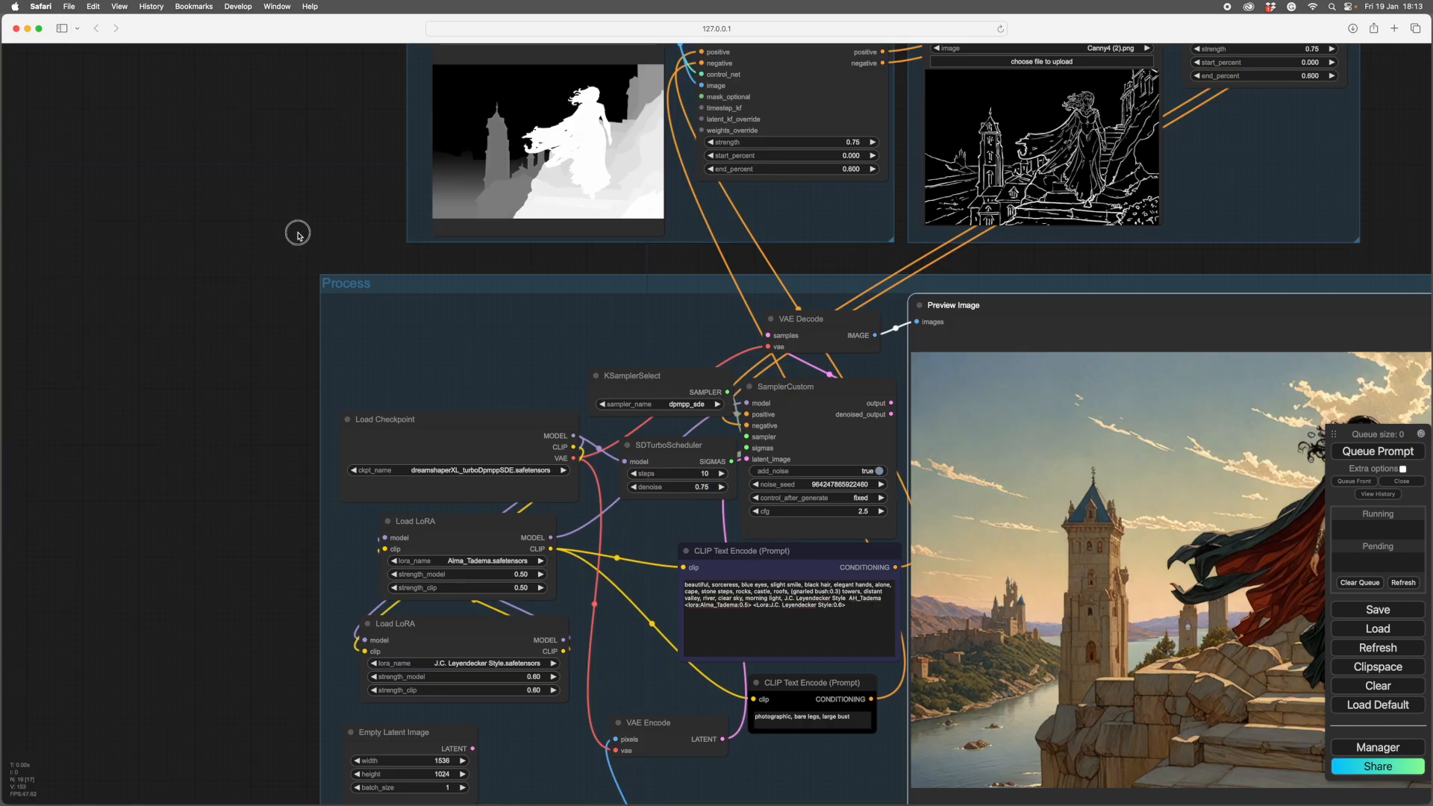
{"action": "left_click_drag", "start_coordinate": [298, 232], "coordinate": [208, 453]}
{"action": "left_click", "coordinate": [448, 258]}
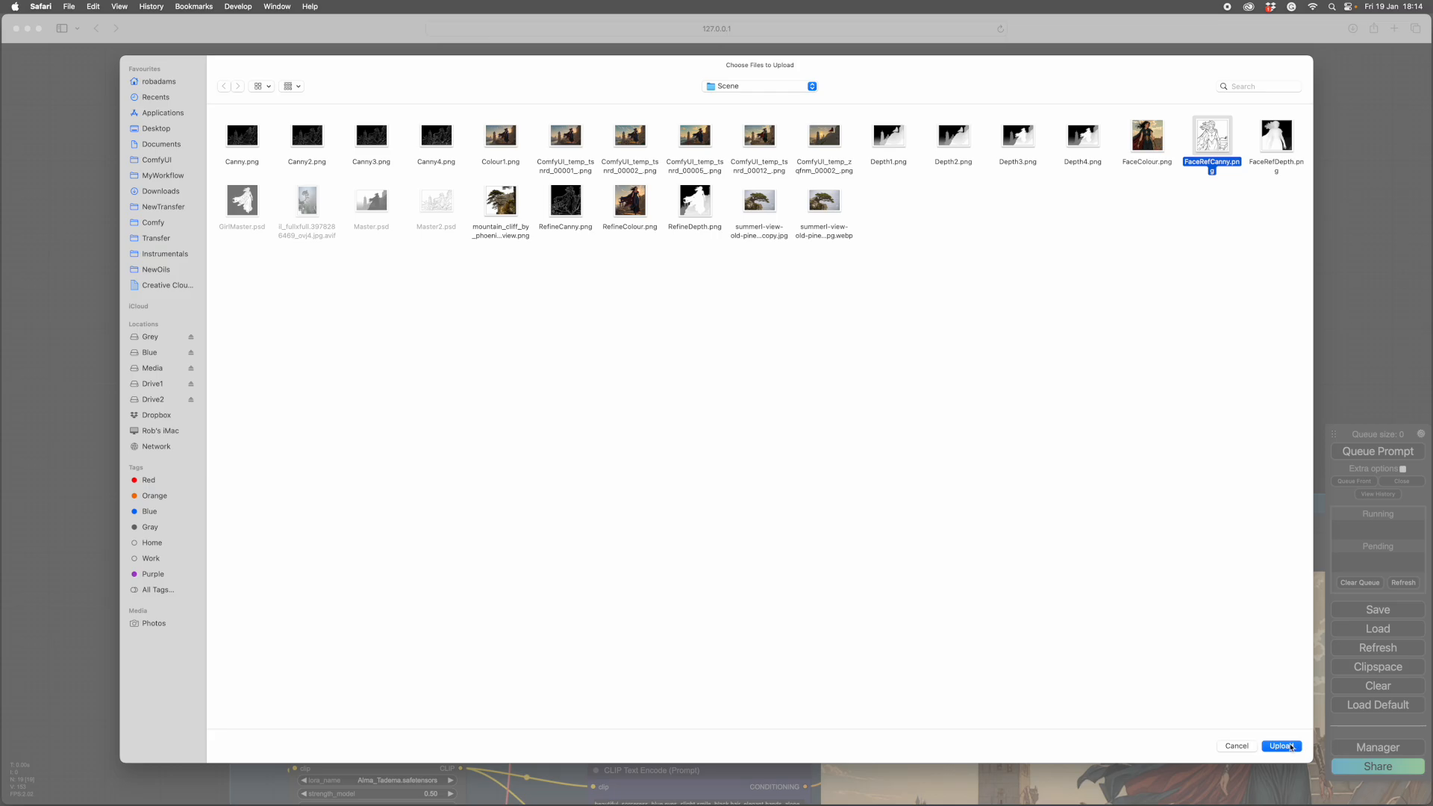
{"action": "left_click", "coordinate": [1291, 747]}
{"action": "left_click_drag", "start_coordinate": [124, 467], "coordinate": [236, 190]}
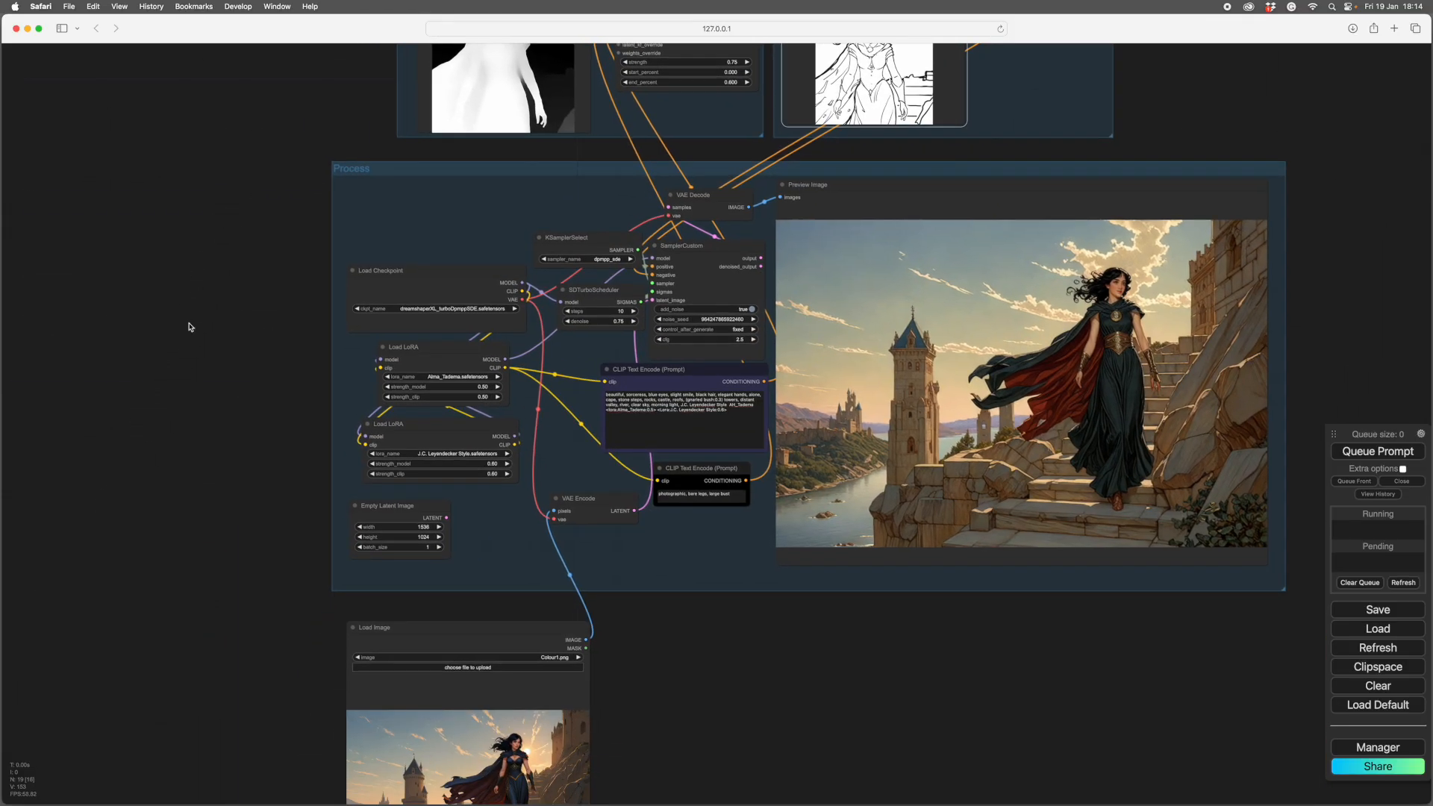
{"action": "left_click", "coordinate": [1157, 139]}
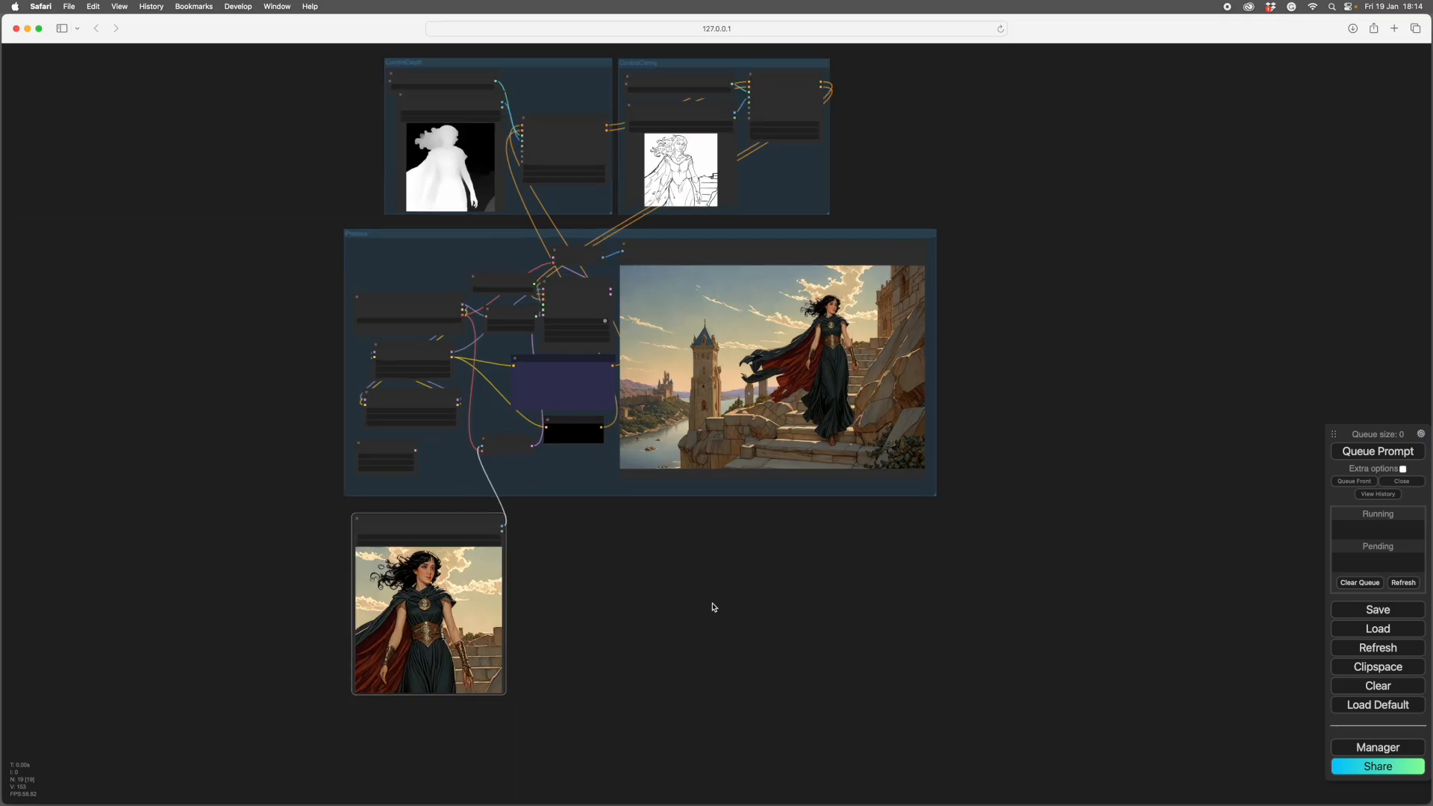
Queue a render of the woman's upper-body crop and examine the result in the Preview Image node.
{"action": "scroll", "coordinate": [714, 607], "scroll_direction": "up", "scroll_amount": 5}
{"action": "left_click_drag", "start_coordinate": [646, 570], "coordinate": [866, 620]}
{"action": "scroll", "coordinate": [866, 621], "scroll_direction": "up", "scroll_amount": 2}
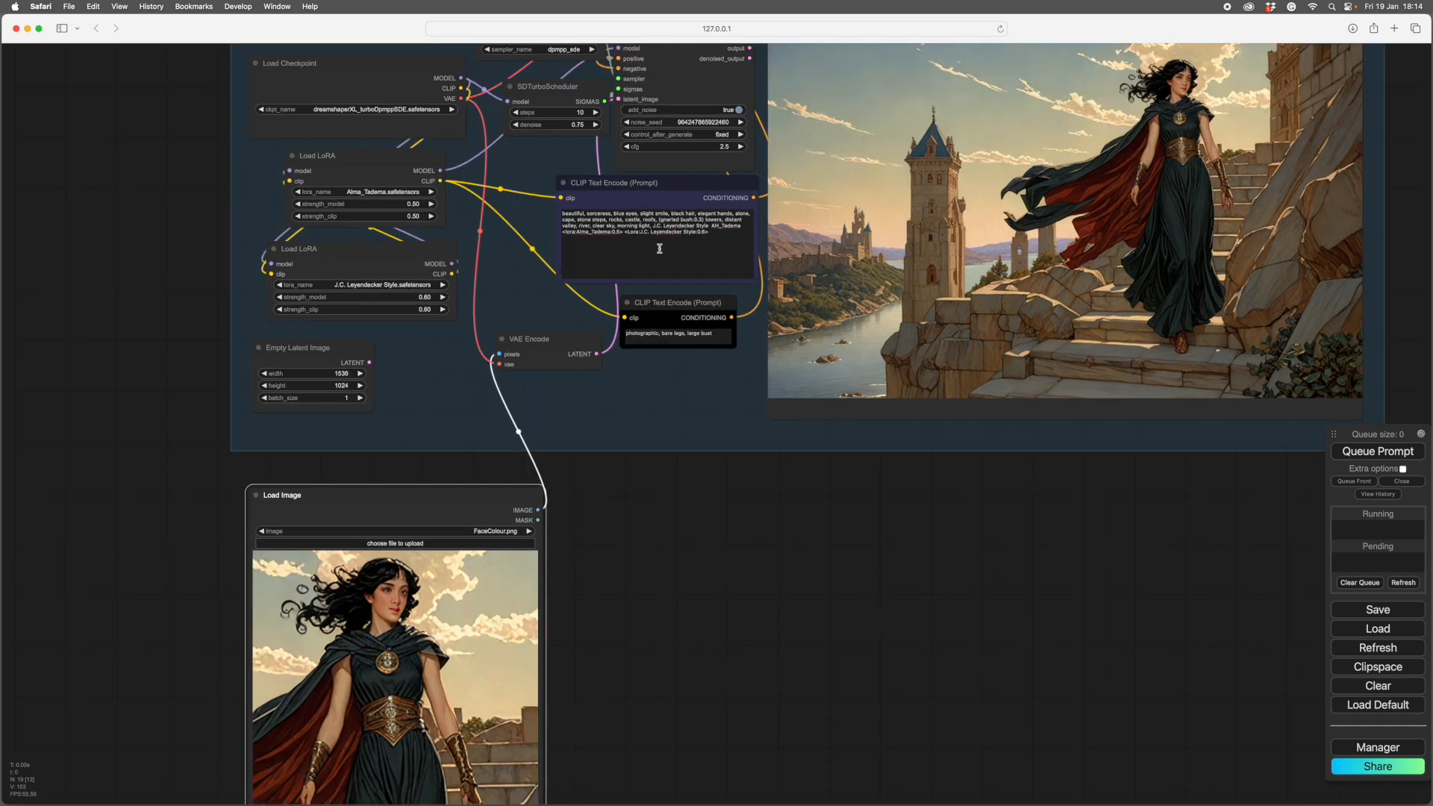
{"action": "scroll", "coordinate": [836, 621], "scroll_direction": "down", "scroll_amount": 5}
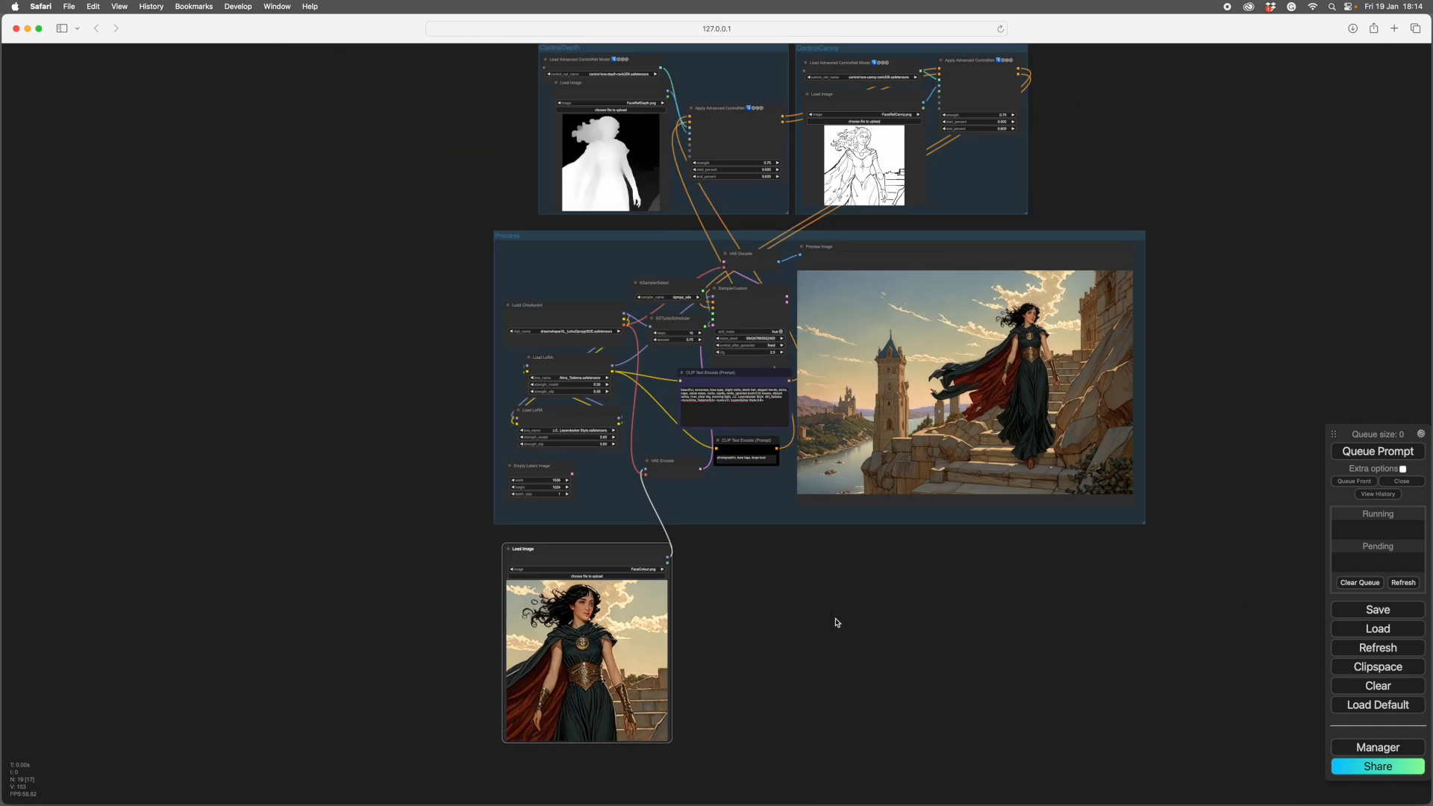
{"action": "left_click_drag", "start_coordinate": [858, 643], "coordinate": [709, 655]}
{"action": "left_click", "coordinate": [1372, 452]}
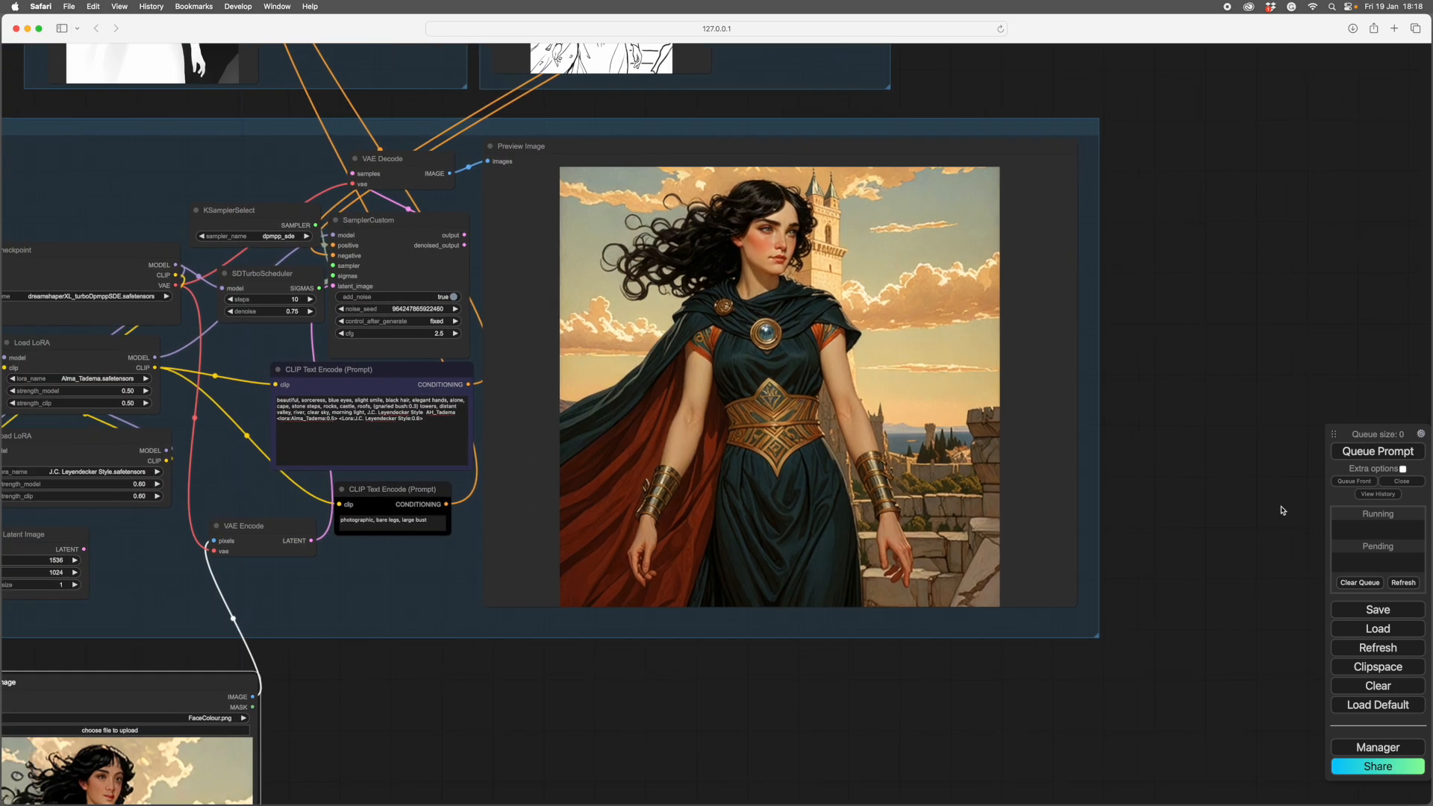
{"action": "scroll", "coordinate": [1232, 496], "scroll_direction": "down", "scroll_amount": 2}
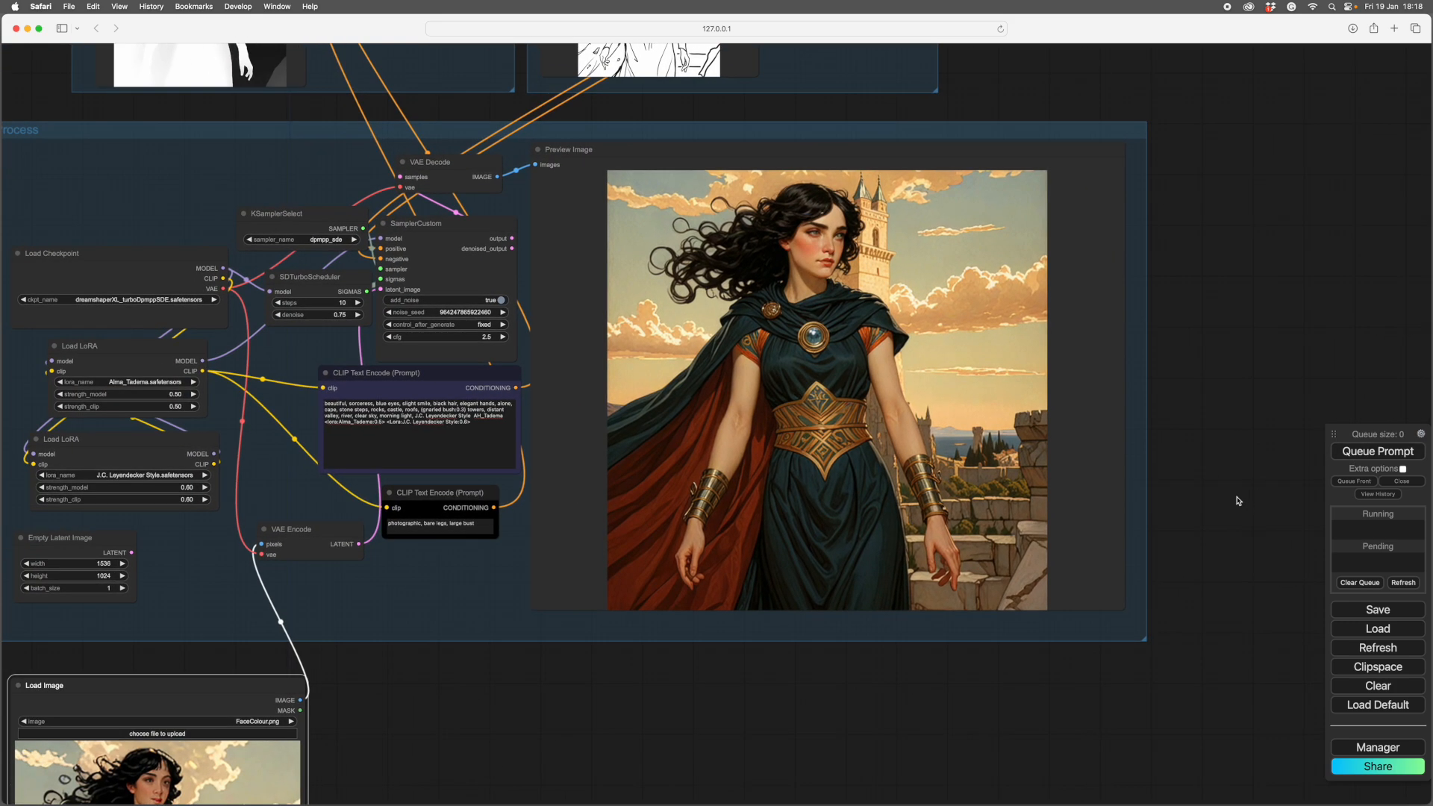
{"action": "scroll", "coordinate": [1235, 502], "scroll_direction": "up", "scroll_amount": 1}
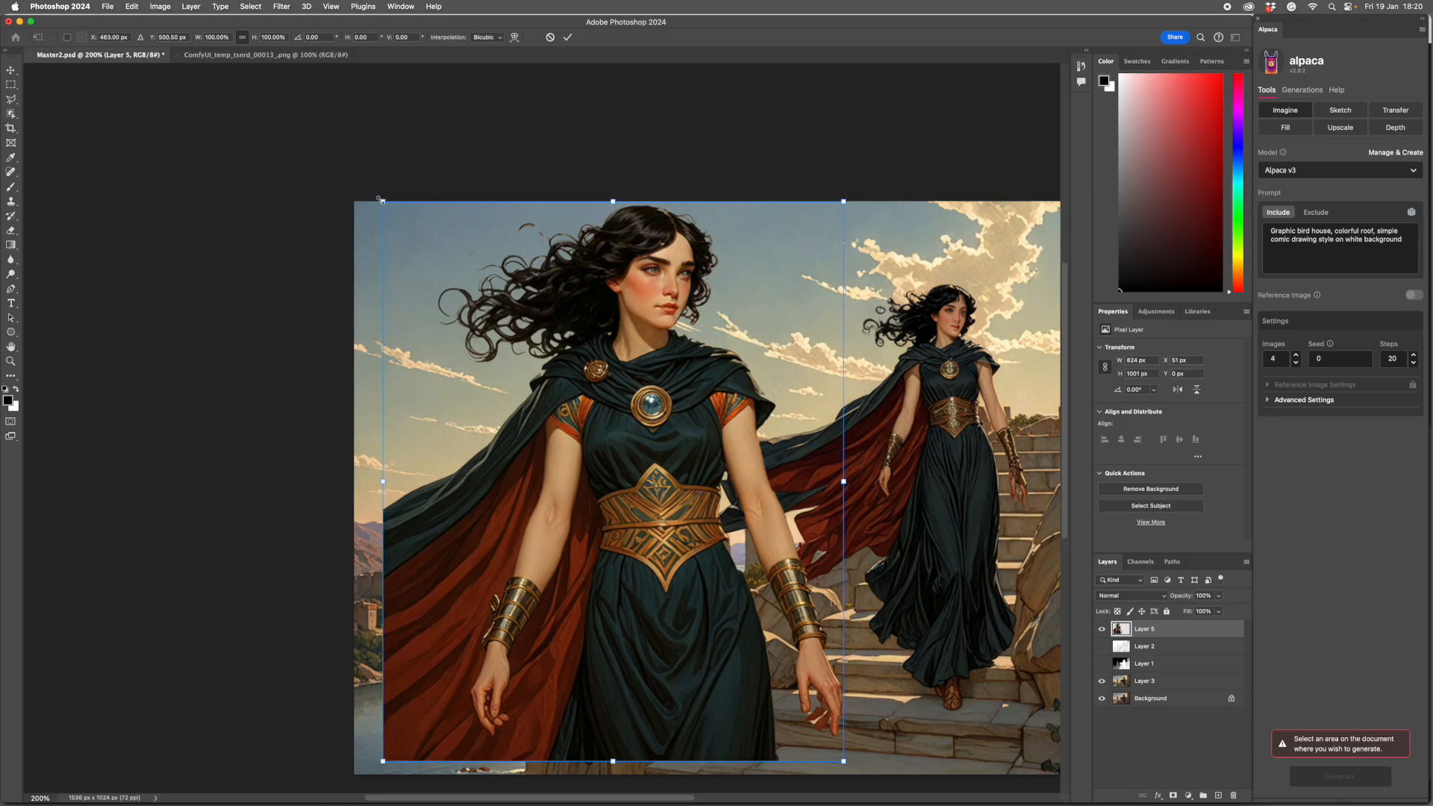
In Photoshop, scale down the close-up render on Layer 5 of Master2.psd and mask it onto the woman's upper body.
{"action": "left_click_drag", "start_coordinate": [380, 200], "coordinate": [497, 342]}
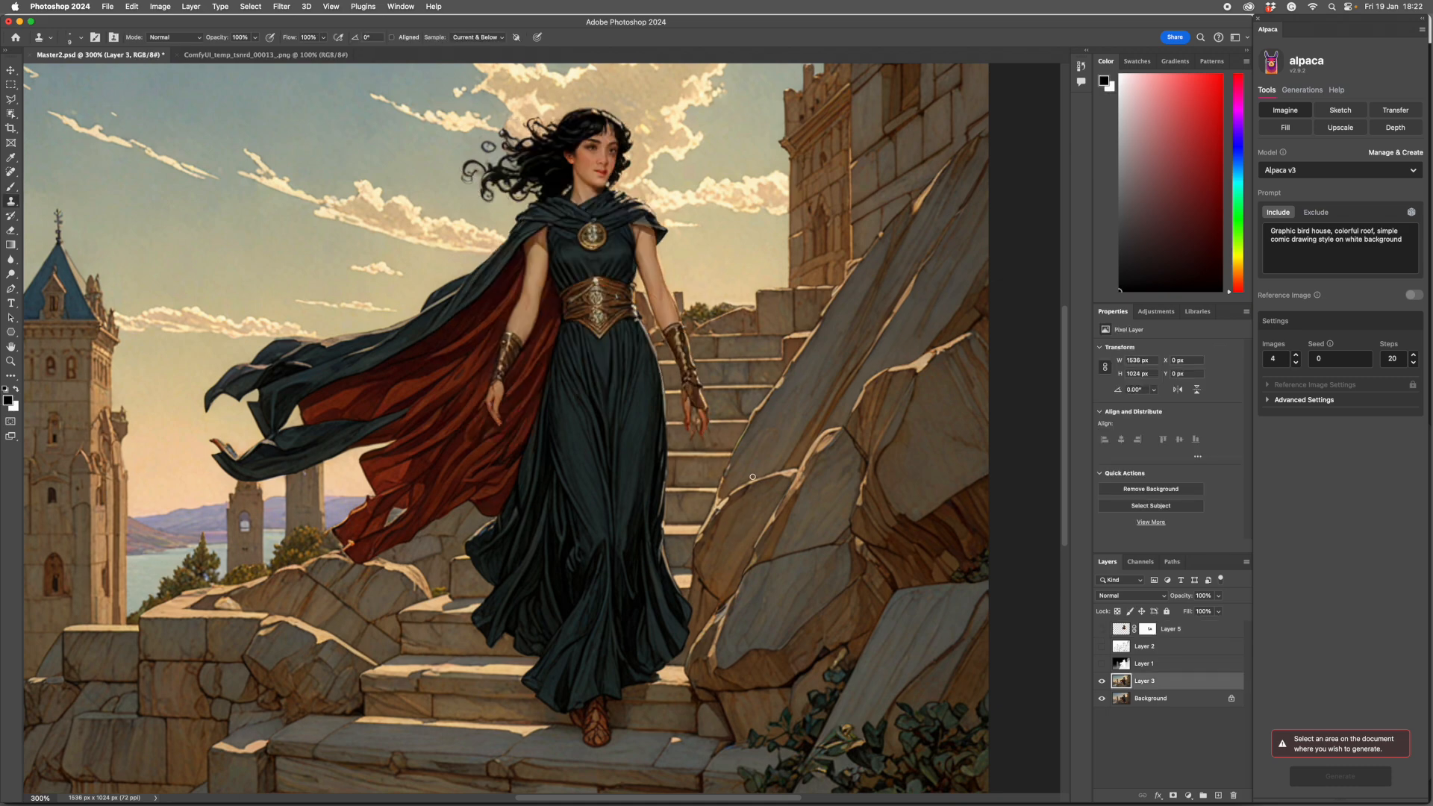
{"action": "key", "text": "ctrl+minus"}
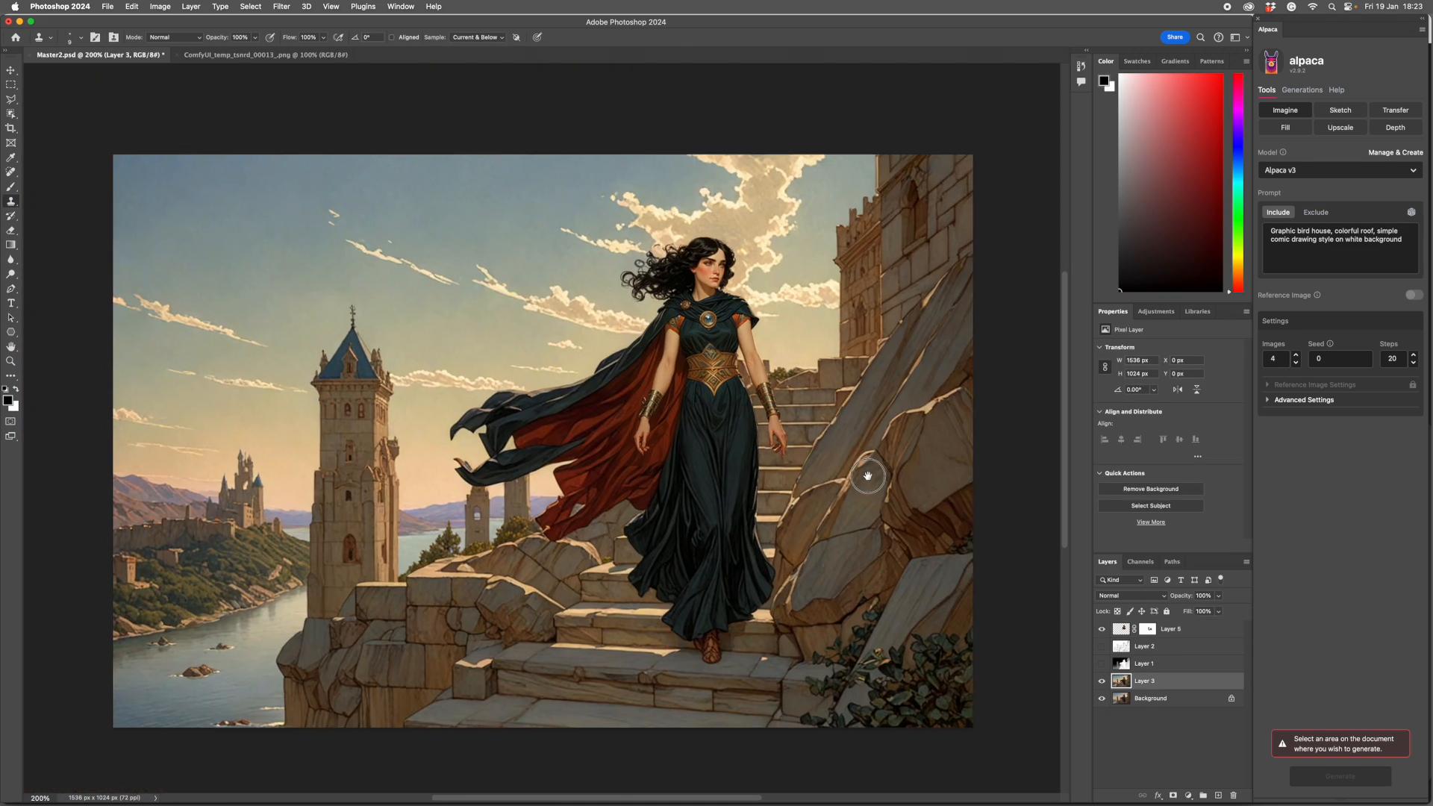